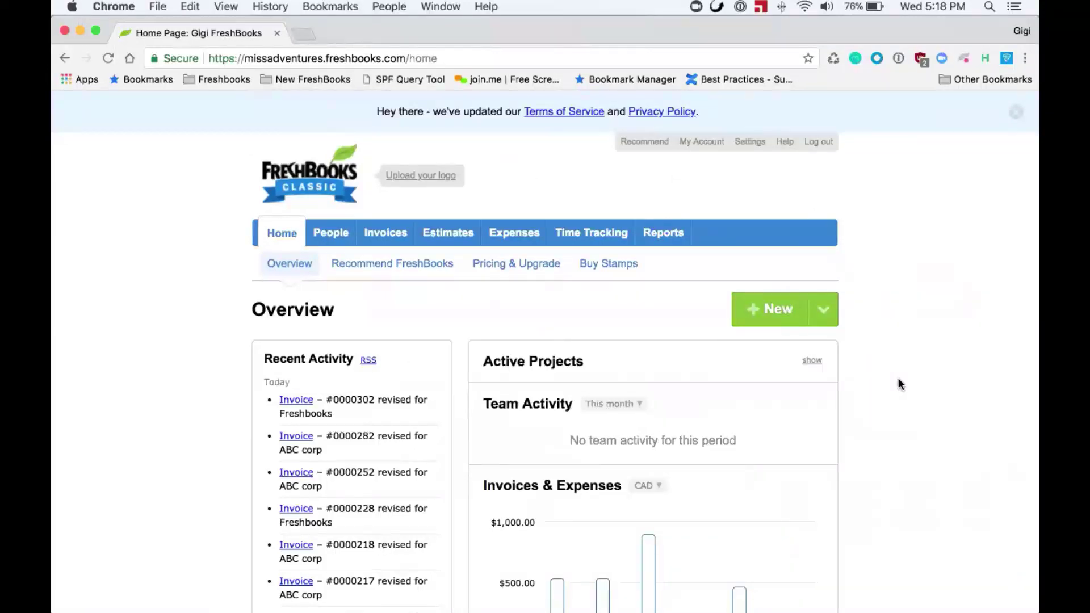
# - Look over the Overview dashboard's recent activity, invoices and expenses chart, outstanding invoices and expense categories
pyautogui.scroll(-5, 897, 379)
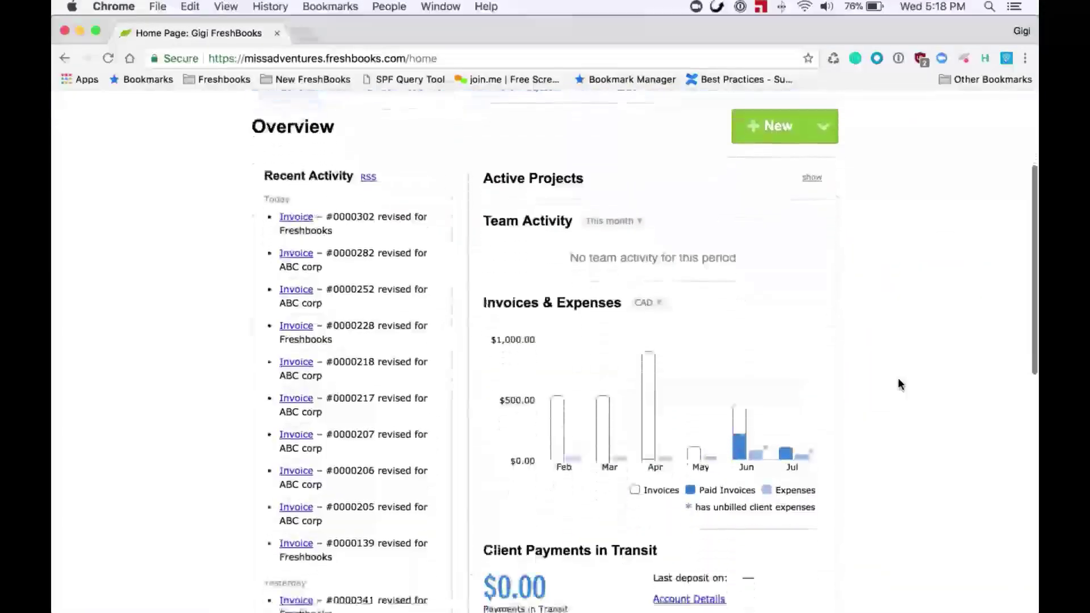
pyautogui.scroll(-3, 898, 380)
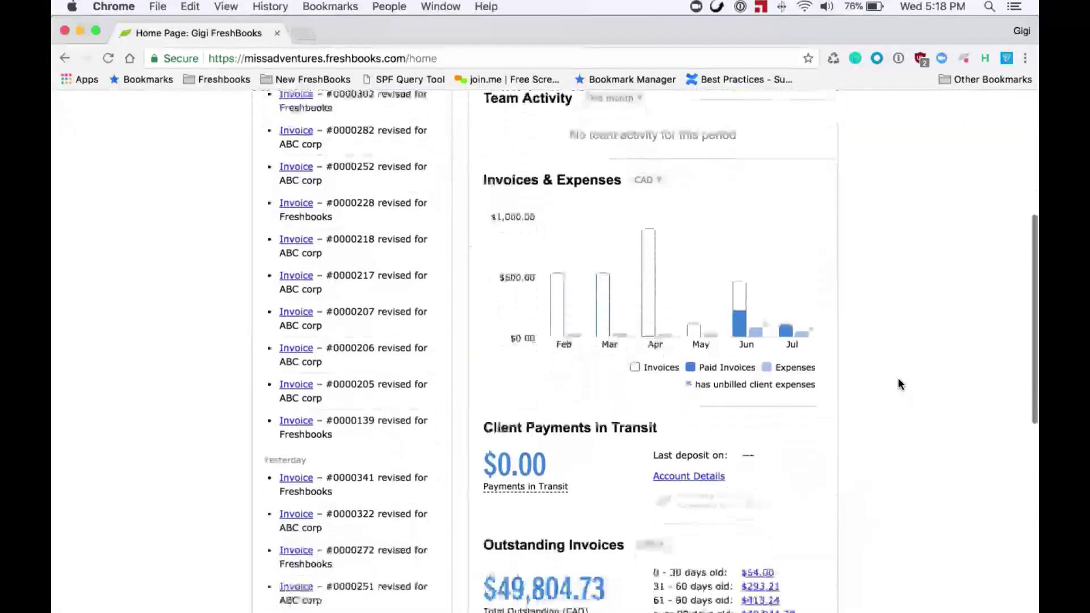
pyautogui.scroll(-5, 898, 383)
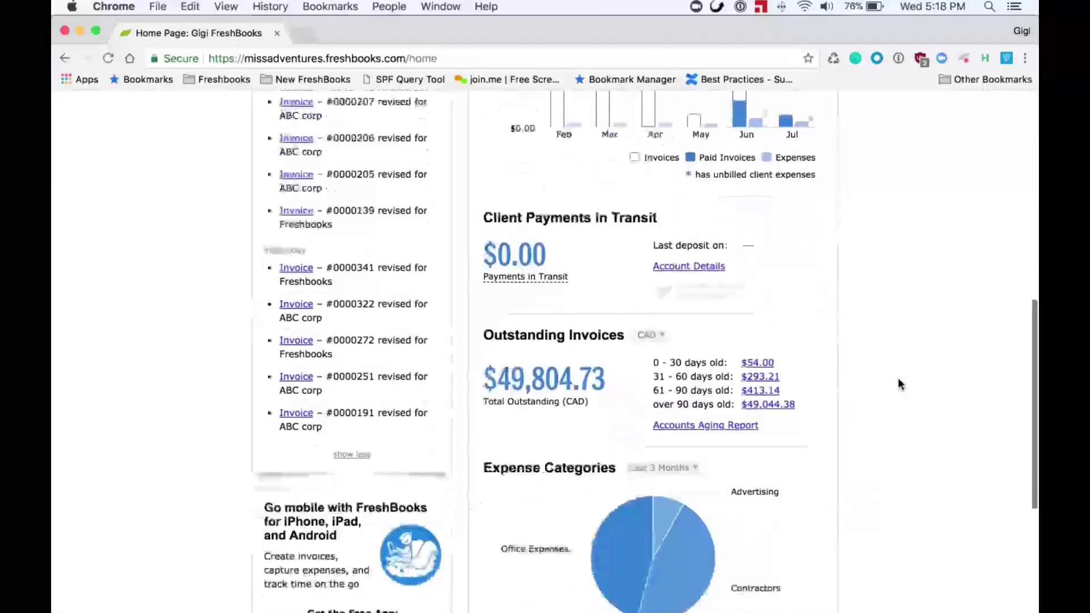
pyautogui.scroll(-2, 898, 383)
pyautogui.scroll(-3, 897, 384)
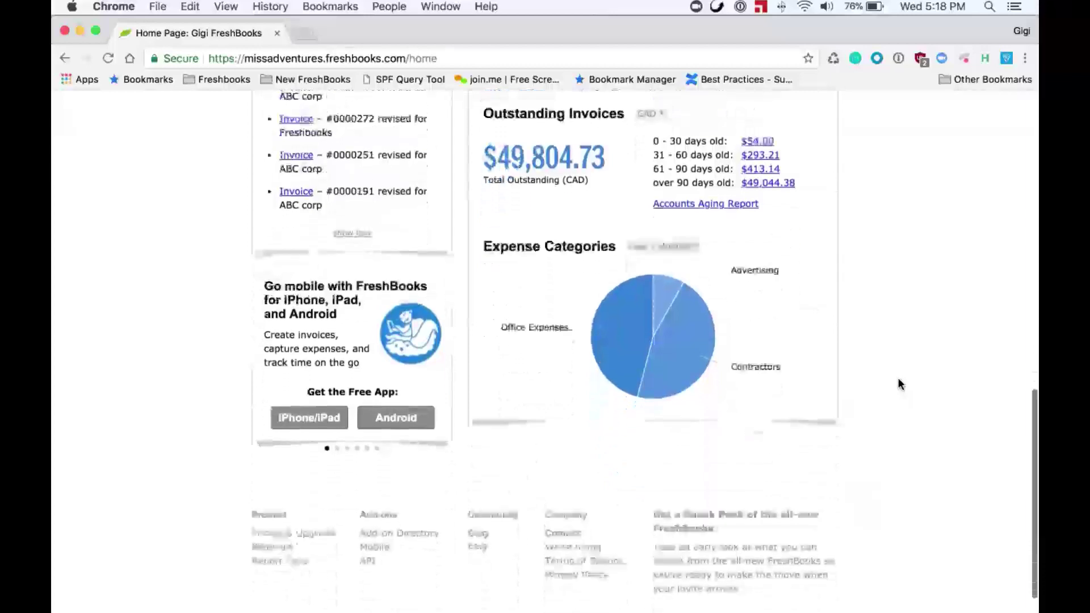
pyautogui.scroll(4, 898, 383)
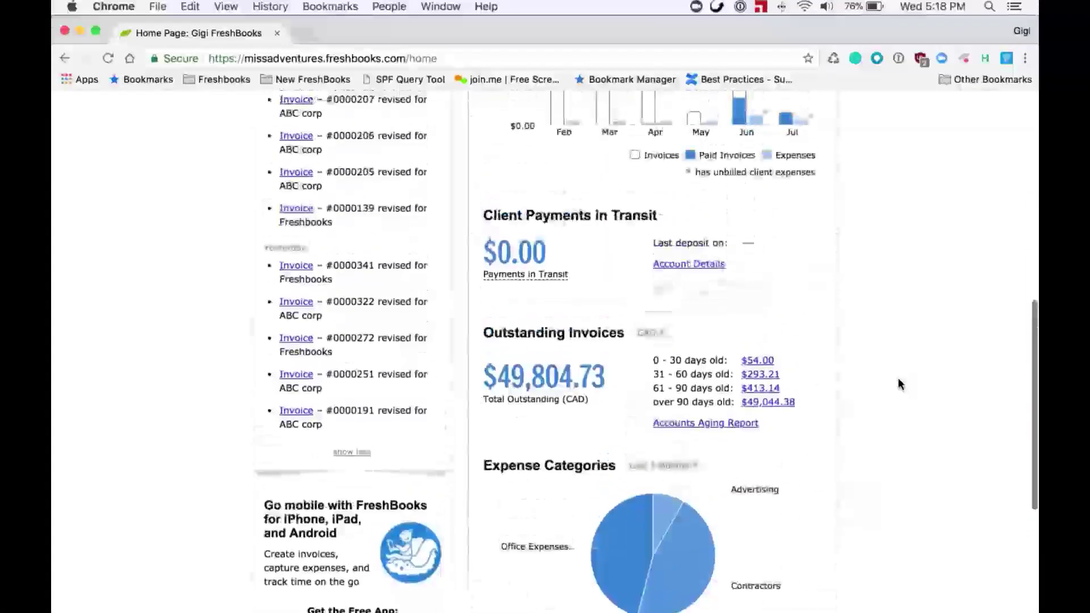
pyautogui.scroll(5, 897, 379)
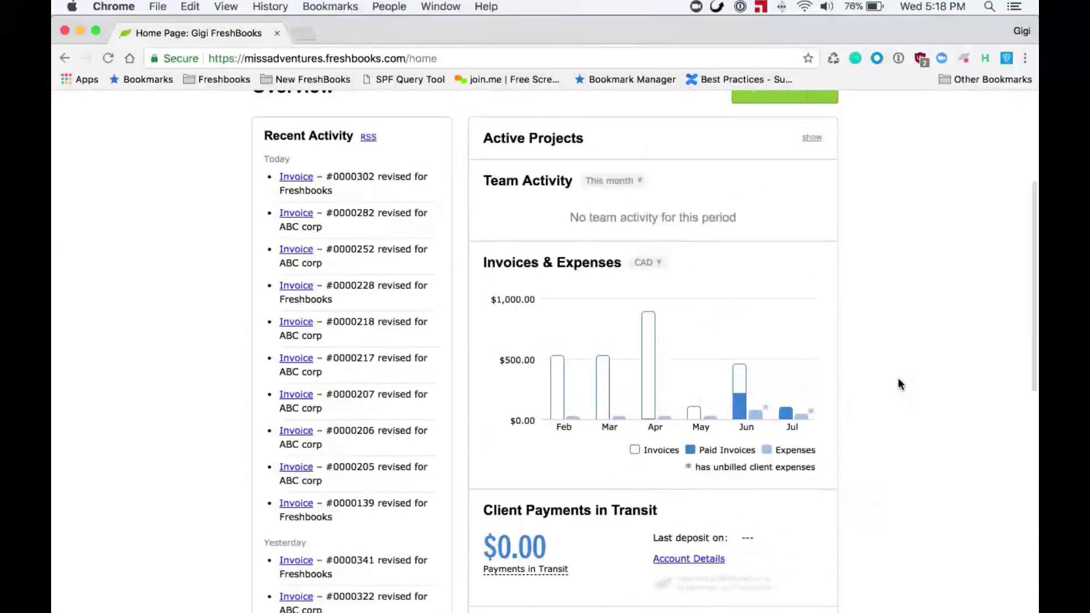
pyautogui.scroll(1, 898, 376)
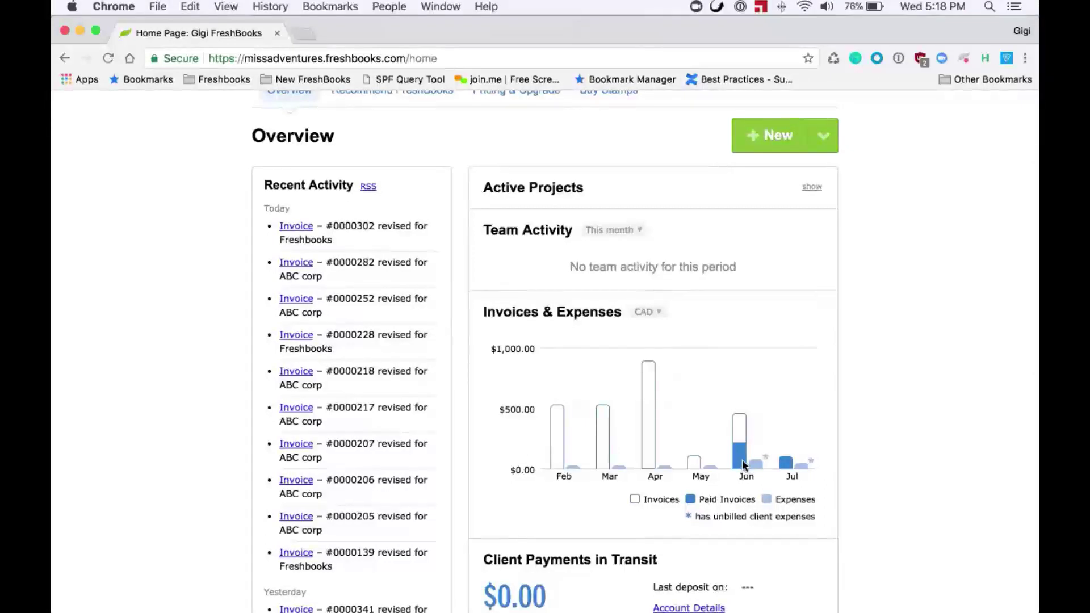
pyautogui.scroll(3, 904, 427)
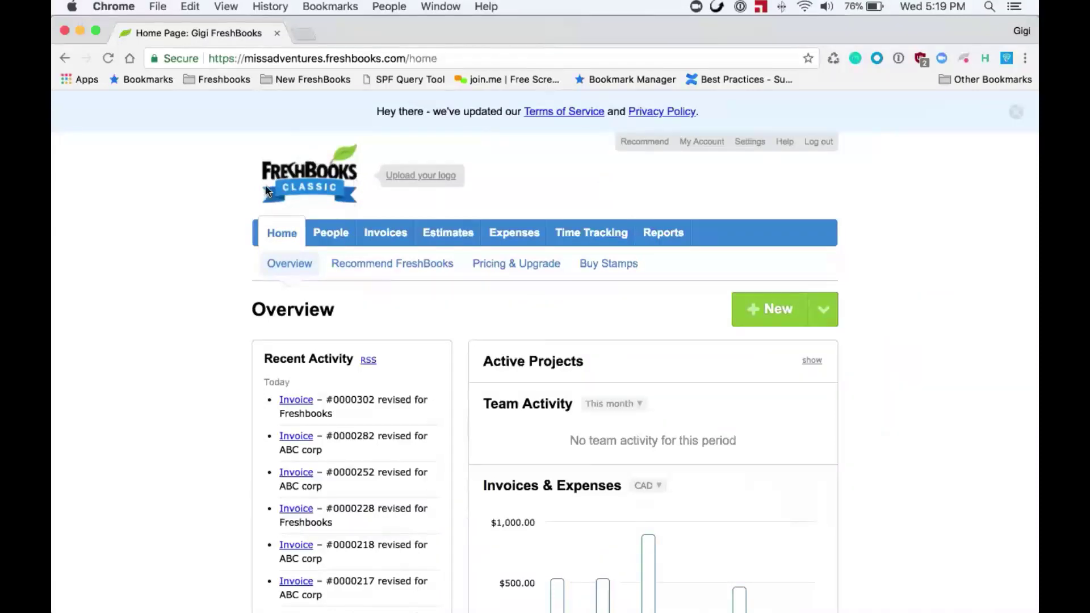
# - Upload the image "mil dollar bill.jpg" from the Desktop as the account's logo
pyautogui.click(410, 179)
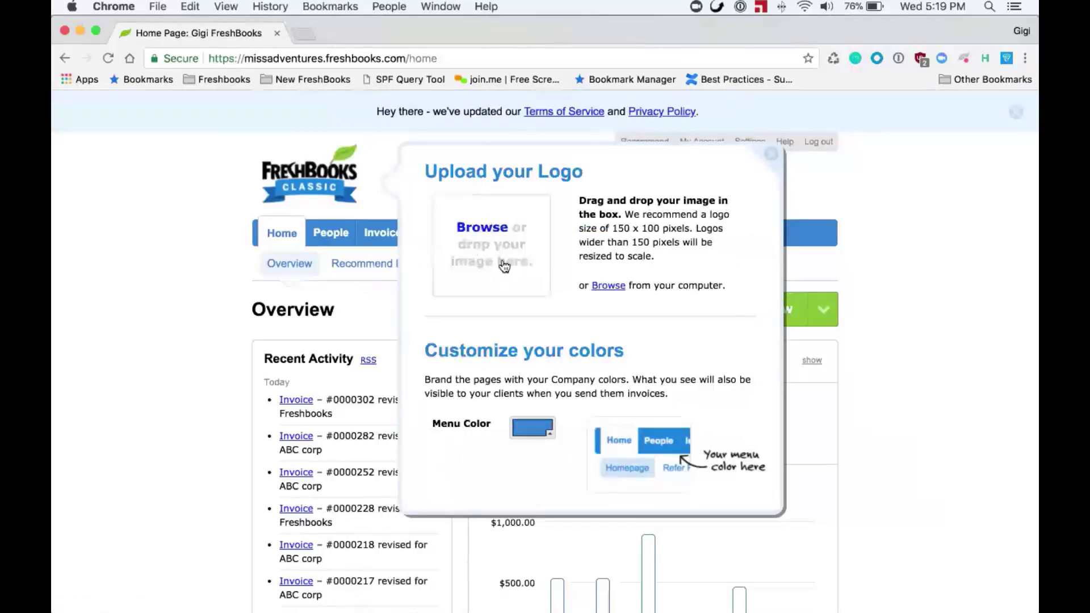
pyautogui.click(479, 228)
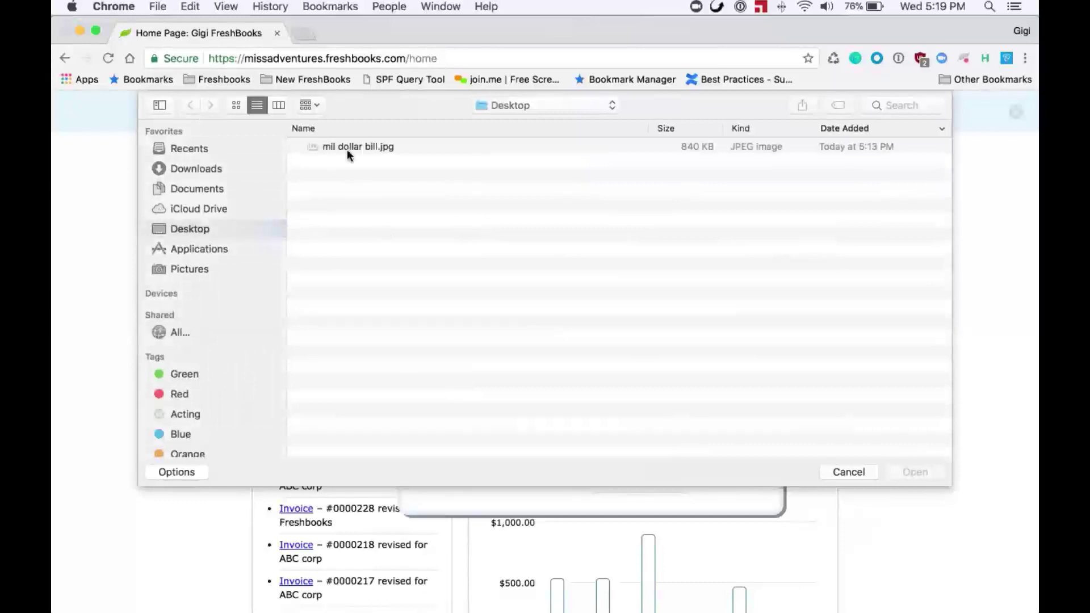
pyautogui.click(363, 146)
pyautogui.doubleClick(363, 146)
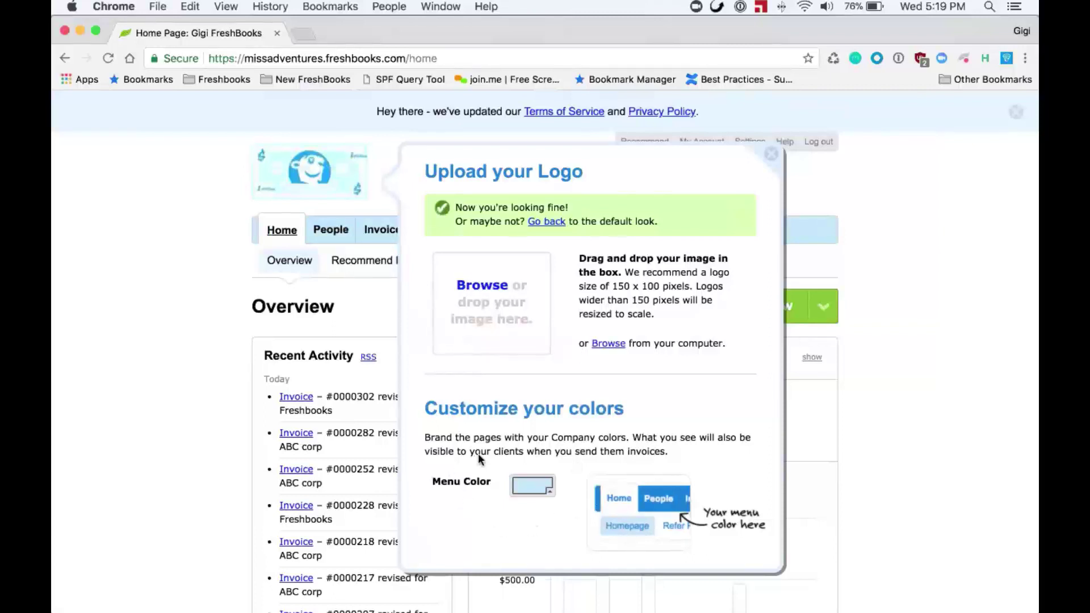
# - Inspect the color choices available for the Menu Color and close the logo and color settings
pyautogui.click(526, 486)
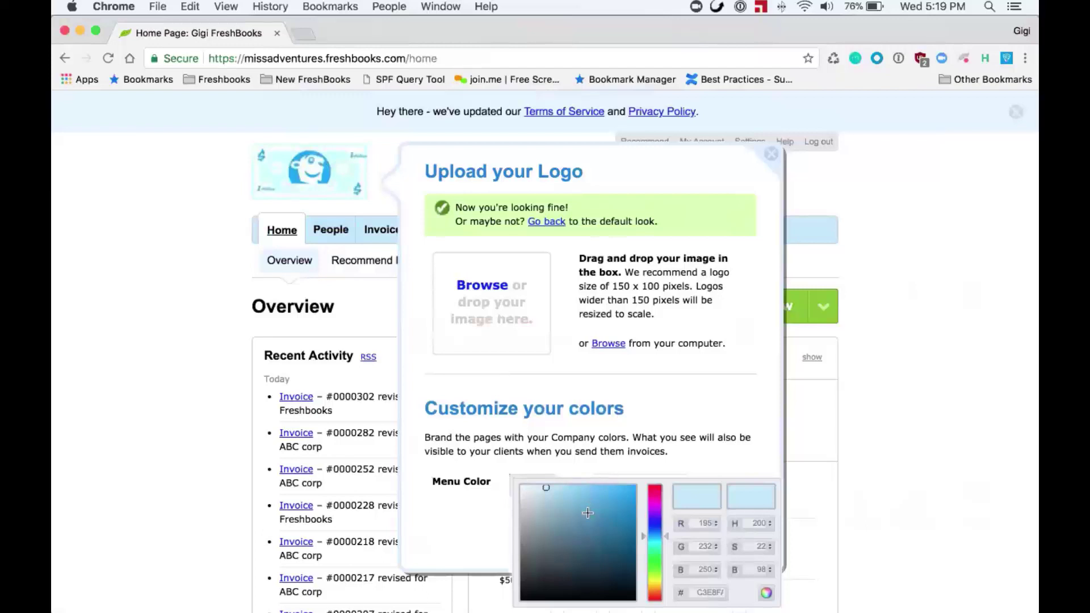
pyautogui.click(645, 354)
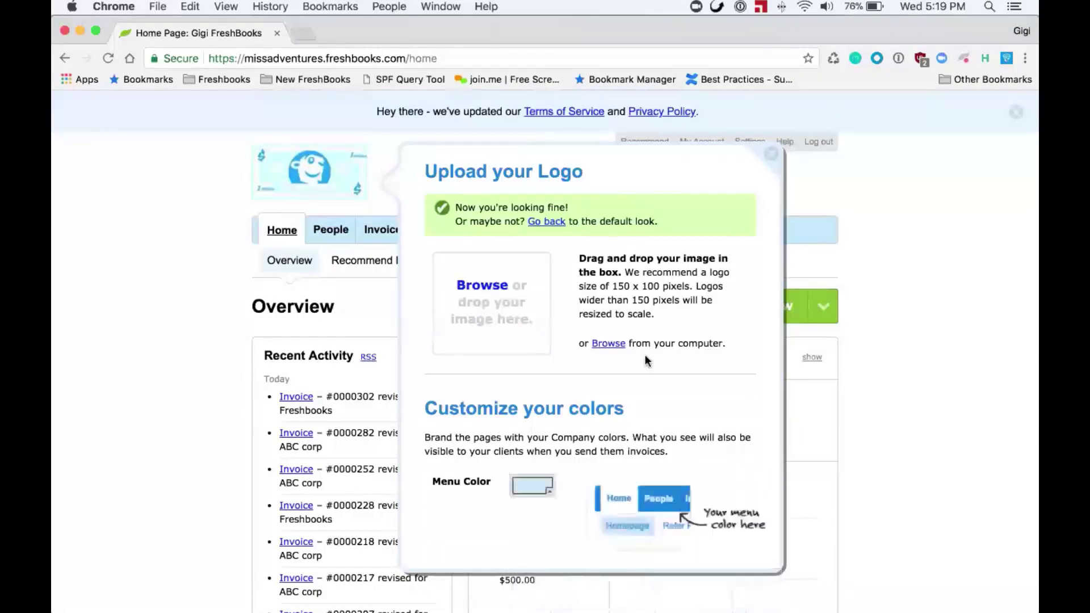
pyautogui.click(773, 154)
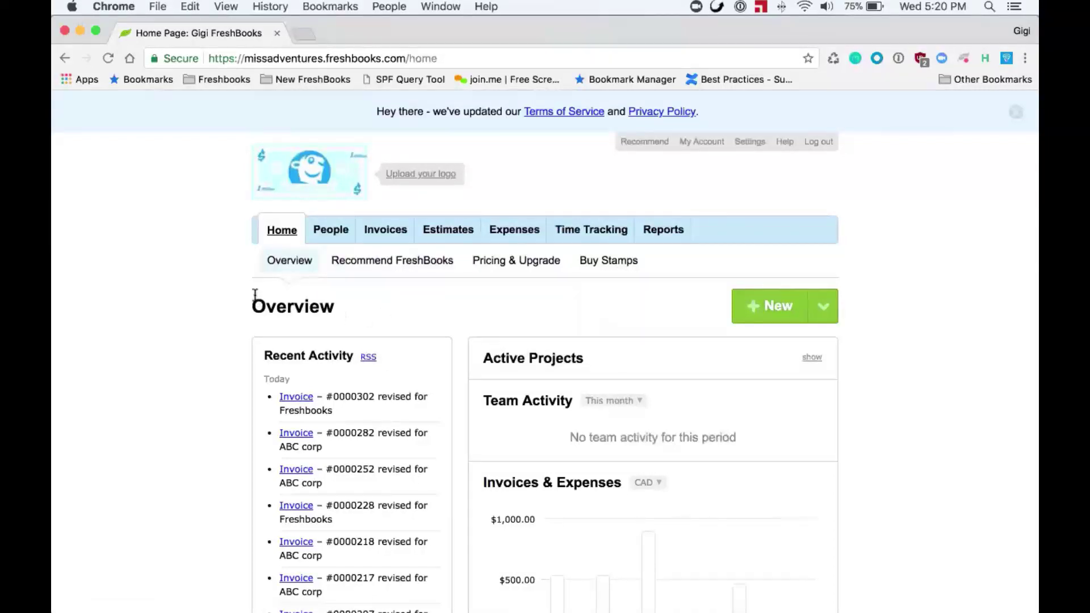
# - Open the Clients list in the People area and look through the listed clients
pyautogui.click(331, 234)
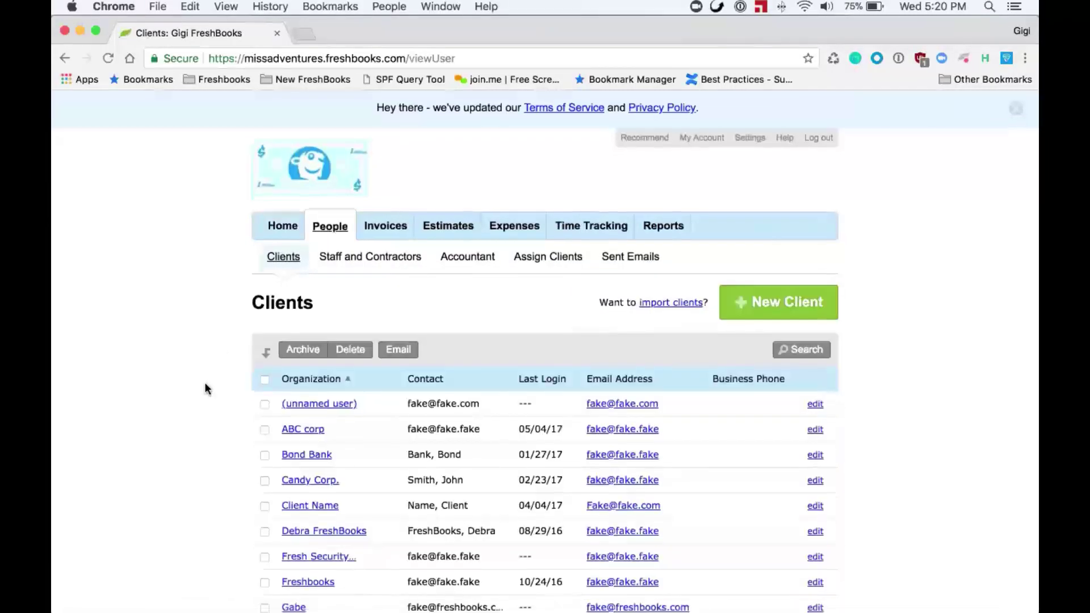
pyautogui.scroll(-5, 205, 385)
pyautogui.scroll(-3, 206, 385)
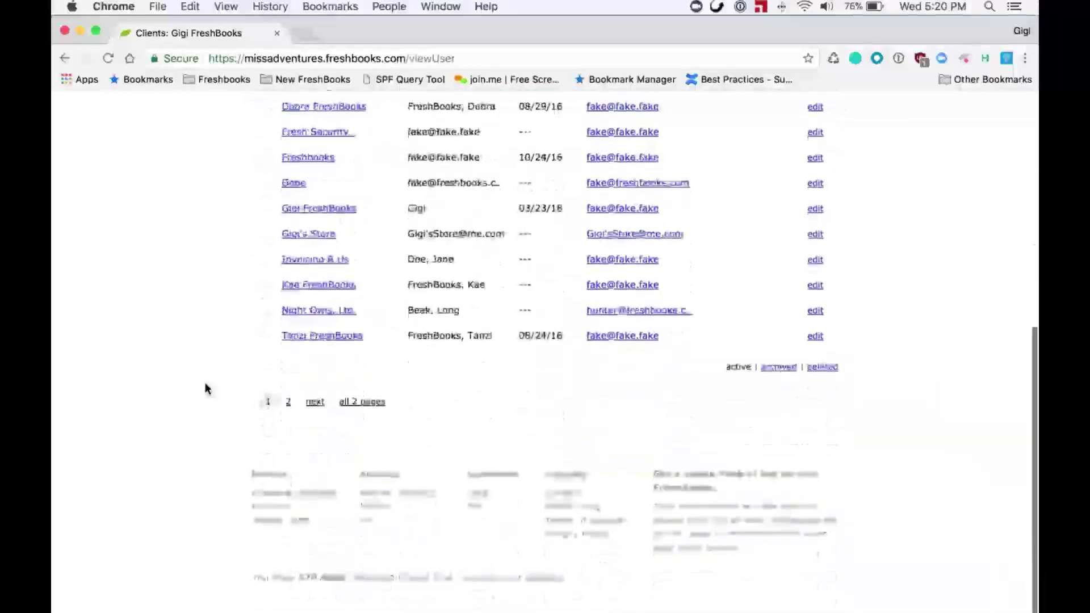
pyautogui.scroll(6, 205, 385)
pyautogui.scroll(2, 205, 386)
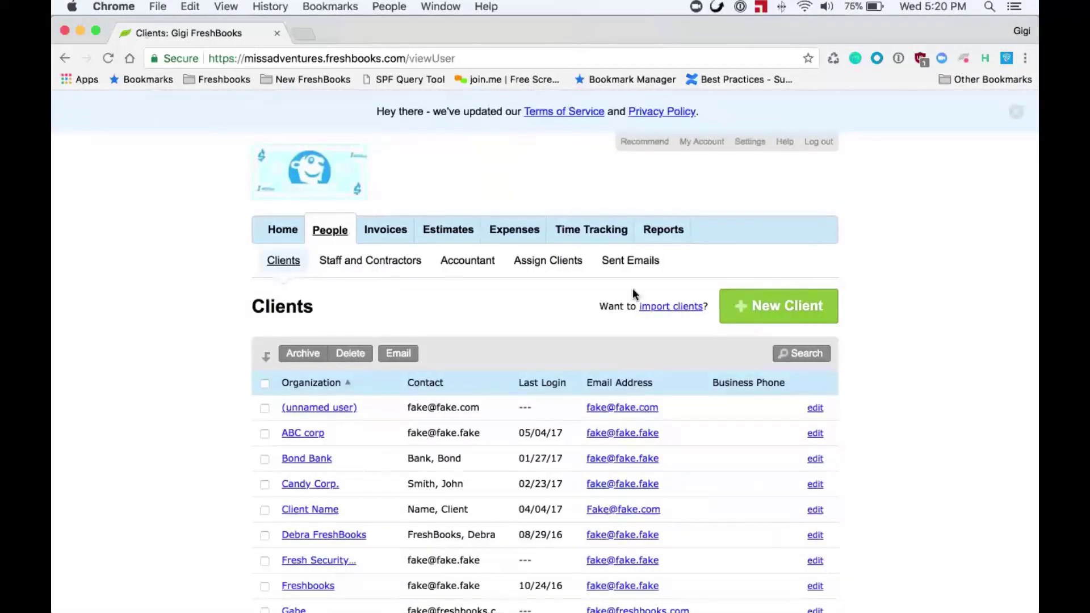
pyautogui.scroll(-5, 896, 420)
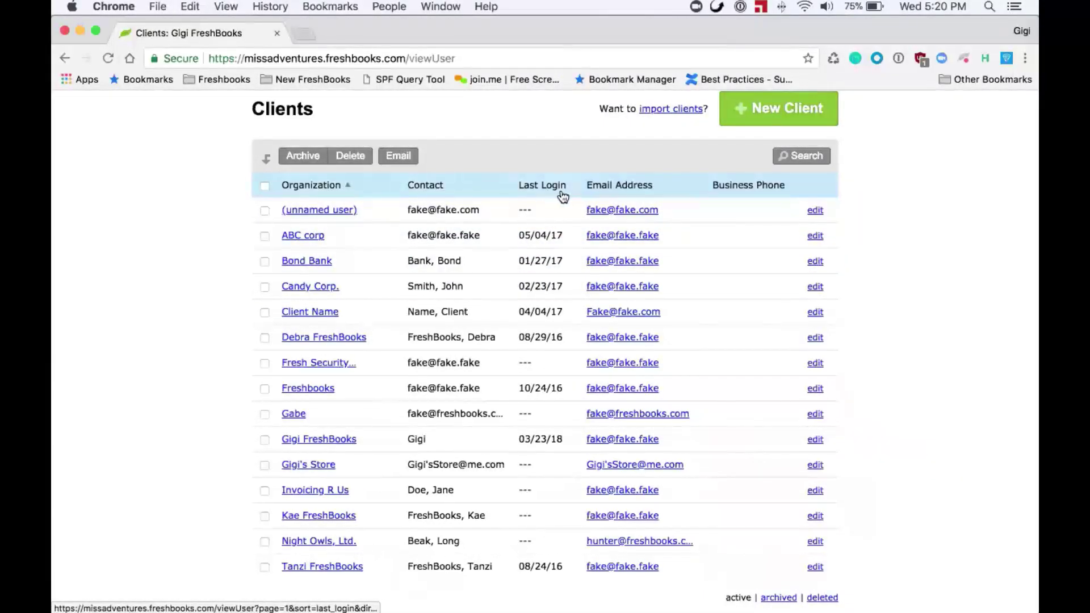
# - Sort the client list in descending order by contact and then by organization
pyautogui.click(437, 189)
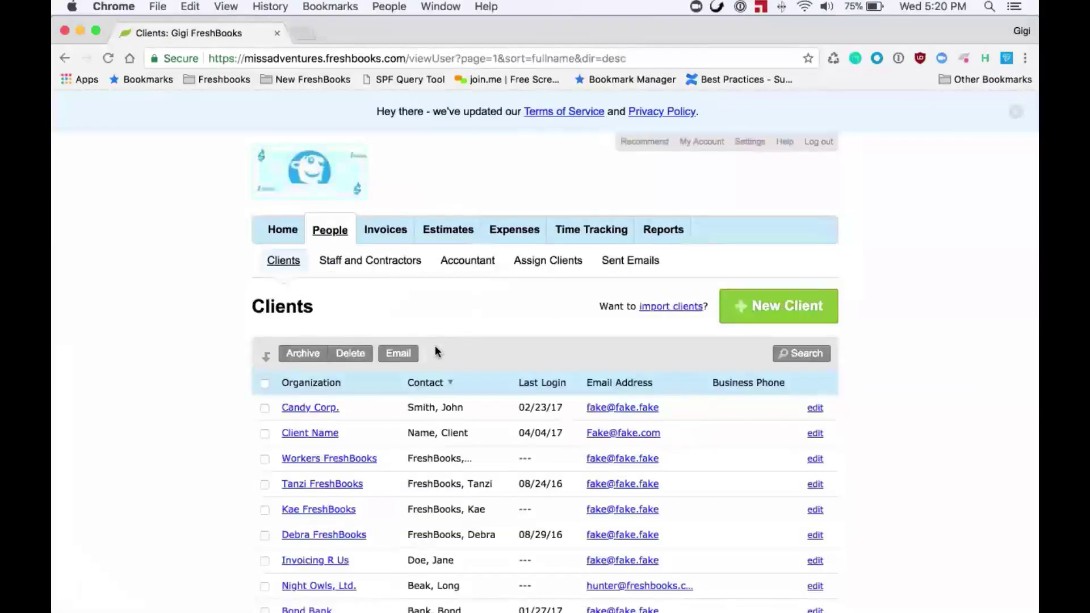
pyautogui.scroll(-3, 434, 346)
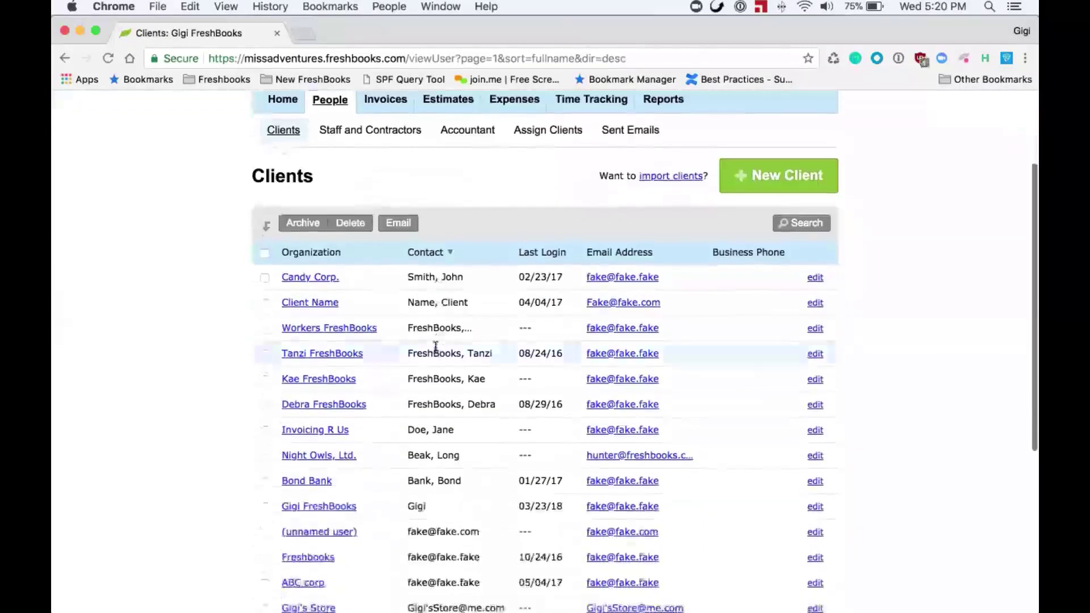
pyautogui.click(322, 253)
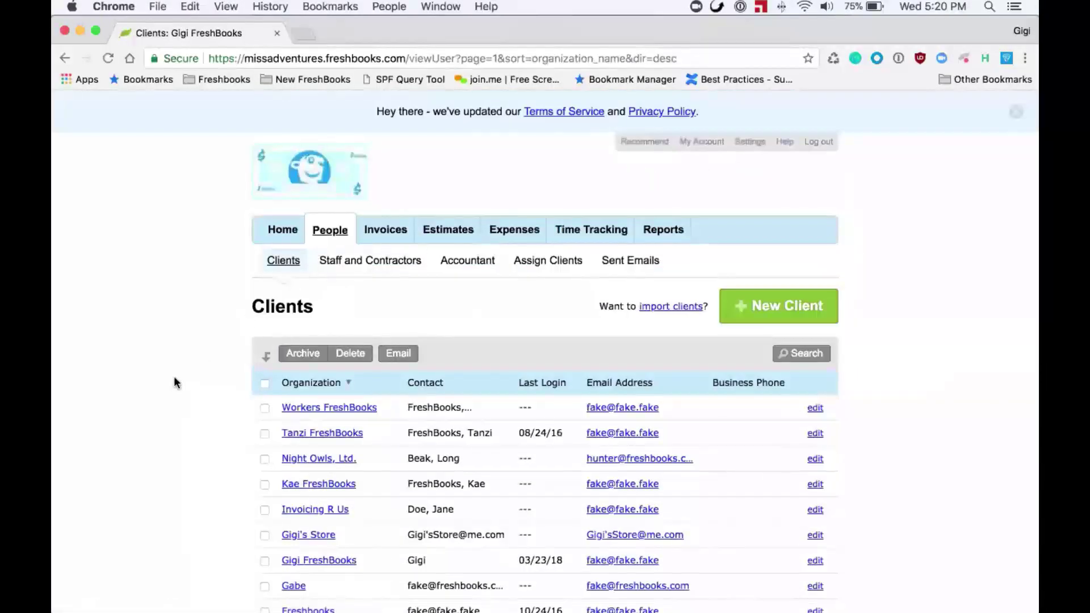
pyautogui.scroll(-3, 173, 375)
pyautogui.moveTo(276, 268)
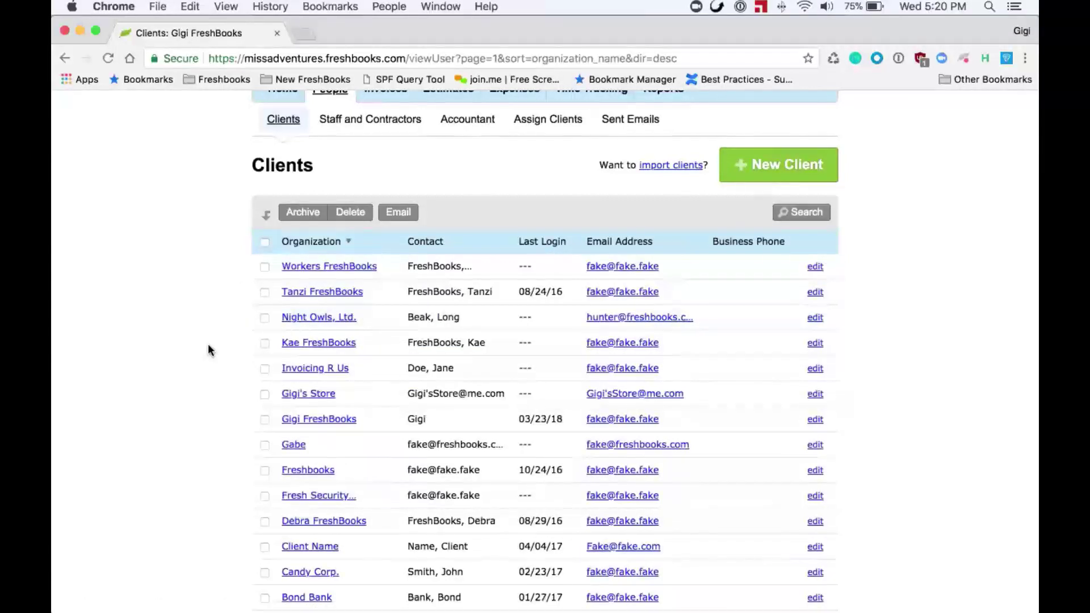
# - Sort the client list by organization in ascending order
pyautogui.click(301, 241)
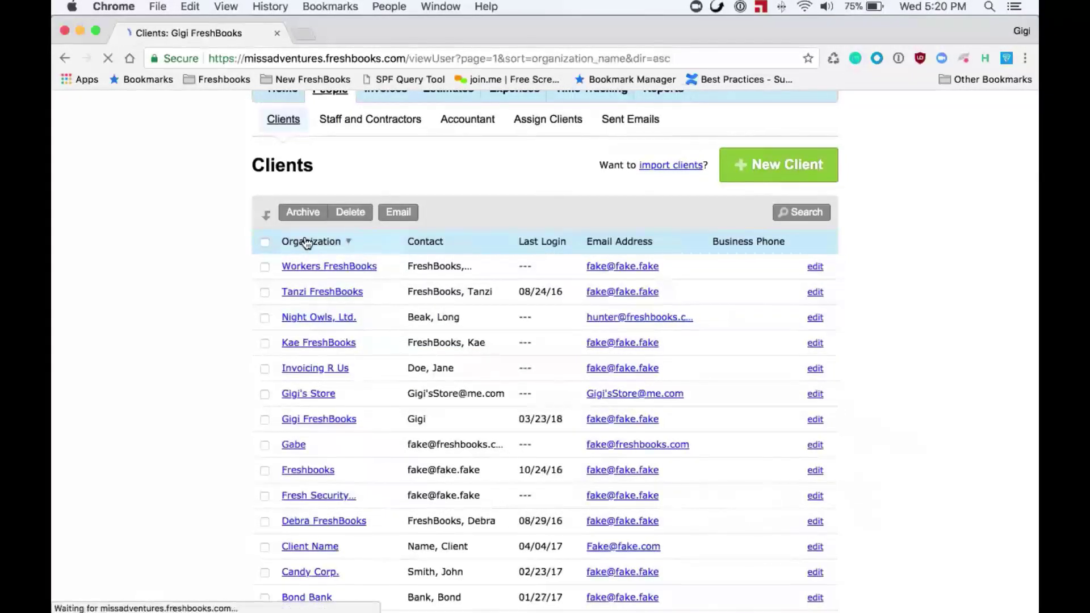
pyautogui.scroll(-5, 196, 356)
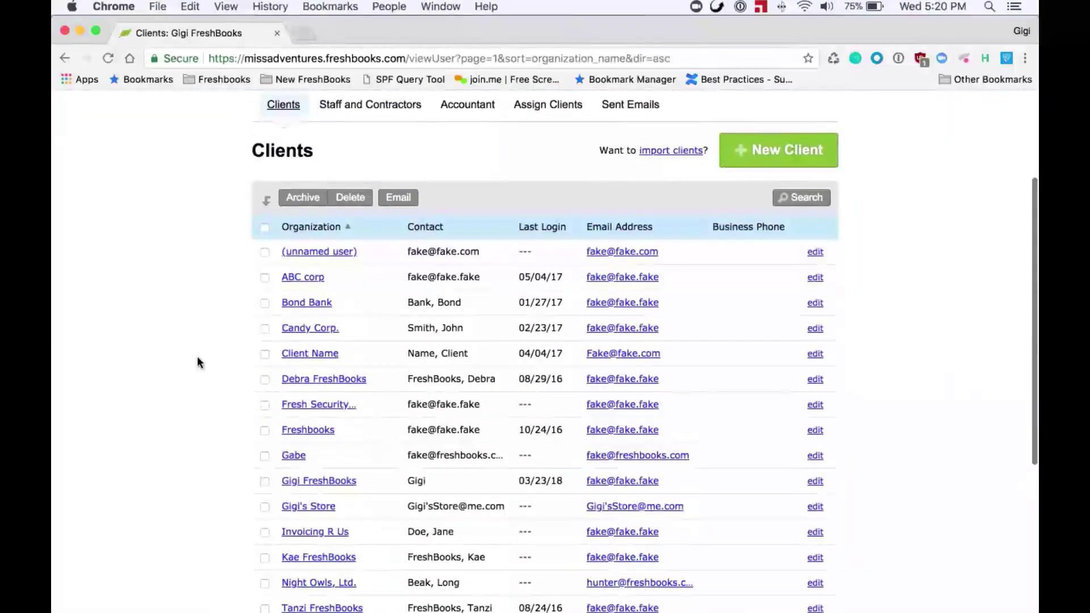
pyautogui.scroll(2, 197, 358)
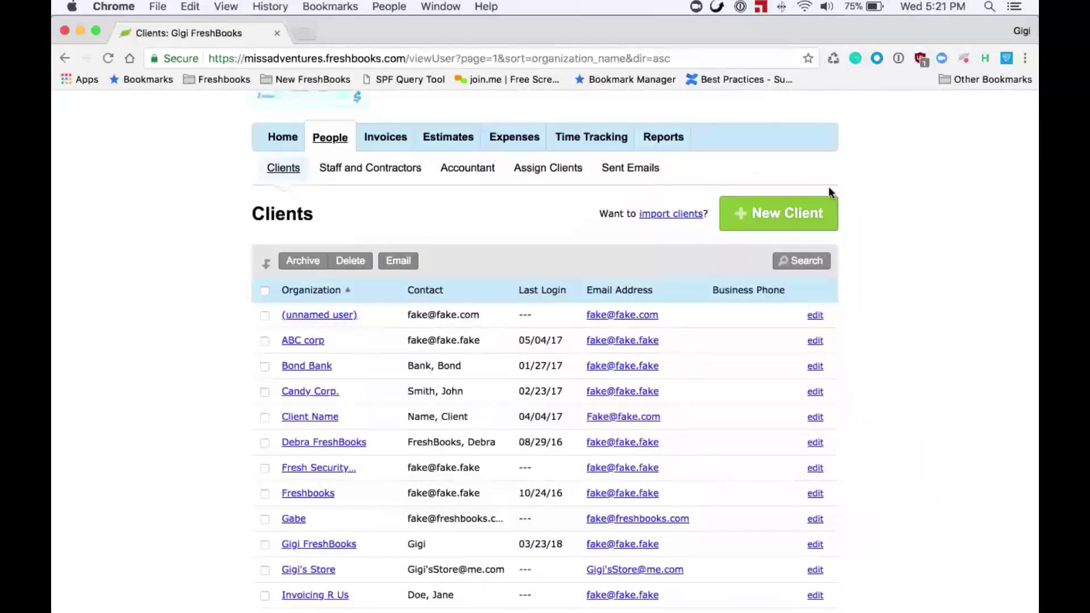
# - Start a new client record and fill in the contact's email
pyautogui.click(794, 218)
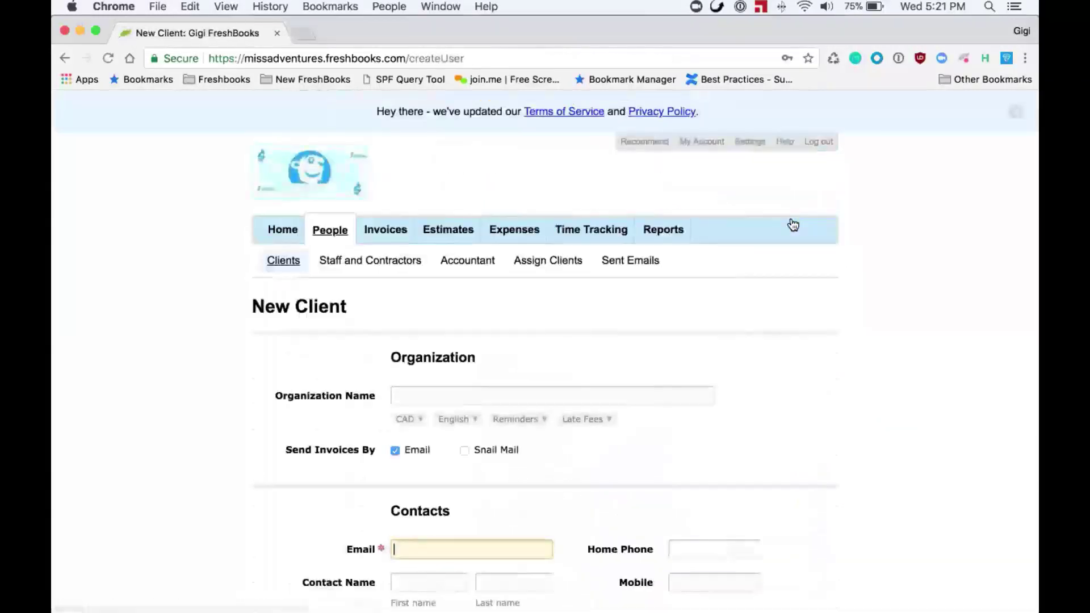
pyautogui.scroll(-3, 752, 403)
pyautogui.scroll(-5, 752, 403)
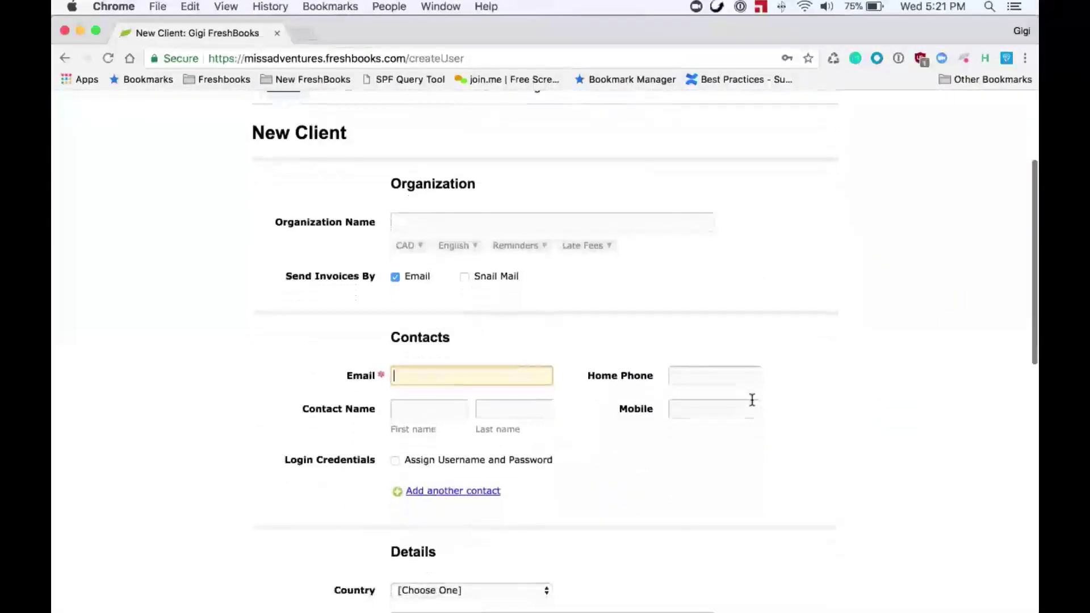
pyautogui.scroll(3, 752, 400)
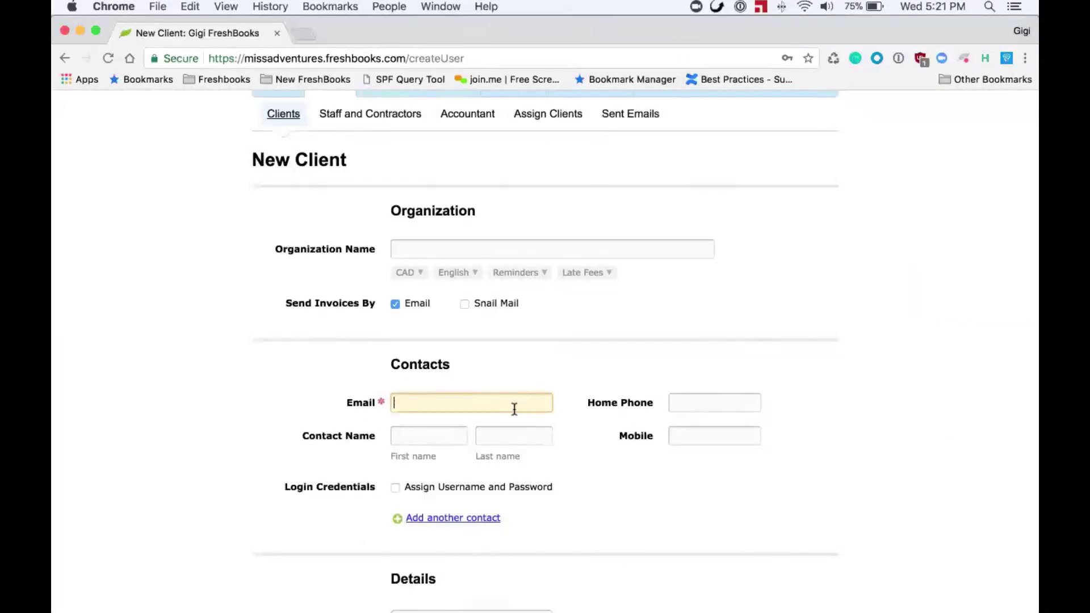
pyautogui.write('fake@fake.fake')
# - Set the new client's organization name to "Girl Guides of Canada"
pyautogui.click(530, 248)
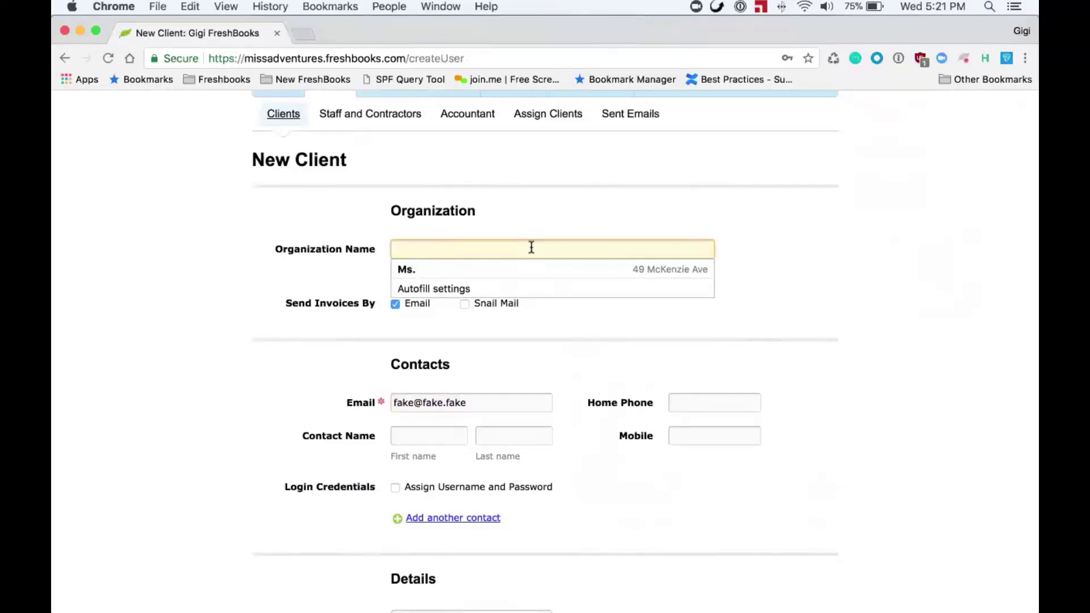
pyautogui.write('Girl')
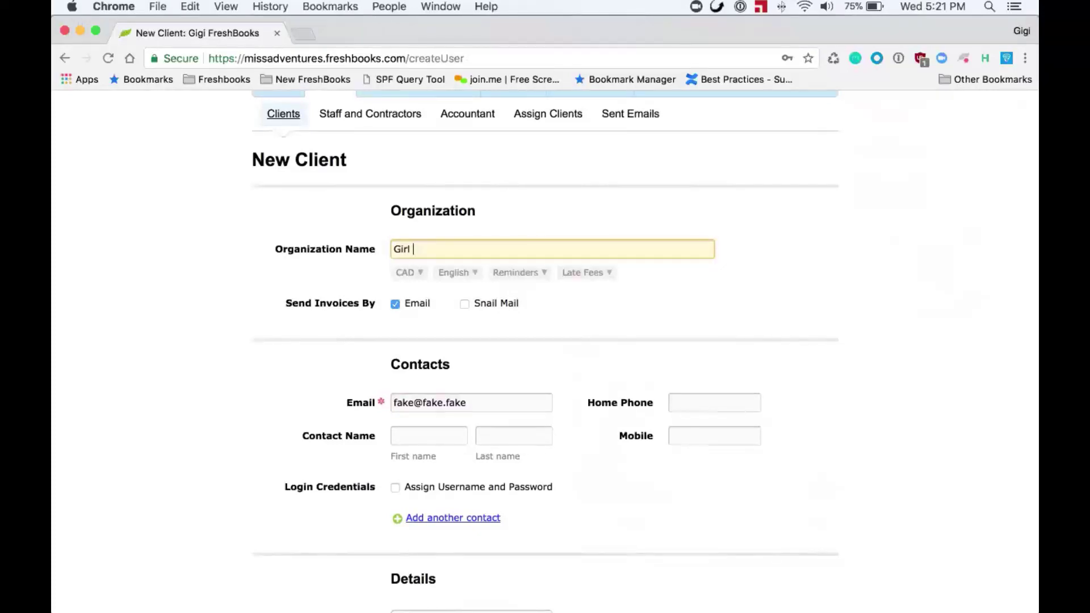
pyautogui.write(' Guides of Canada')
pyautogui.click(667, 187)
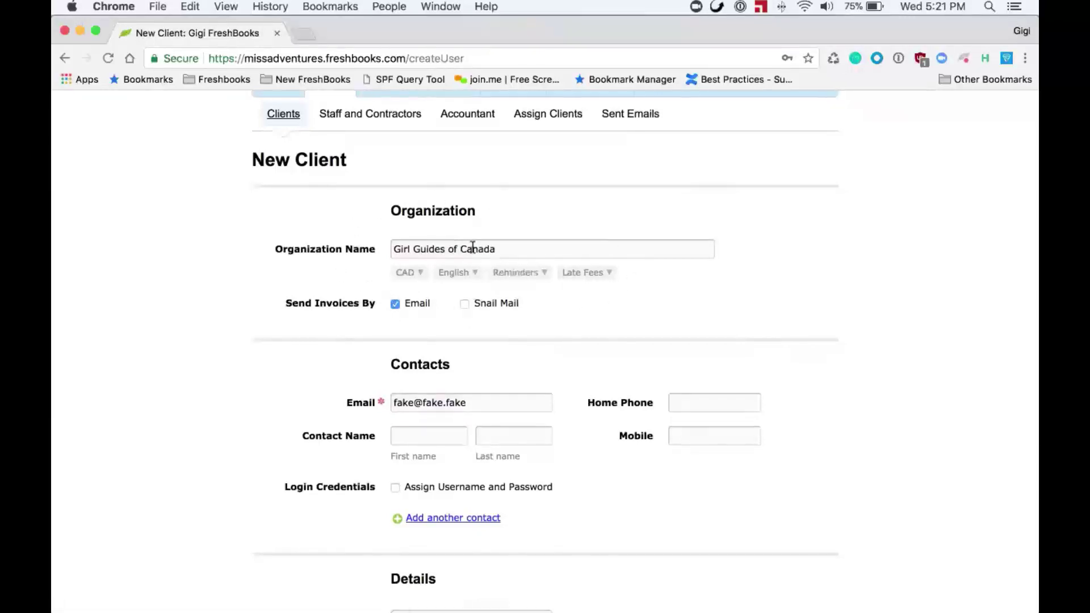
# - Review the available default currencies for the new client and dismiss the currency setting
pyautogui.click(425, 275)
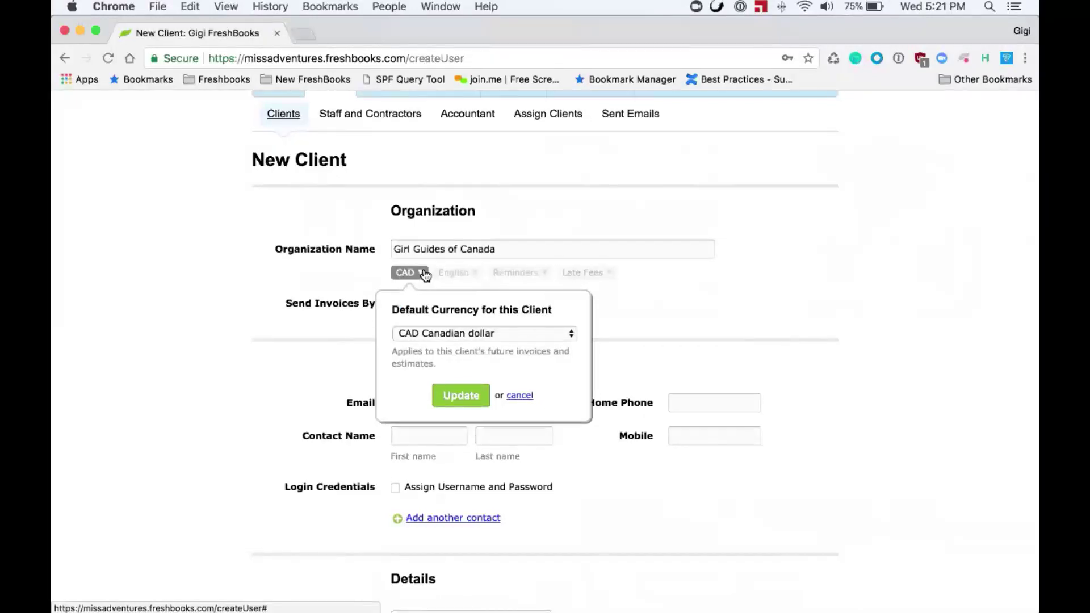
pyautogui.click(451, 332)
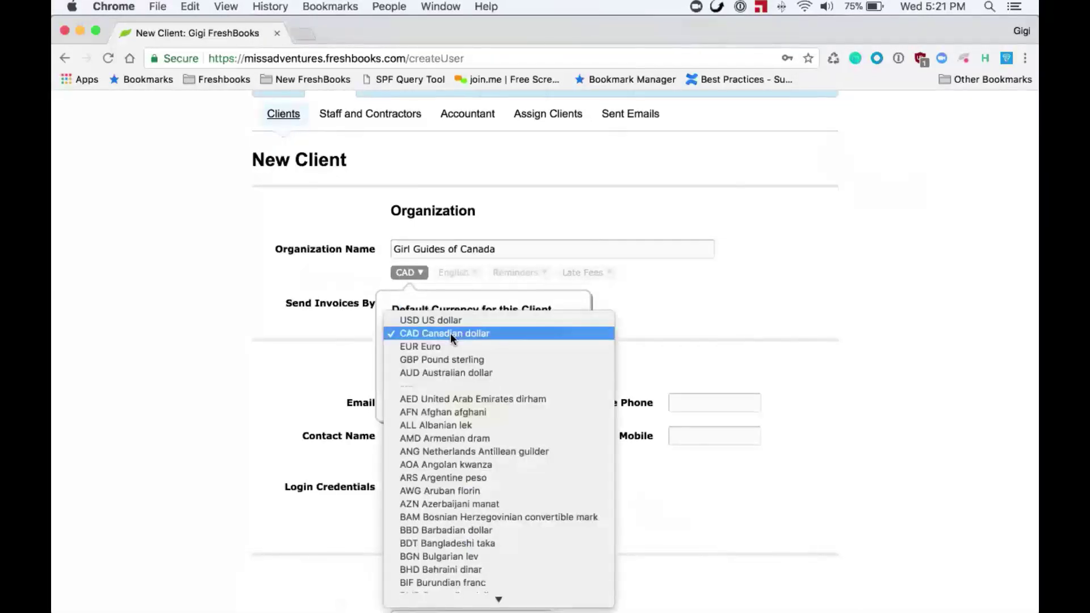
pyautogui.scroll(-6, 475, 467)
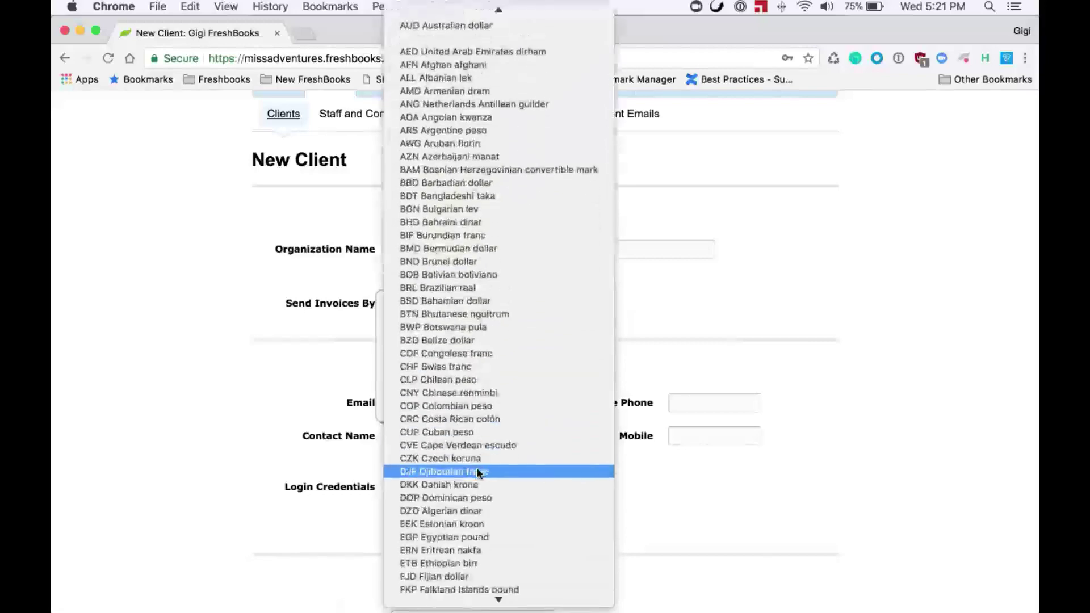
pyautogui.scroll(-5, 477, 472)
pyautogui.scroll(6, 477, 472)
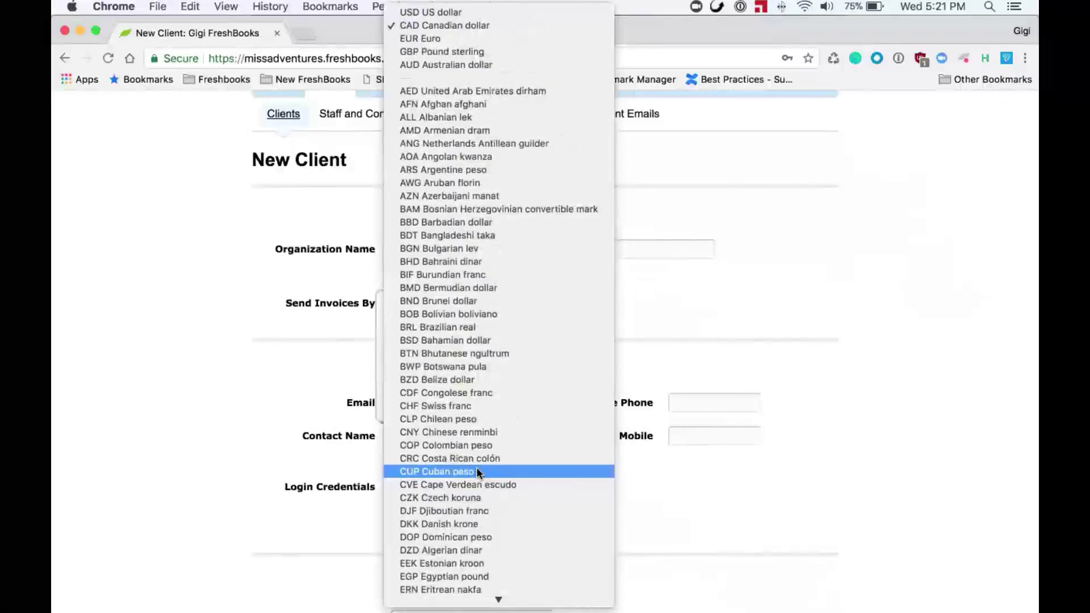
pyautogui.click(693, 311)
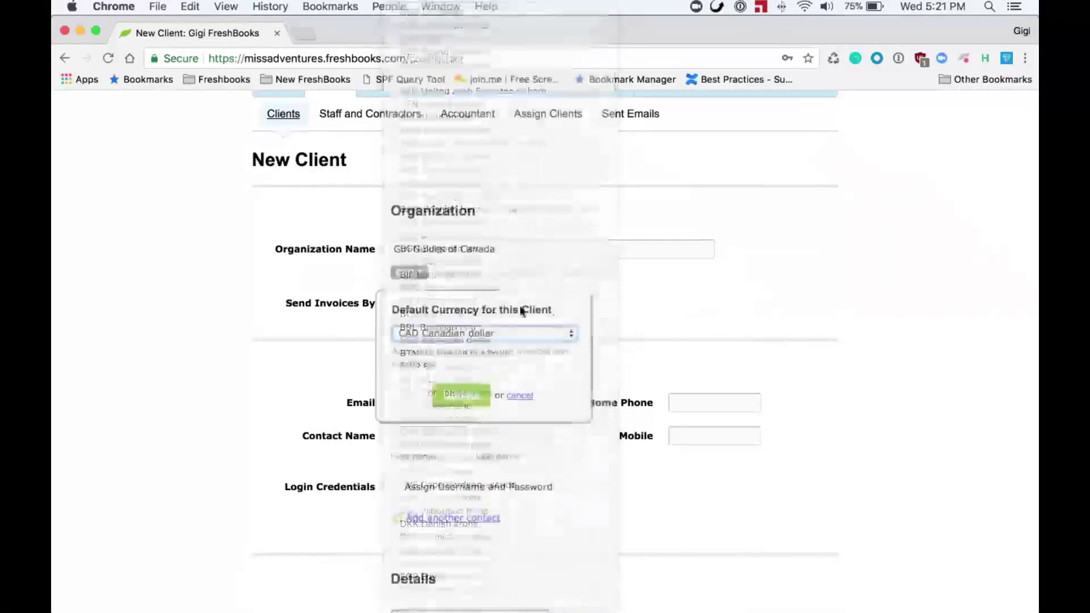
pyautogui.click(519, 395)
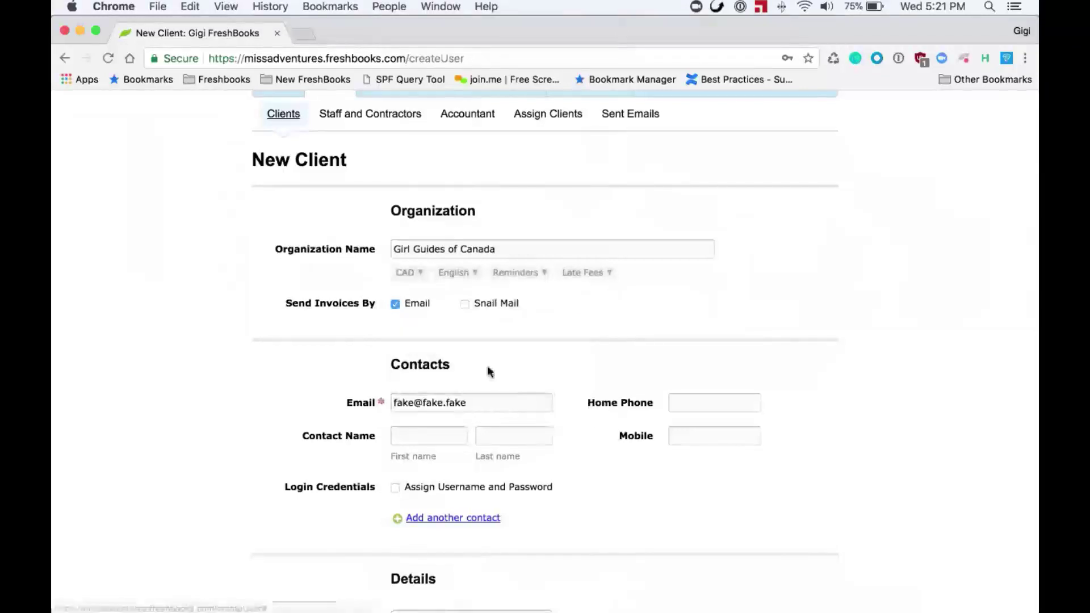
# - Review the available default languages for the new client's invoices and estimates and dismiss the language setting
pyautogui.click(465, 274)
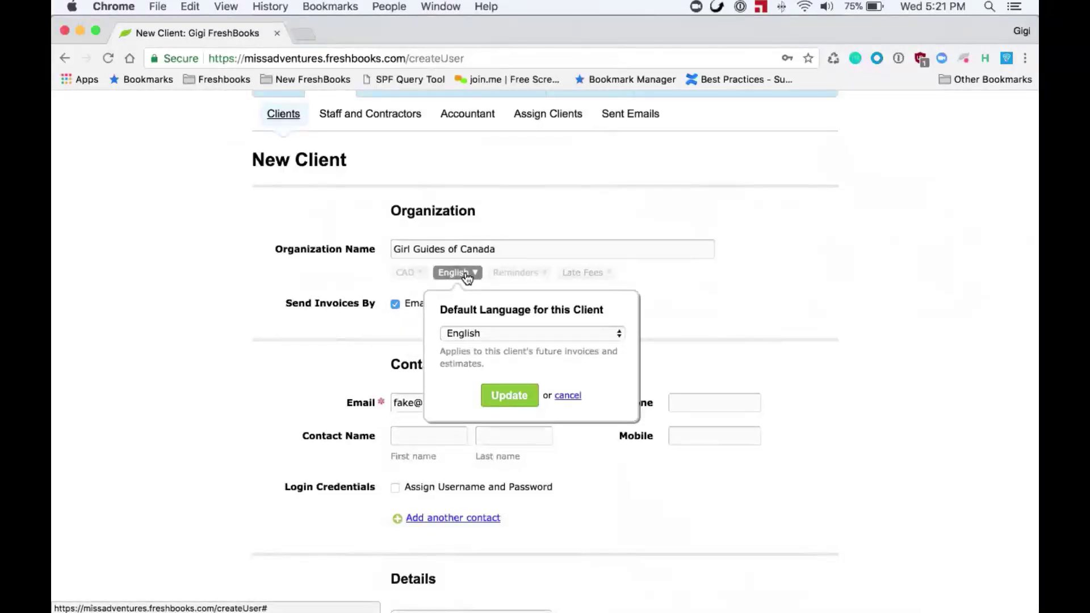
pyautogui.click(517, 335)
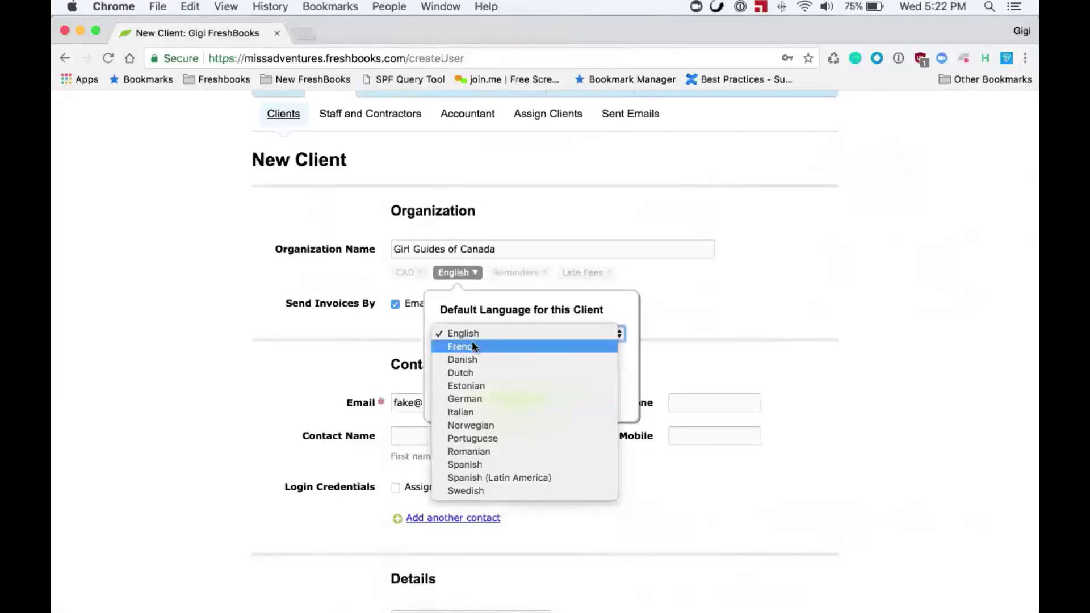
pyautogui.press('Escape')
pyautogui.click(566, 397)
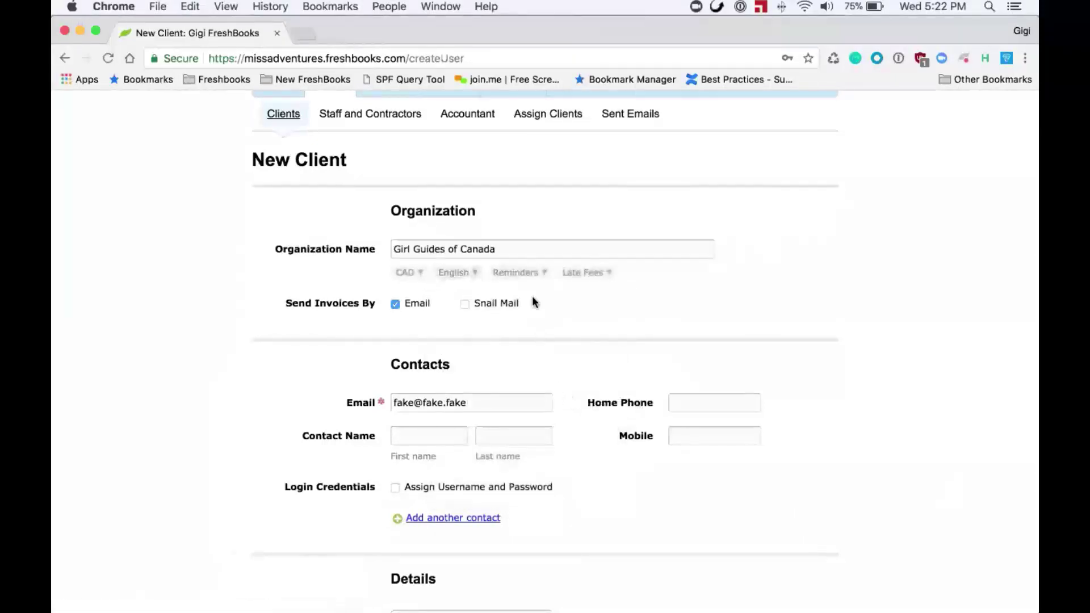
# - Review the new client's late payment reminder and late payment fee settings, cancelling out of each
pyautogui.click(538, 275)
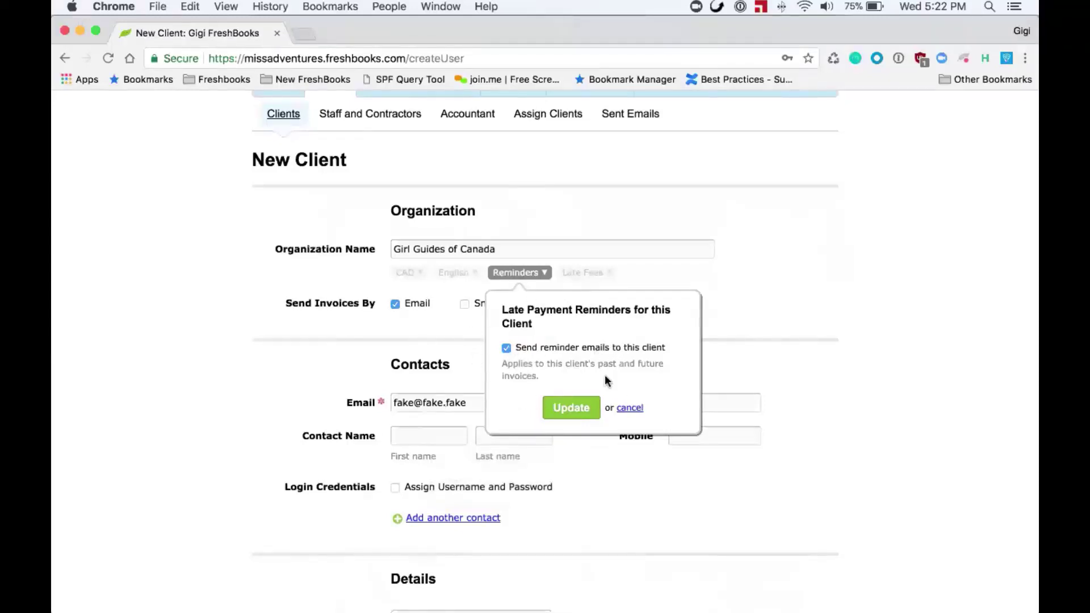
pyautogui.click(628, 408)
pyautogui.click(598, 275)
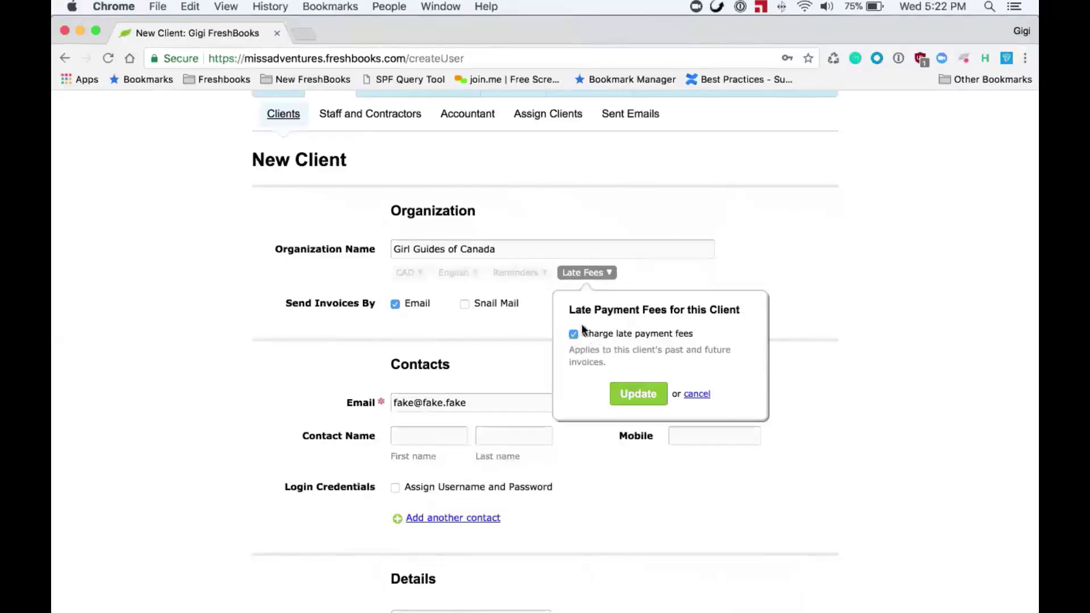
pyautogui.doubleClick(694, 394)
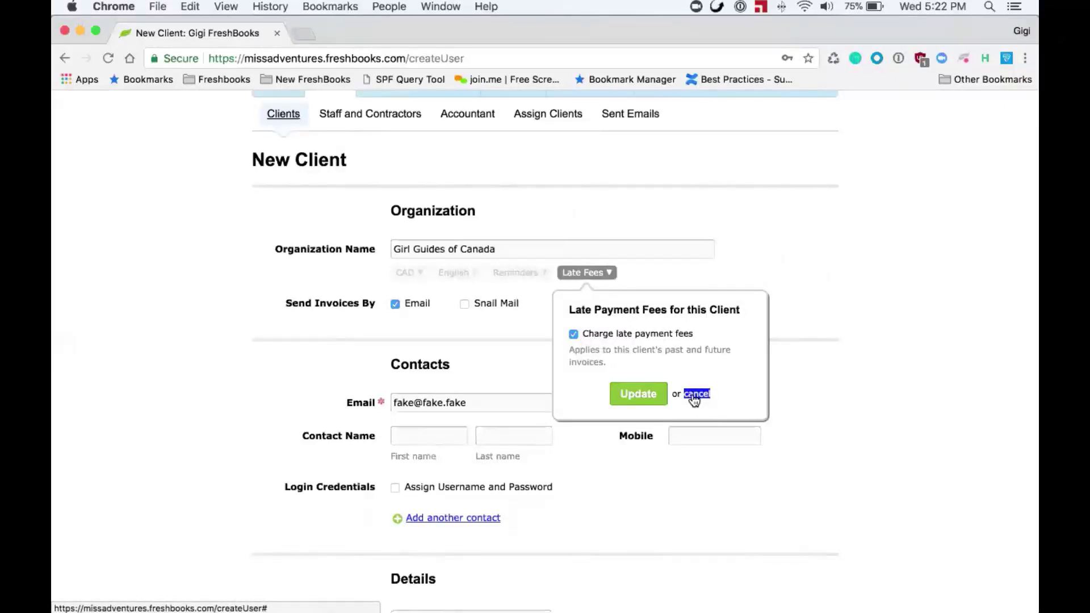
pyautogui.click(694, 394)
# - Add two additional blank contacts to the new client record
pyautogui.scroll(-5, 573, 436)
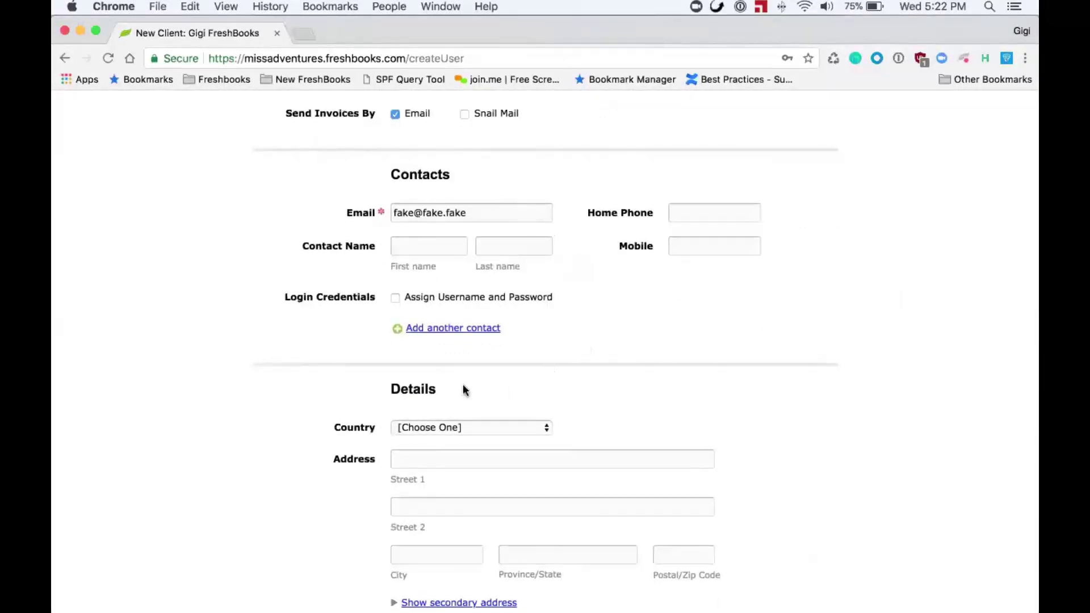
pyautogui.click(447, 329)
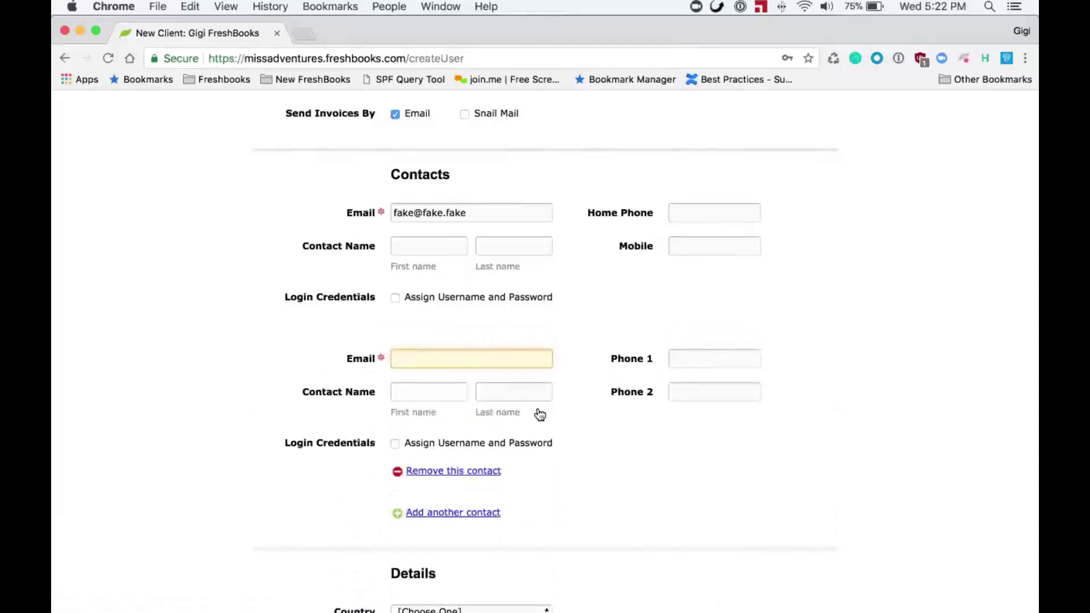
pyautogui.scroll(-3, 539, 414)
pyautogui.click(478, 430)
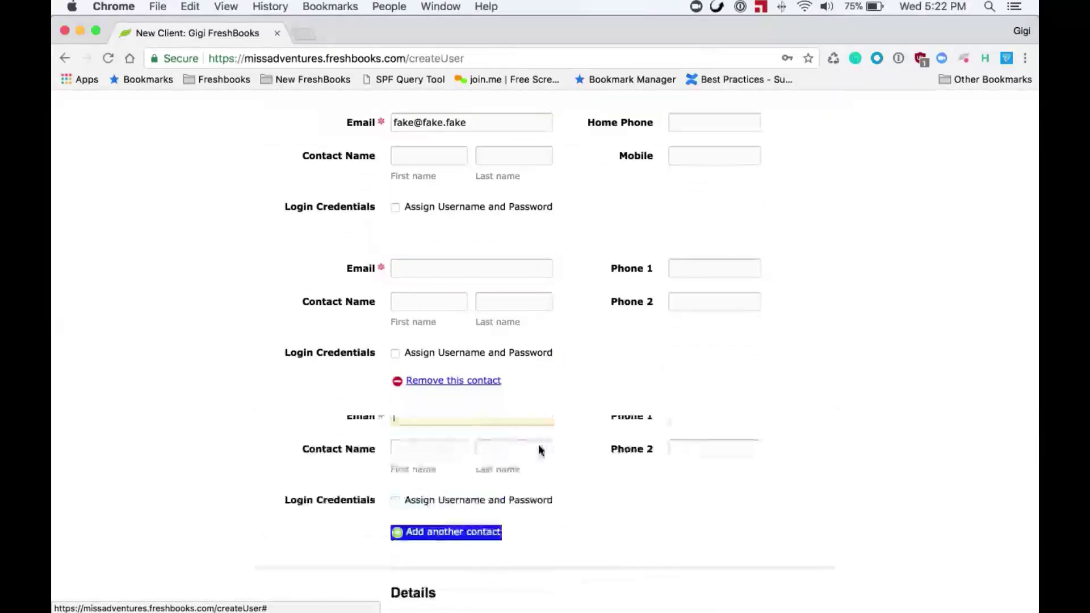
pyautogui.scroll(-3, 567, 476)
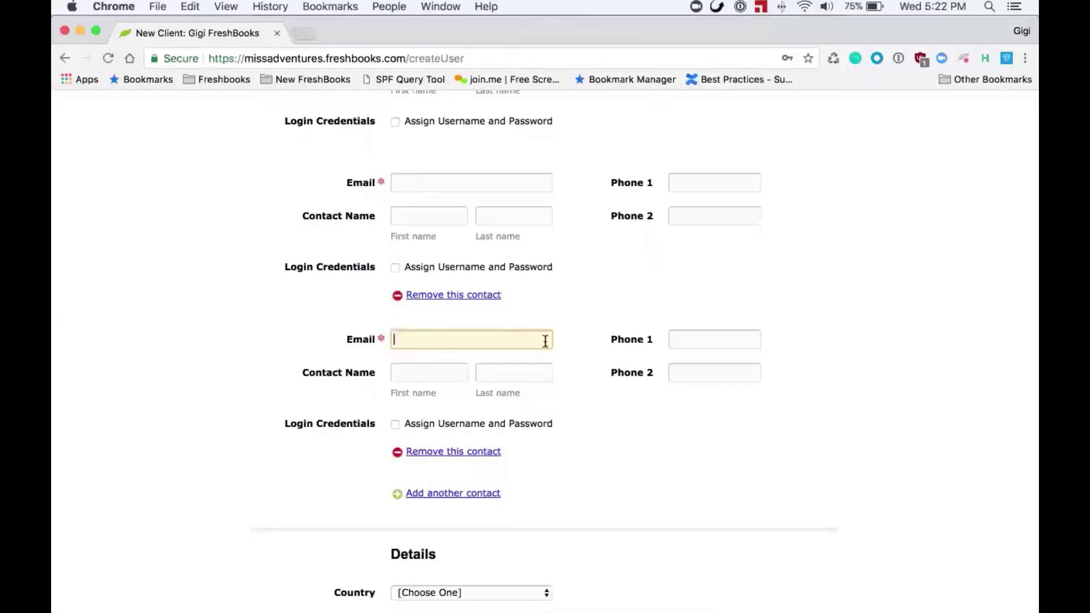
# - Remove the two blank additional contacts from the new client record, confirming each deletion
pyautogui.click(463, 451)
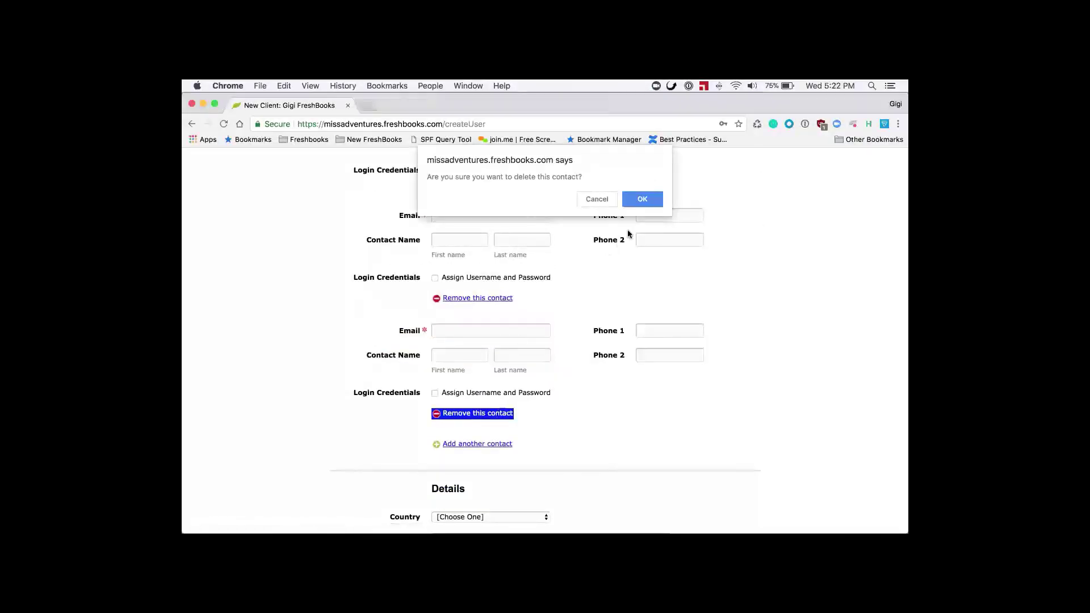
pyautogui.click(641, 199)
pyautogui.click(502, 300)
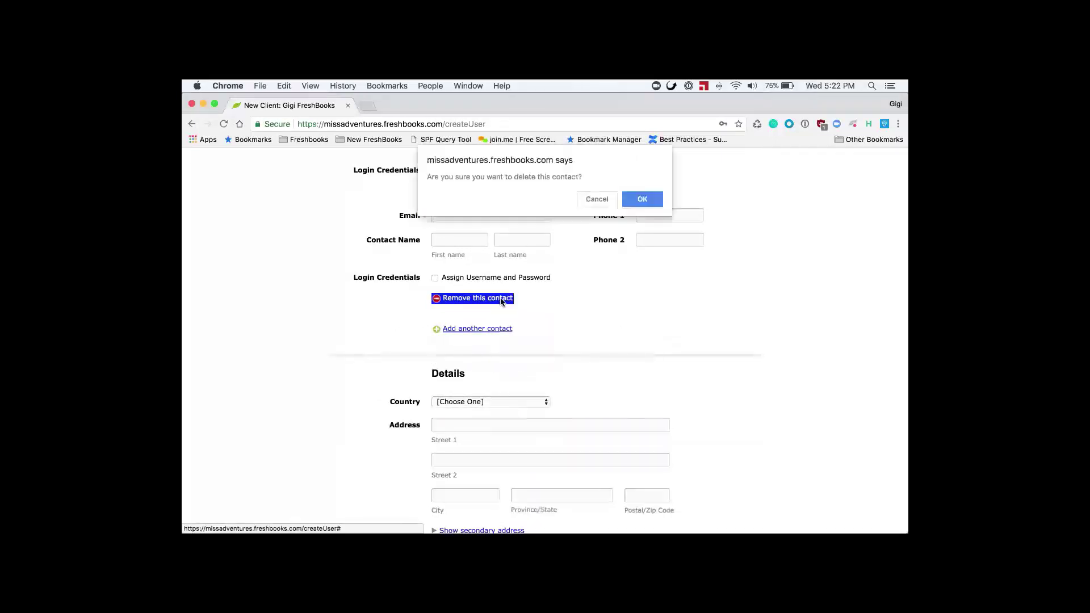
pyautogui.click(642, 199)
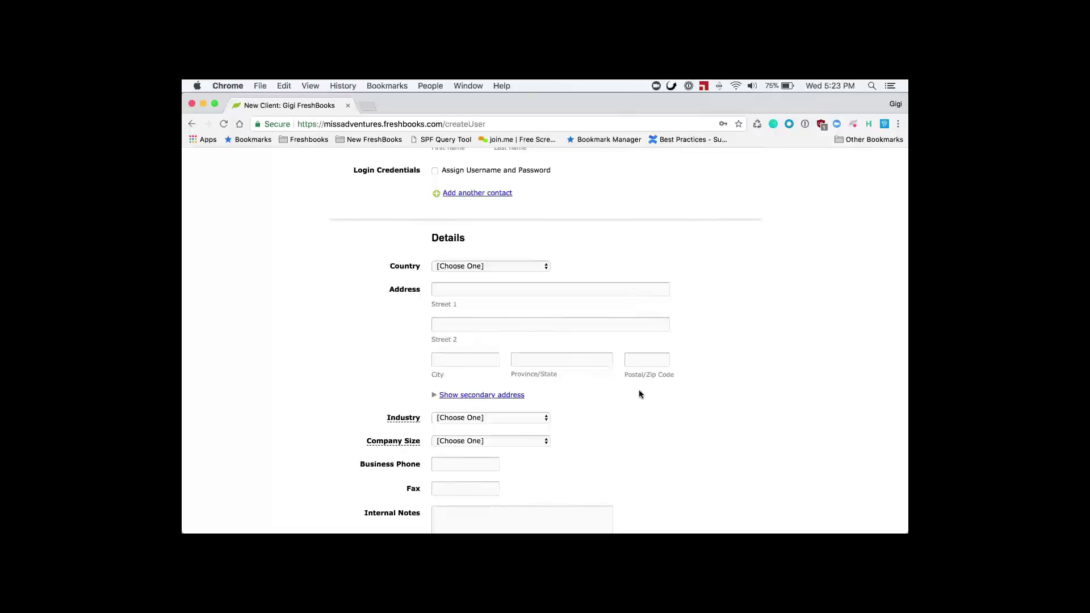
# - Save the new Girl Guides of Canada client, leaving the address, industry and notes details blank
pyautogui.scroll(-4, 639, 394)
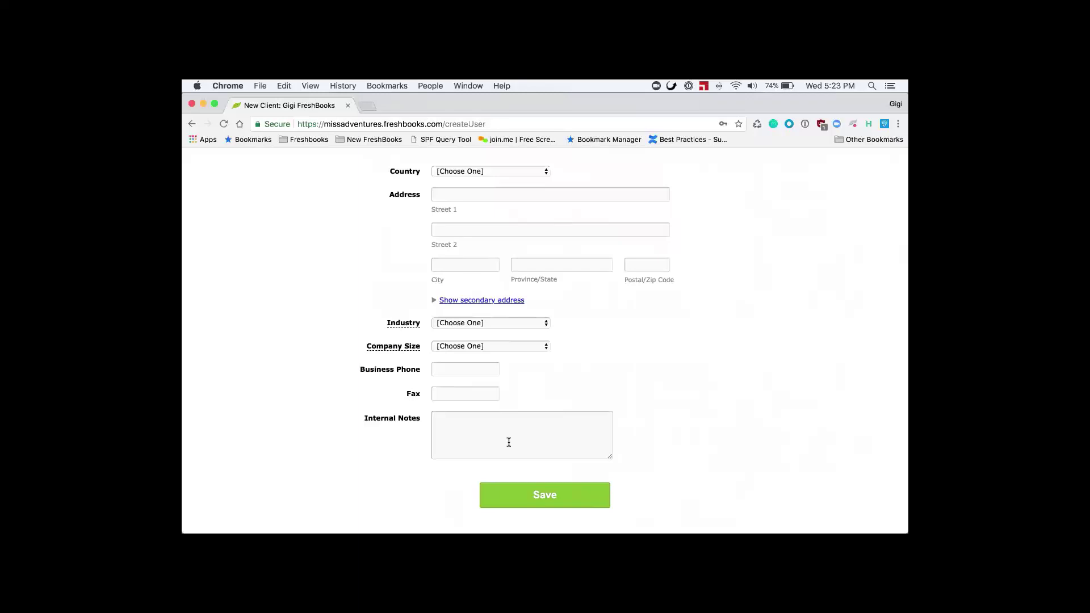
pyautogui.click(558, 497)
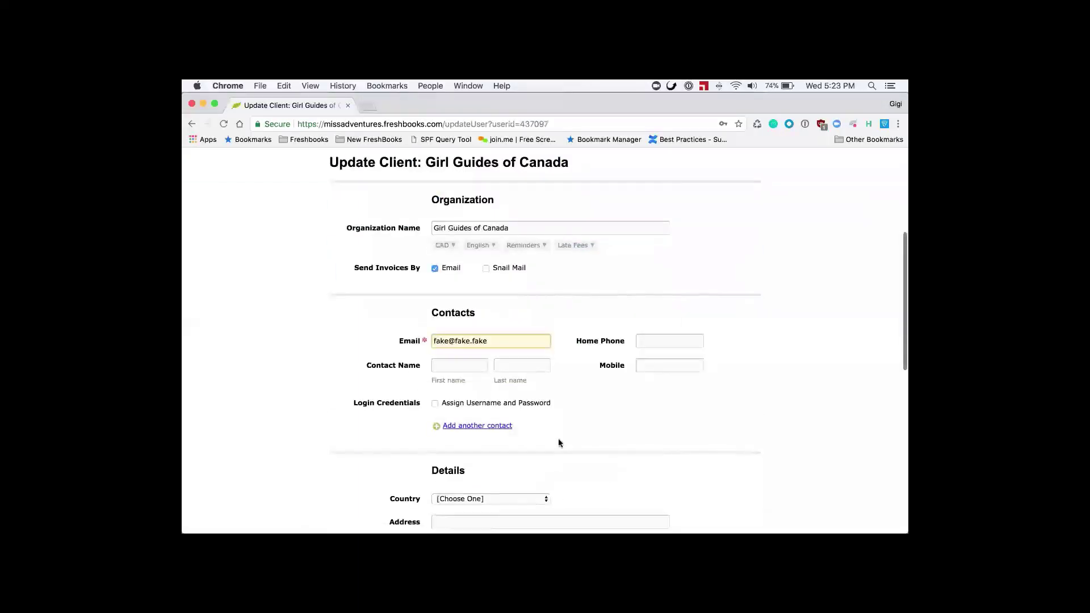
pyautogui.scroll(3, 571, 427)
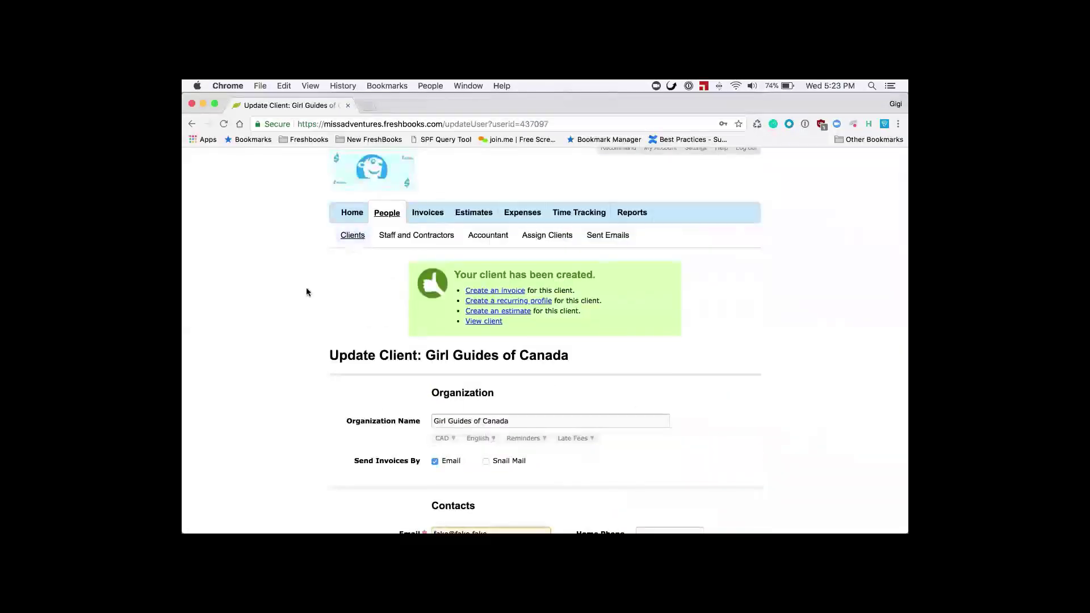
# - Return to the client list and locate the Girl Guides of Canada entry
pyautogui.click(353, 235)
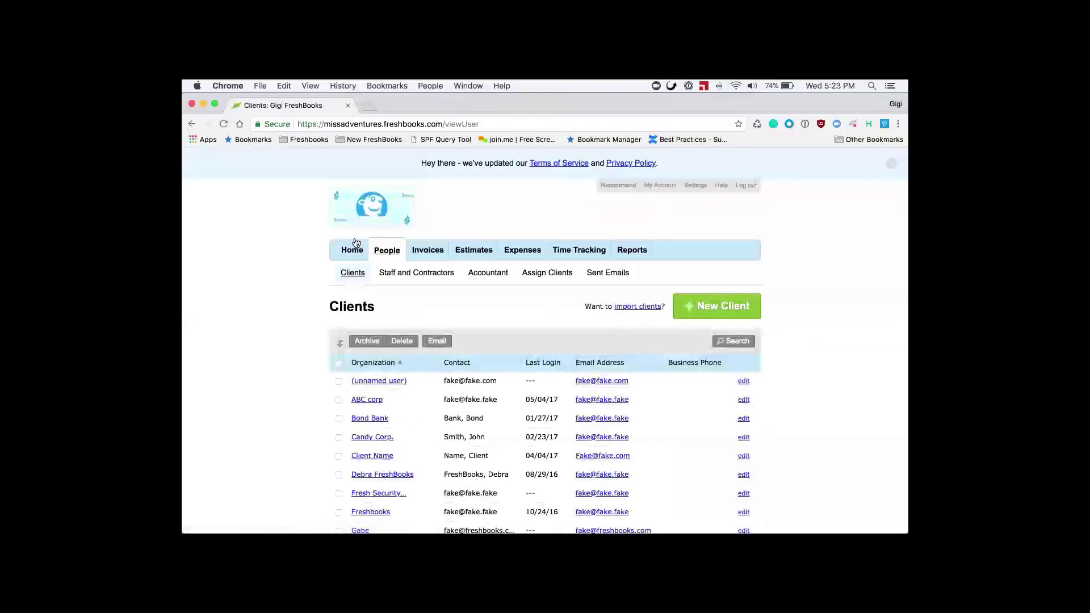
pyautogui.scroll(-4, 320, 379)
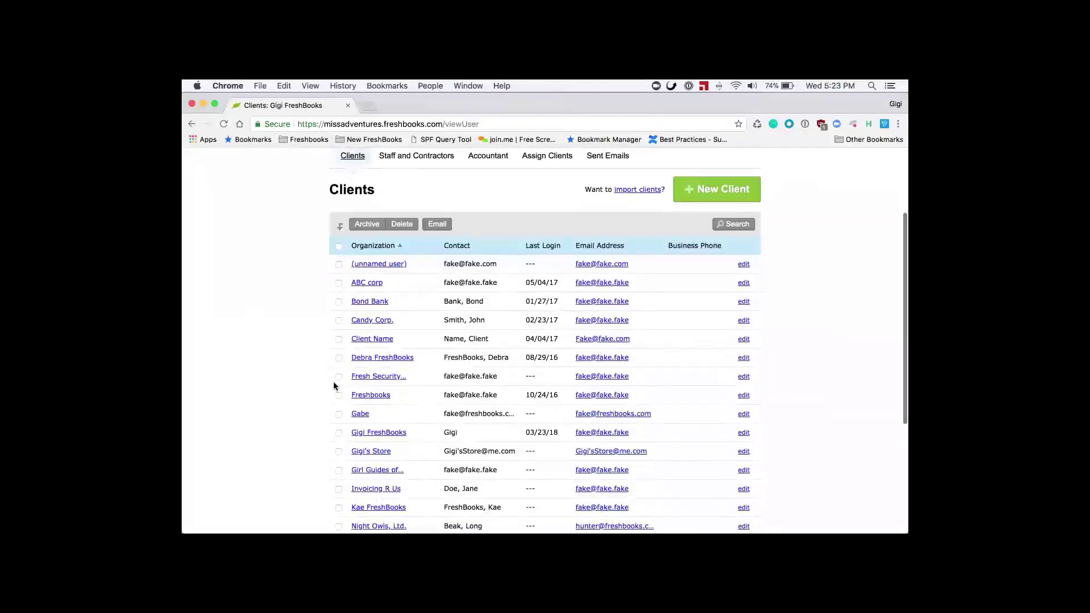
pyautogui.tripleClick(368, 457)
pyautogui.tripleClick(372, 470)
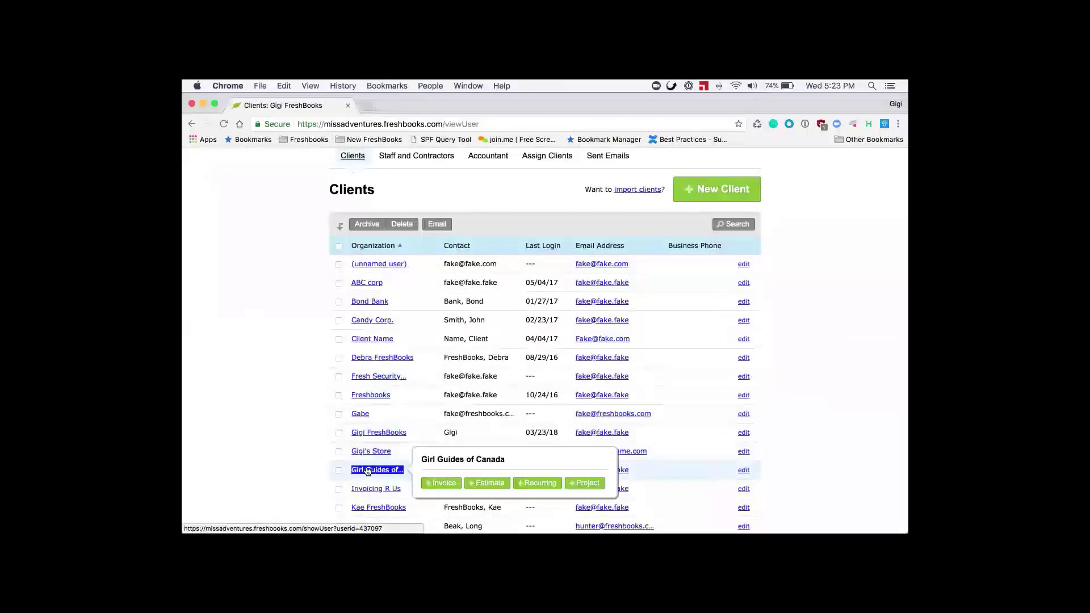
pyautogui.click(324, 465)
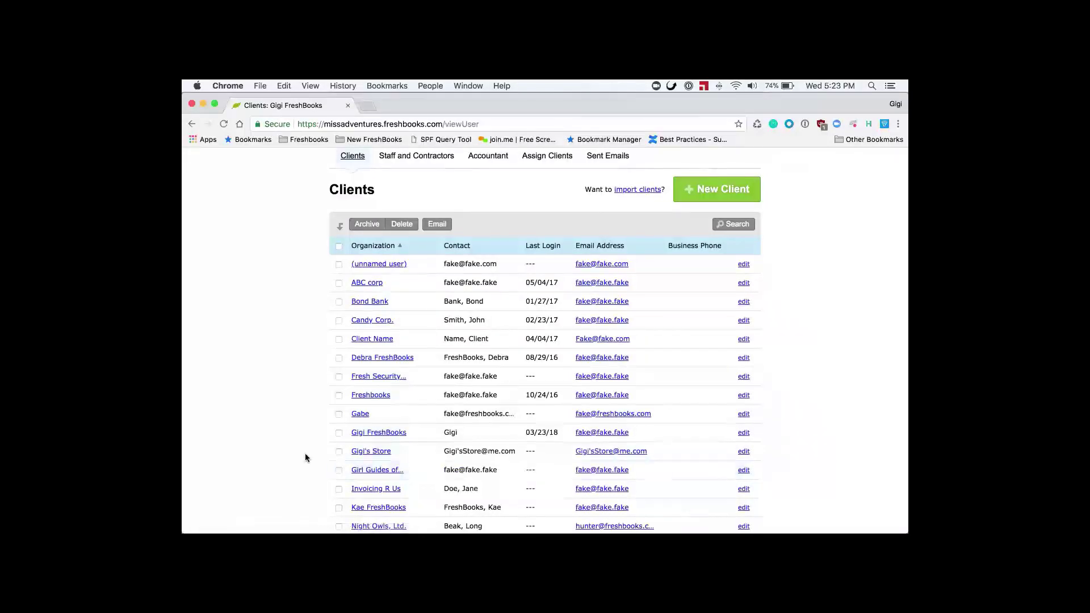
# - Open the archived clients list and look through its entries
pyautogui.scroll(-4, 305, 458)
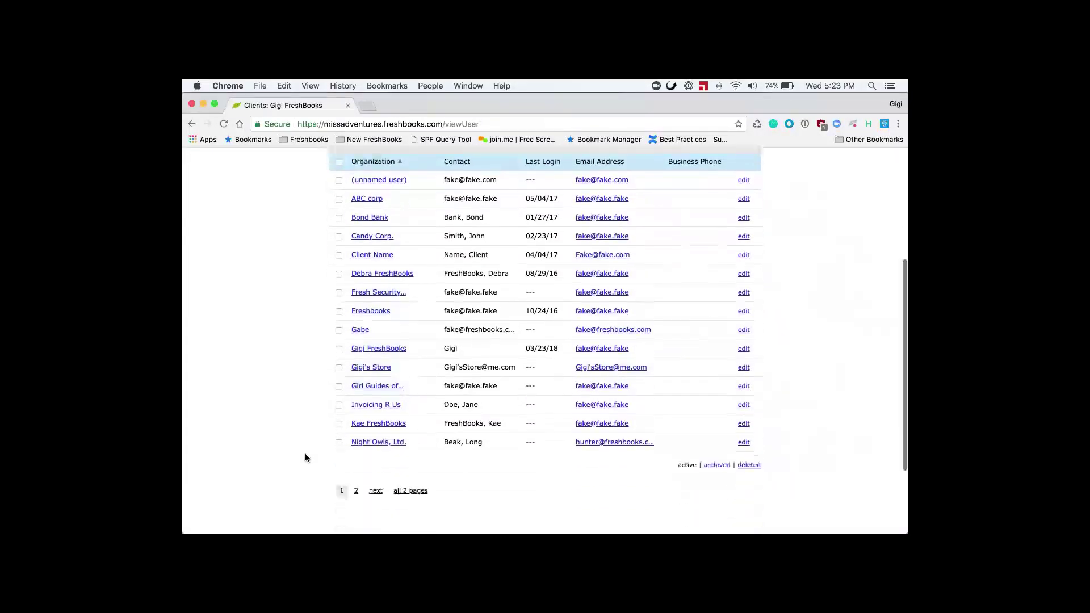
pyautogui.scroll(4, 305, 457)
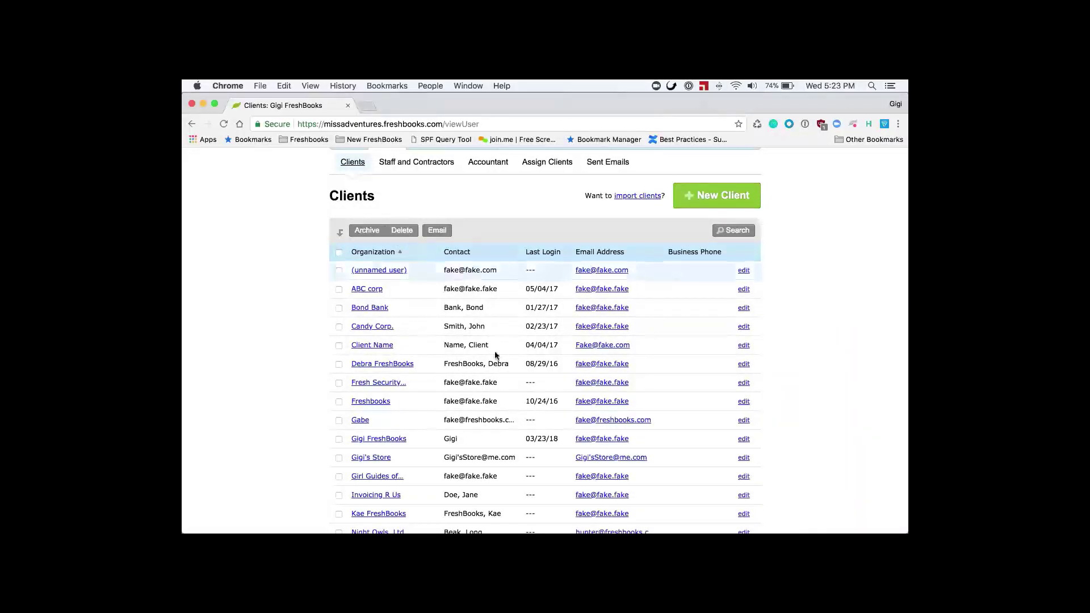
pyautogui.scroll(-6, 496, 366)
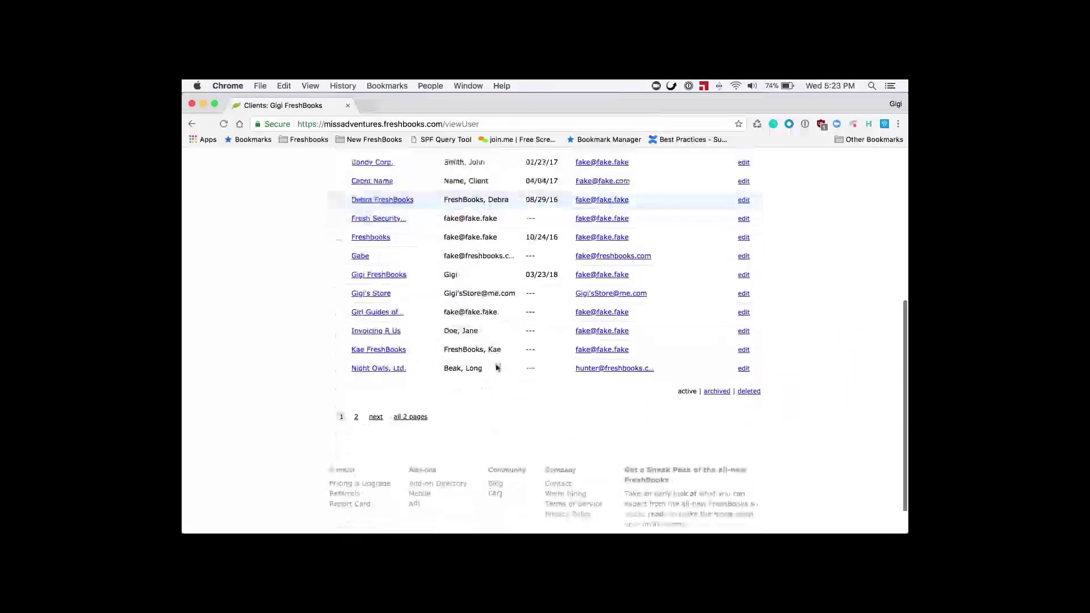
pyautogui.click(714, 392)
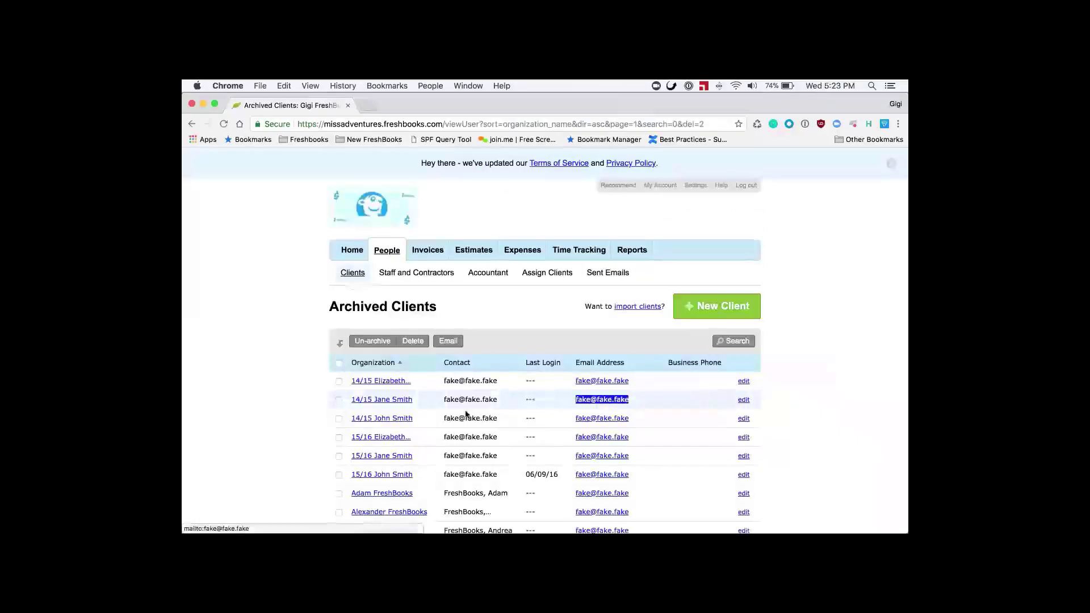
pyautogui.scroll(-10, 463, 417)
pyautogui.scroll(10, 464, 414)
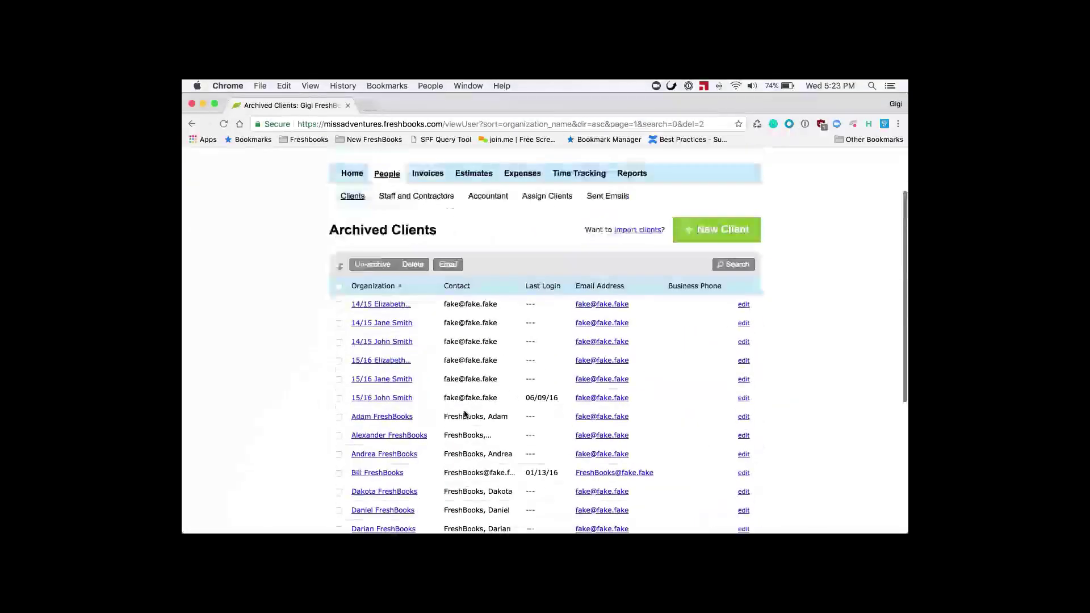
# - Switch from the archived clients to the deleted clients list
pyautogui.scroll(-10, 464, 414)
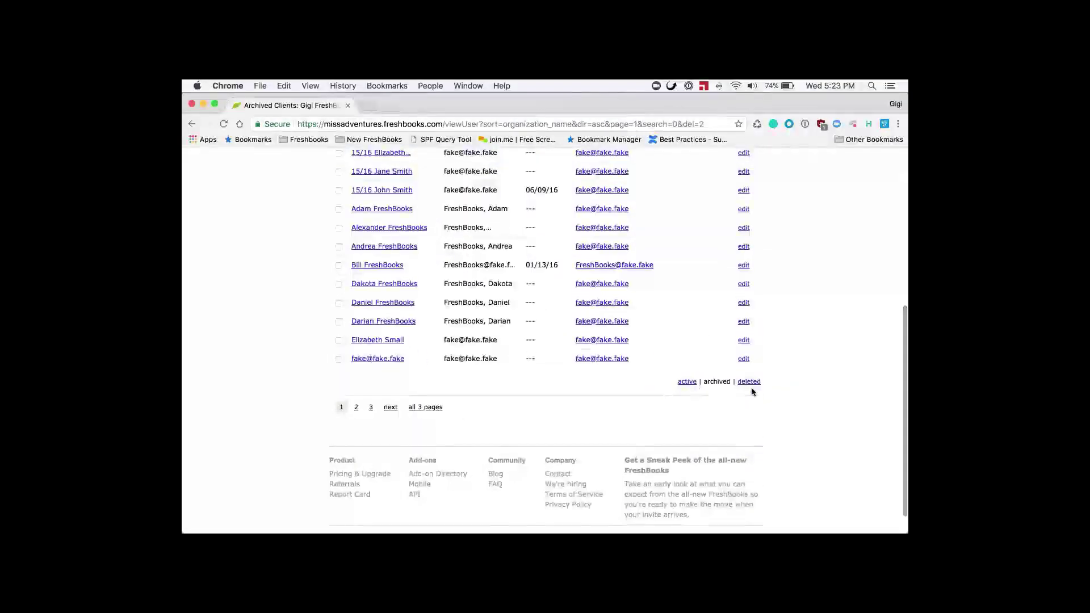
pyautogui.click(749, 382)
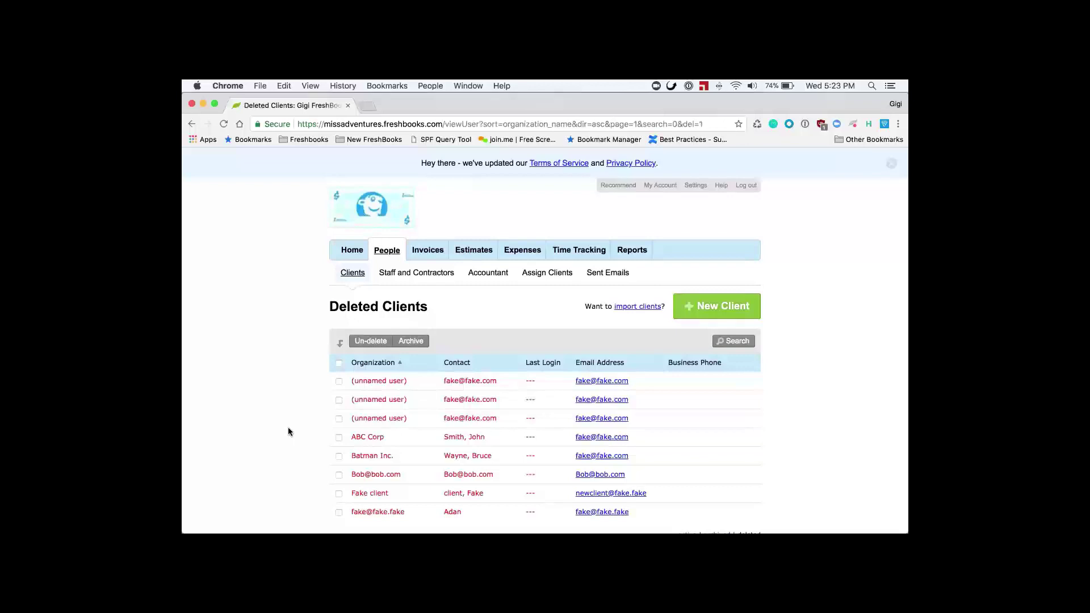
# - Un-delete the Batman Inc. client from the deleted clients list
pyautogui.scroll(-1, 288, 428)
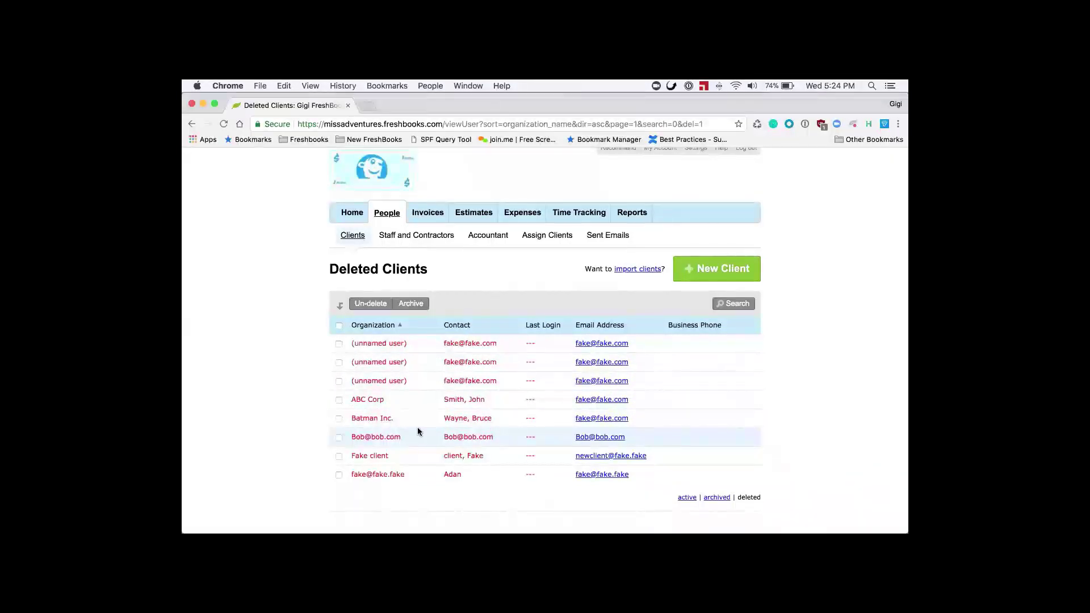
pyautogui.click(338, 419)
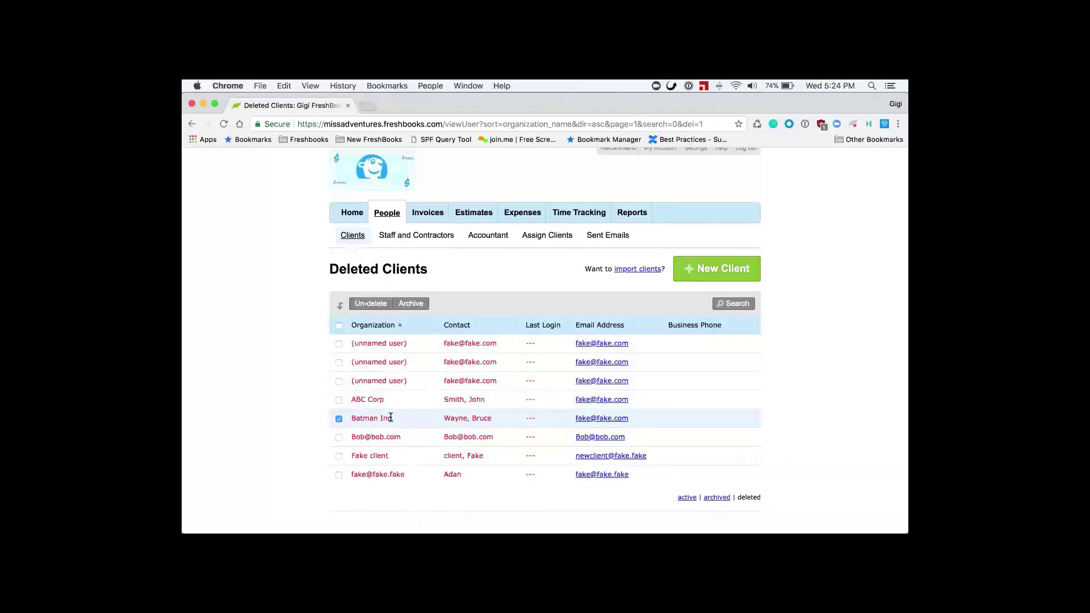
pyautogui.click(379, 304)
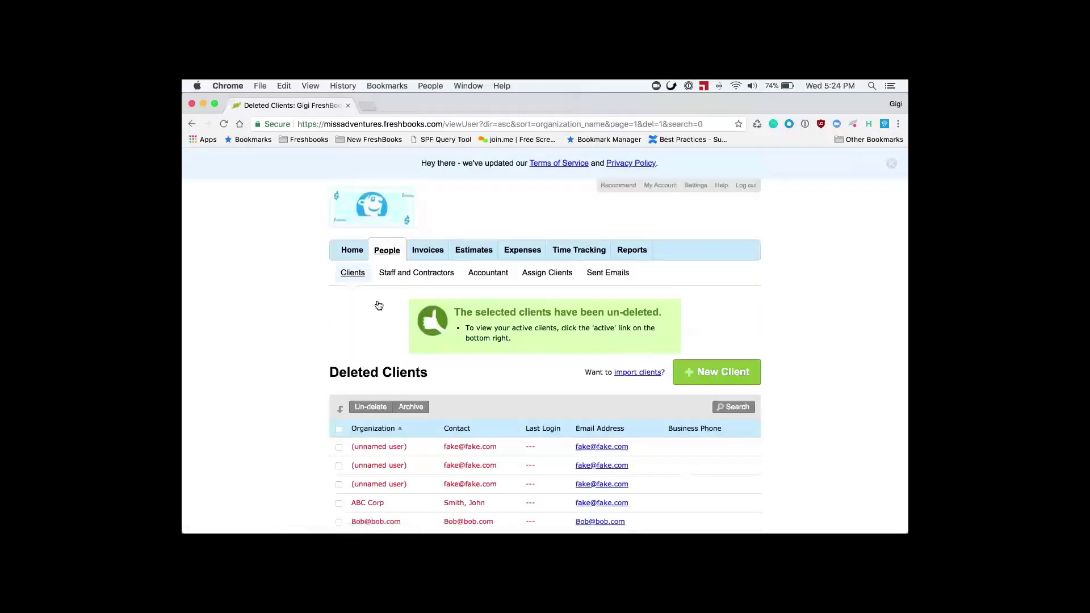
# - Switch to the active clients list and locate the Batman Inc. entry
pyautogui.scroll(-2, 502, 393)
pyautogui.scroll(-5, 502, 393)
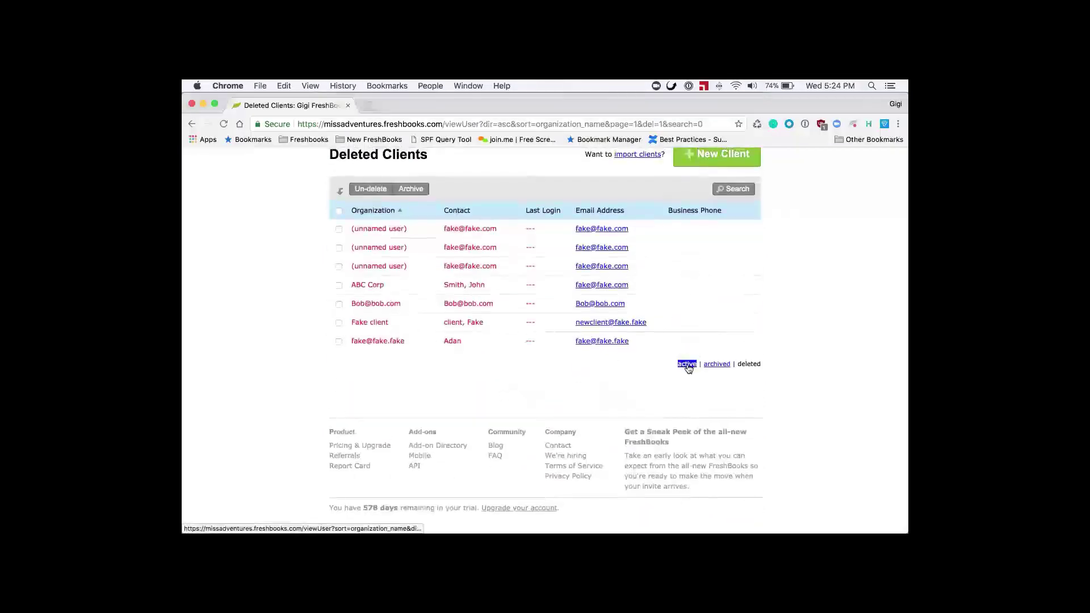
pyautogui.click(687, 366)
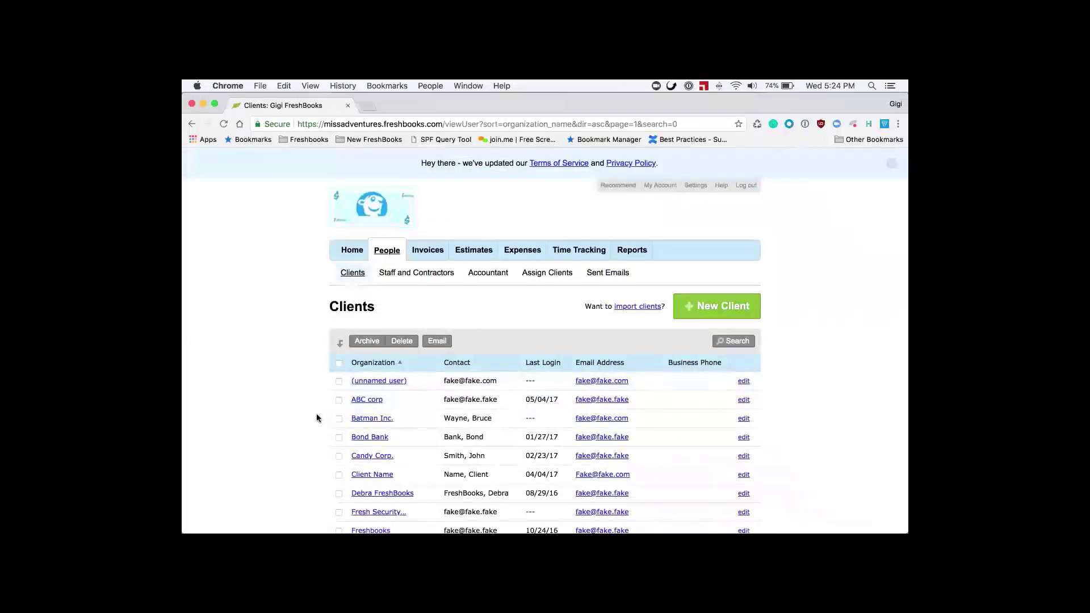
pyautogui.scroll(-2, 316, 418)
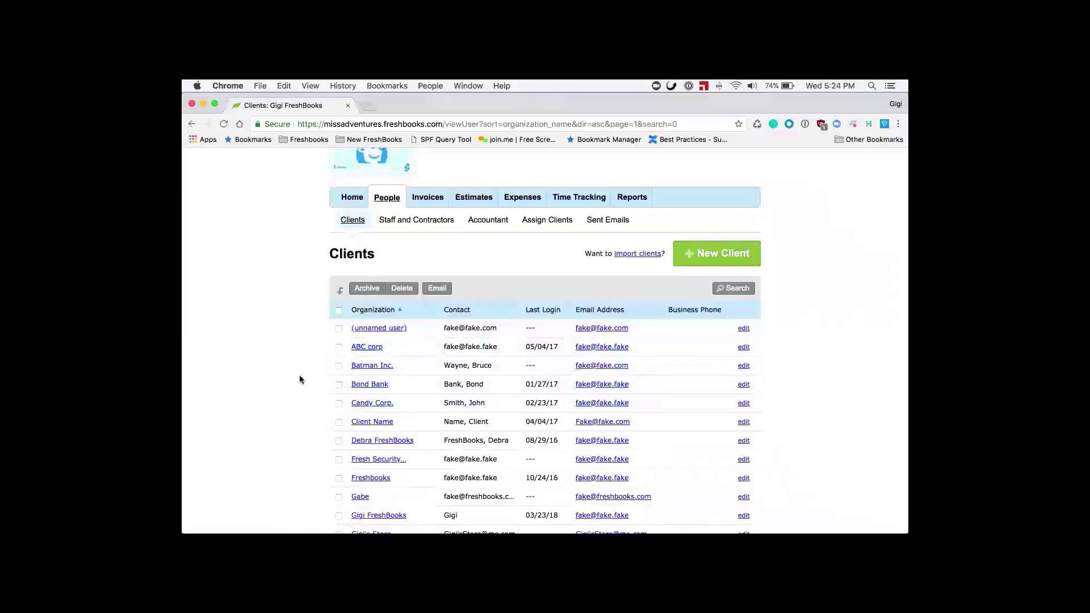
pyautogui.moveTo(366, 346)
pyautogui.scroll(-2, 308, 274)
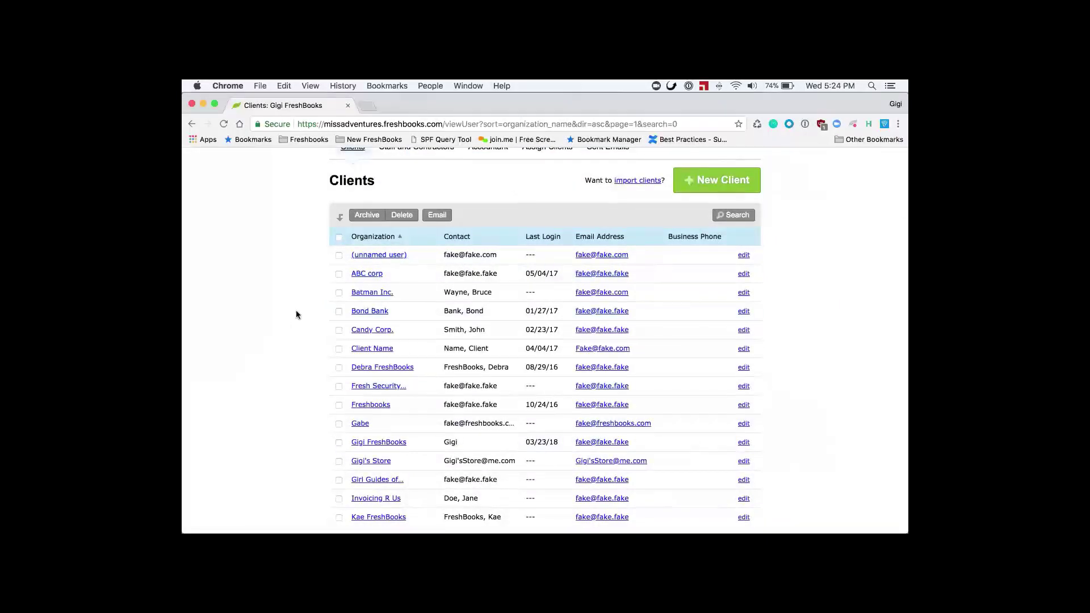
# - Delete Batman Inc. from the active clients and look through the remaining entries
pyautogui.click(339, 292)
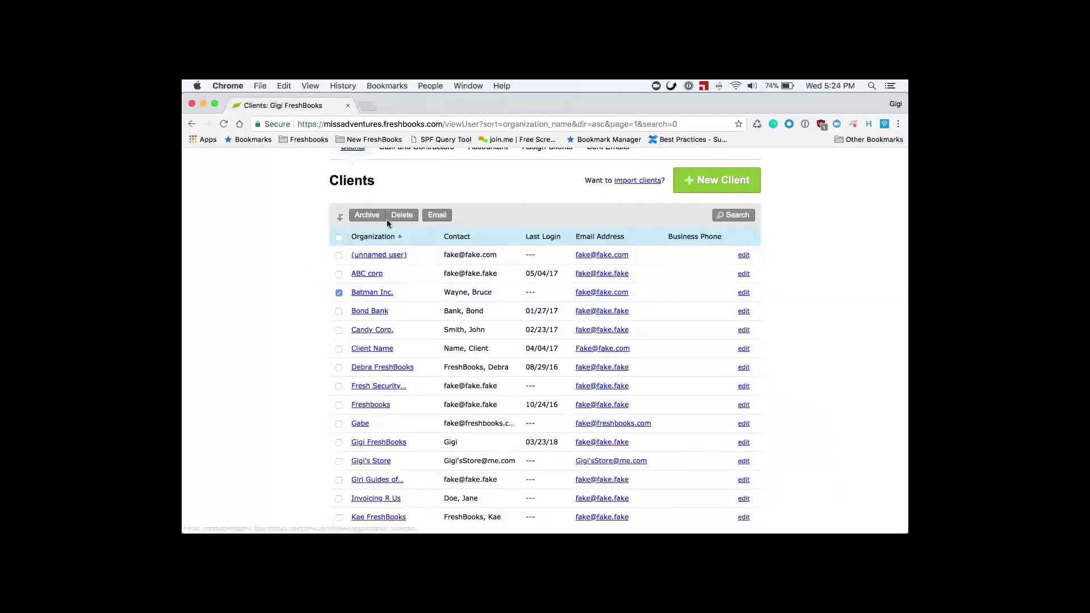
pyautogui.click(400, 218)
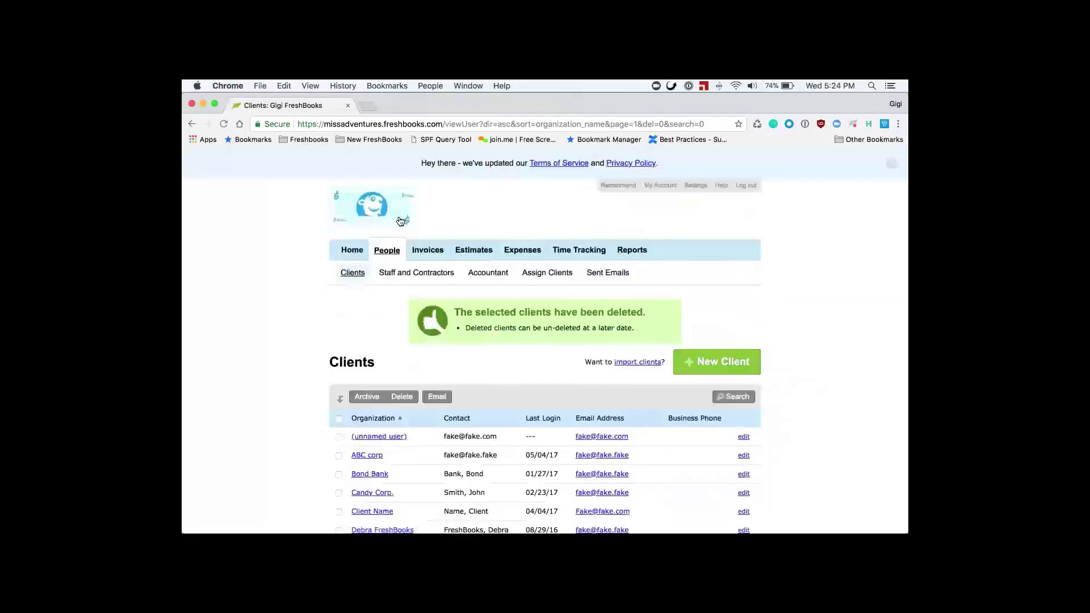
pyautogui.scroll(-3, 244, 399)
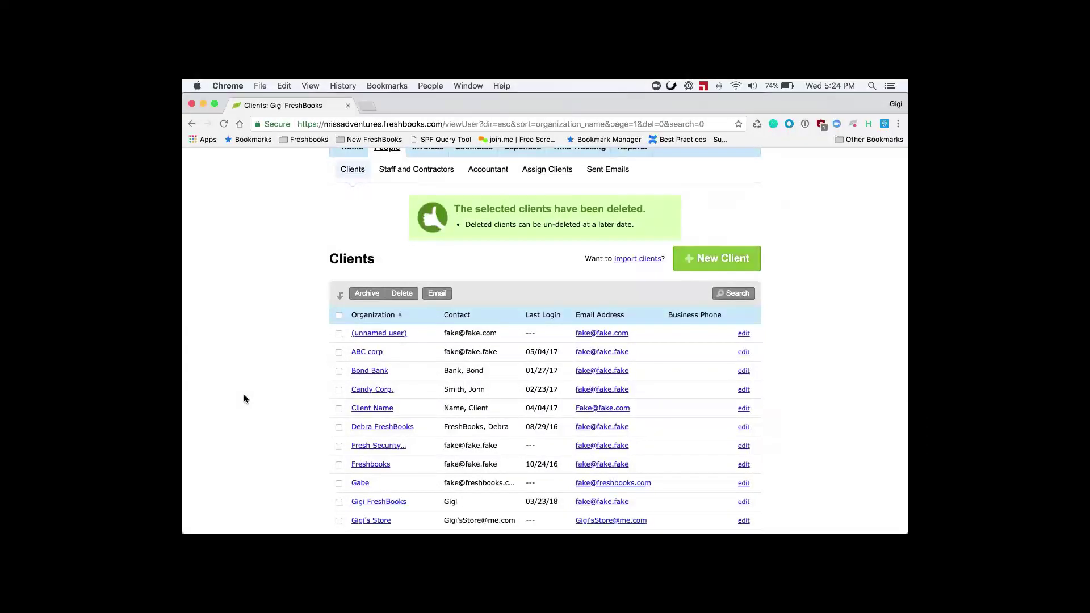
pyautogui.scroll(-5, 244, 398)
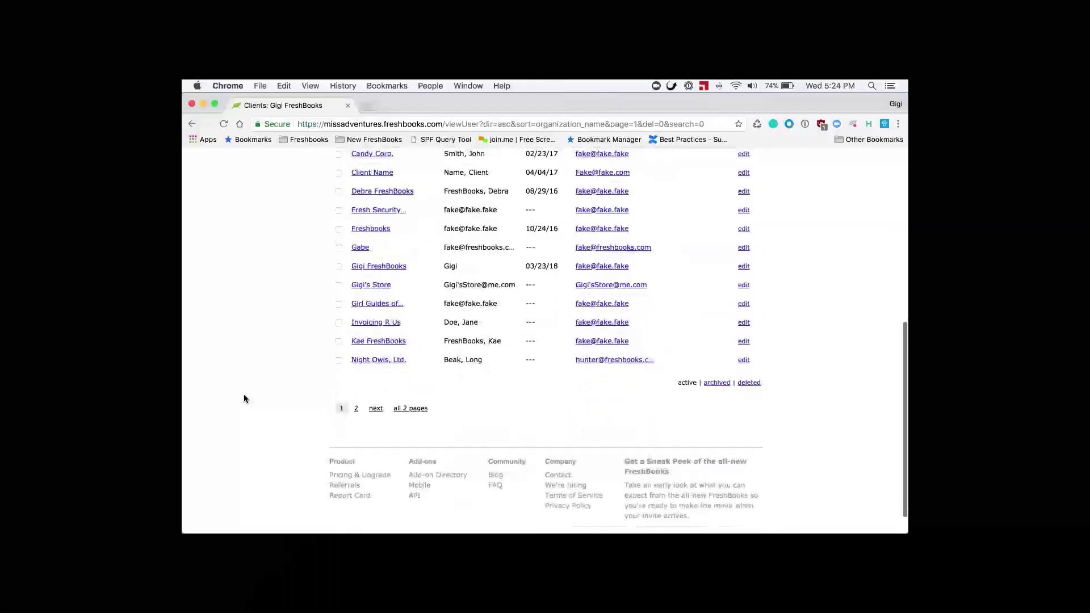
pyautogui.scroll(5, 243, 399)
pyautogui.scroll(3, 244, 398)
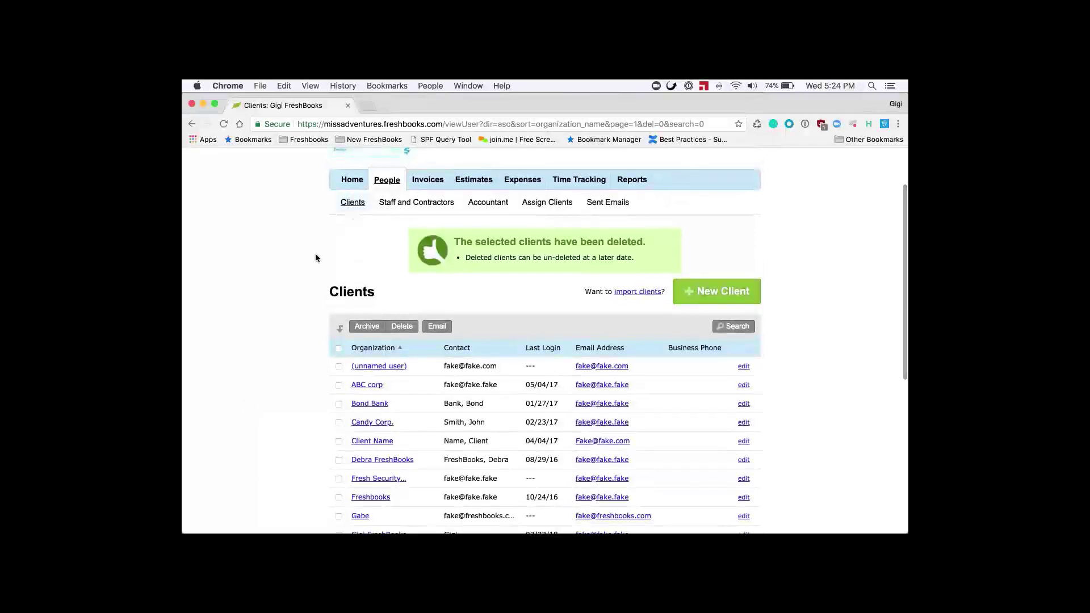
# - Review the staff and contractors list and compare the contractor and staff options for a new team member without adding one
pyautogui.click(436, 208)
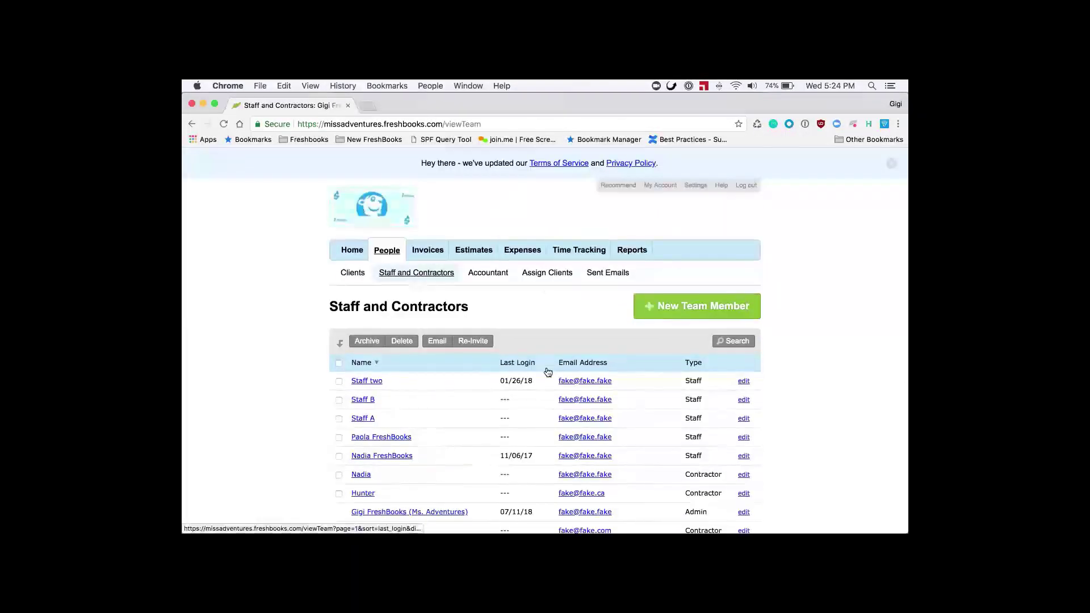
pyautogui.scroll(-1, 548, 371)
pyautogui.scroll(-2, 548, 372)
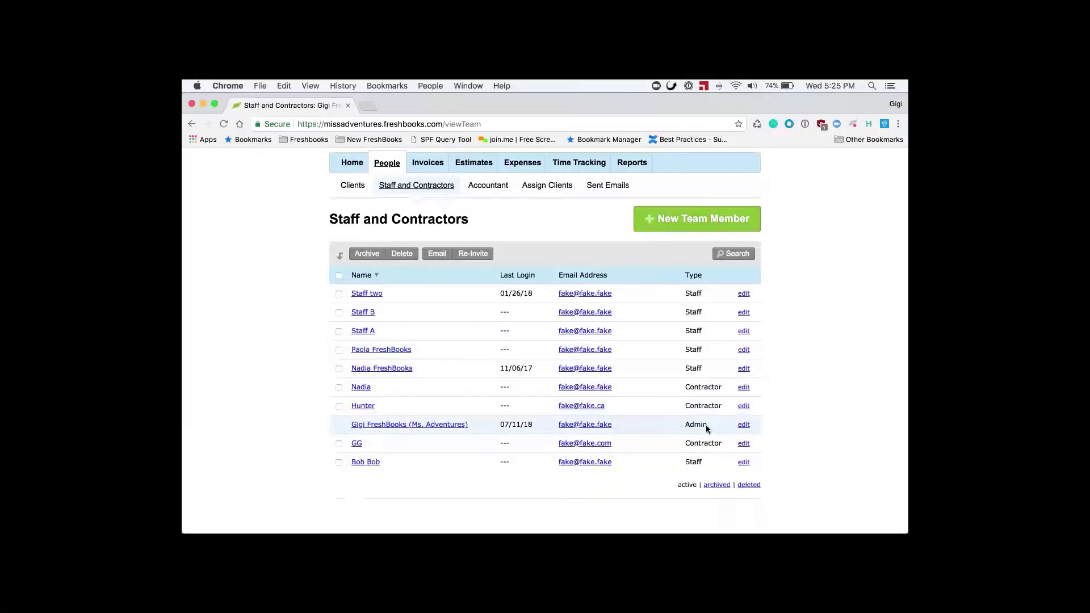
pyautogui.click(695, 223)
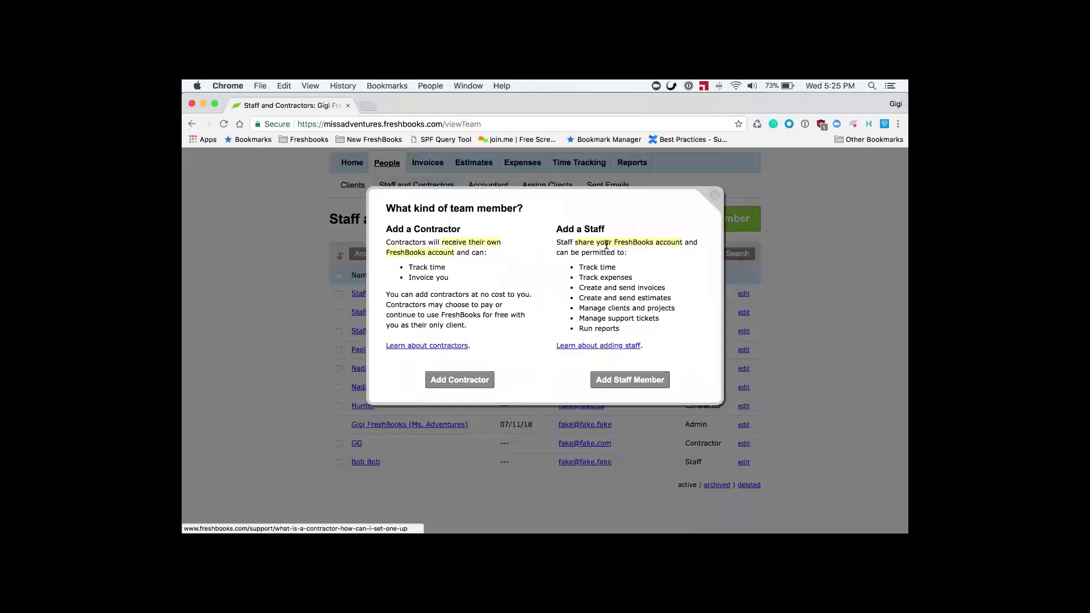
pyautogui.click(714, 197)
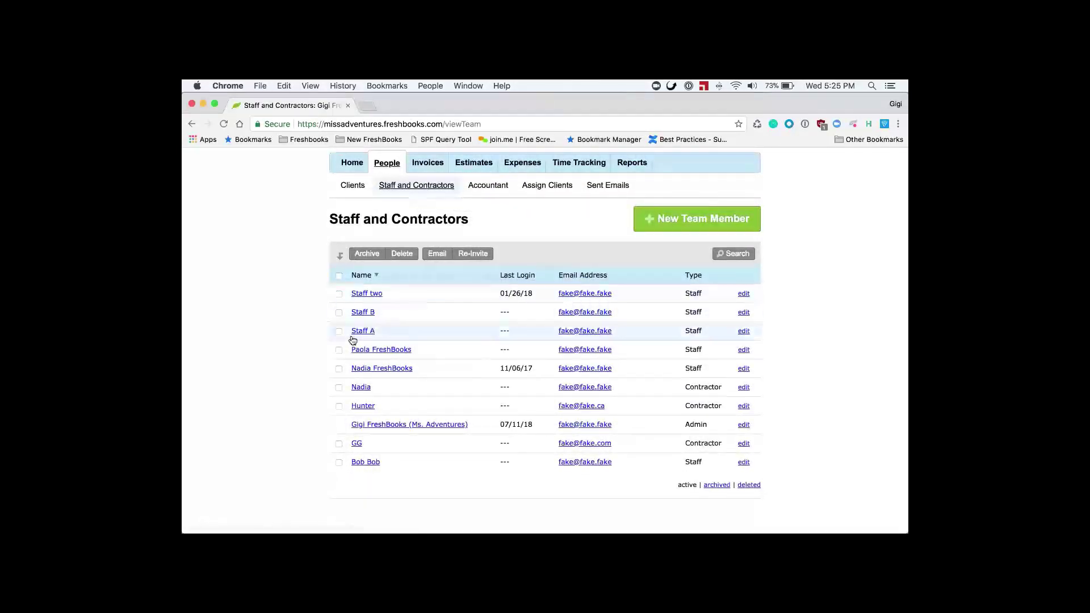
# - Select Staff two and Staff B, extend the selection to all team members, and clear it
pyautogui.click(339, 295)
pyautogui.click(339, 313)
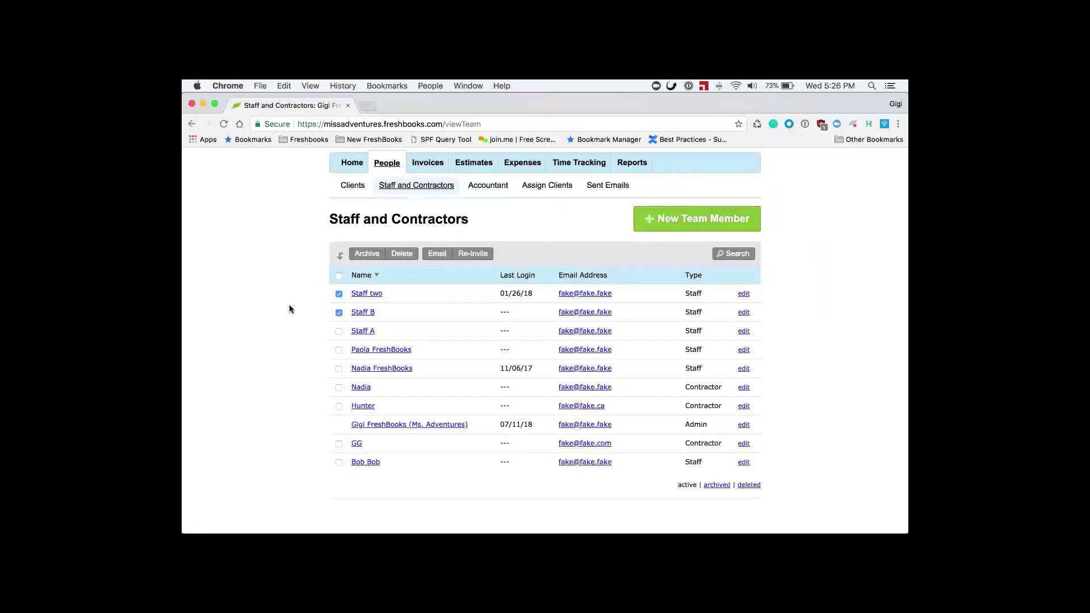
pyautogui.click(339, 277)
pyautogui.click(339, 277)
# - Open the Accountant page and read about sharing financials with an accountant
pyautogui.scroll(1, 498, 210)
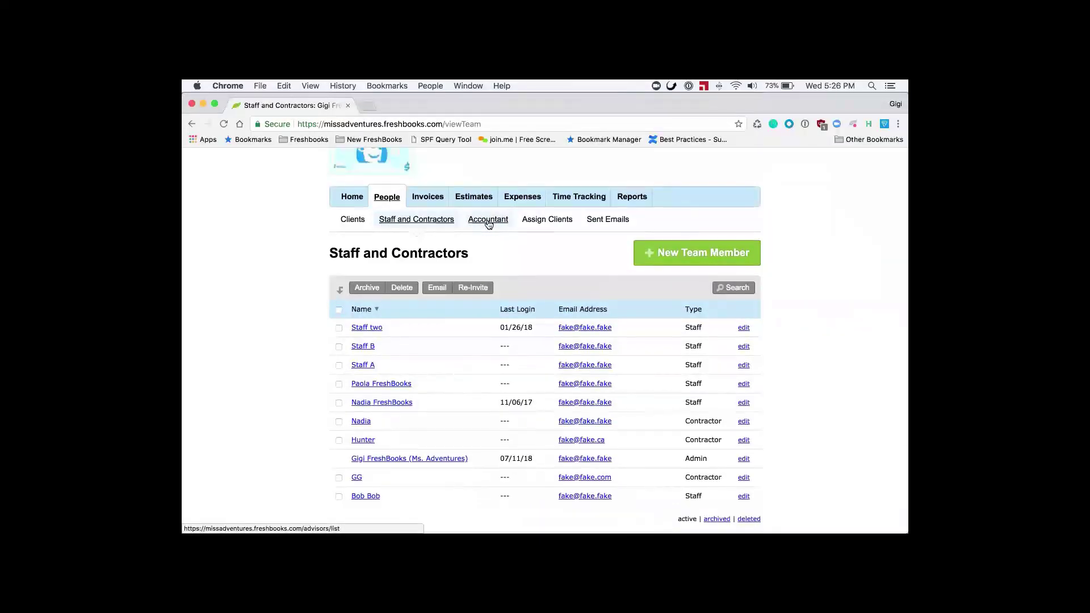
pyautogui.click(488, 223)
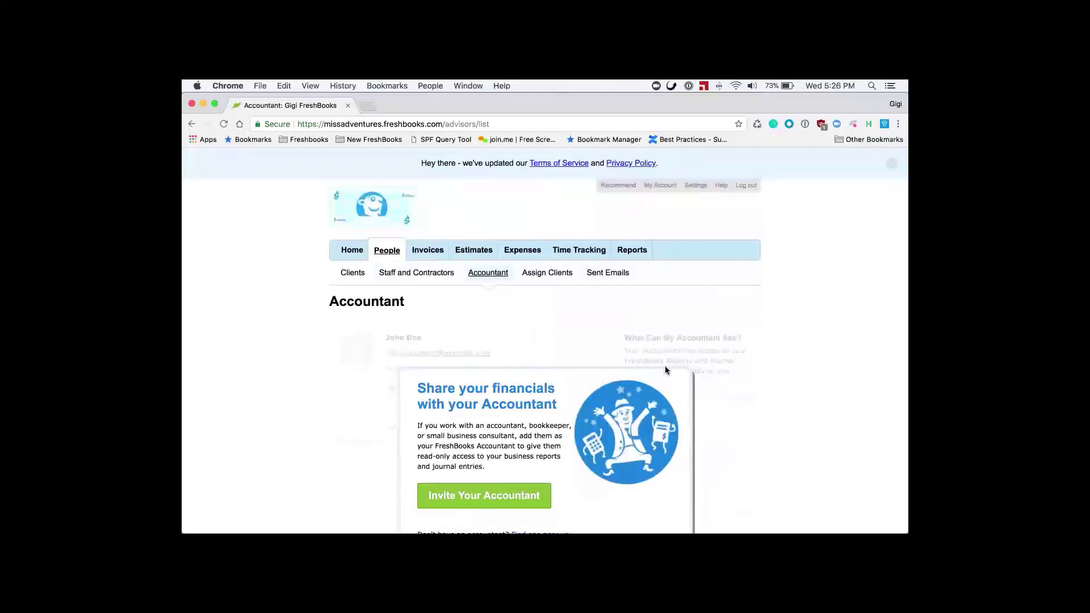
pyautogui.scroll(-1, 665, 368)
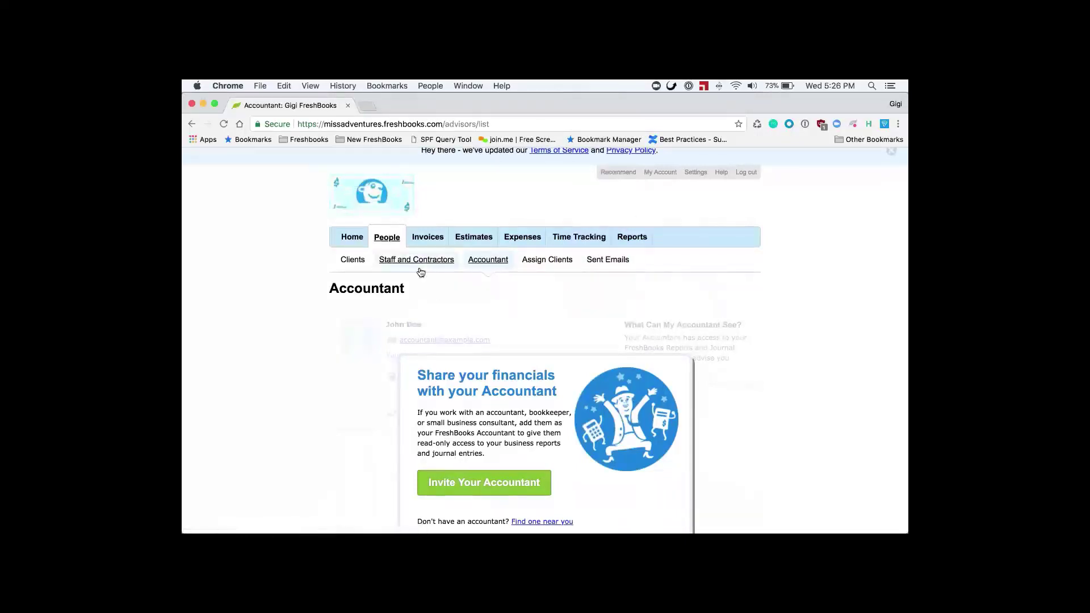
# - Open the invoices list and look through the existing invoices
pyautogui.click(423, 238)
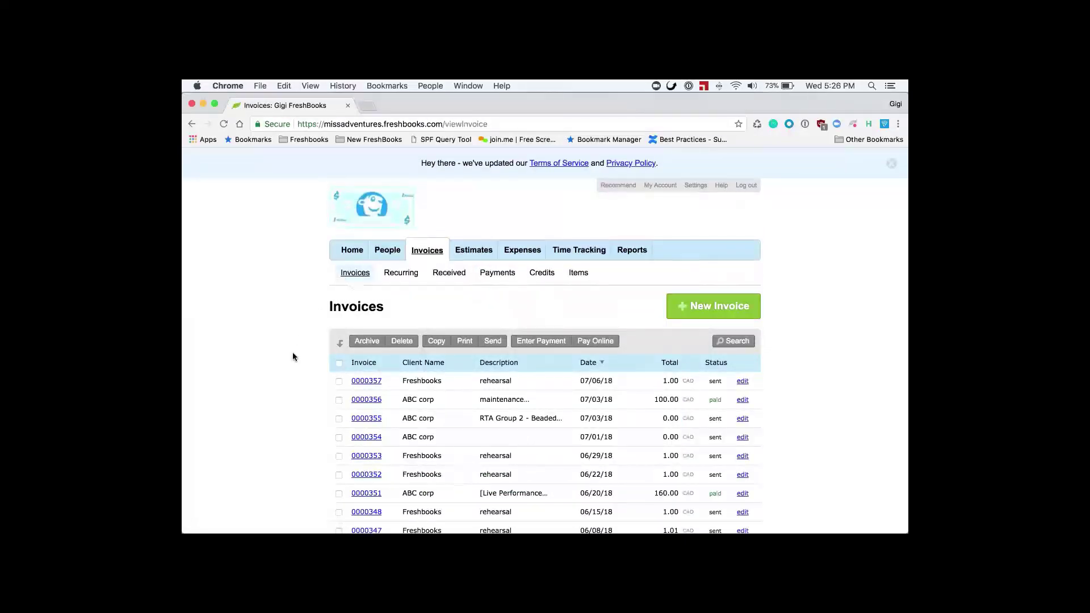
pyautogui.scroll(-5, 293, 356)
pyautogui.scroll(5, 293, 355)
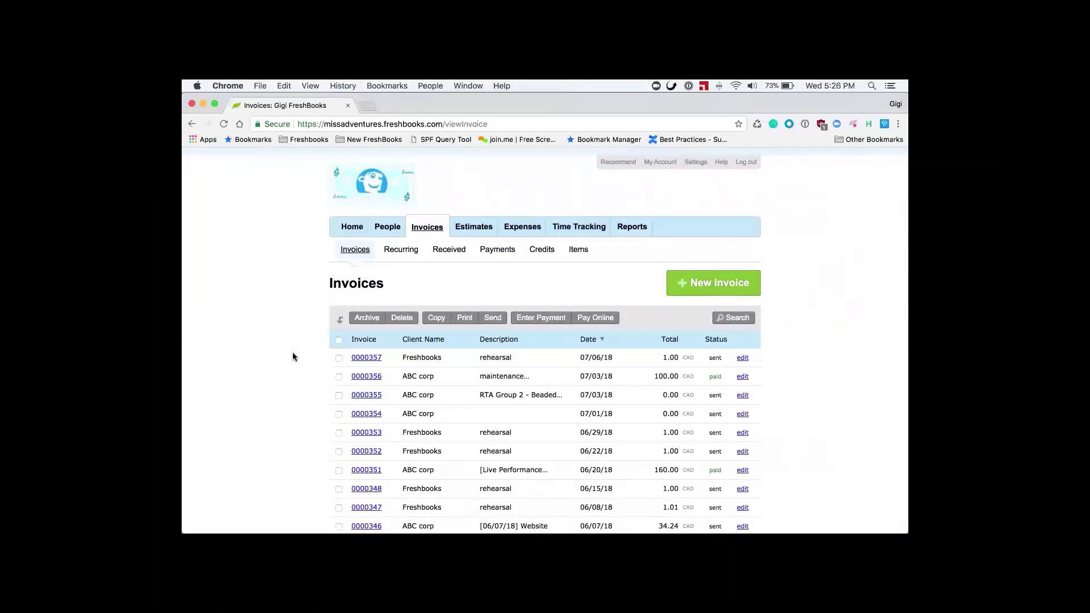
# - Start a new invoice and choose Freshbooks as its client
pyautogui.click(694, 289)
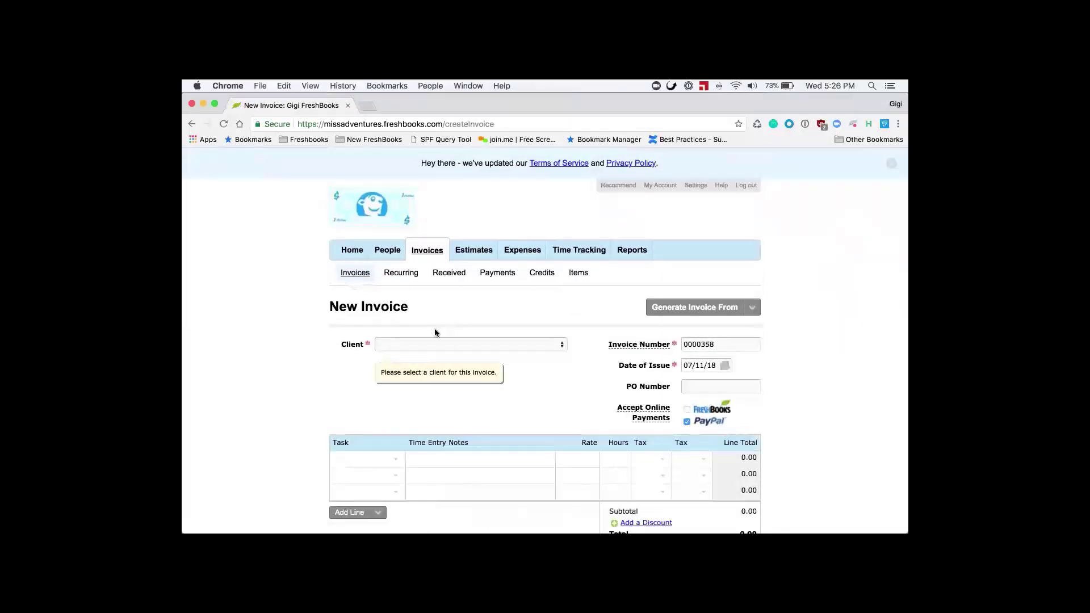
pyautogui.click(432, 344)
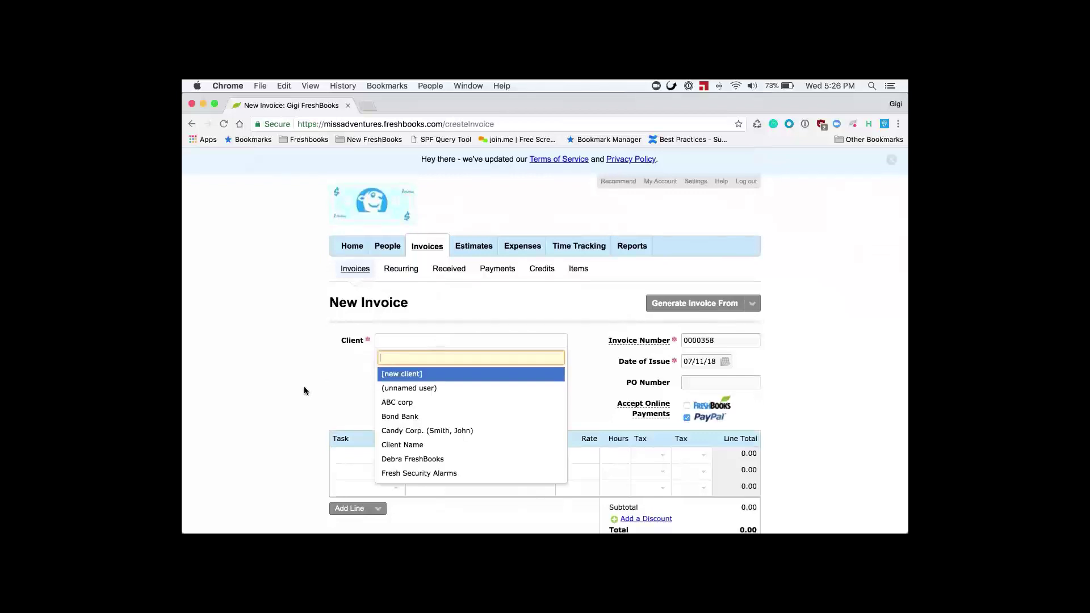
pyautogui.scroll(-2, 304, 386)
pyautogui.scroll(-2, 417, 379)
pyautogui.scroll(-1, 417, 380)
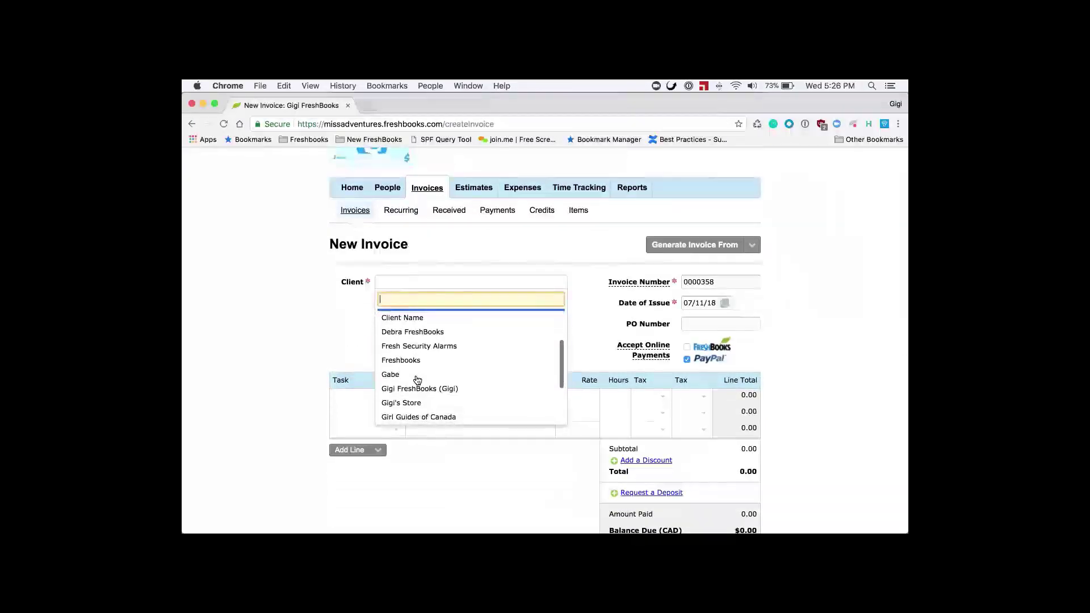
pyautogui.click(415, 364)
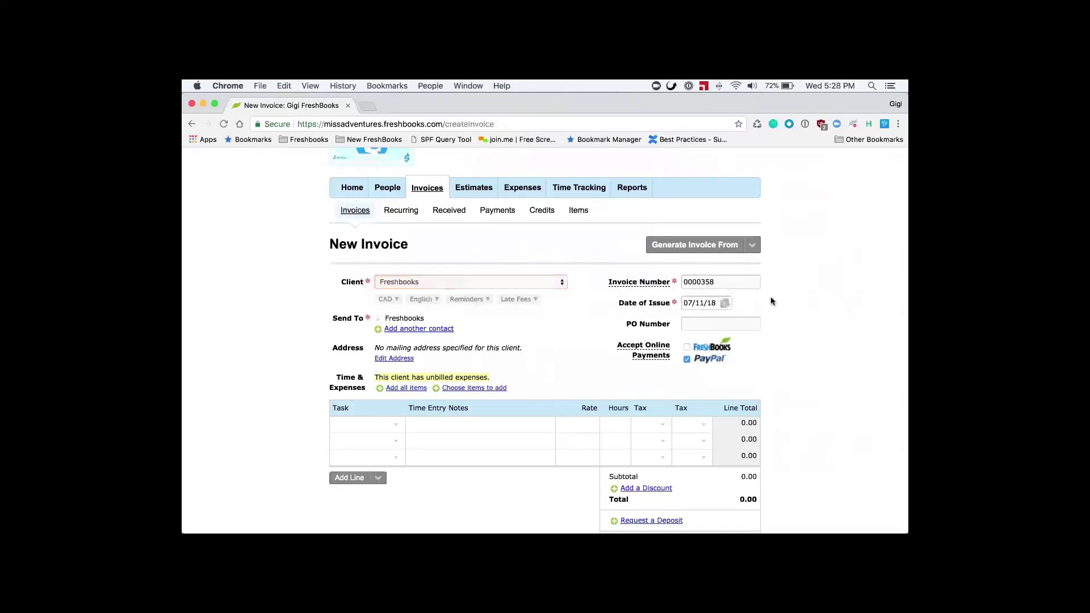
# - Set the new invoice's date of issue to 07/01/18
pyautogui.click(725, 303)
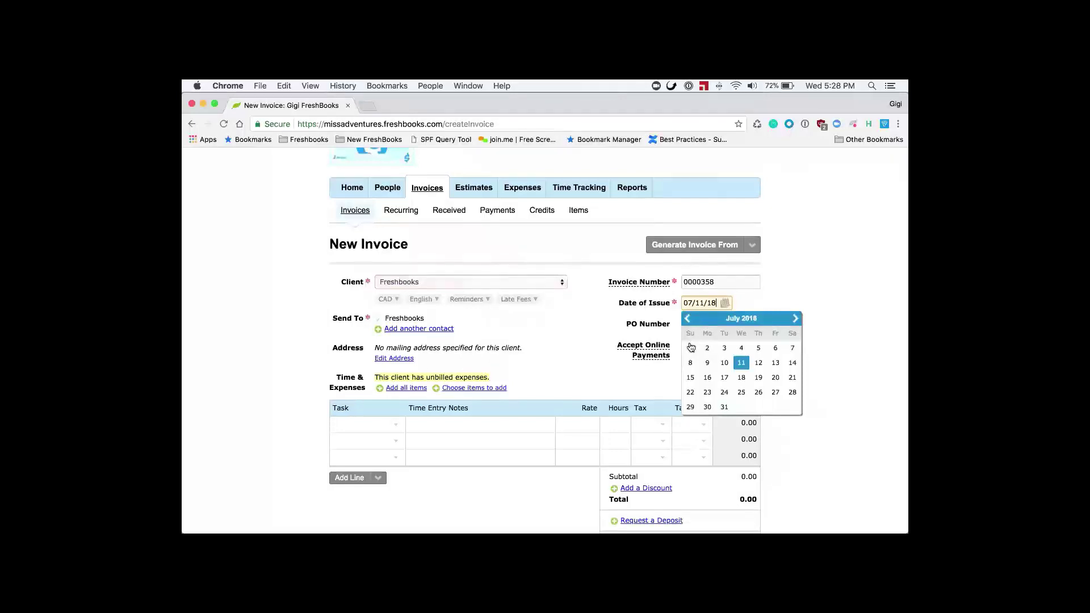
pyautogui.click(690, 348)
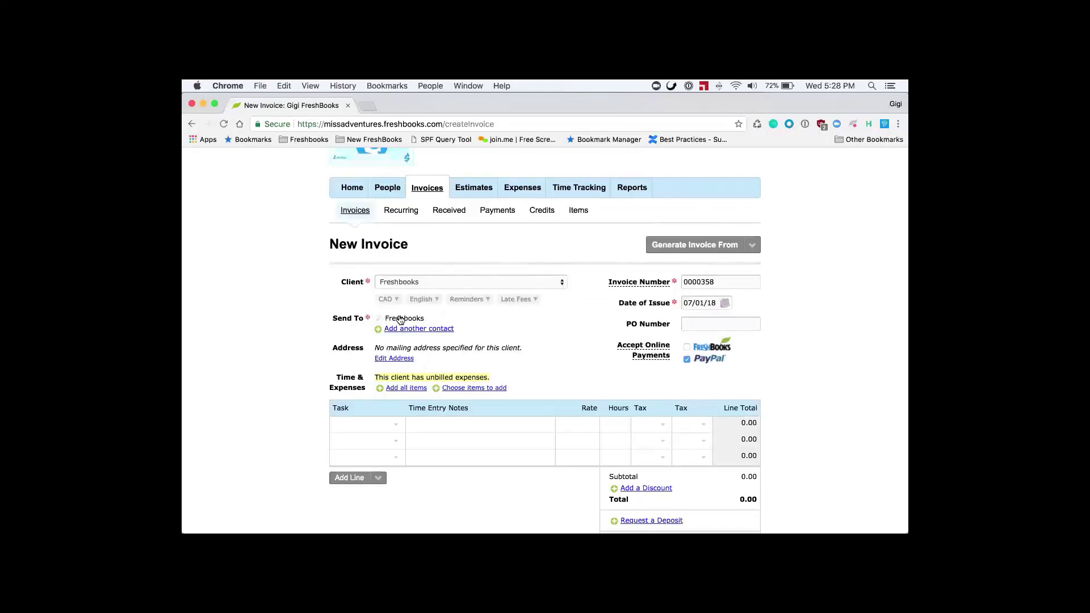
pyautogui.scroll(-3, 520, 364)
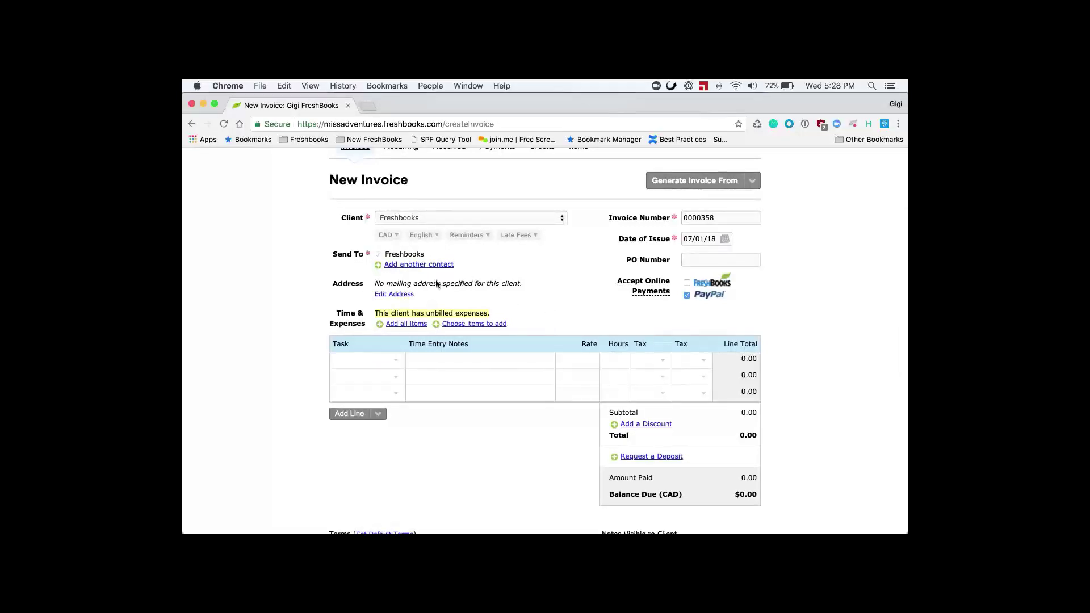
pyautogui.click(399, 296)
# - Create and save a reusable task named Something on the first task line, with notes "New Tasks!" and a rate of 30
pyautogui.scroll(-3, 285, 372)
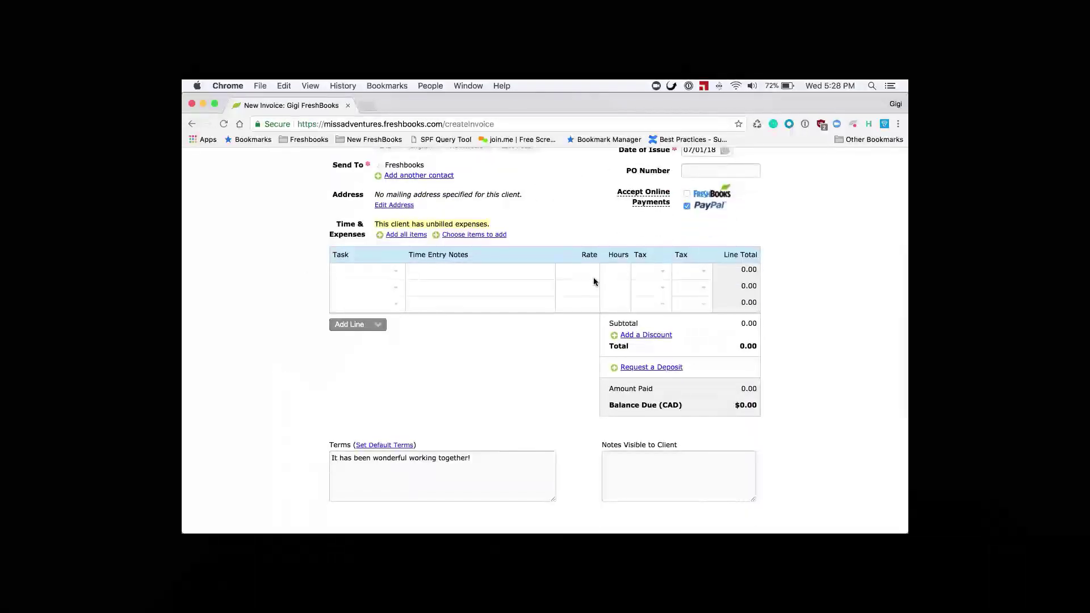
pyautogui.click(399, 277)
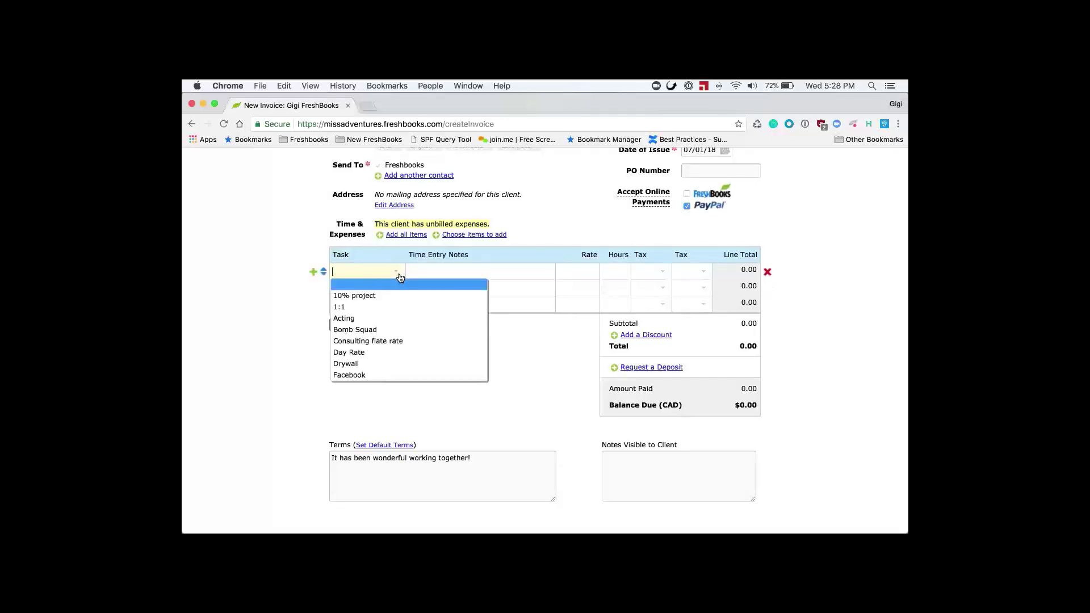
pyautogui.scroll(-5, 396, 333)
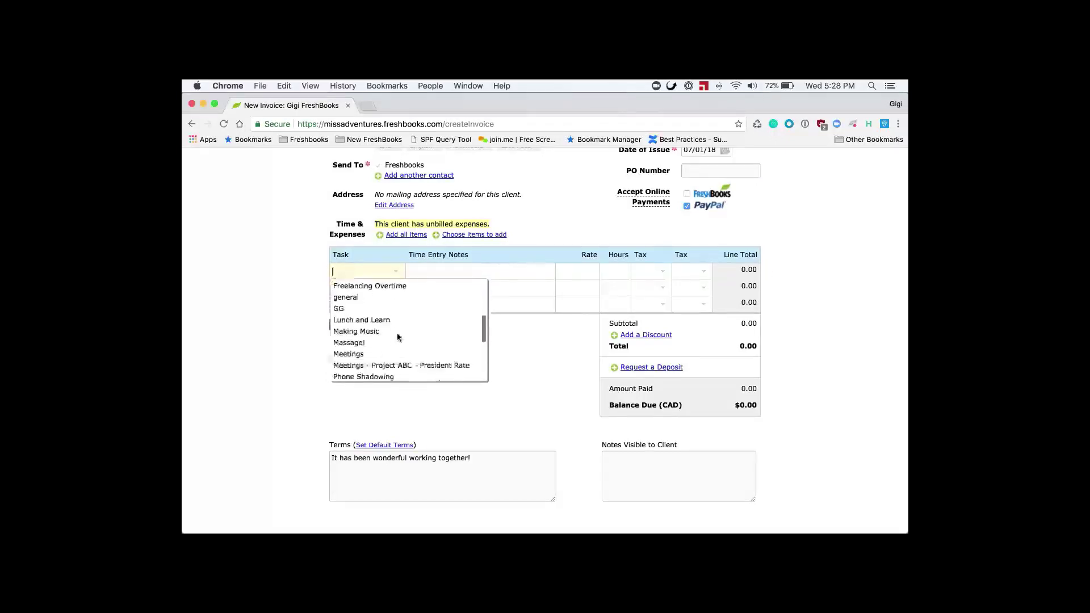
pyautogui.scroll(-5, 398, 336)
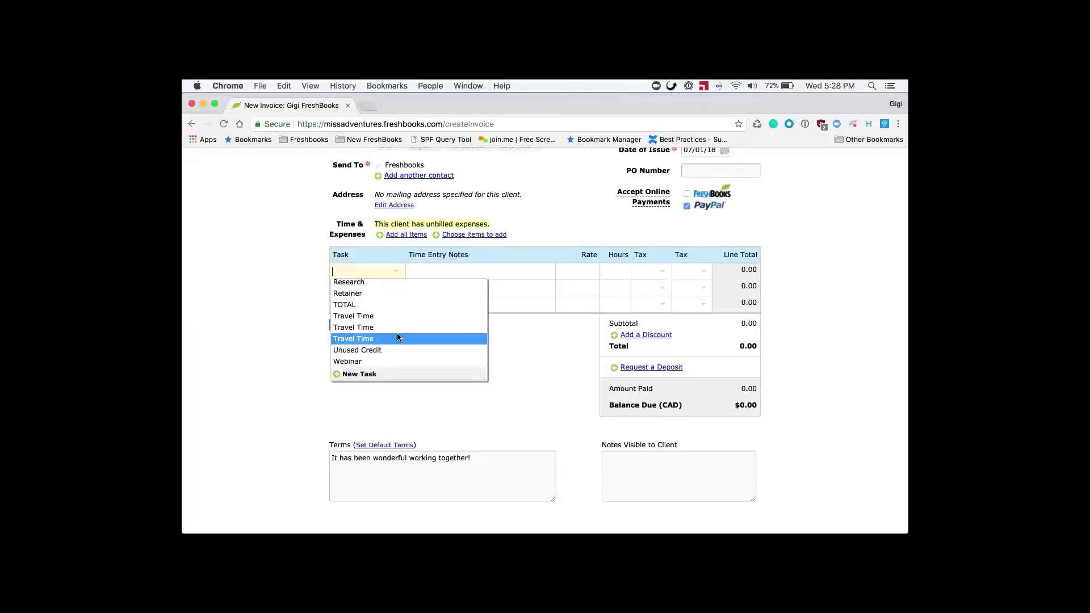
pyautogui.scroll(3, 397, 333)
pyautogui.scroll(-3, 397, 333)
pyautogui.click(364, 374)
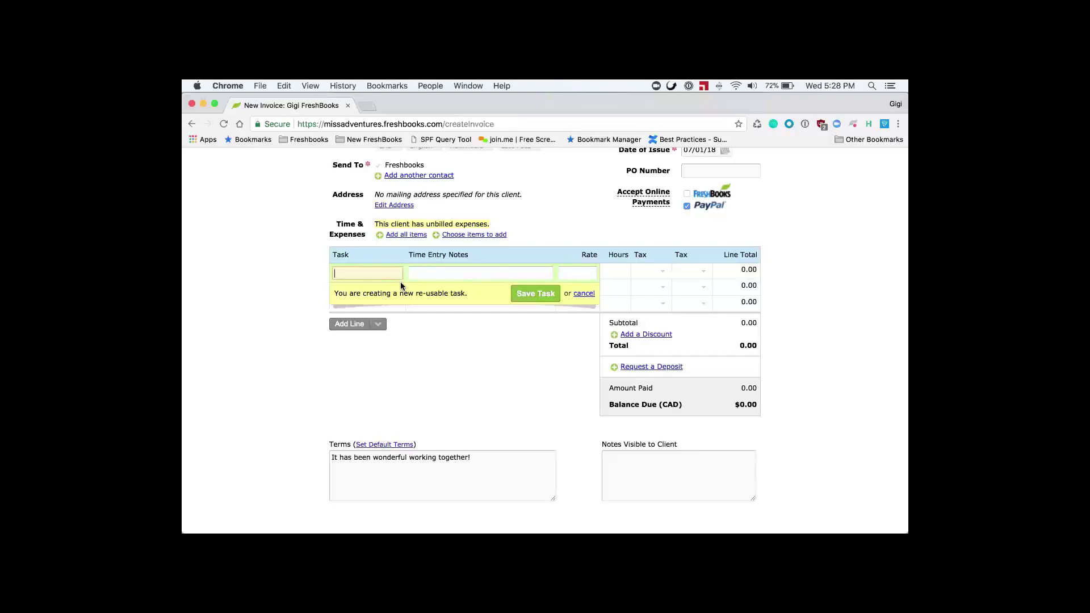
pyautogui.write('Something')
pyautogui.press('Tab')
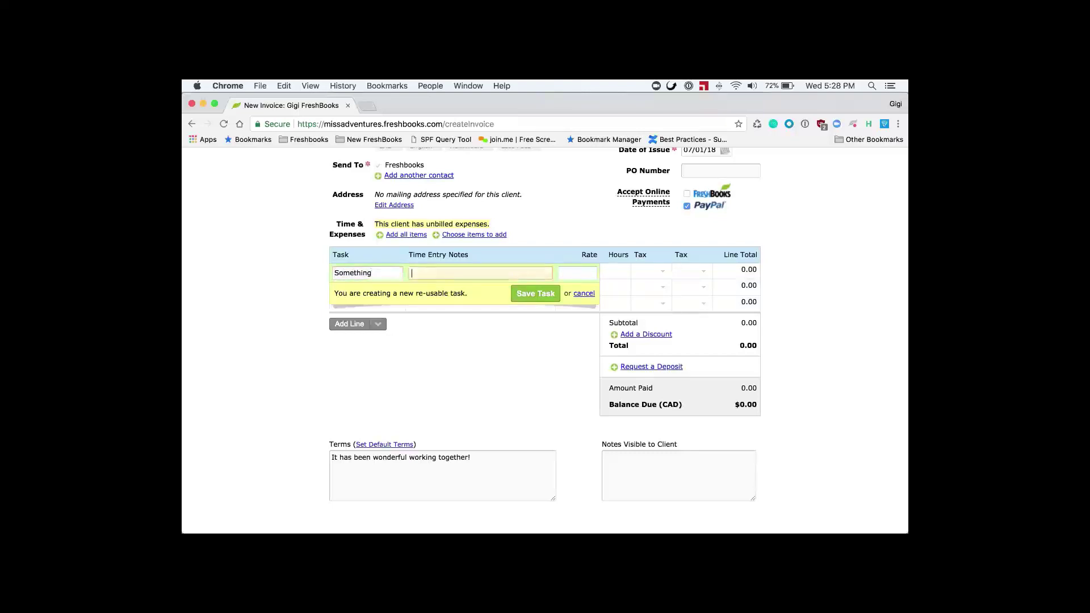
pyautogui.write('New Tasks!')
pyautogui.click(586, 273)
pyautogui.write('30.00')
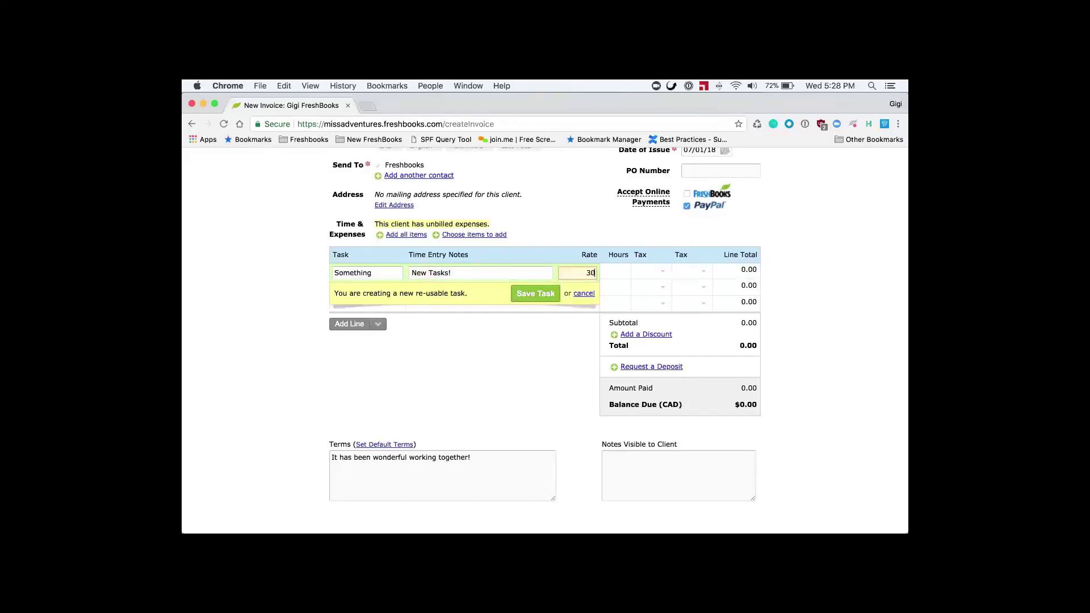
pyautogui.click(537, 291)
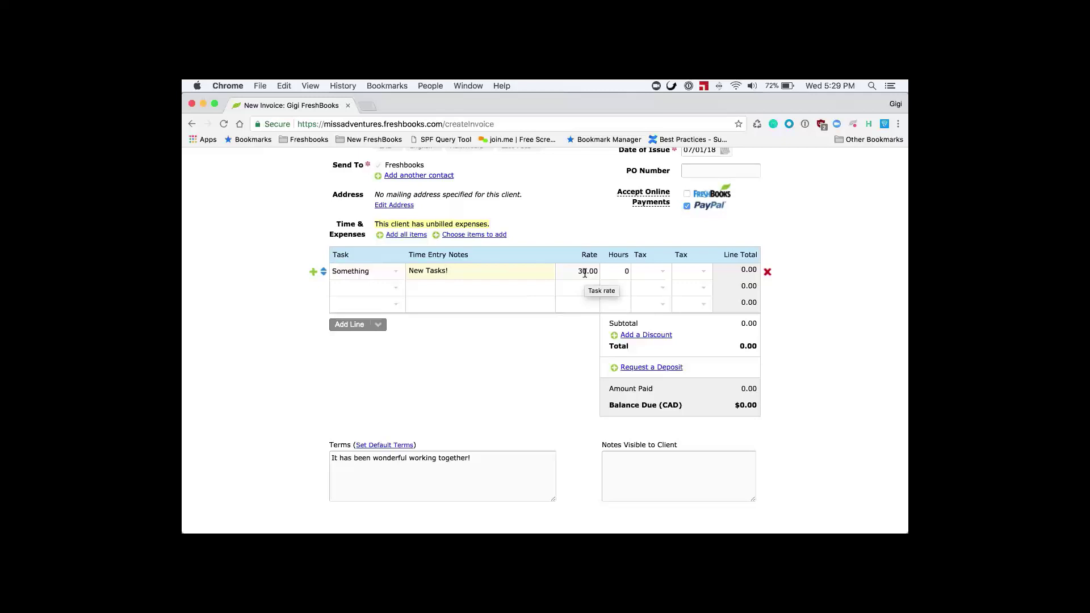
# - Set the Something task line's rate to 40.00 and its hours to 2
pyautogui.click(585, 273)
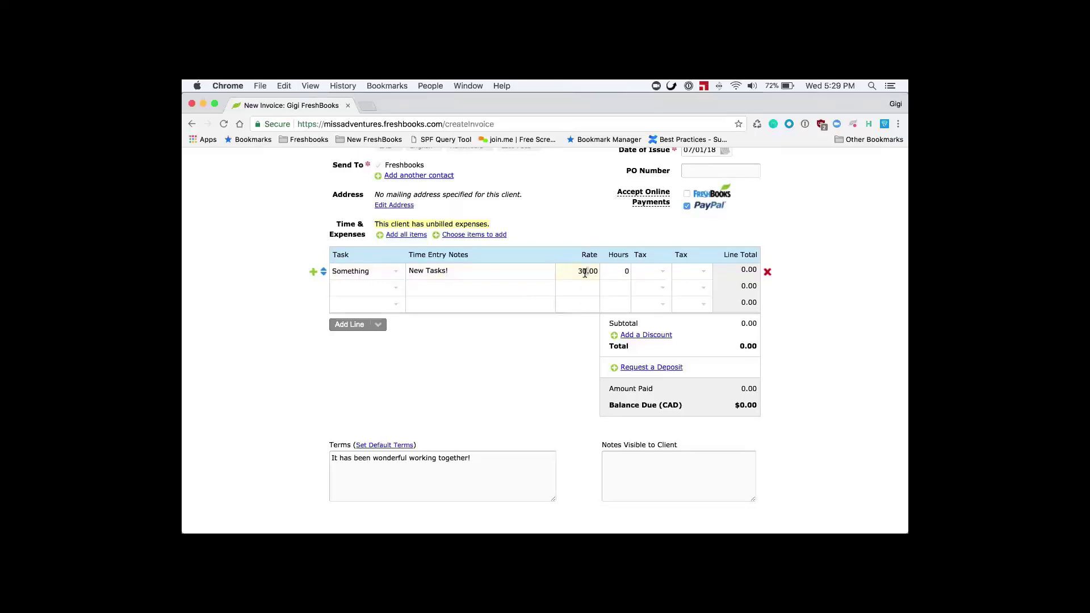
pyautogui.press('BackSpace')
pyautogui.write('4')
pyautogui.press('Tab')
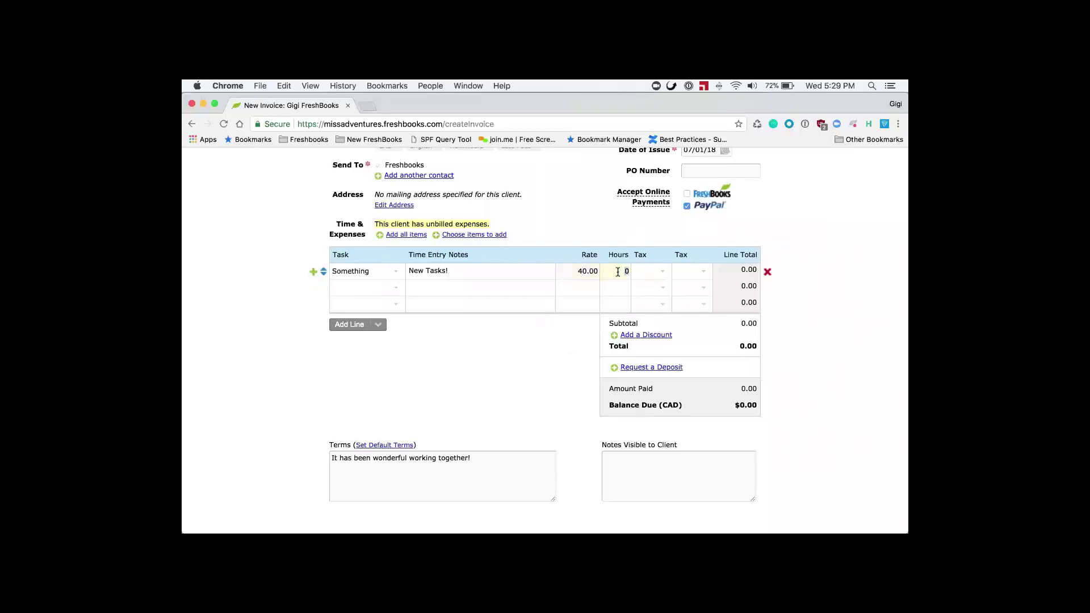
pyautogui.write('2')
pyautogui.click(546, 351)
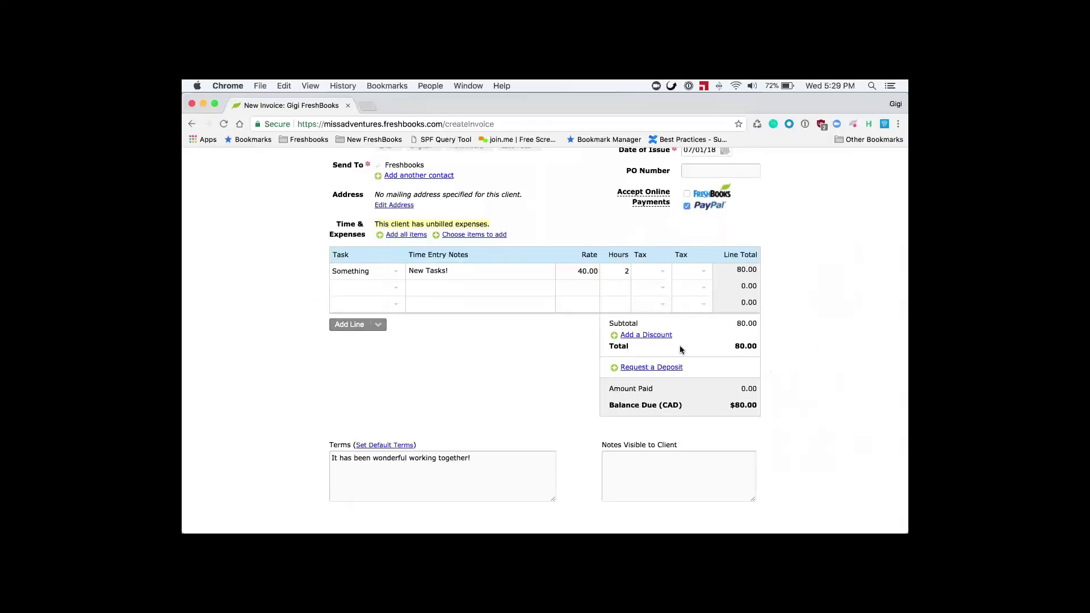
# - Review the reusable taxes in the tax editor and apply HST to the Something task line
pyautogui.click(662, 277)
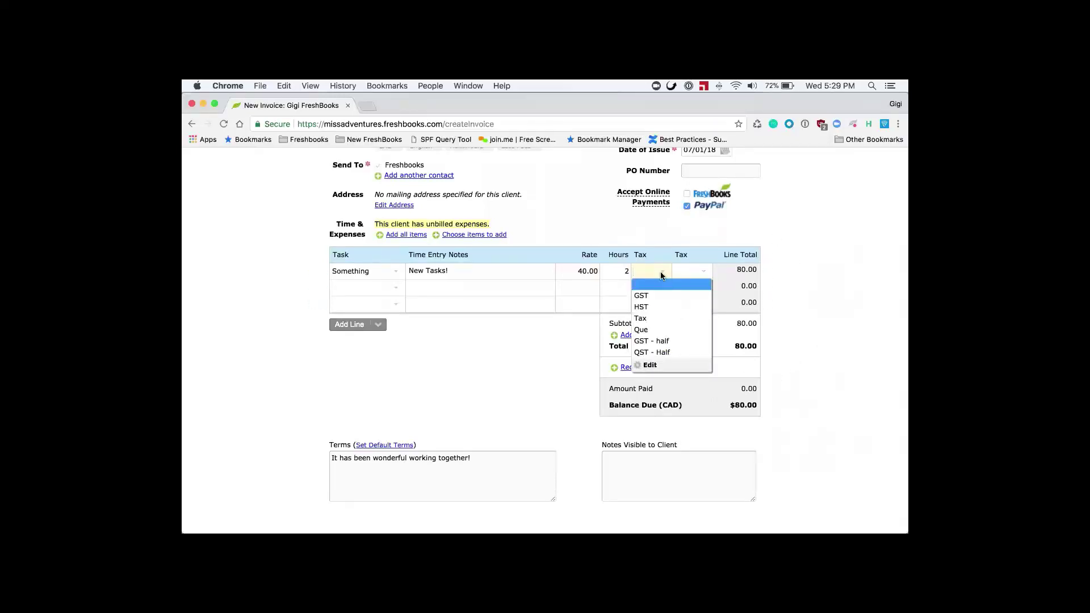
pyautogui.scroll(-2, 664, 306)
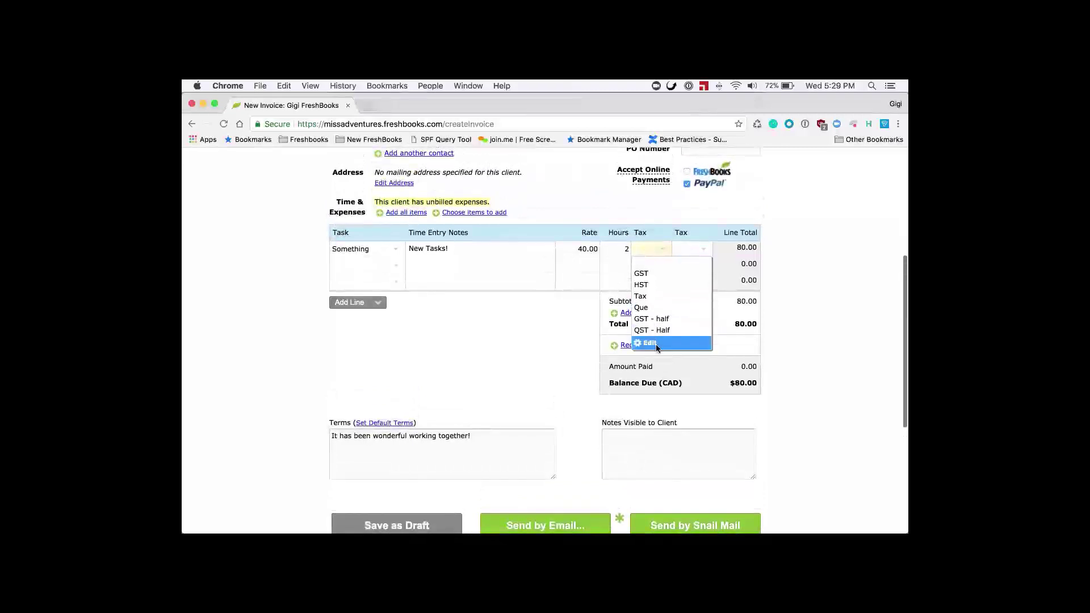
pyautogui.click(668, 332)
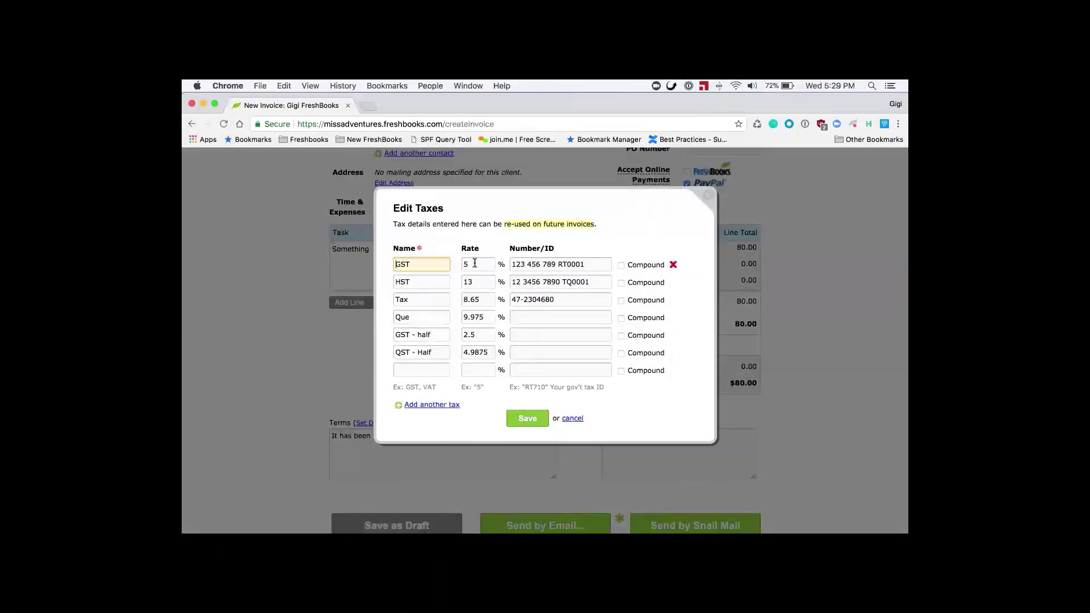
pyautogui.click(415, 372)
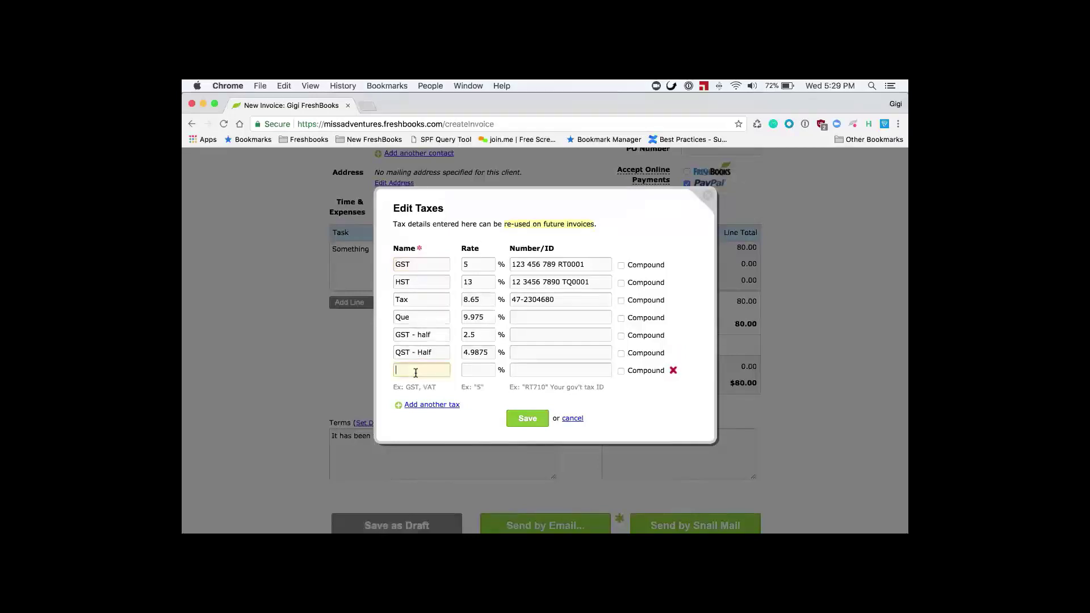
pyautogui.click(527, 418)
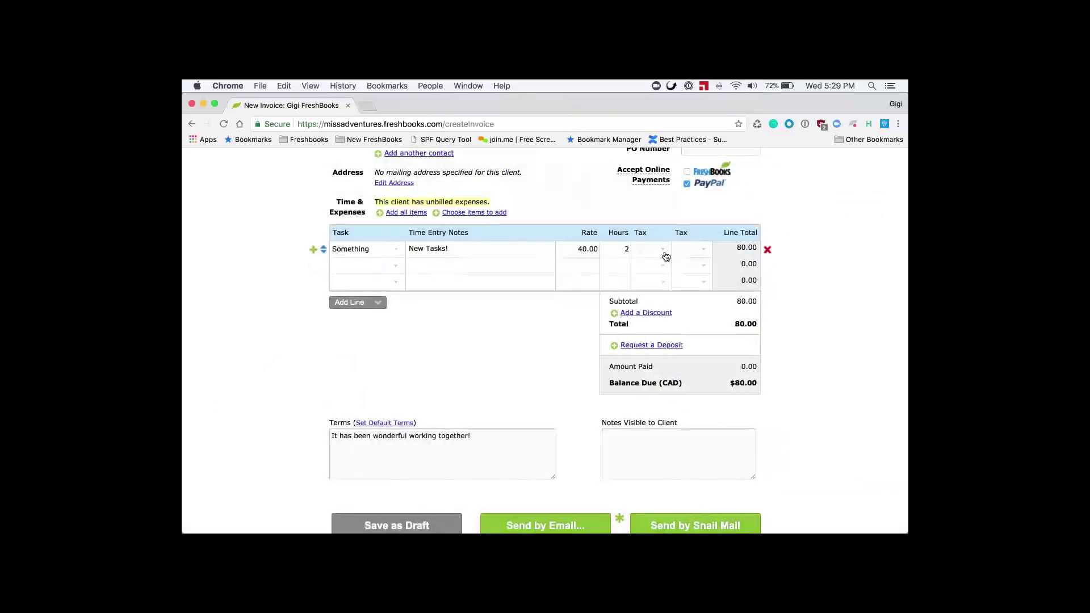
pyautogui.click(665, 255)
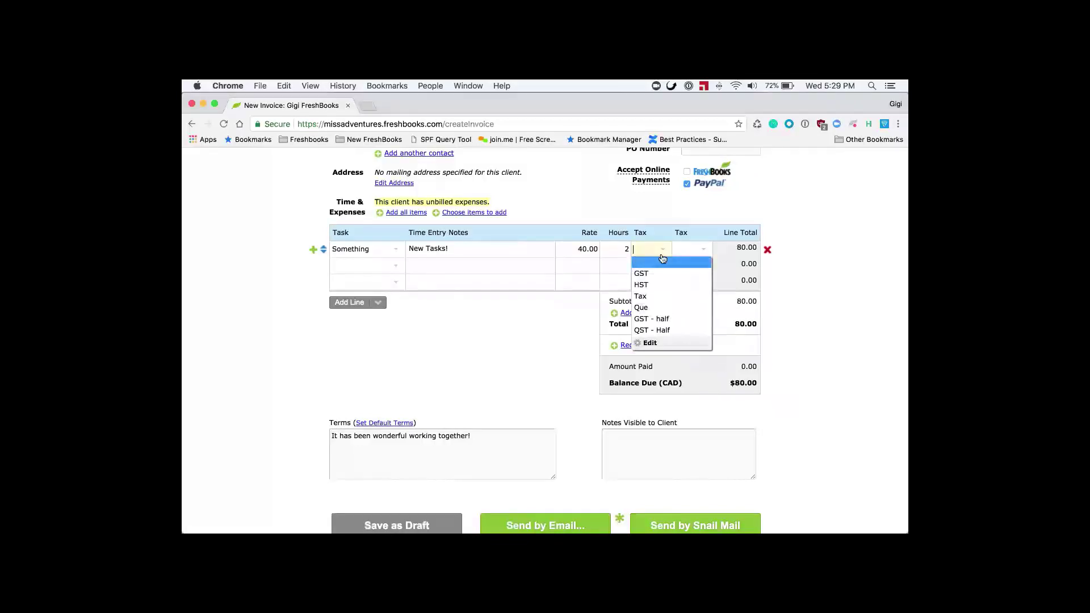
pyautogui.click(654, 284)
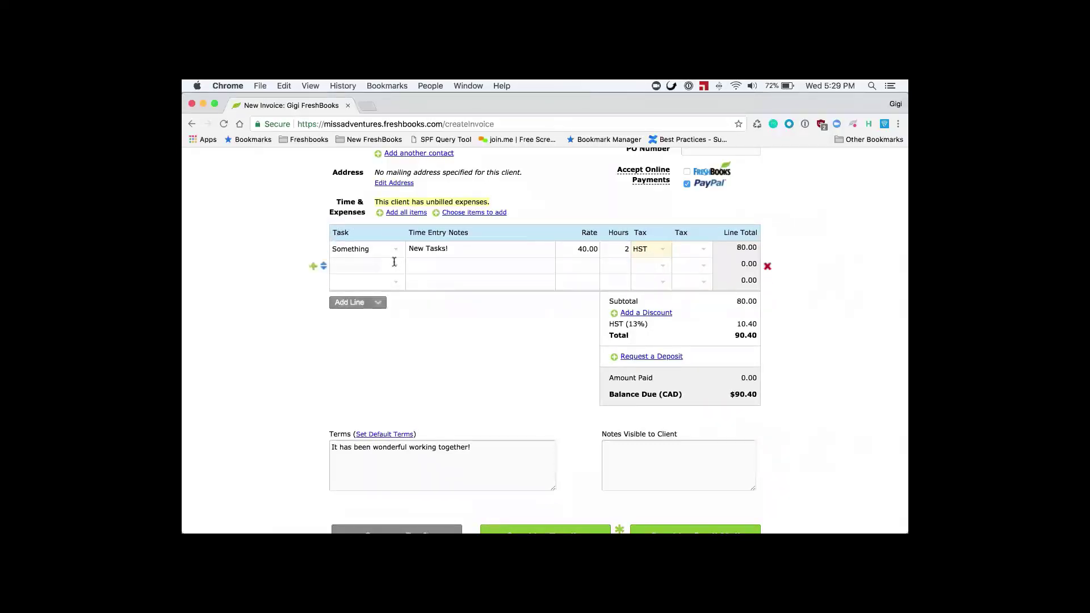
# - Add an item section to the invoice and choose Cable Drop as its first item
pyautogui.click(378, 307)
pyautogui.click(363, 328)
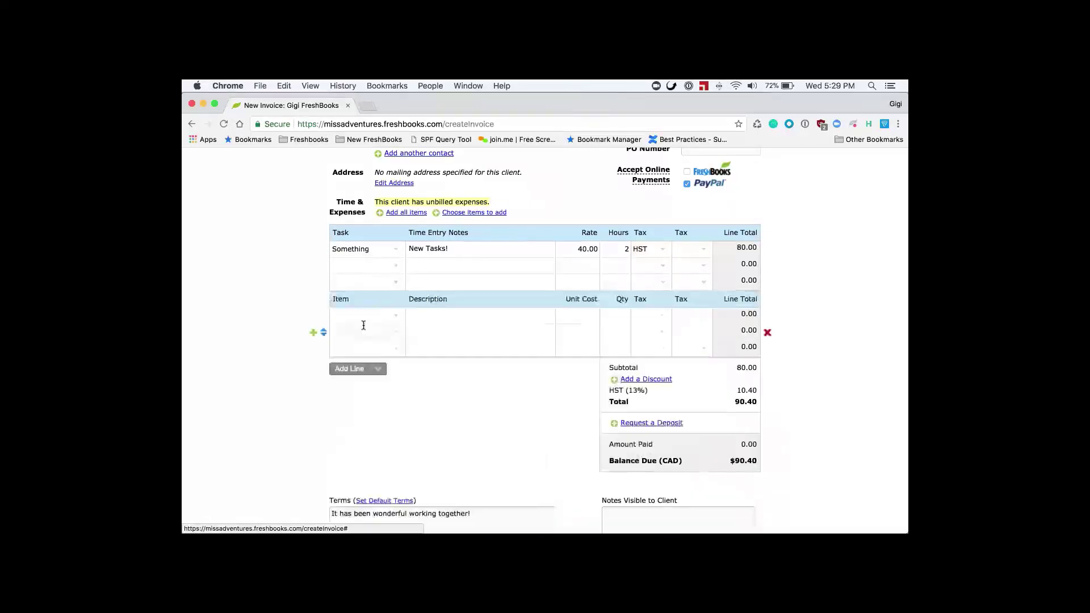
pyautogui.click(395, 321)
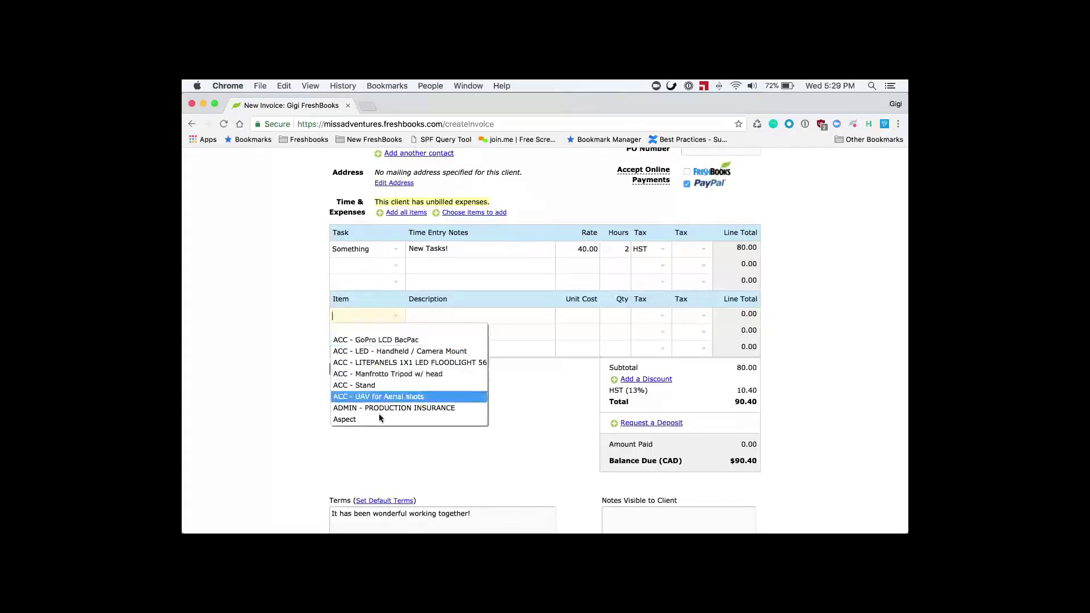
pyautogui.scroll(-3, 378, 423)
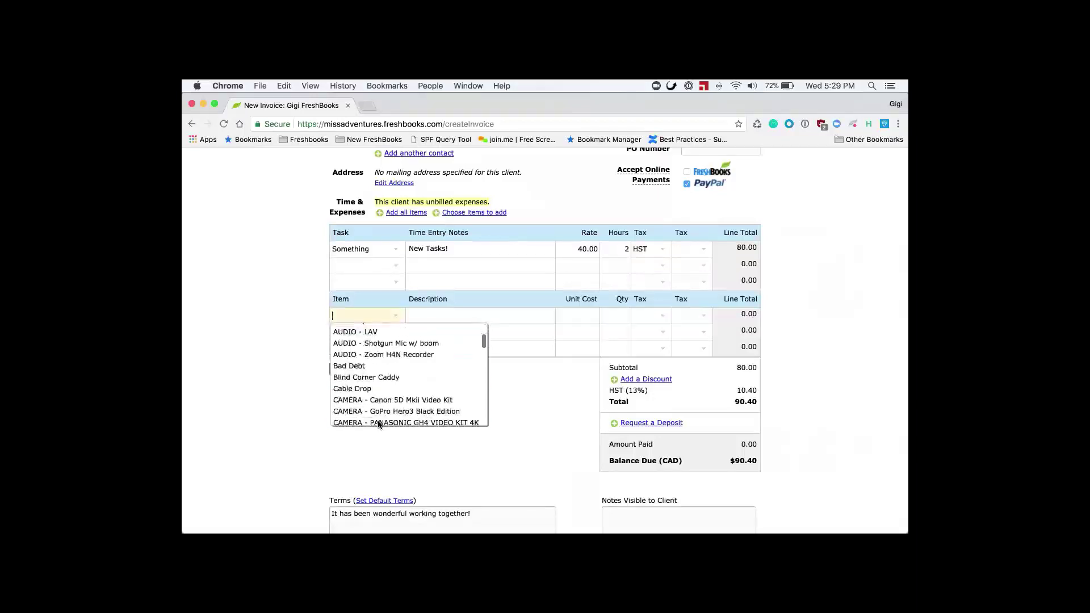
pyautogui.click(375, 386)
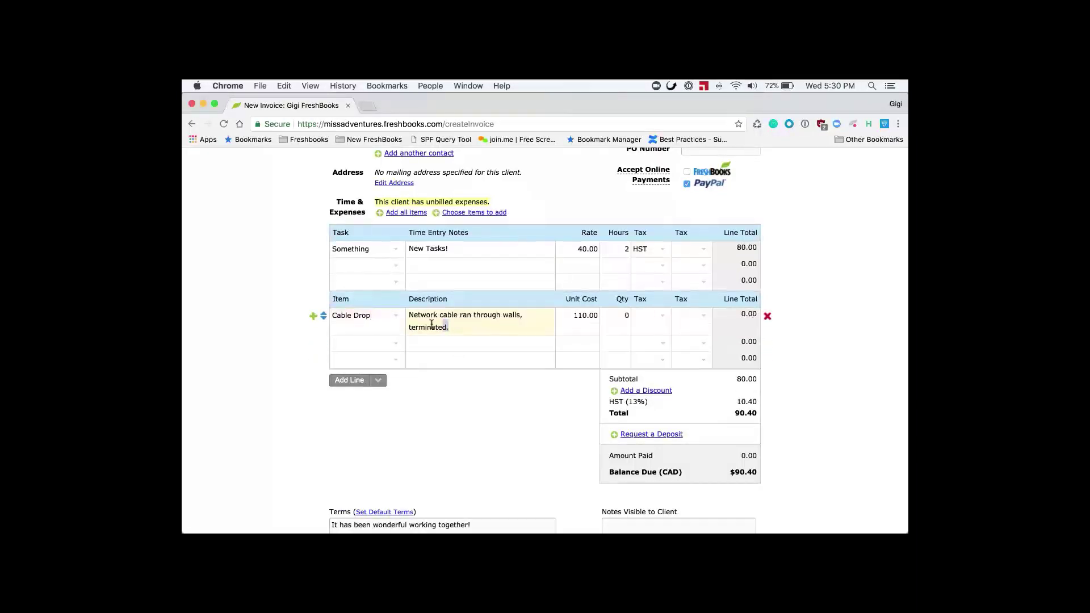
# - Replace the Cable Drop description with "3 cables" and set the quantity to 3
pyautogui.moveTo(449, 327); pyautogui.dragTo(403, 311)
pyautogui.press('BackSpace')
pyautogui.write('3 cables')
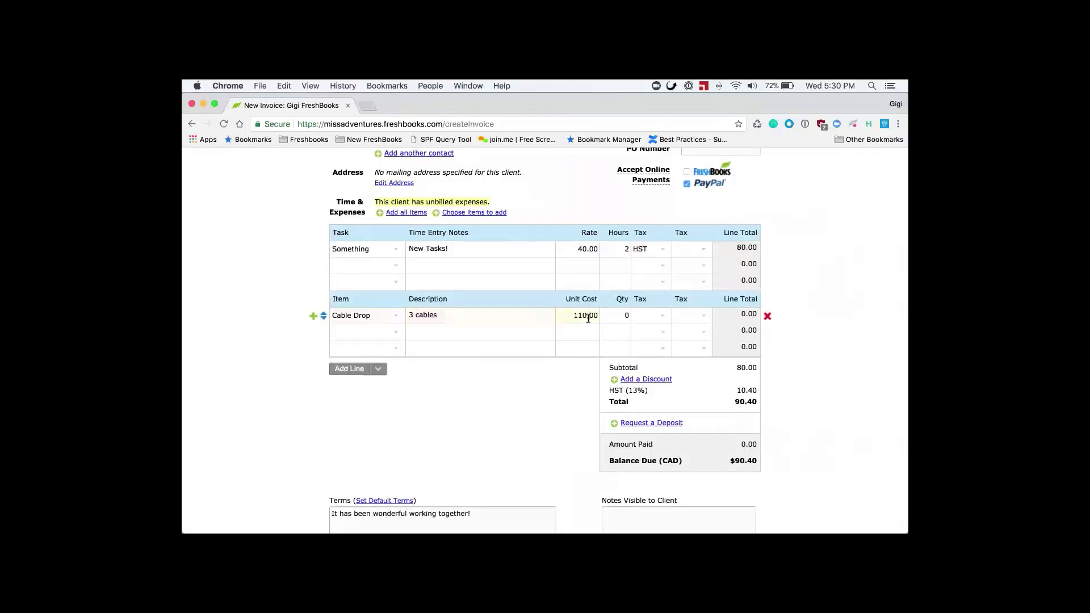
pyautogui.click(622, 317)
pyautogui.write('3')
pyautogui.click(570, 405)
# - Add a 10% discount to the invoice
pyautogui.scroll(-5, 572, 406)
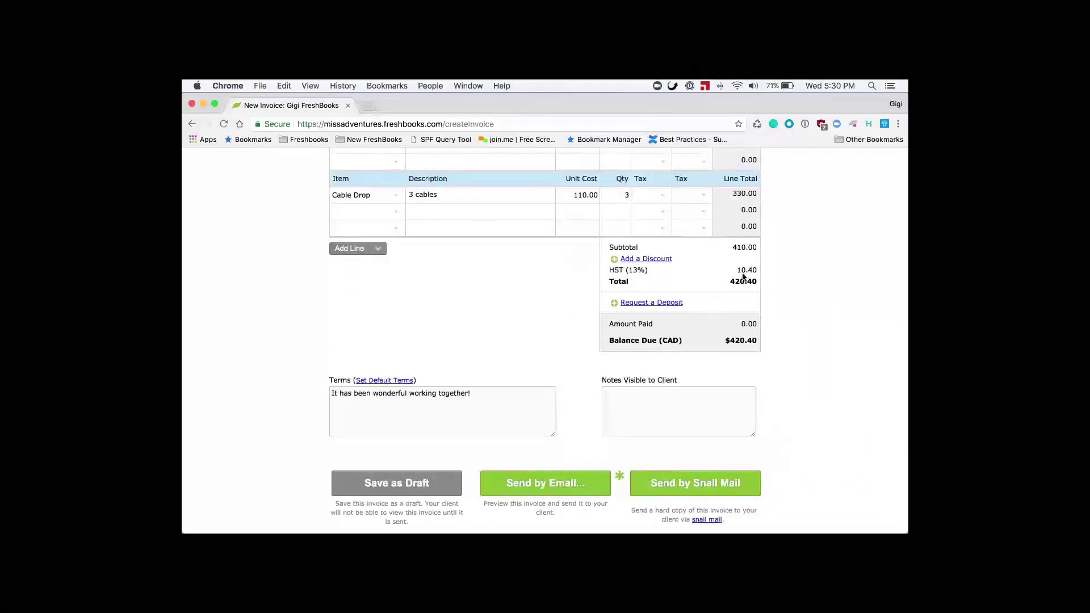
pyautogui.click(671, 260)
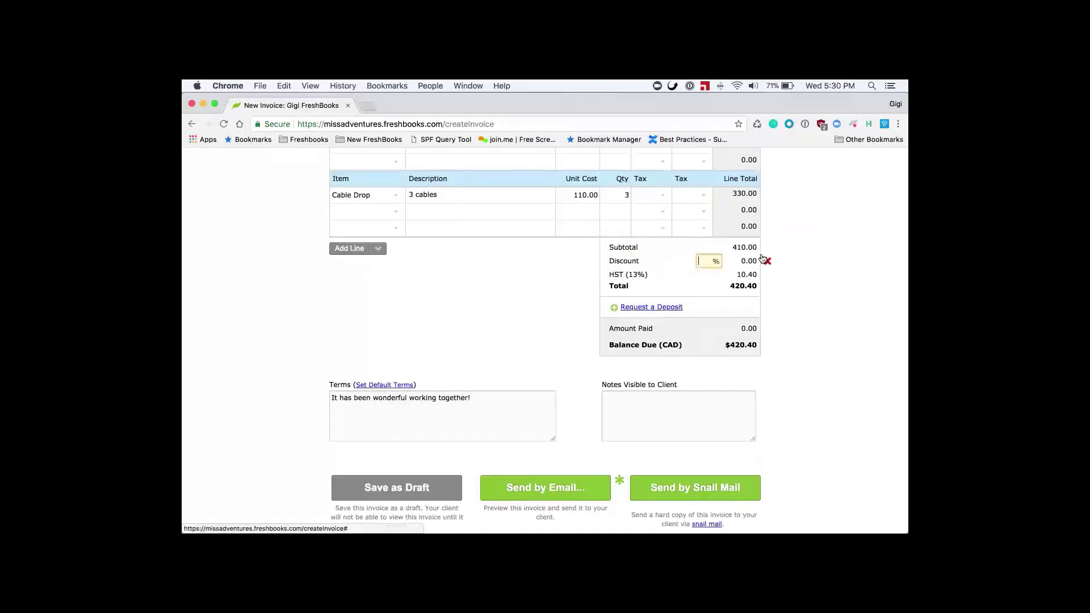
pyautogui.write('10')
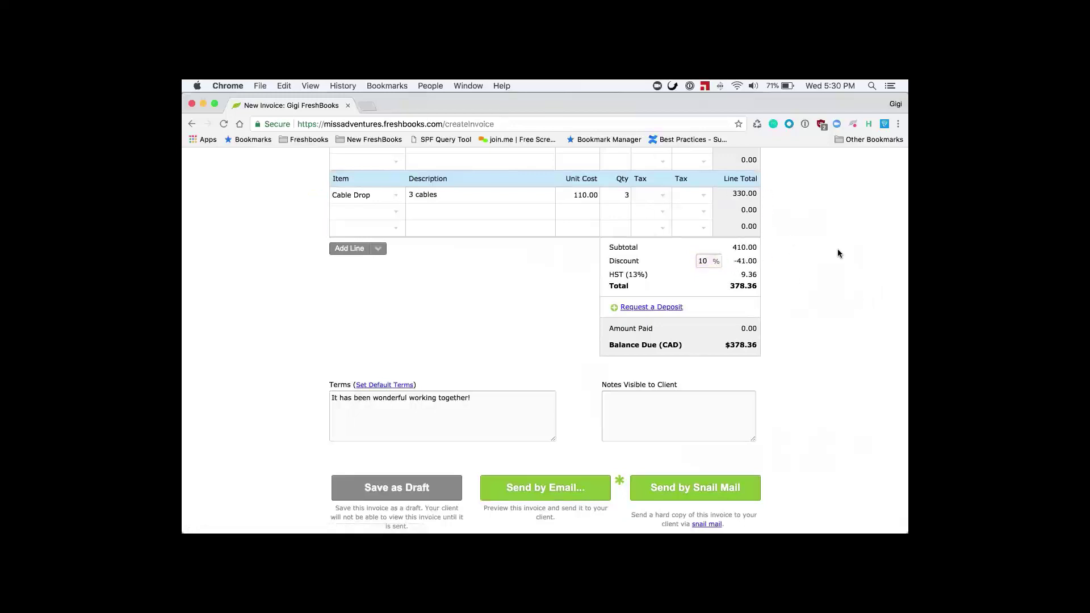
# - Request a 50% deposit on the invoice
pyautogui.click(653, 307)
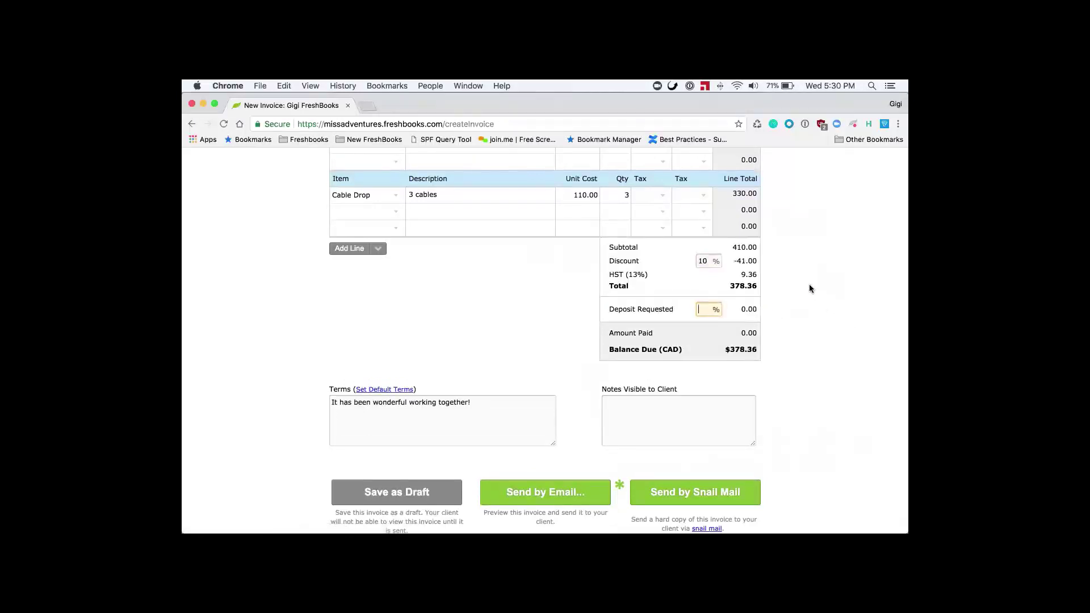
pyautogui.scroll(2, 809, 288)
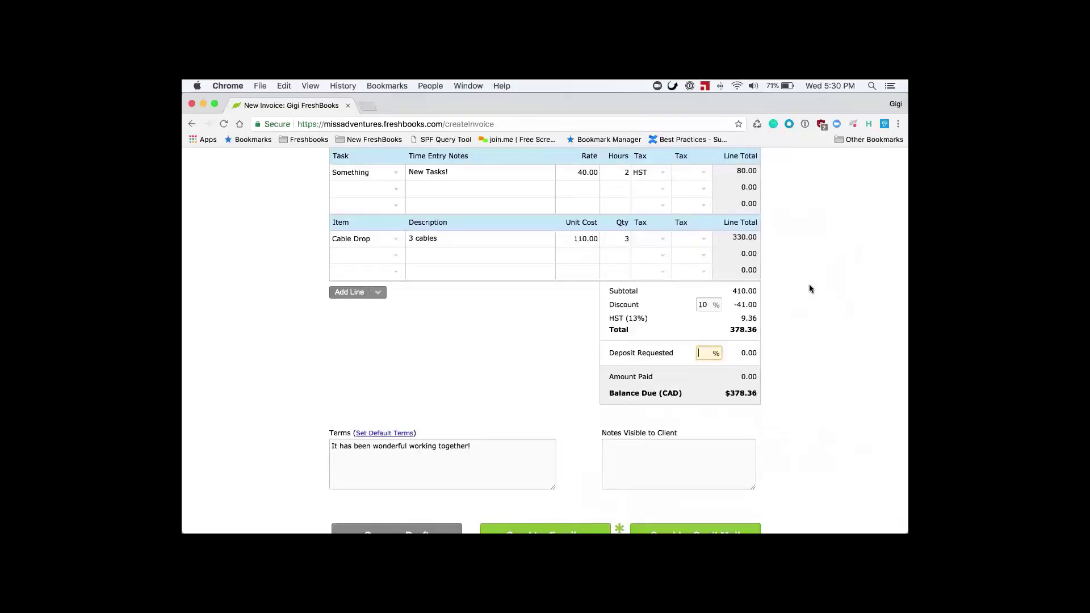
pyautogui.write('50')
pyautogui.click(806, 314)
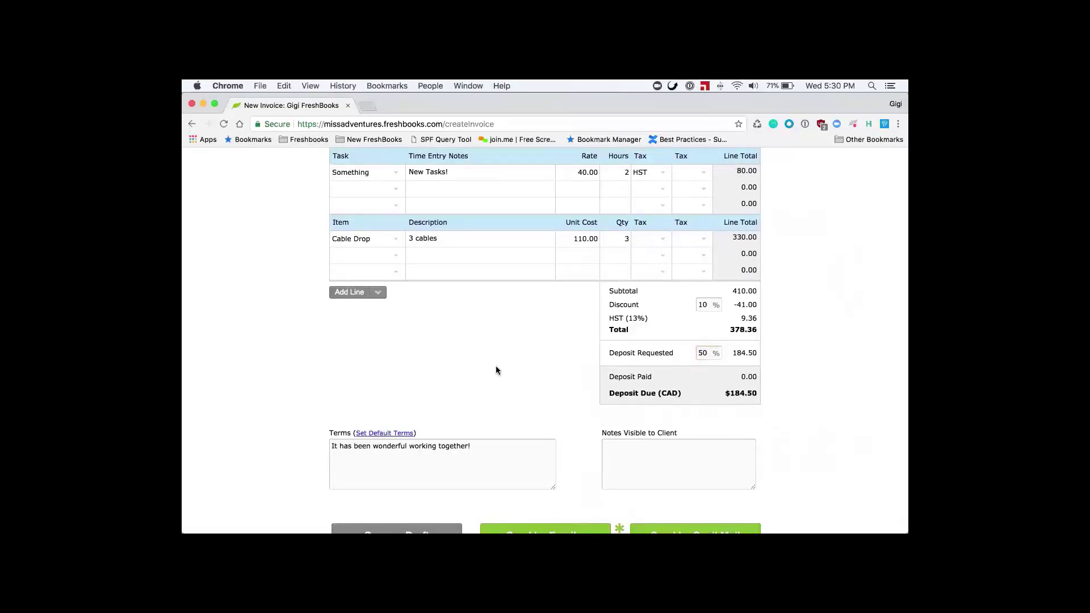
# - Set the default late payment fee to 10% of invoice value with HST tax, compounding every 30 days, and save
pyautogui.scroll(-4, 495, 370)
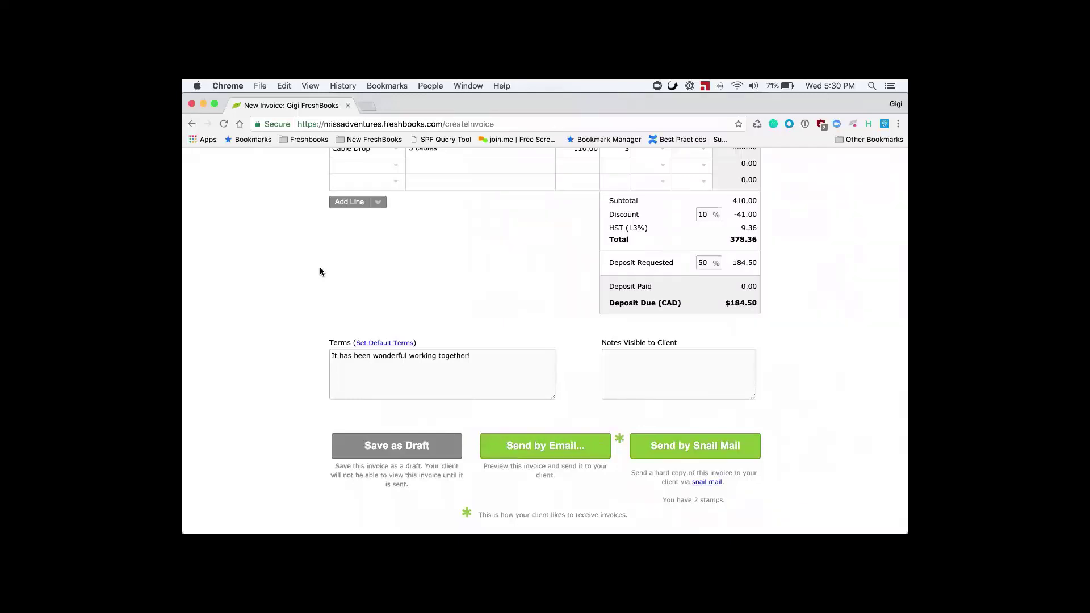
pyautogui.doubleClick(383, 345)
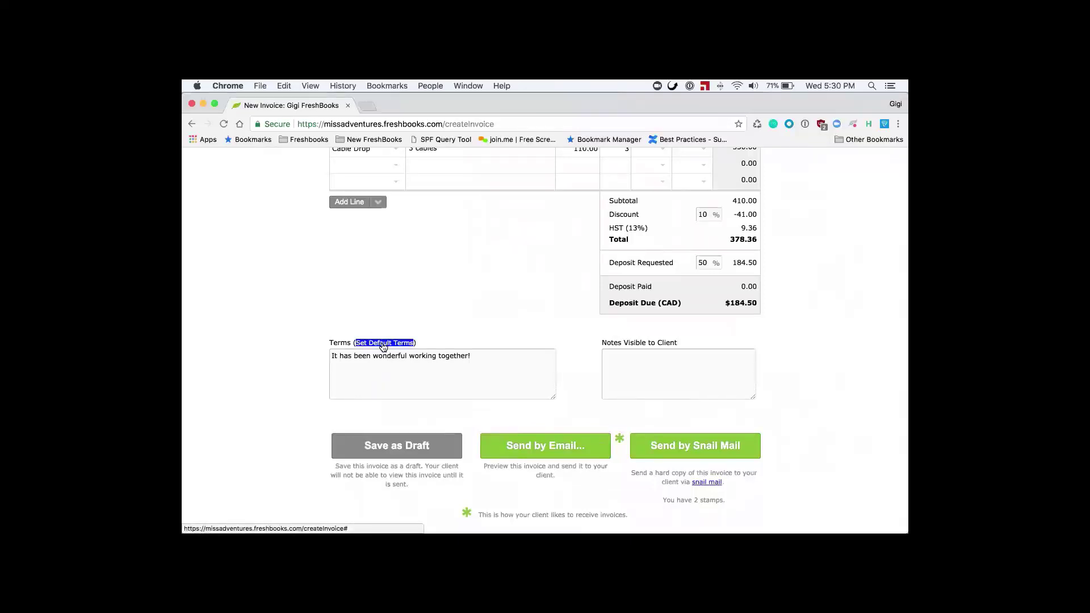
pyautogui.click(381, 342)
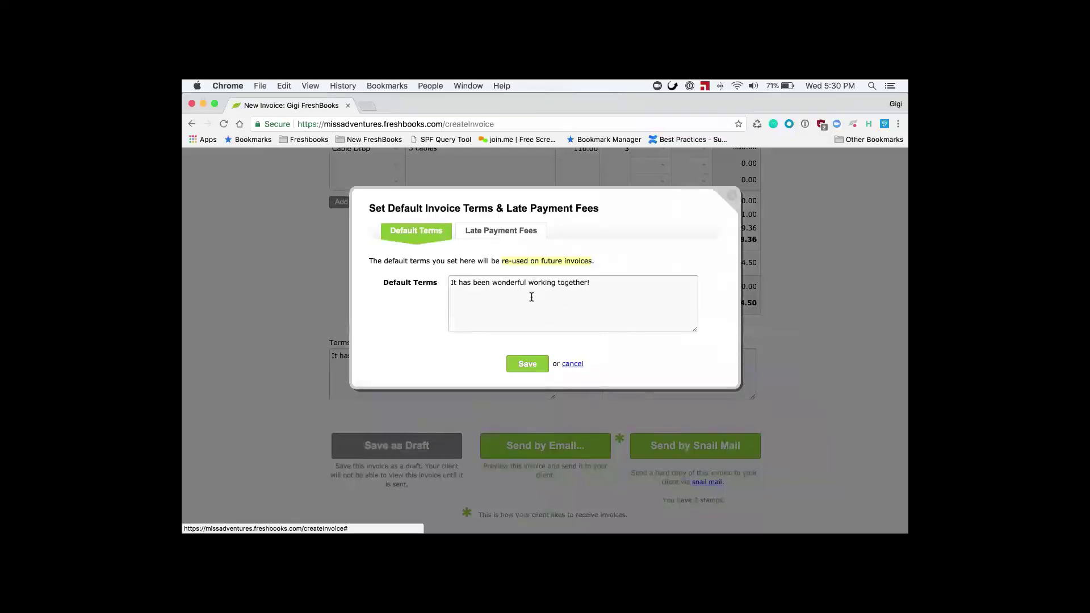
pyautogui.click(510, 233)
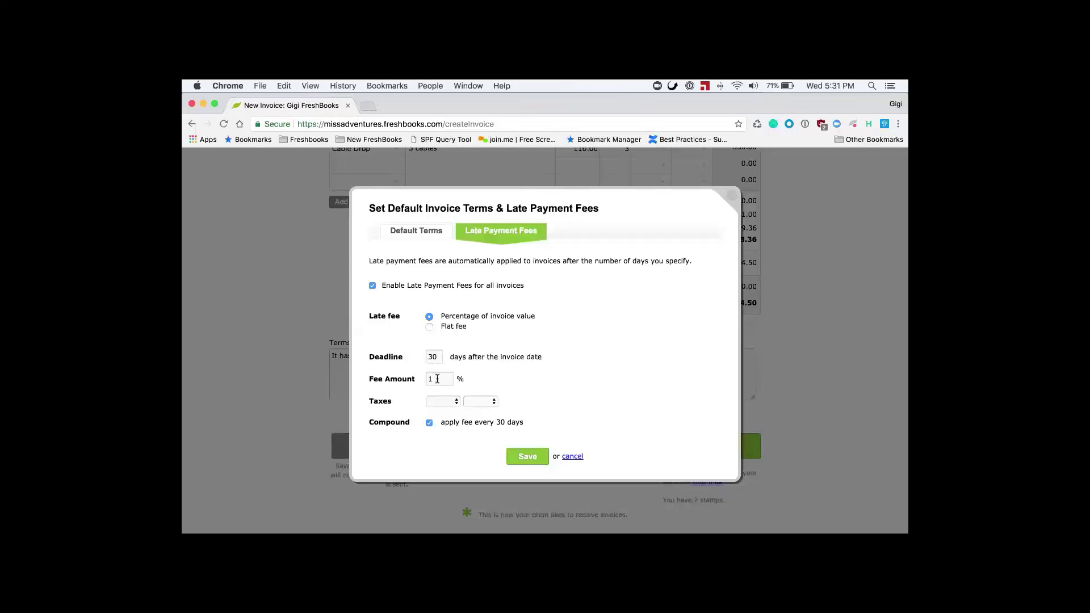
pyautogui.click(437, 377)
pyautogui.write('0')
pyautogui.click(447, 403)
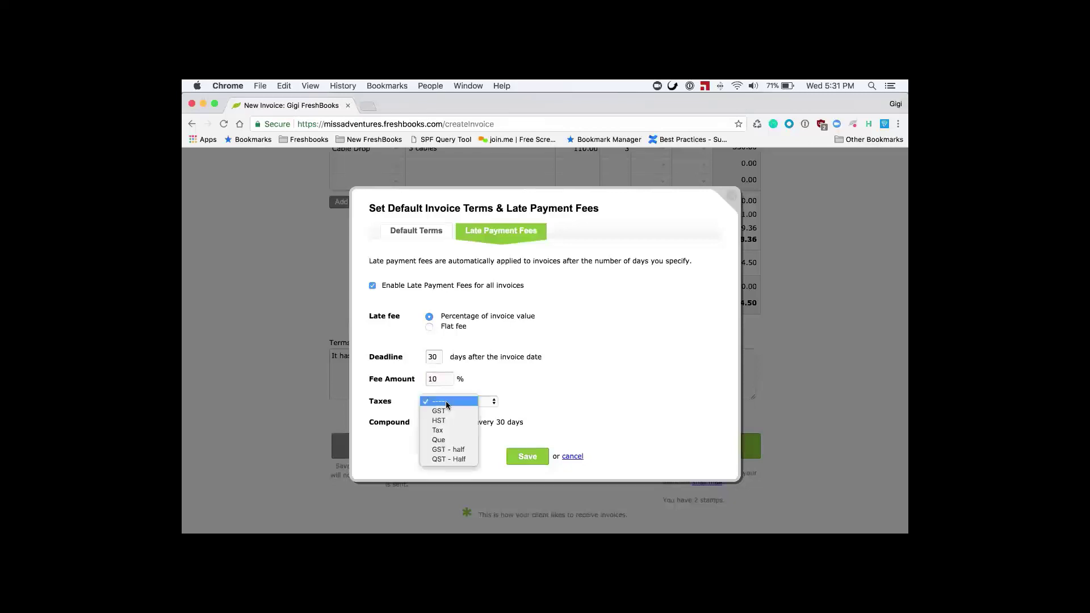
pyautogui.click(444, 421)
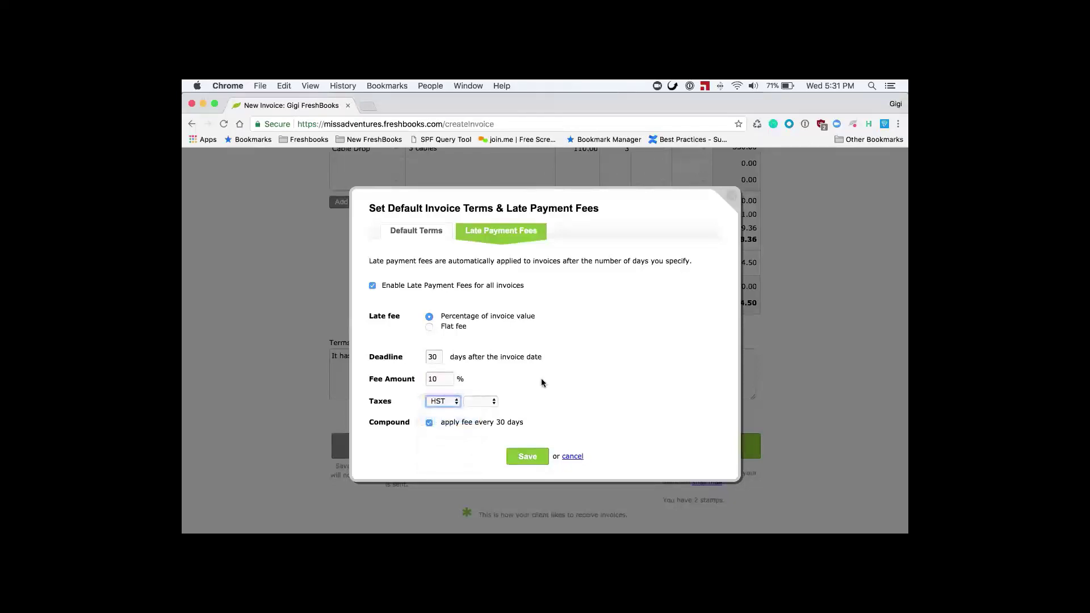
pyautogui.click(429, 423)
pyautogui.click(430, 424)
pyautogui.click(528, 456)
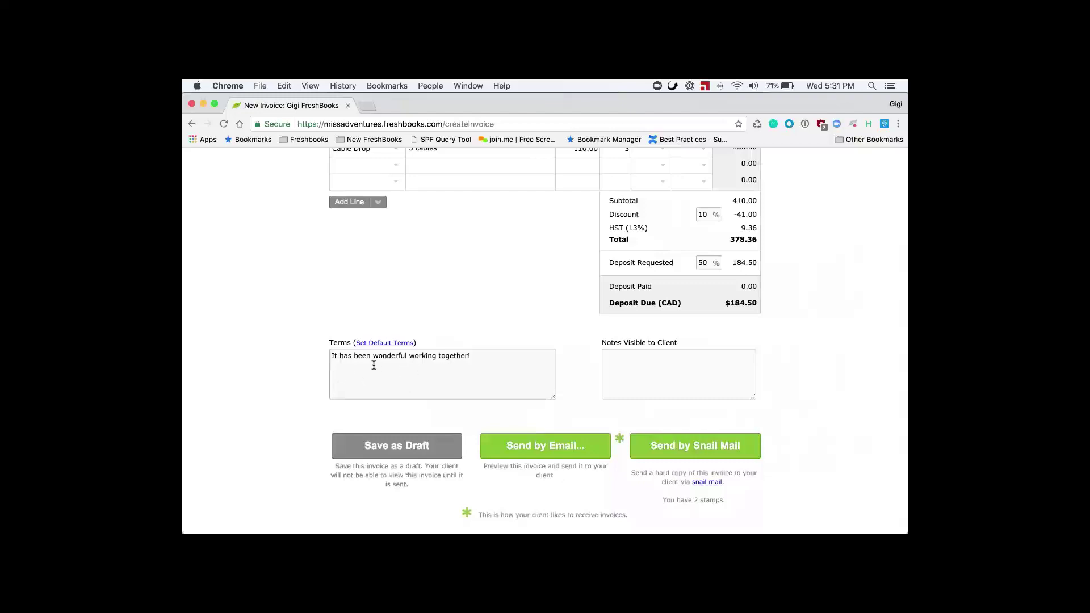
# - Add the client-visible note "Looking forward to coming over later in July" and send the invoice by email
pyautogui.click(675, 376)
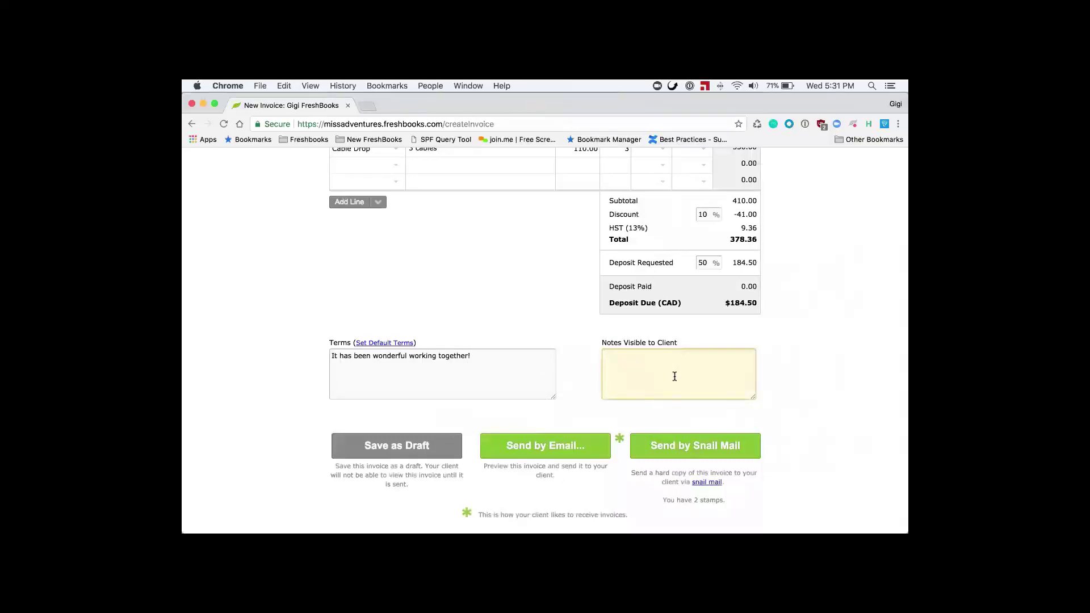
pyautogui.write('Looking forward to coming over later in July')
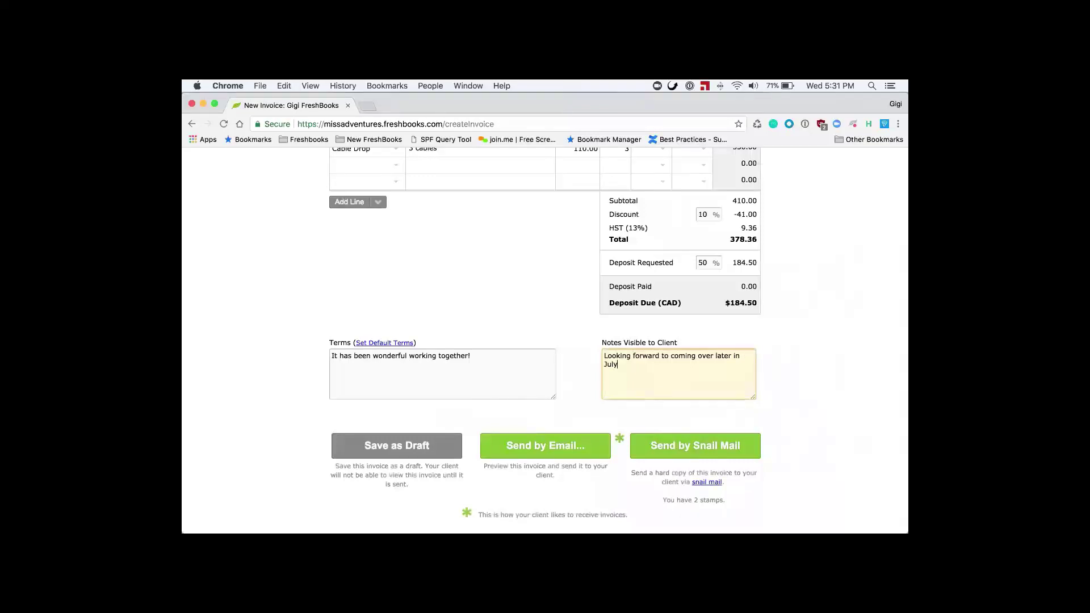
pyautogui.scroll(-2, 574, 356)
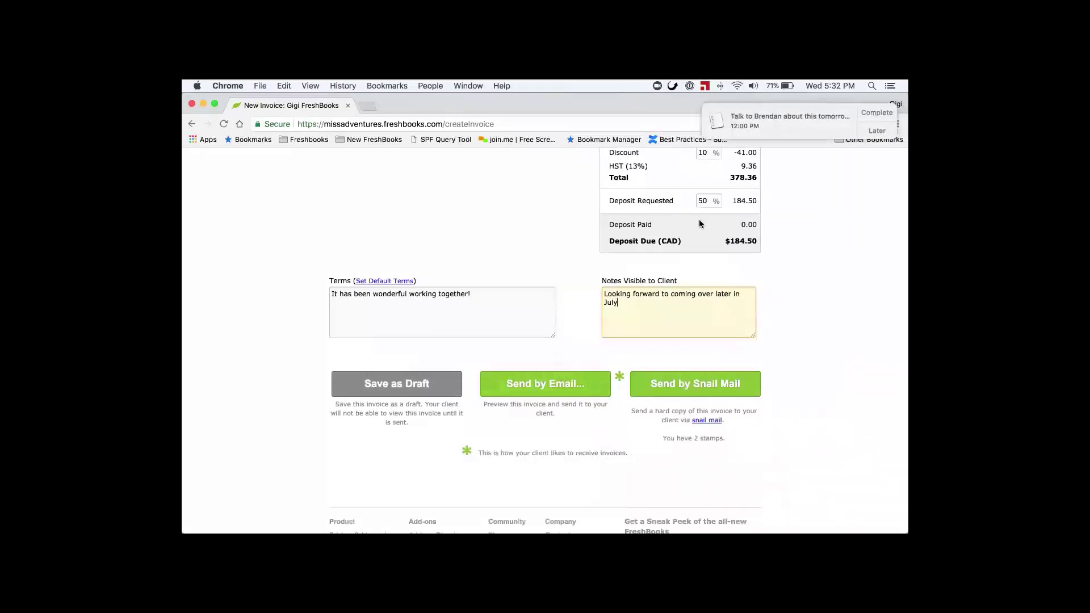
pyautogui.click(877, 110)
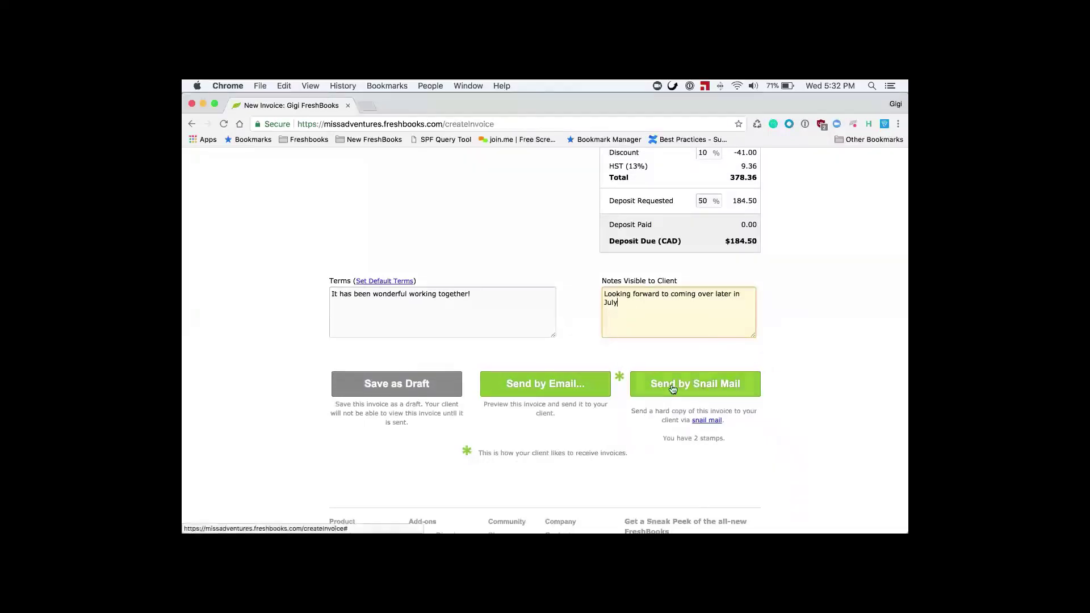
pyautogui.click(541, 384)
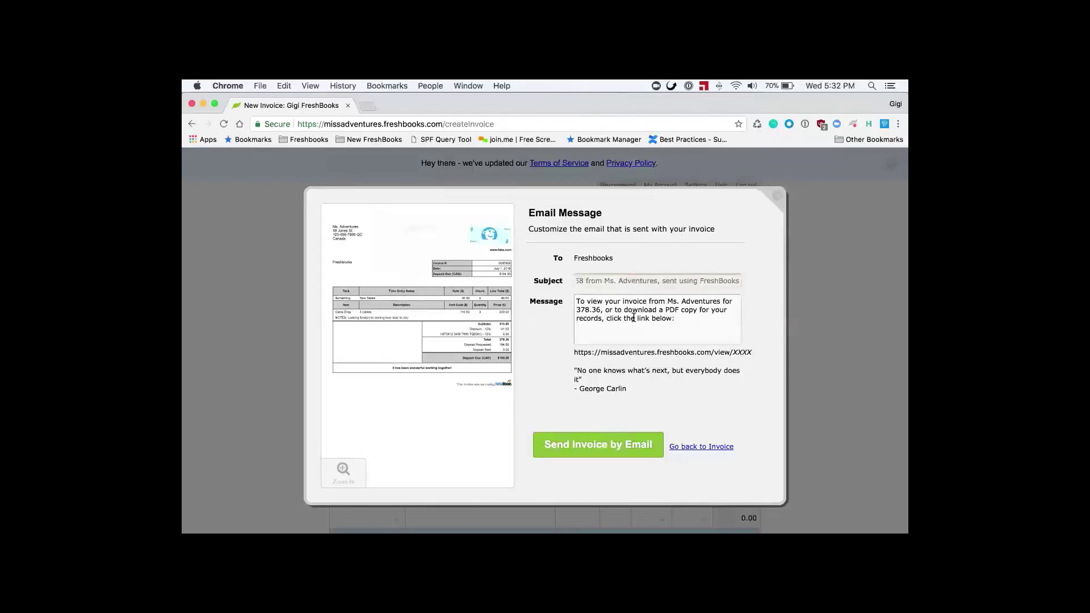
pyautogui.click(618, 445)
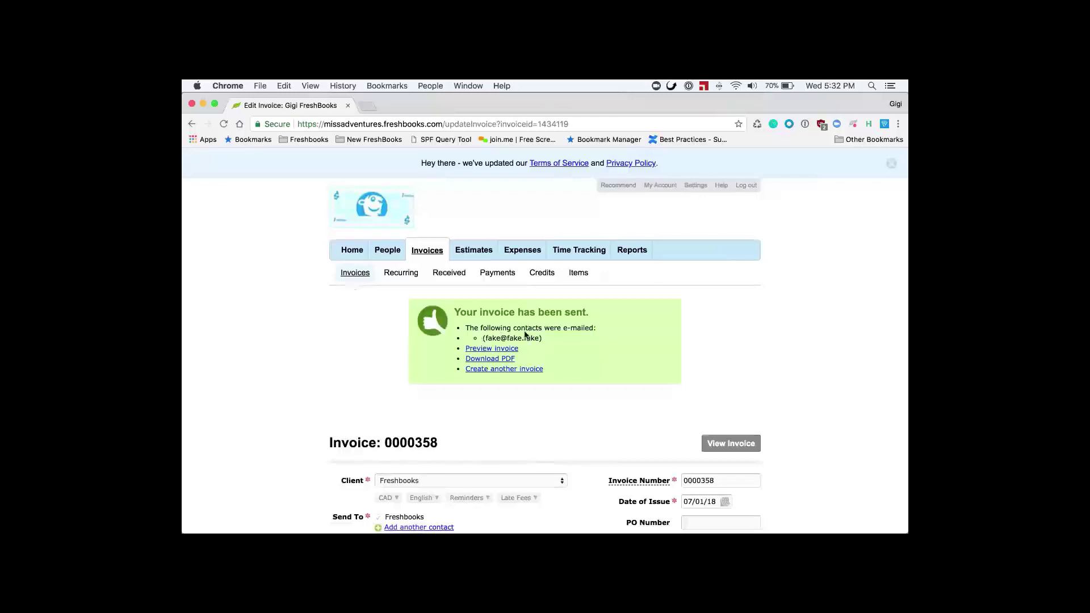
# - View the sent invoice and examine its line items, note, totals and Invoice Autobiography
pyautogui.scroll(-4, 553, 446)
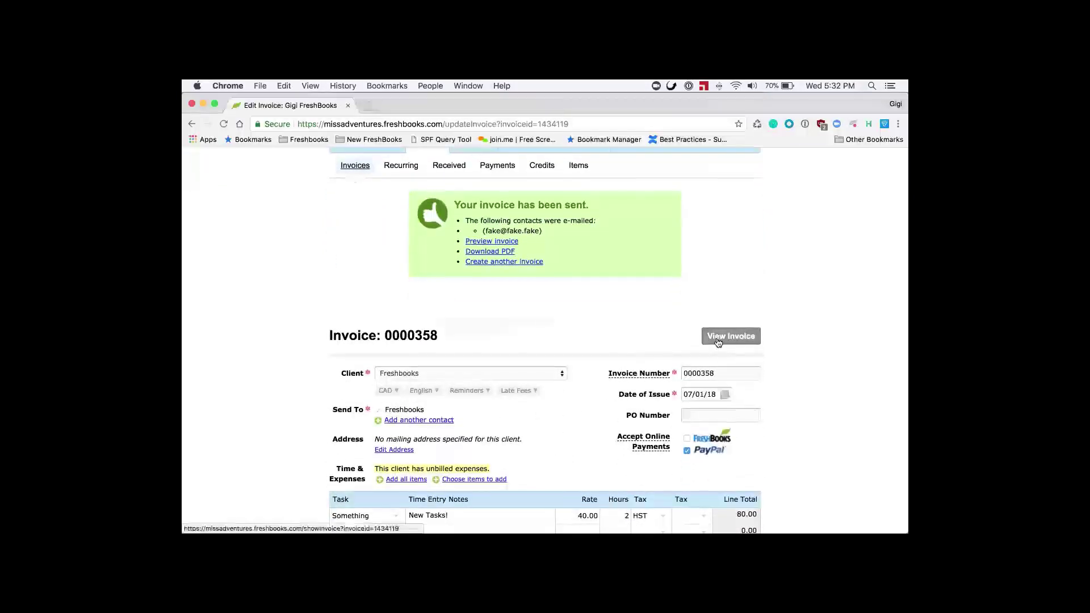
pyautogui.click(718, 339)
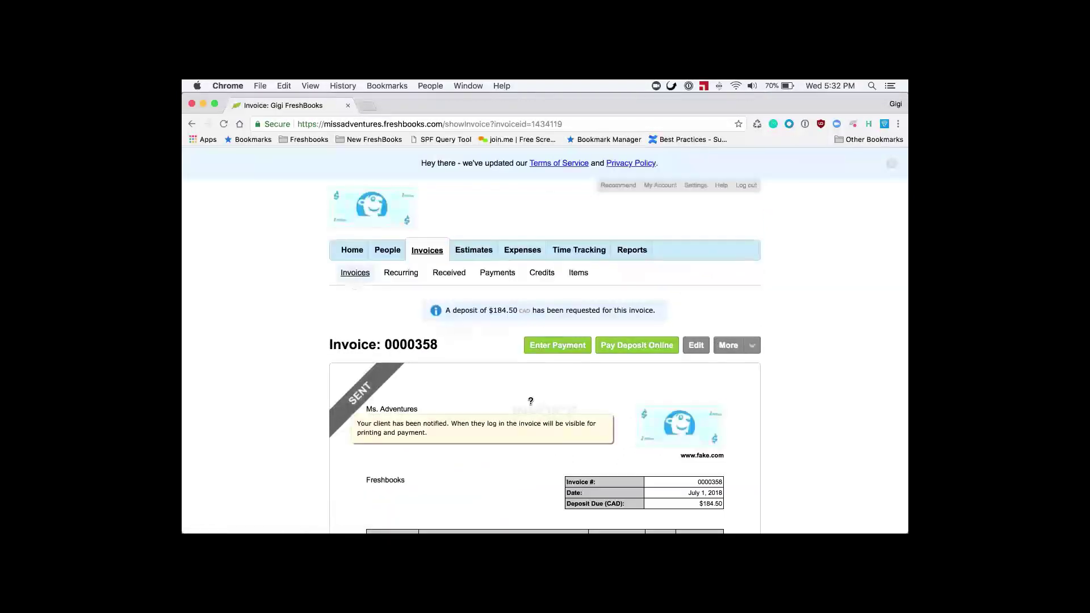
pyautogui.scroll(-2, 530, 401)
pyautogui.scroll(-9, 530, 400)
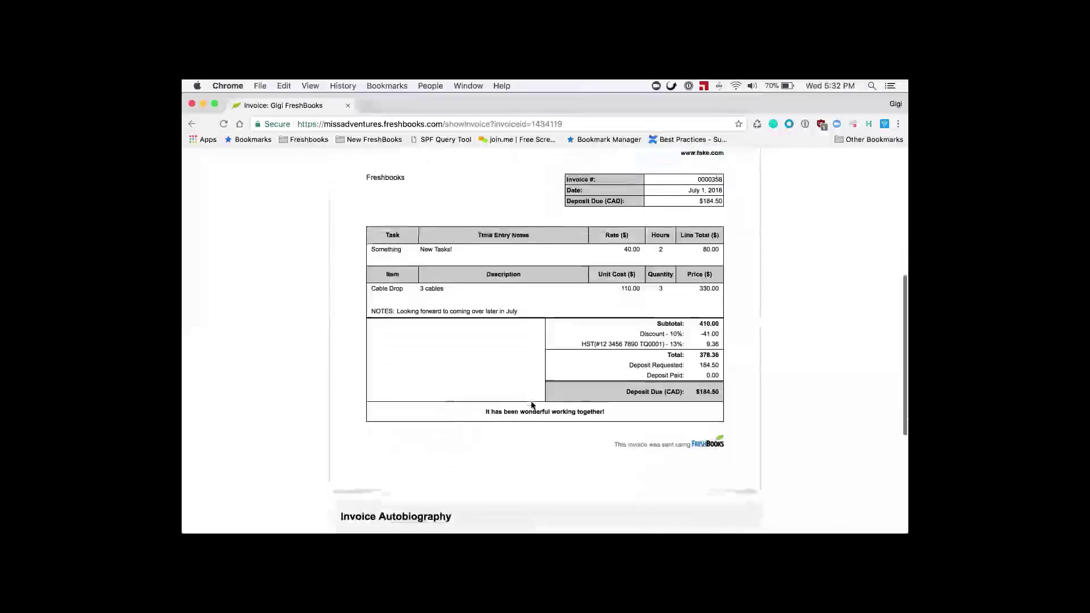
pyautogui.scroll(-3, 528, 401)
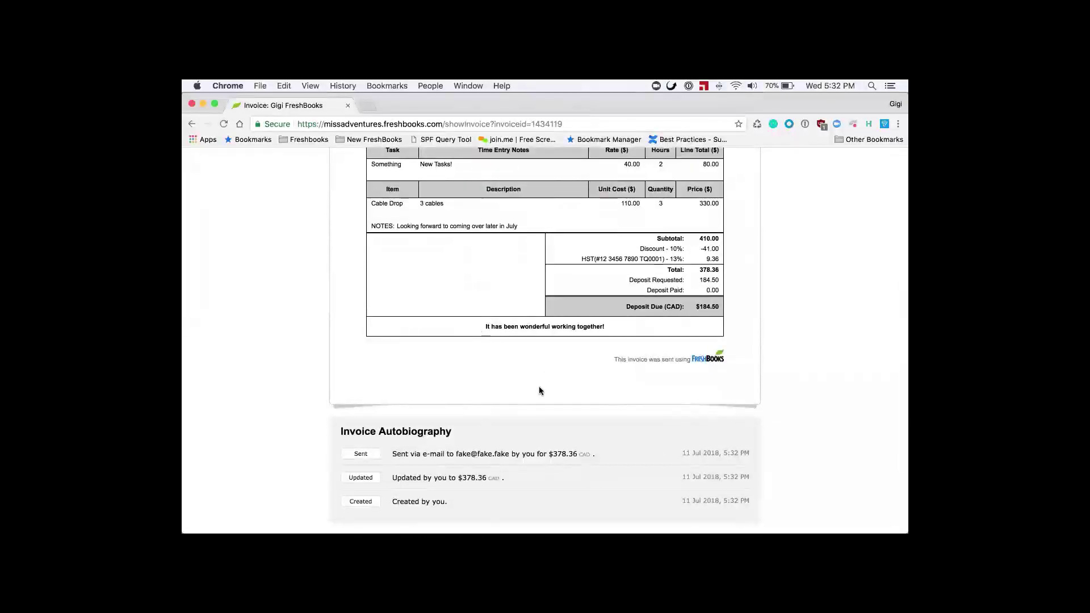
pyautogui.scroll(-4, 539, 388)
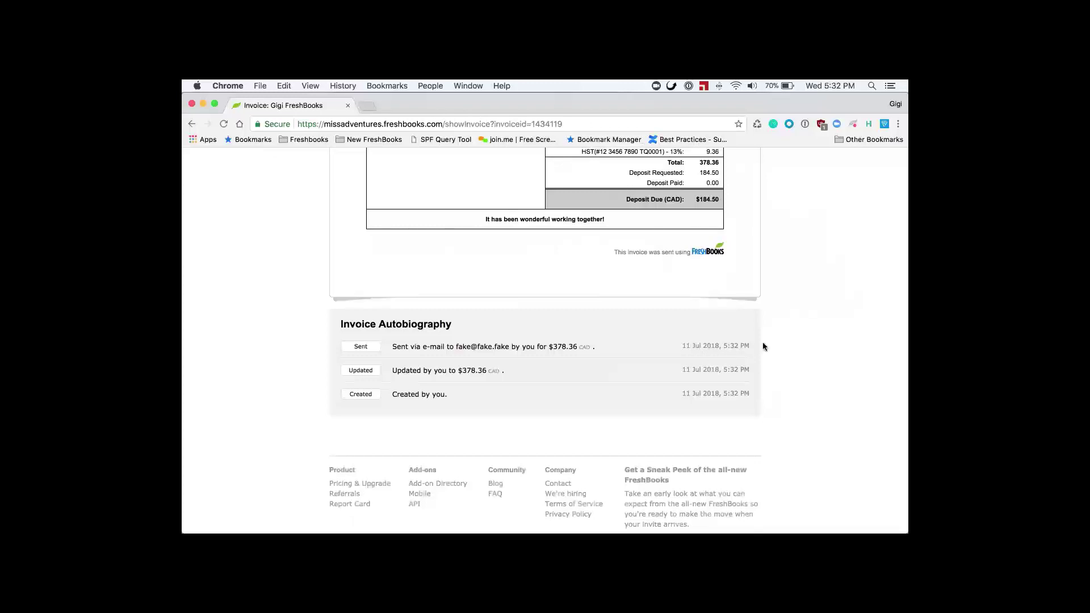
pyautogui.scroll(6, 434, 275)
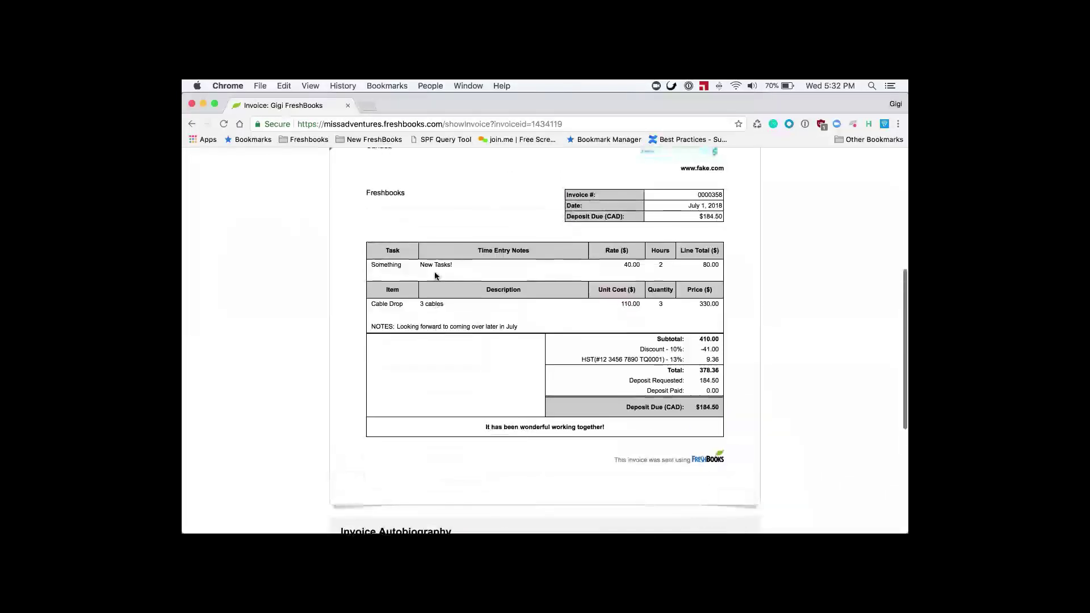
pyautogui.scroll(2, 434, 276)
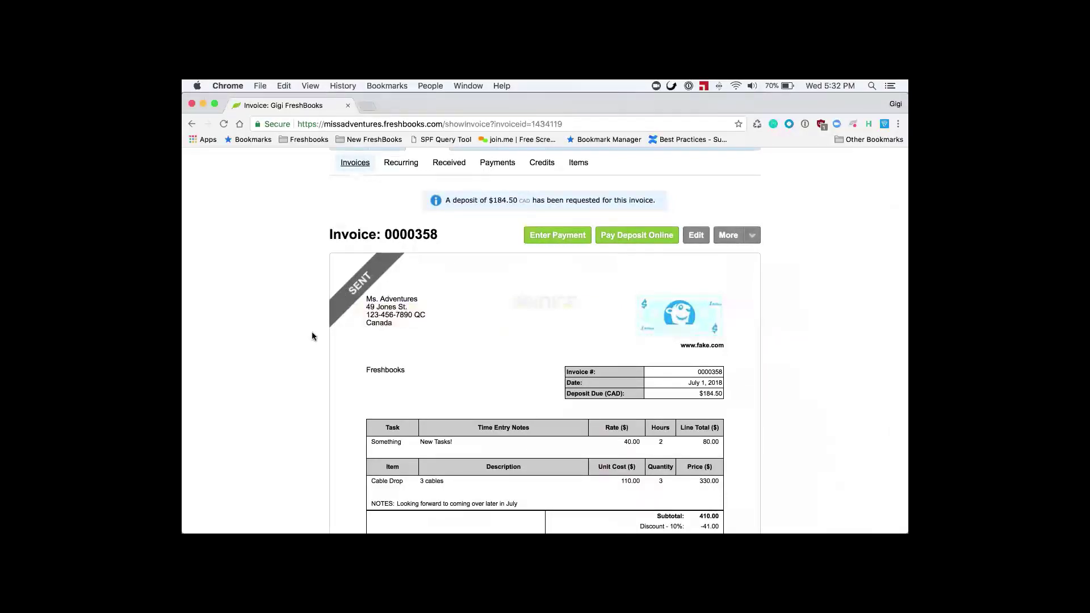
# - Open the list of all invoices and read through their statuses and the Invoice Status Legend
pyautogui.click(354, 163)
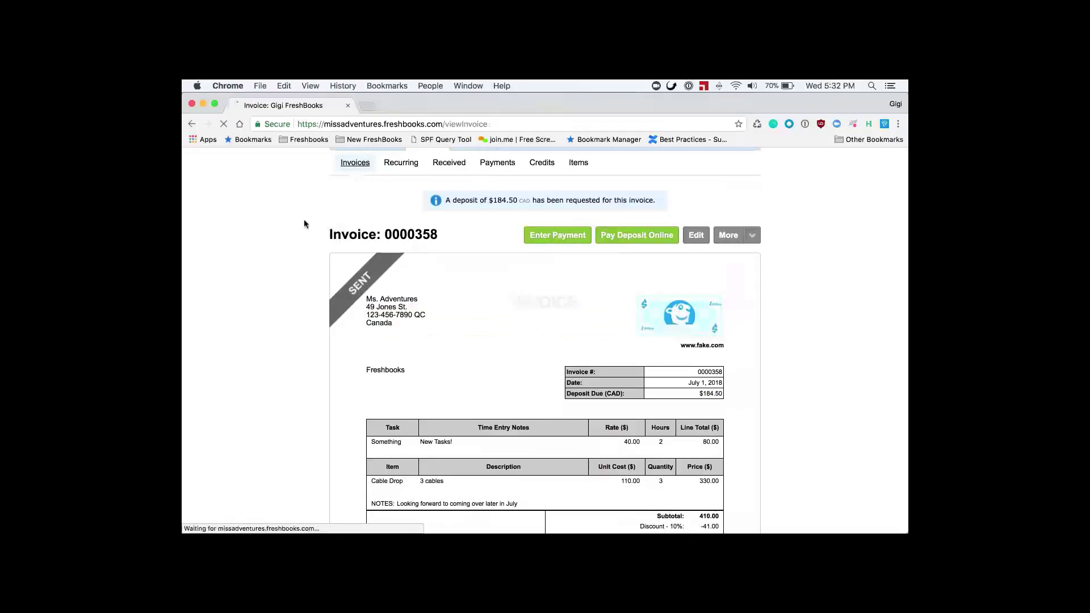
pyautogui.scroll(-5, 298, 359)
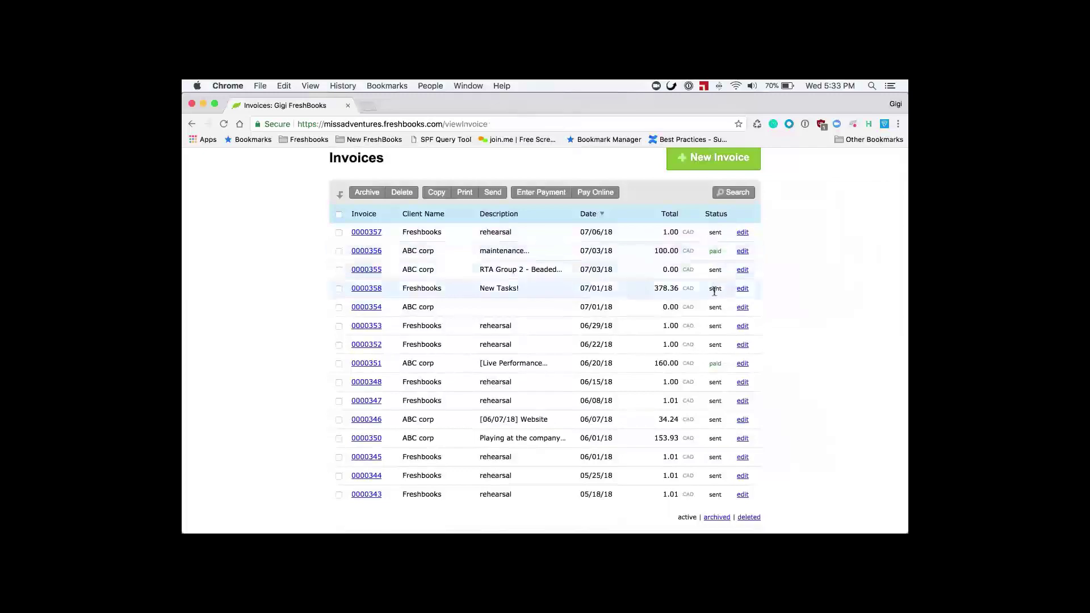
pyautogui.scroll(-6, 714, 437)
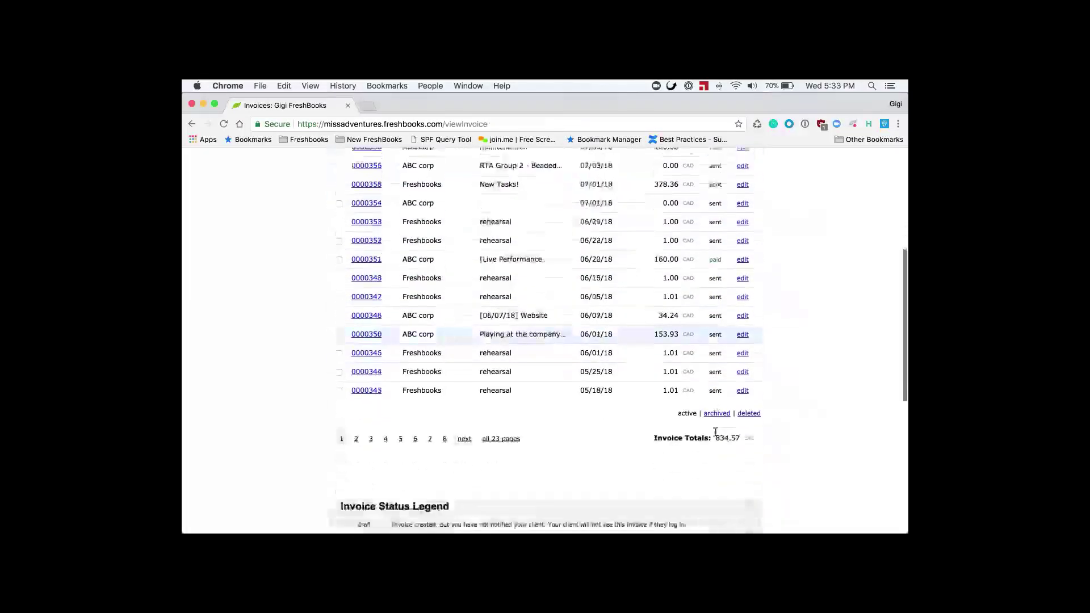
pyautogui.scroll(-5, 713, 441)
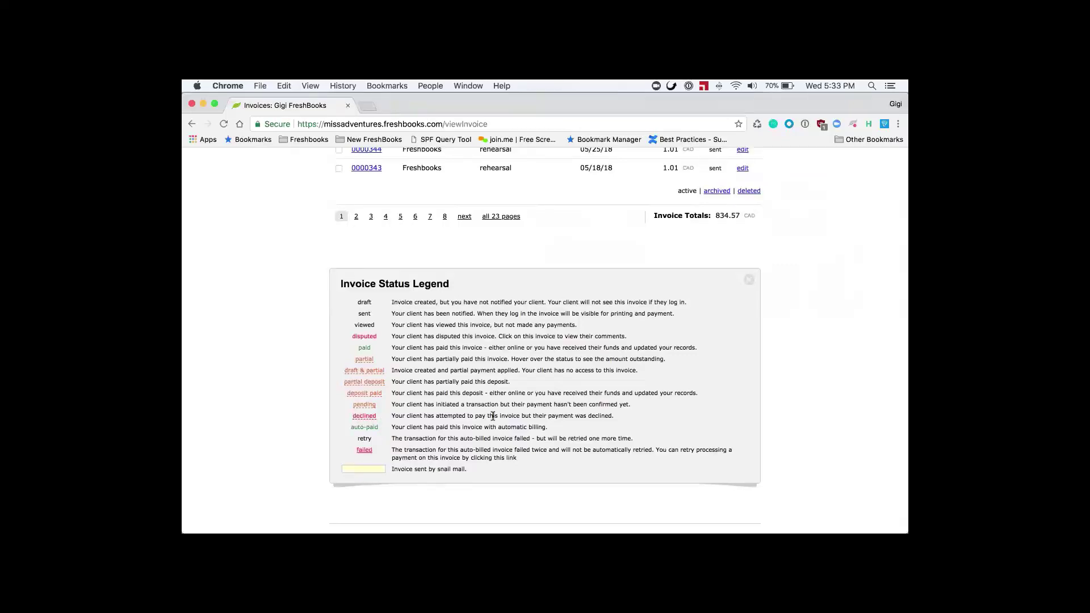
# - Archive only the paid ABC corp maintenance invoice dated 07/03/18 from the invoice list
pyautogui.scroll(5, 492, 416)
pyautogui.scroll(2, 493, 416)
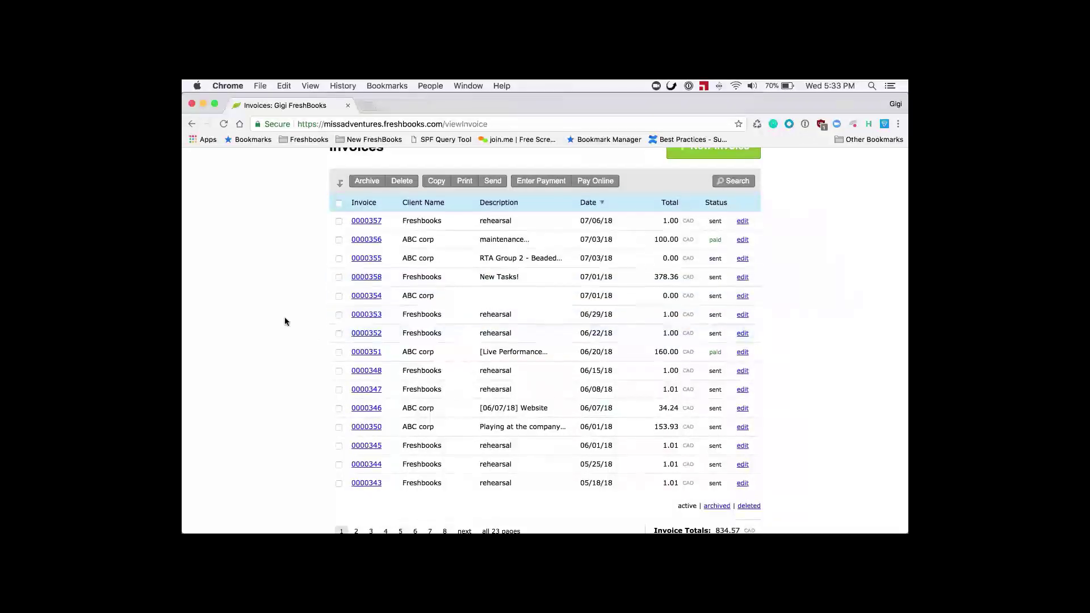
pyautogui.scroll(1, 285, 318)
pyautogui.scroll(1, 285, 321)
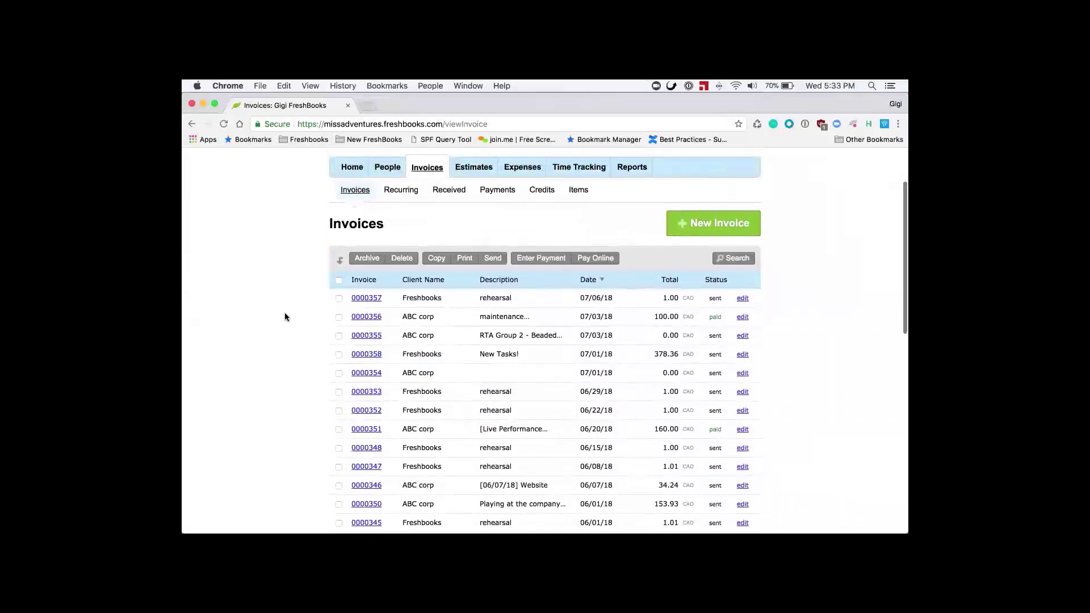
pyautogui.click(338, 298)
pyautogui.click(339, 318)
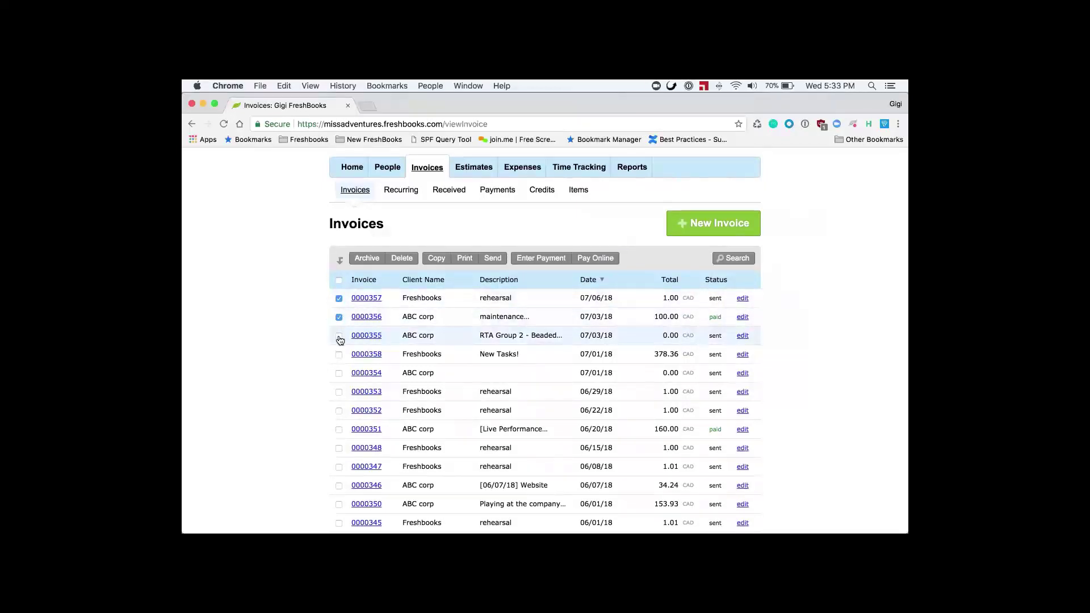
pyautogui.click(339, 335)
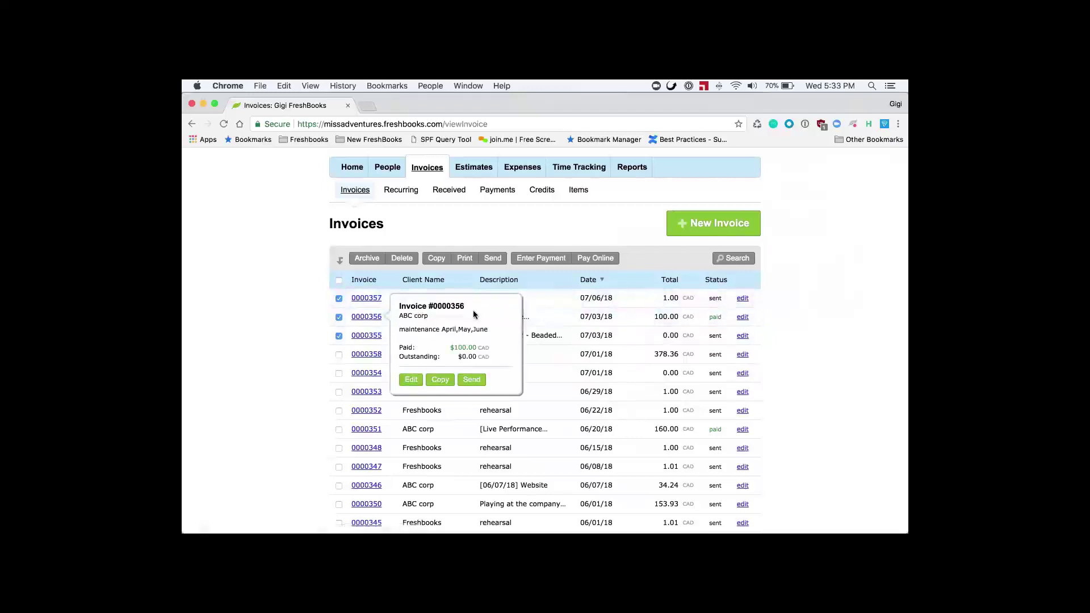
pyautogui.click(339, 336)
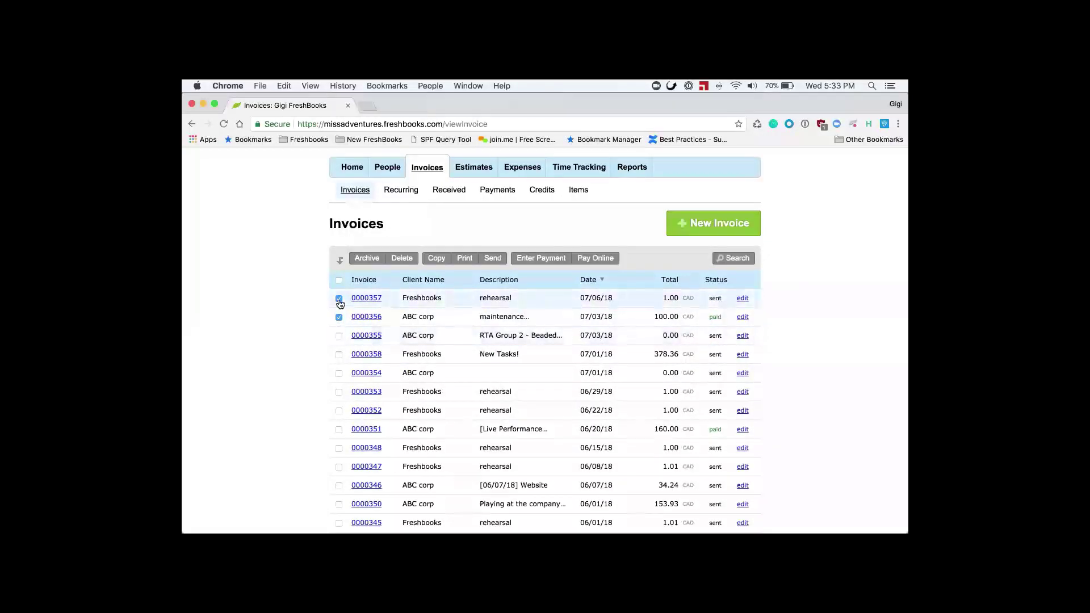
pyautogui.click(367, 259)
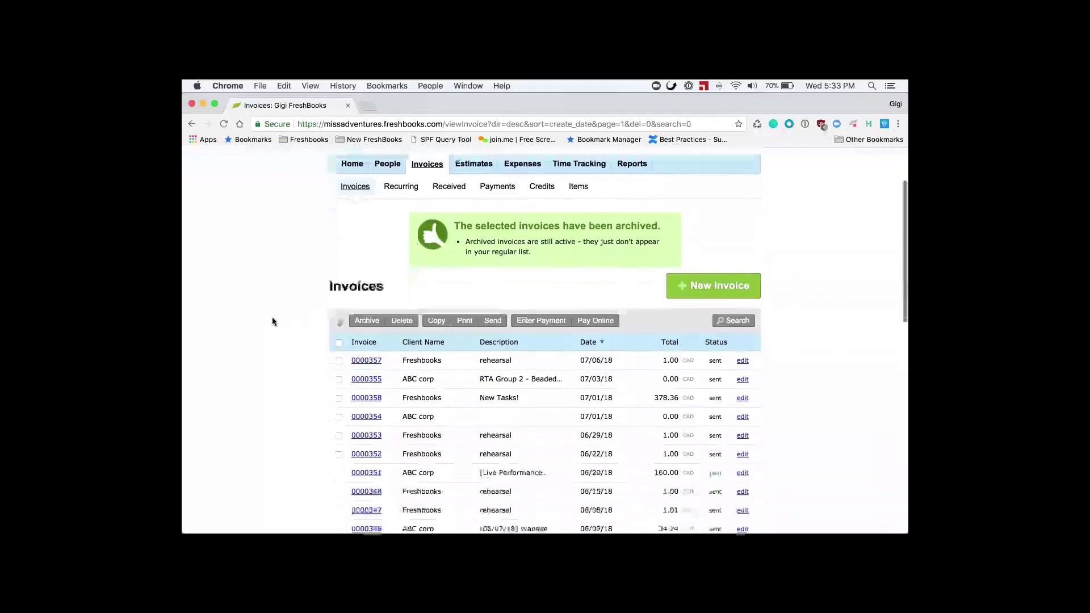
pyautogui.scroll(-3, 272, 321)
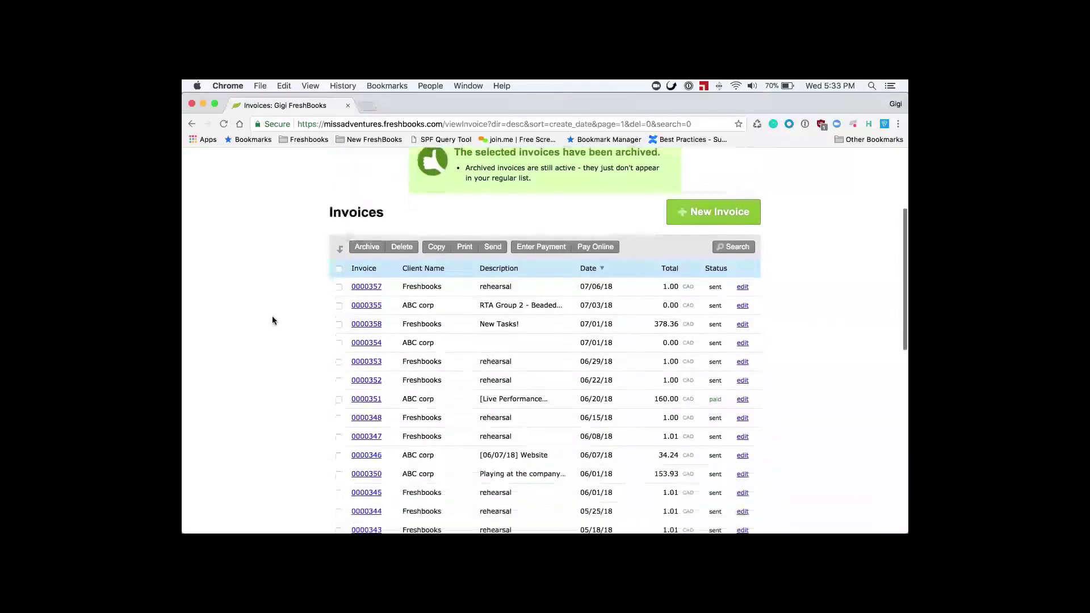
pyautogui.click(339, 306)
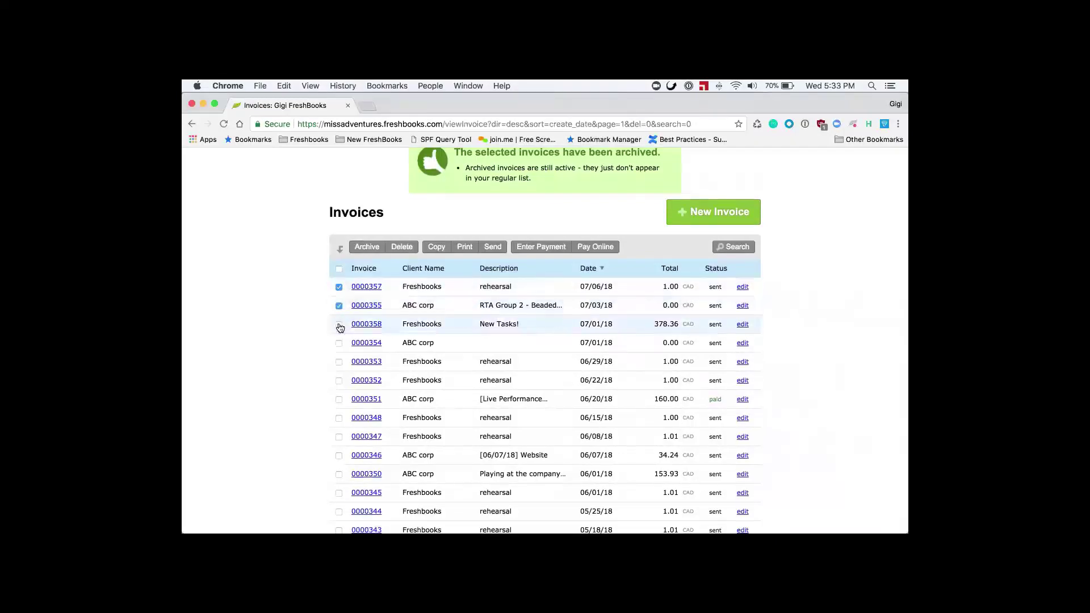
pyautogui.click(339, 325)
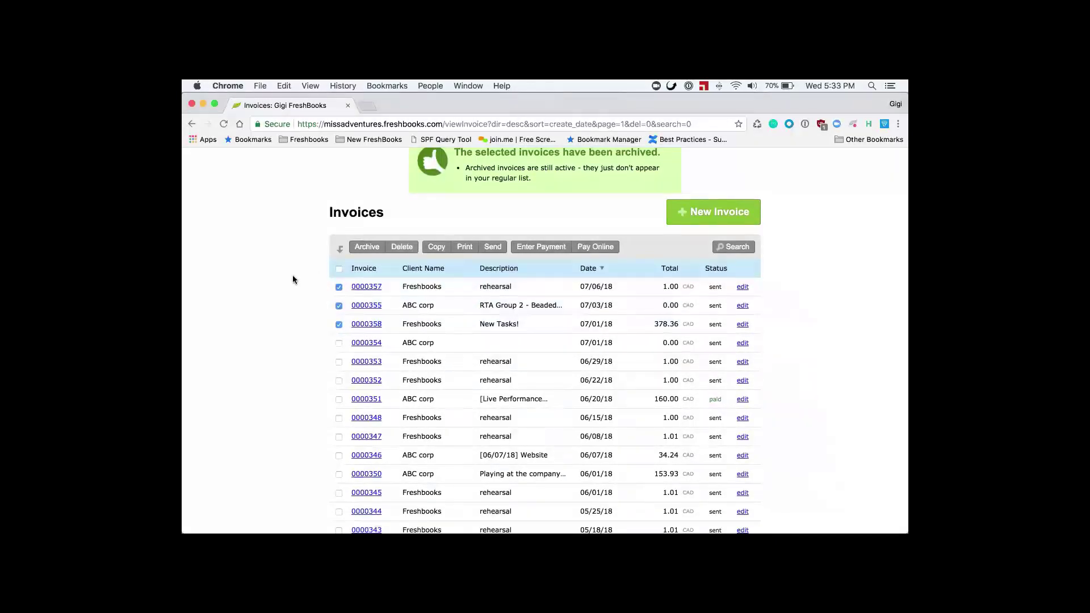
pyautogui.click(339, 327)
pyautogui.click(338, 307)
pyautogui.click(339, 286)
# - Open the Freshbooks rehearsal invoice dated 07/06/18 from the invoice list
pyautogui.moveTo(342, 287); pyautogui.dragTo(364, 289)
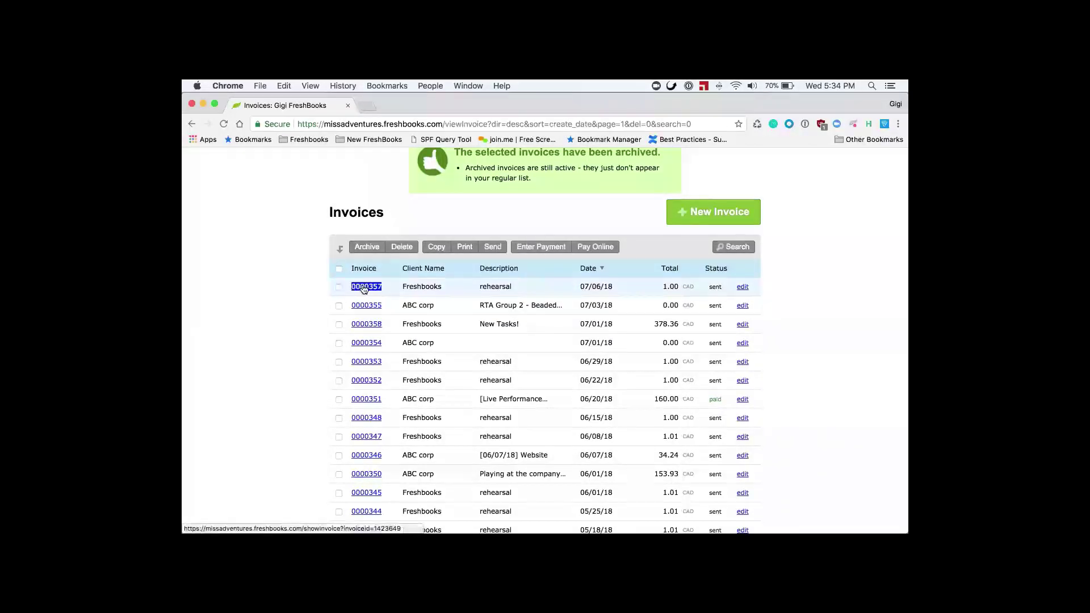
pyautogui.click(364, 288)
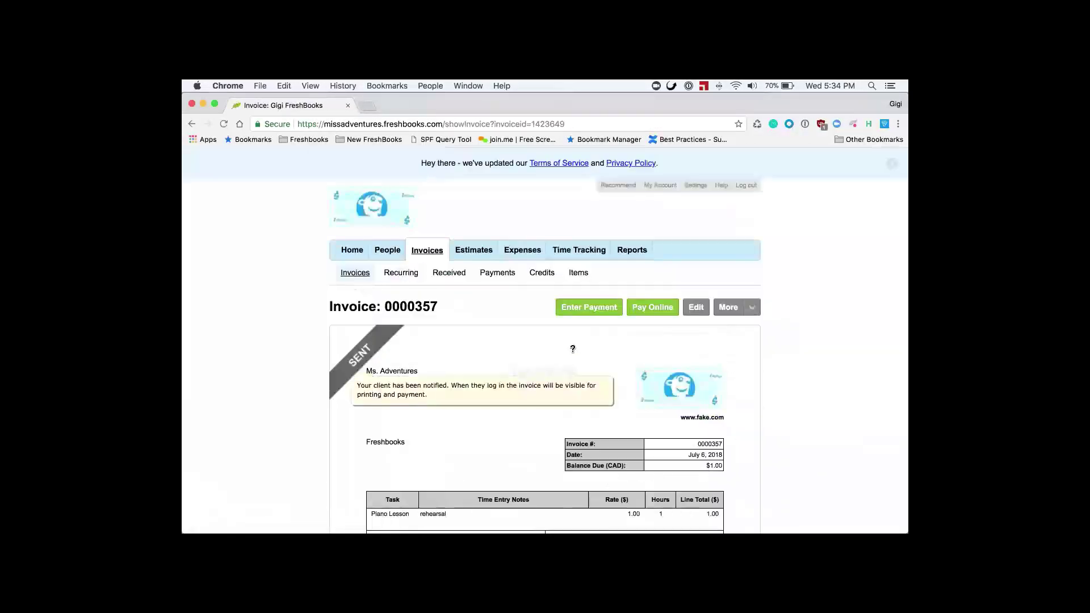
# - Record a $1.00 CAD cash payment dated 07/10/18 on the rehearsal invoice and send the client a payment notification email
pyautogui.click(590, 309)
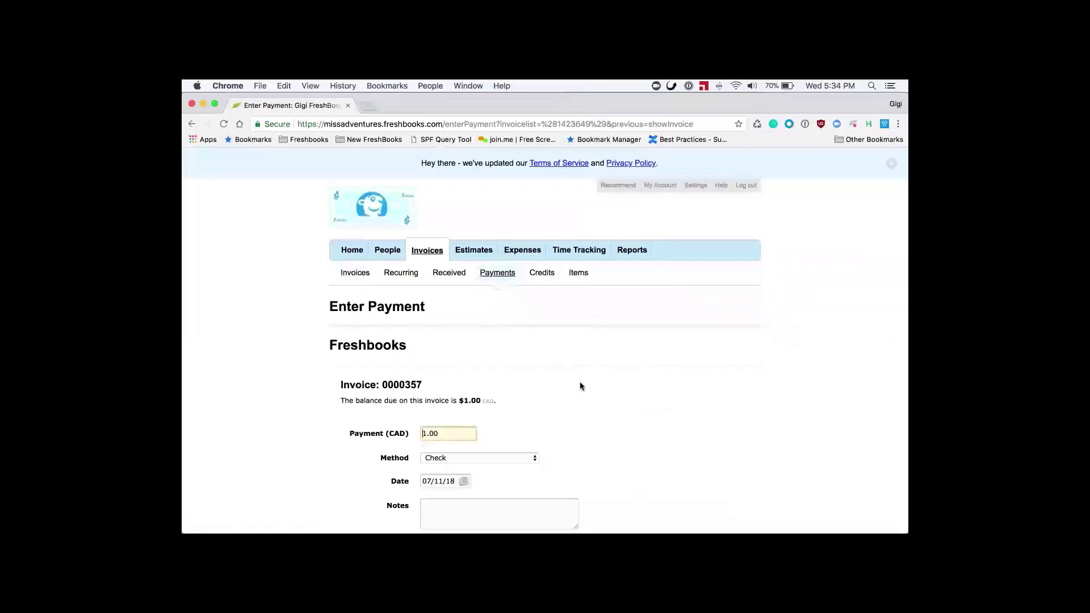
pyautogui.scroll(-5, 580, 390)
pyautogui.click(486, 335)
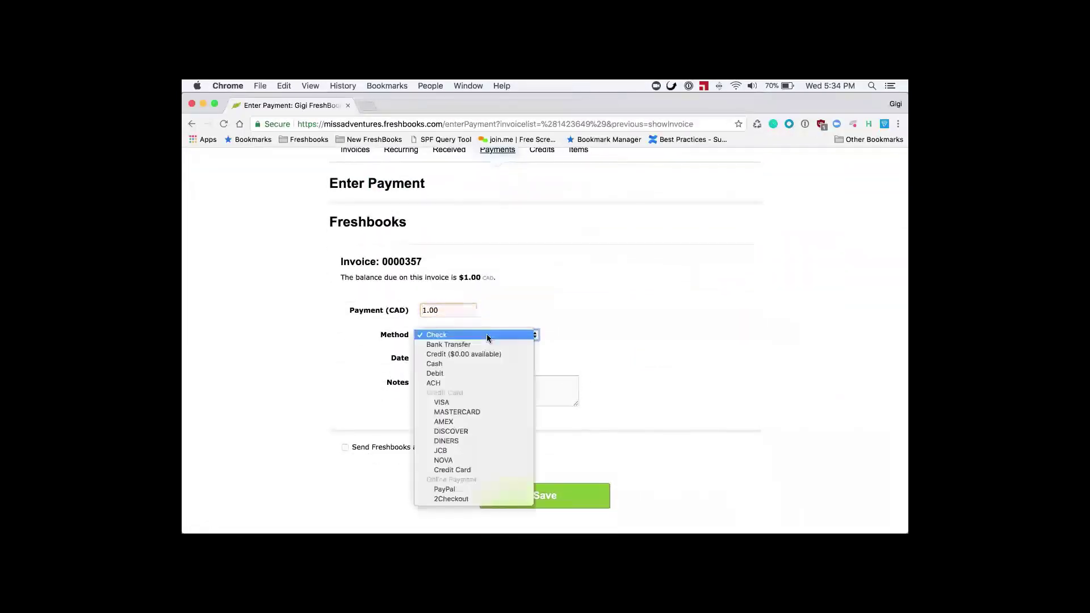
pyautogui.click(469, 364)
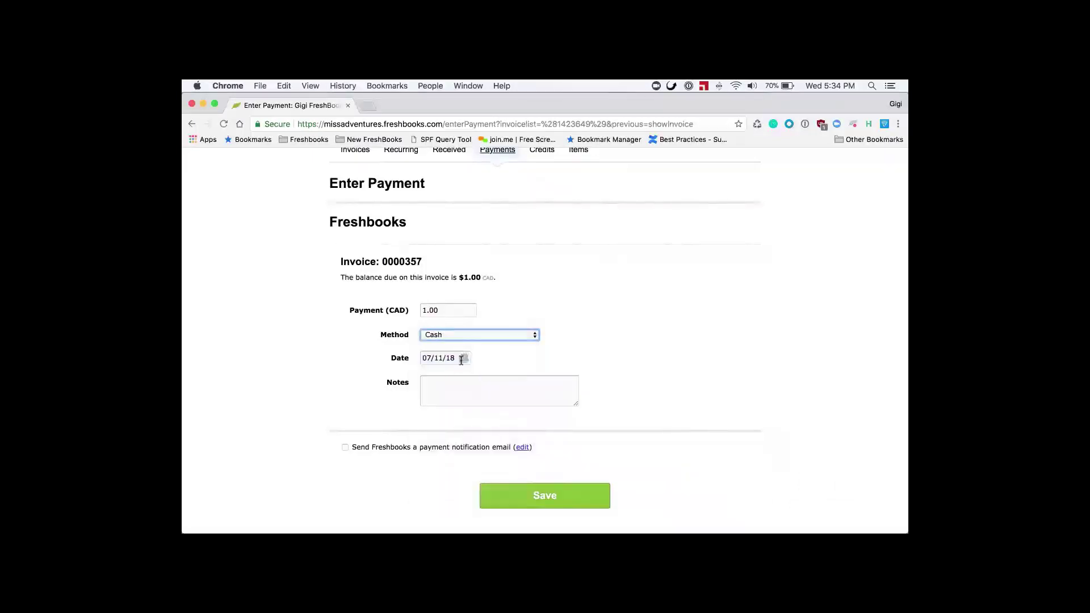
pyautogui.click(463, 358)
pyautogui.click(463, 418)
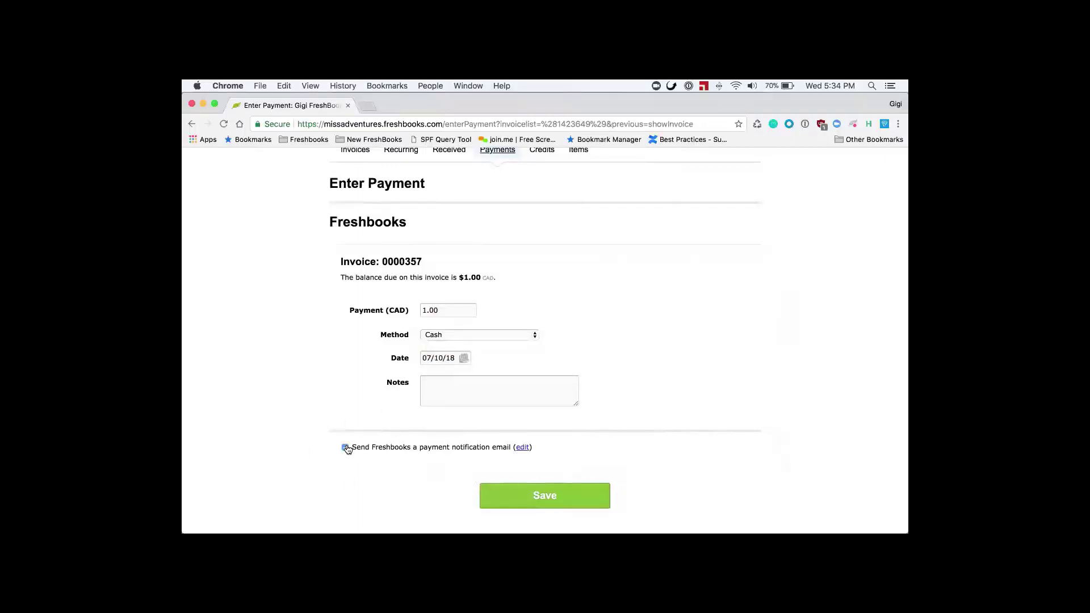
pyautogui.click(530, 497)
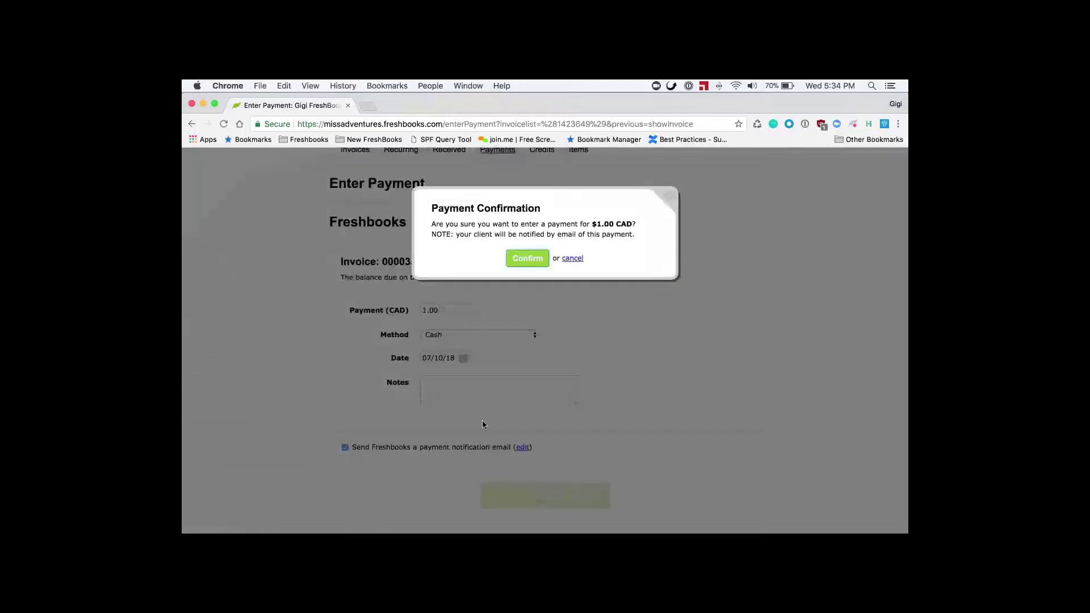
pyautogui.click(523, 261)
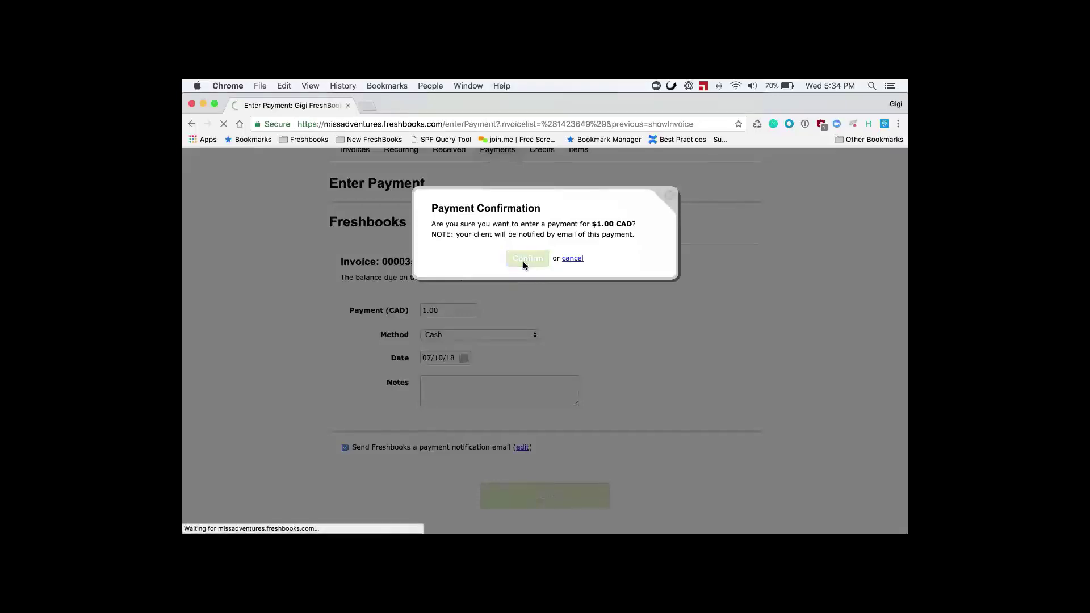
# - Review the paid rehearsal invoice's totals and Invoice Autobiography, and return to the list of all invoices
pyautogui.scroll(-5, 509, 418)
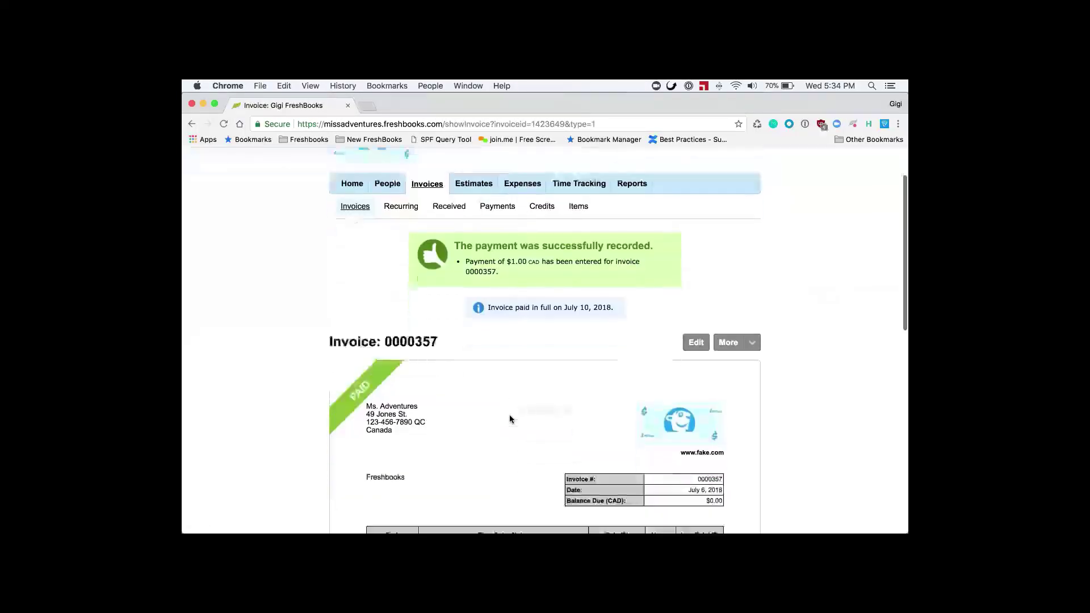
pyautogui.scroll(-4, 509, 418)
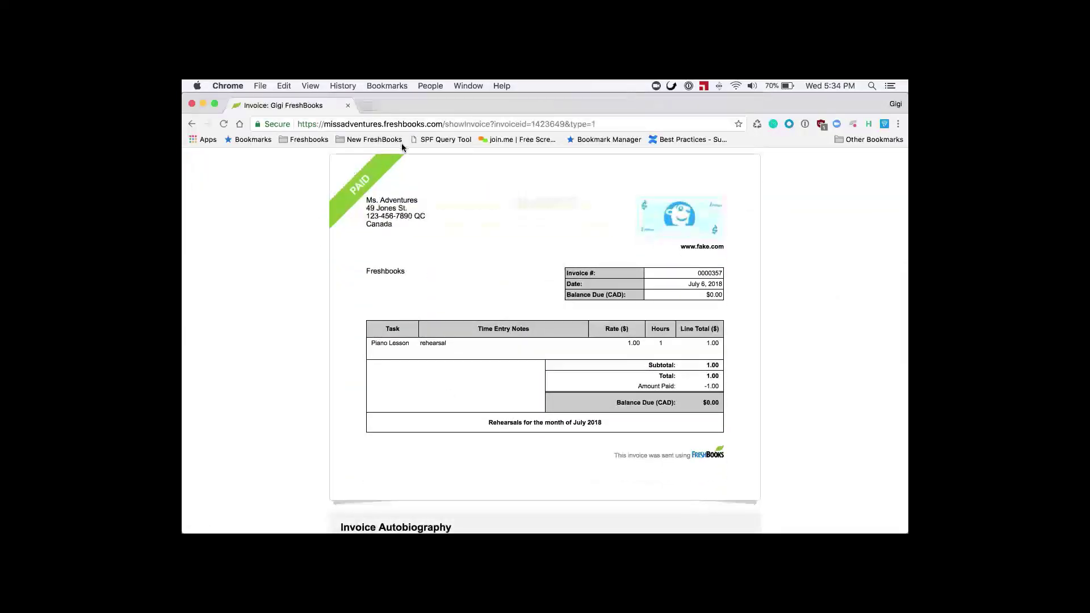
pyautogui.moveTo(339, 198)
pyautogui.scroll(-5, 471, 340)
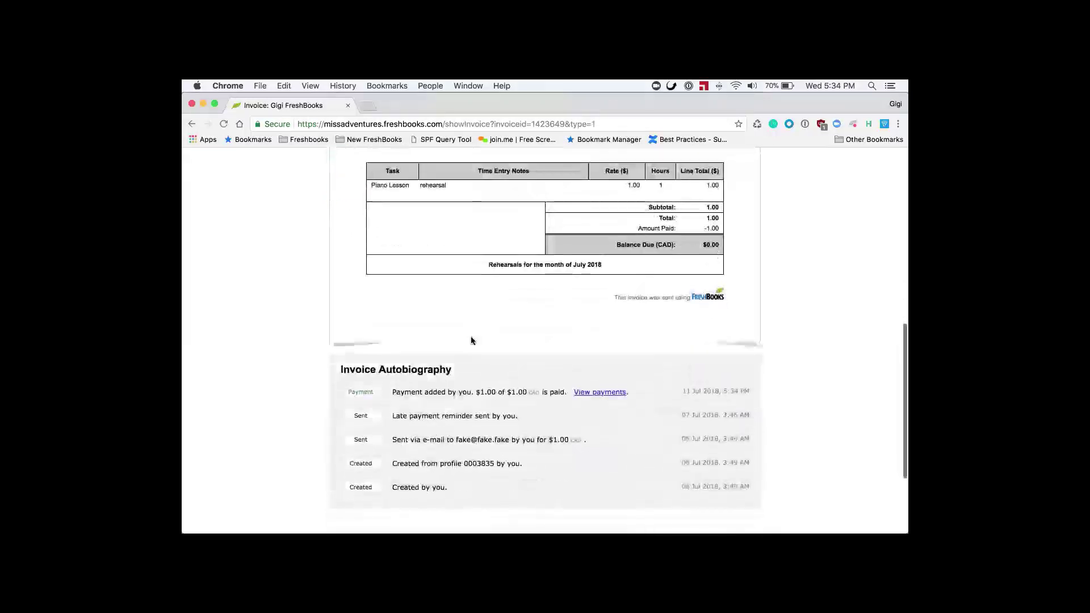
pyautogui.scroll(12, 471, 340)
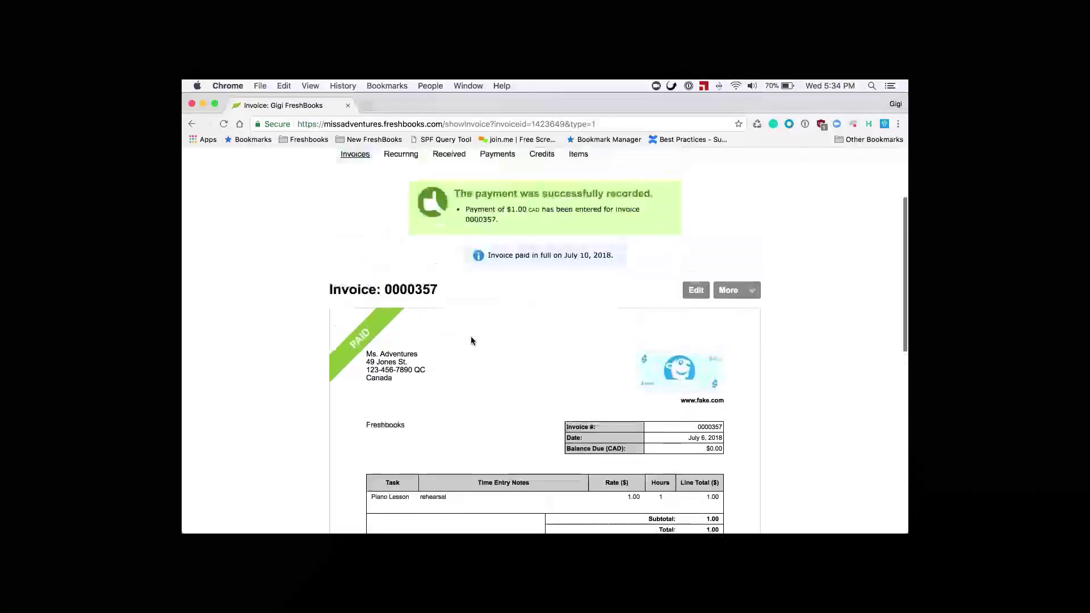
pyautogui.click(349, 187)
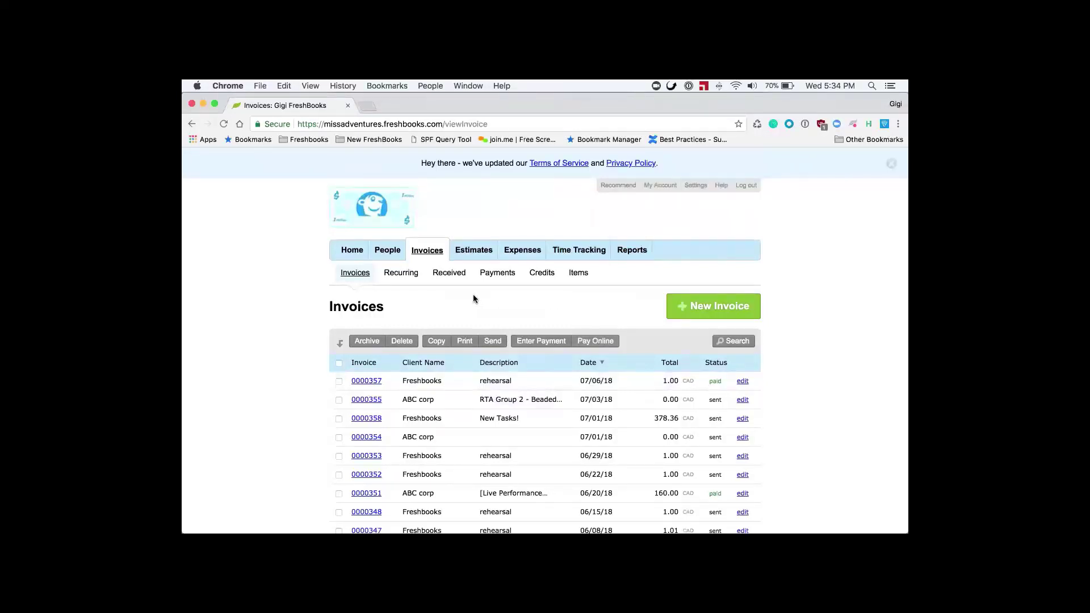
# - Start a new recurring profile scheduled from 08/01/18, repeating monthly for 12 invoices
pyautogui.click(411, 275)
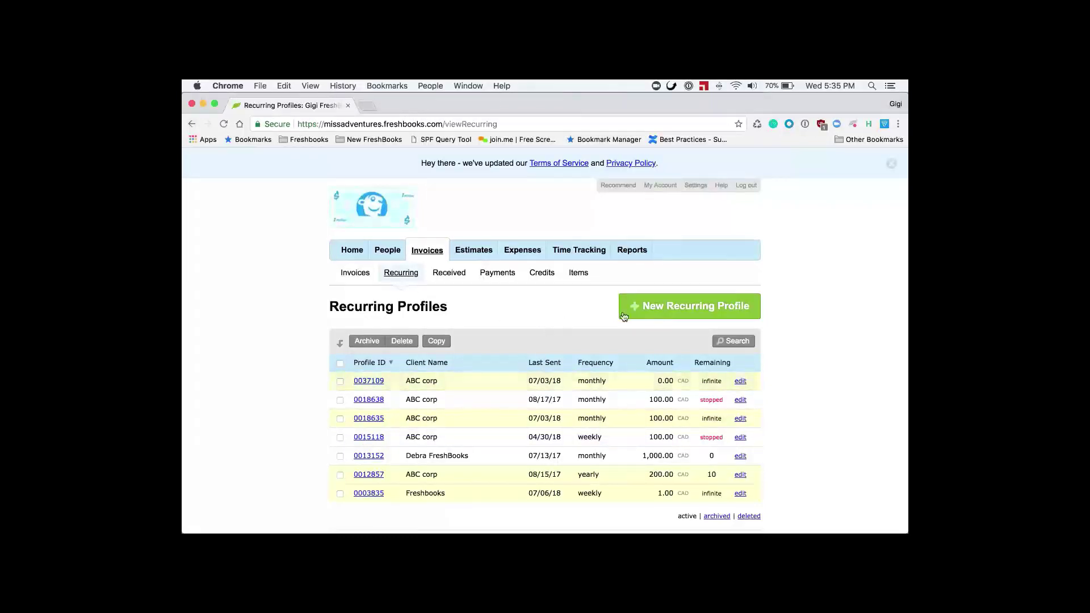
pyautogui.click(661, 312)
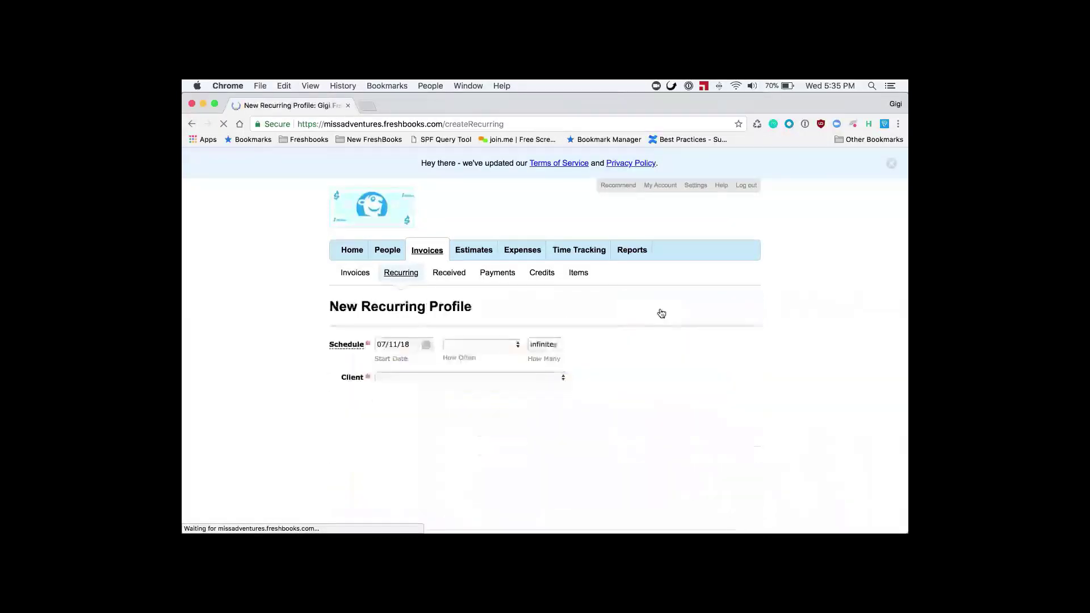
pyautogui.scroll(-3, 304, 347)
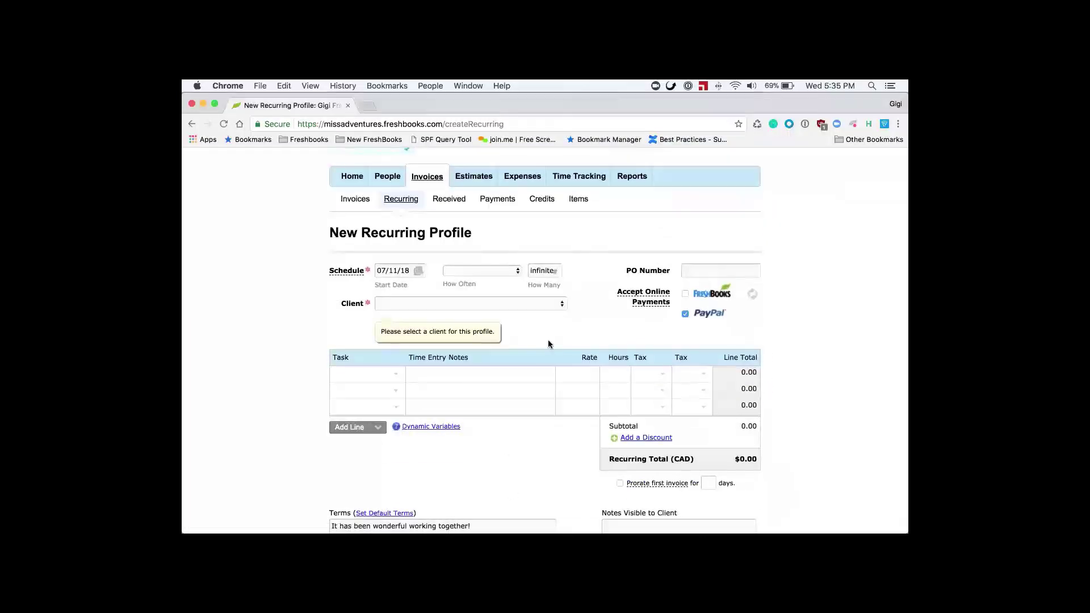
pyautogui.moveTo(357, 274)
pyautogui.click(419, 270)
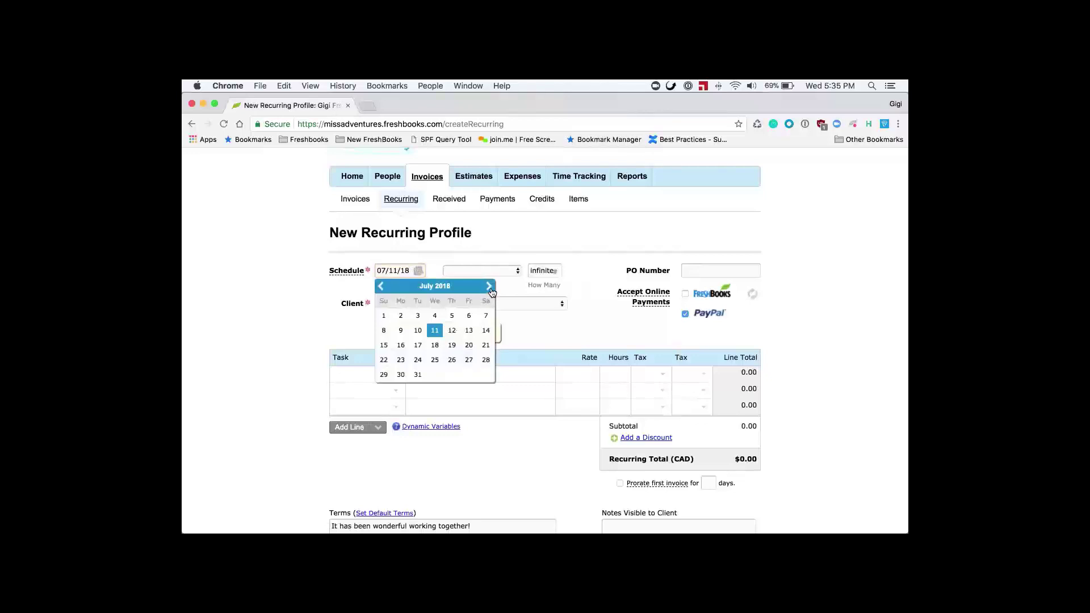
pyautogui.click(489, 286)
pyautogui.click(435, 315)
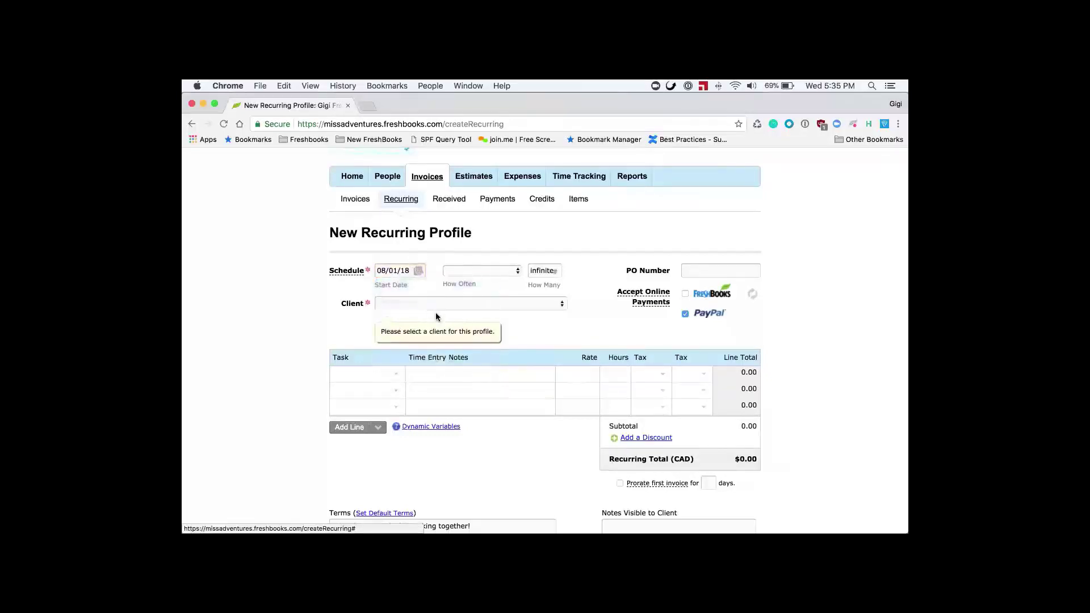
pyautogui.click(454, 277)
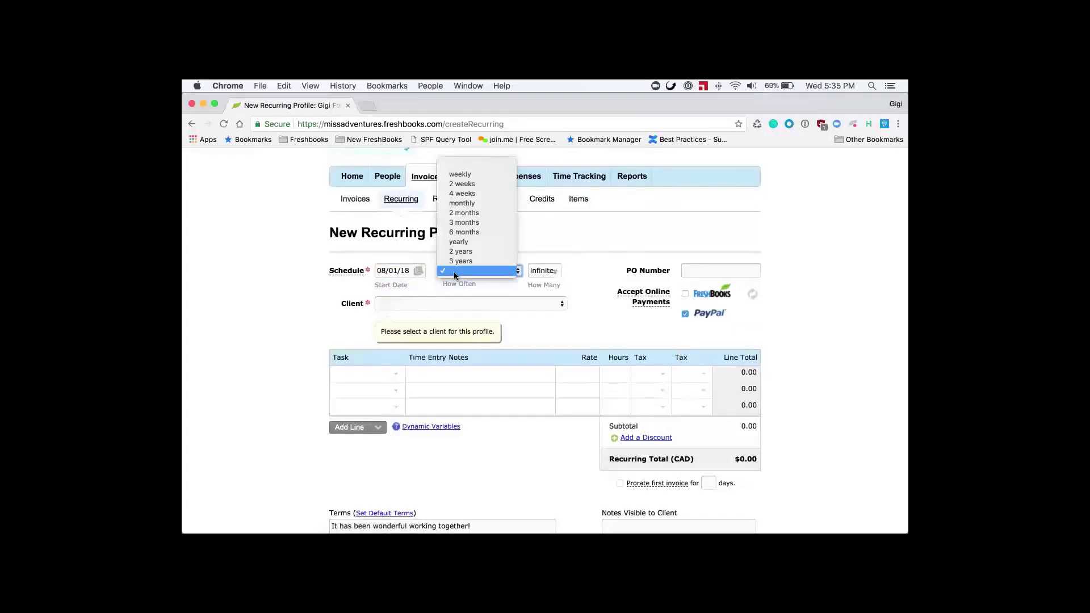
pyautogui.click(472, 203)
pyautogui.click(543, 271)
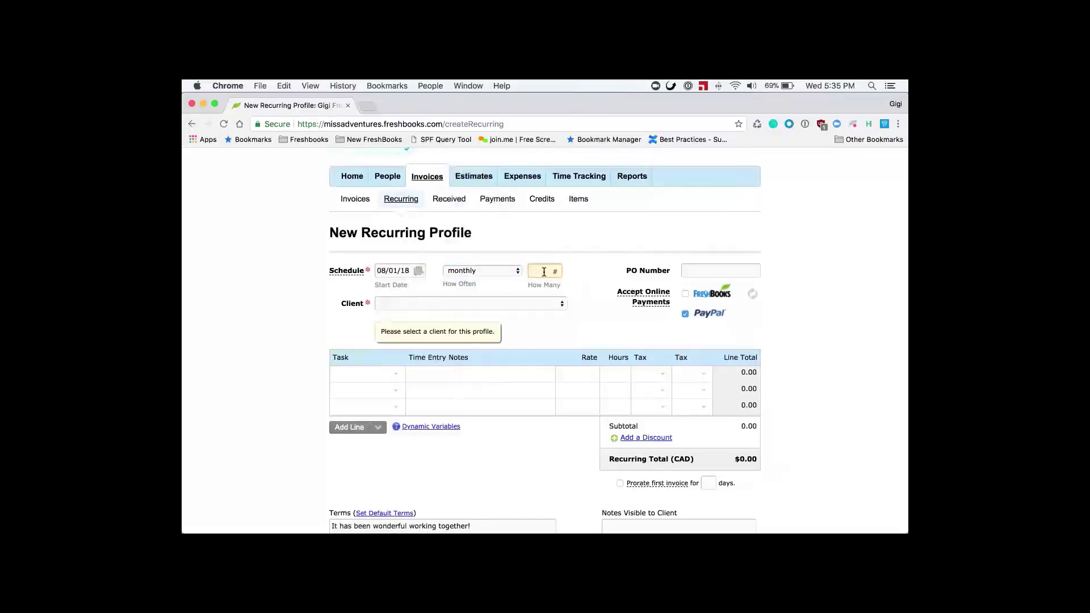
pyautogui.write('12')
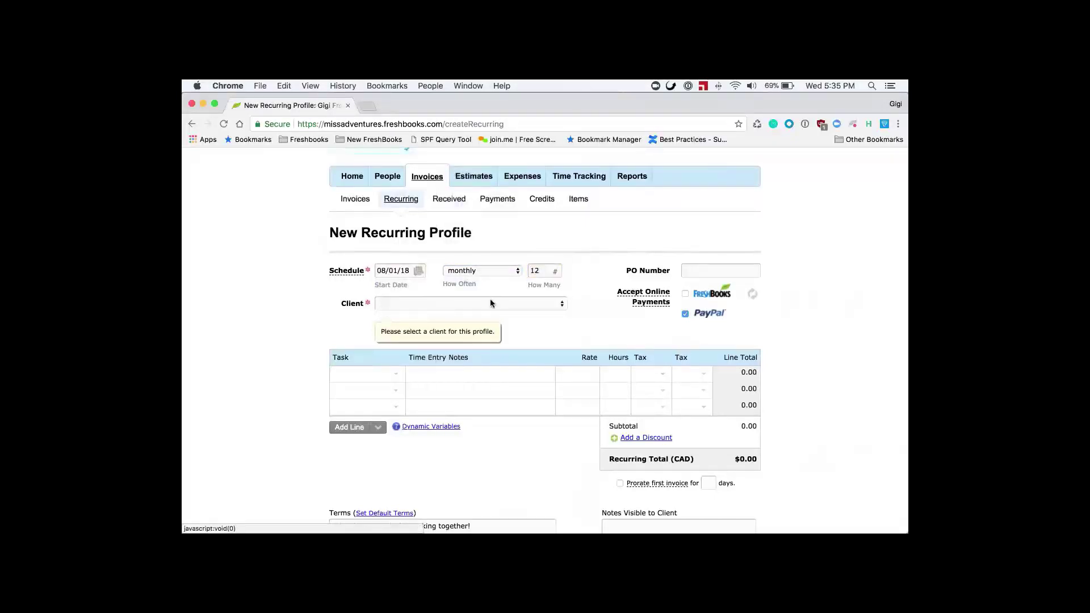
# - Set the recurring profile's client to ABC corp, send by Email instead of Snail Mail, and accept PayPal payments
pyautogui.click(489, 302)
pyautogui.click(445, 366)
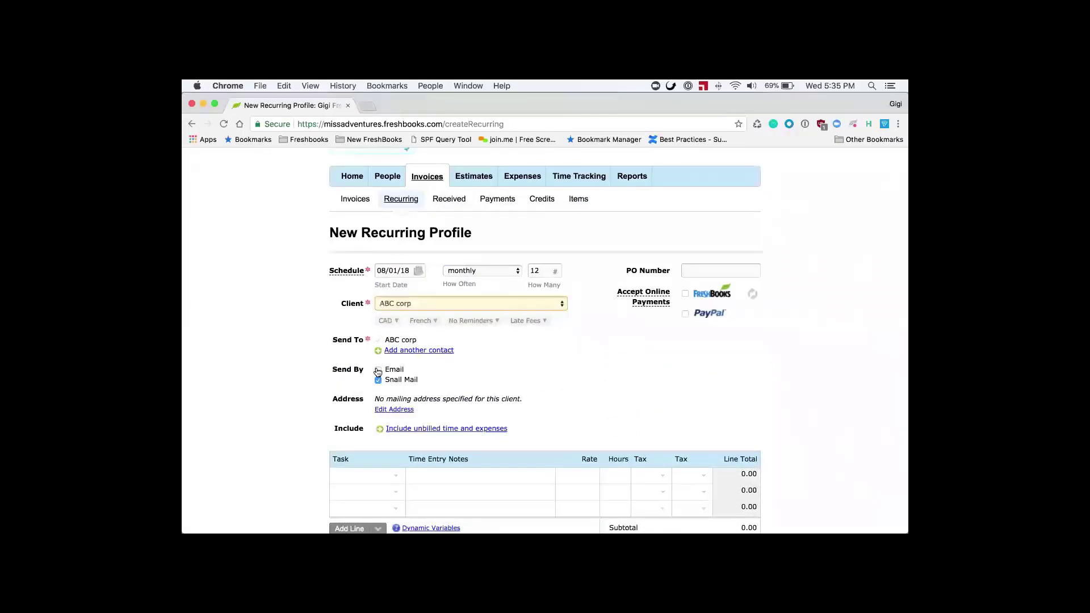
pyautogui.click(378, 370)
pyautogui.click(378, 380)
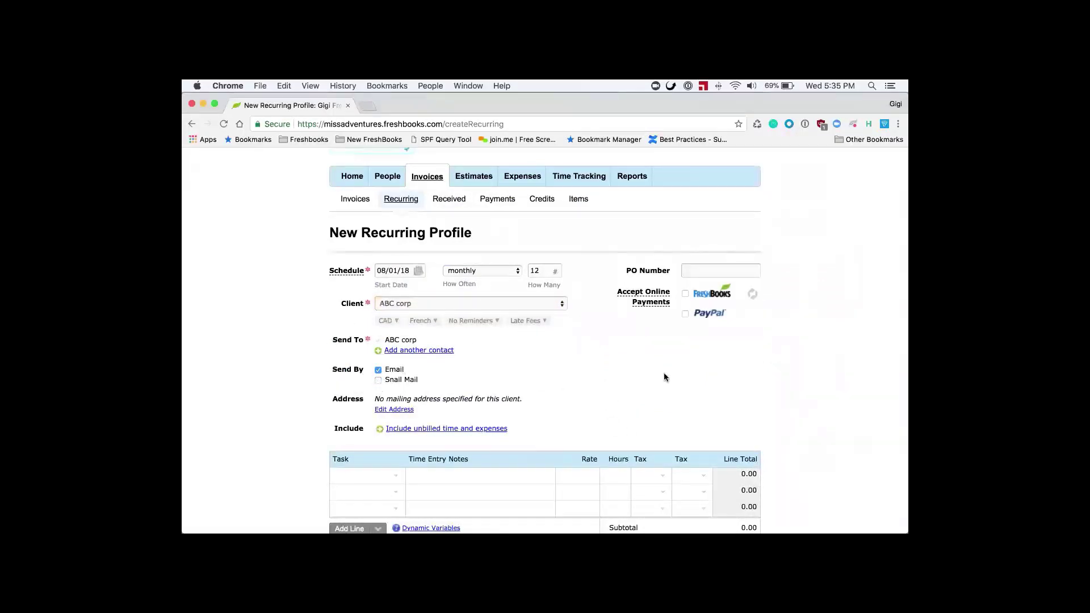
pyautogui.click(685, 315)
pyautogui.scroll(-2, 560, 368)
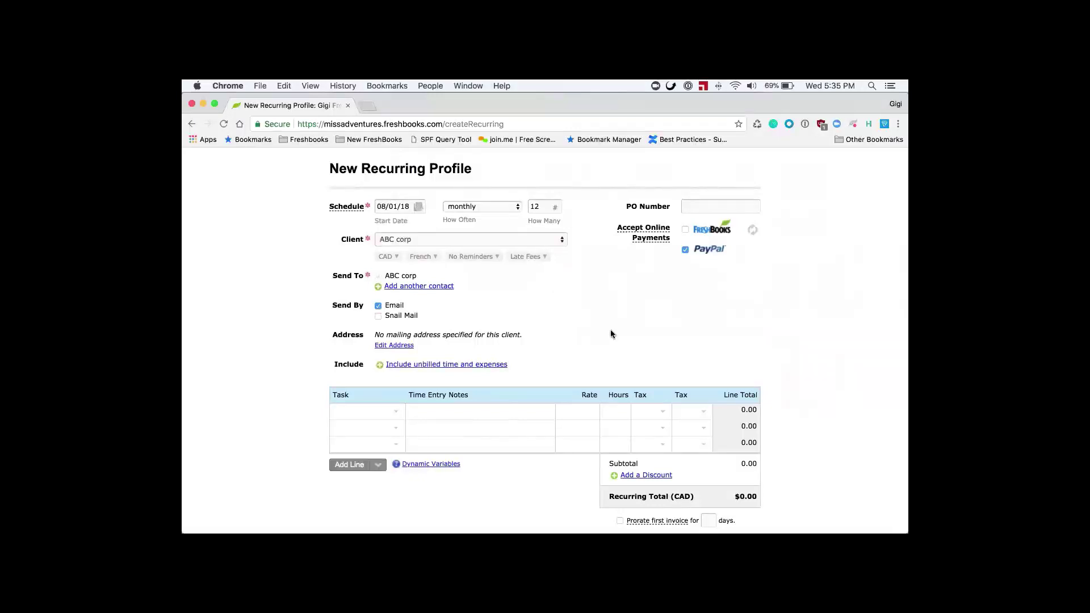
pyautogui.scroll(-1, 610, 333)
pyautogui.scroll(3, 611, 334)
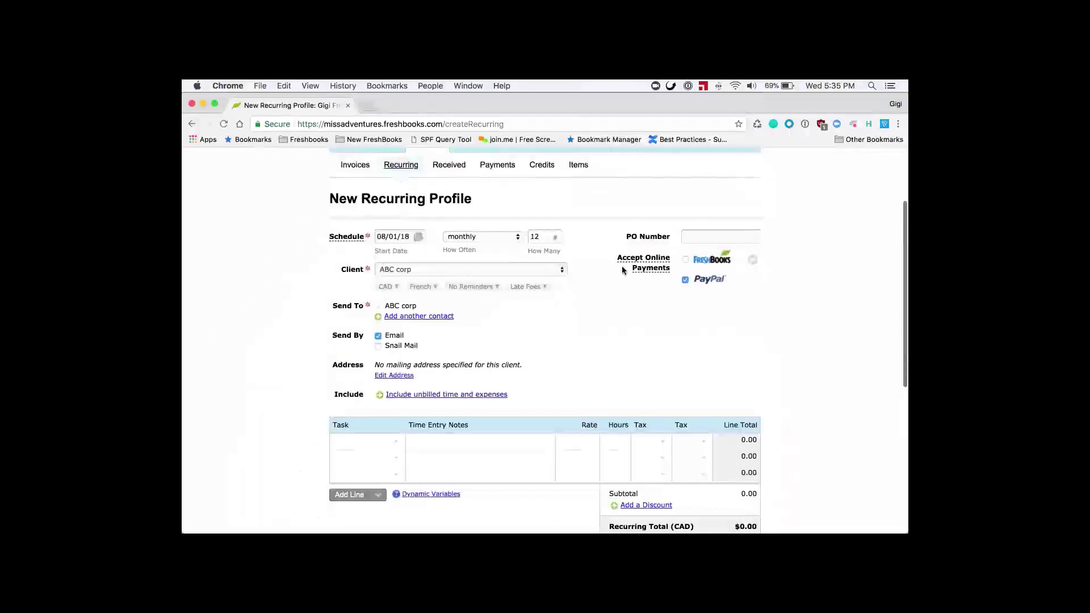
# - Change the recurring profile's accepted online payment option from PayPal to FreshBooks
pyautogui.click(686, 280)
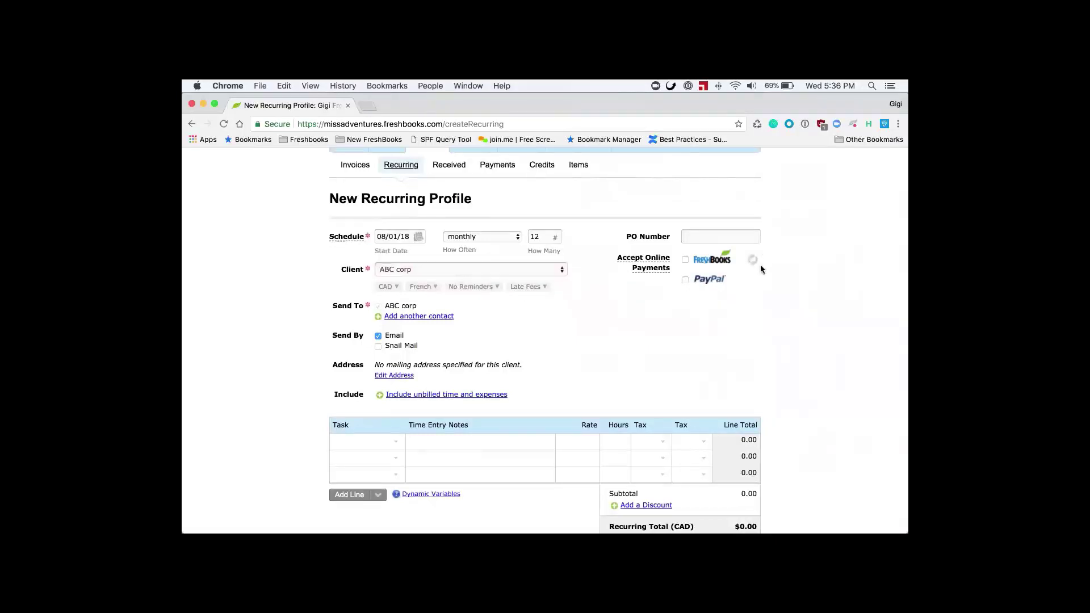
pyautogui.click(686, 260)
pyautogui.scroll(-5, 602, 302)
pyautogui.scroll(3, 603, 302)
pyautogui.scroll(5, 603, 303)
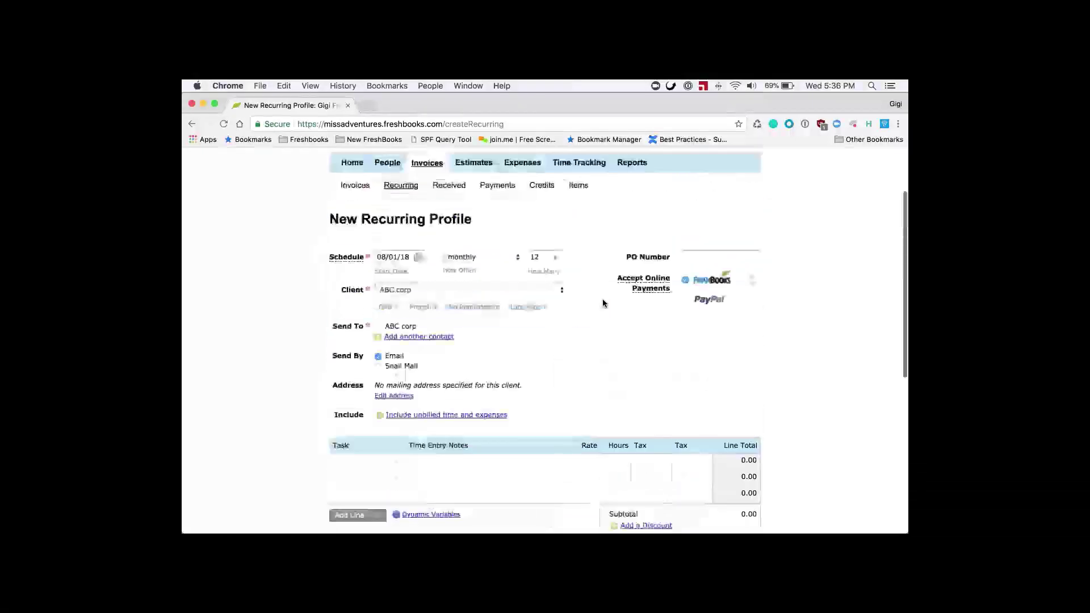
# - Leave the recurring profile form without saving and review the Recurring Profiles list and its legend
pyautogui.click(399, 208)
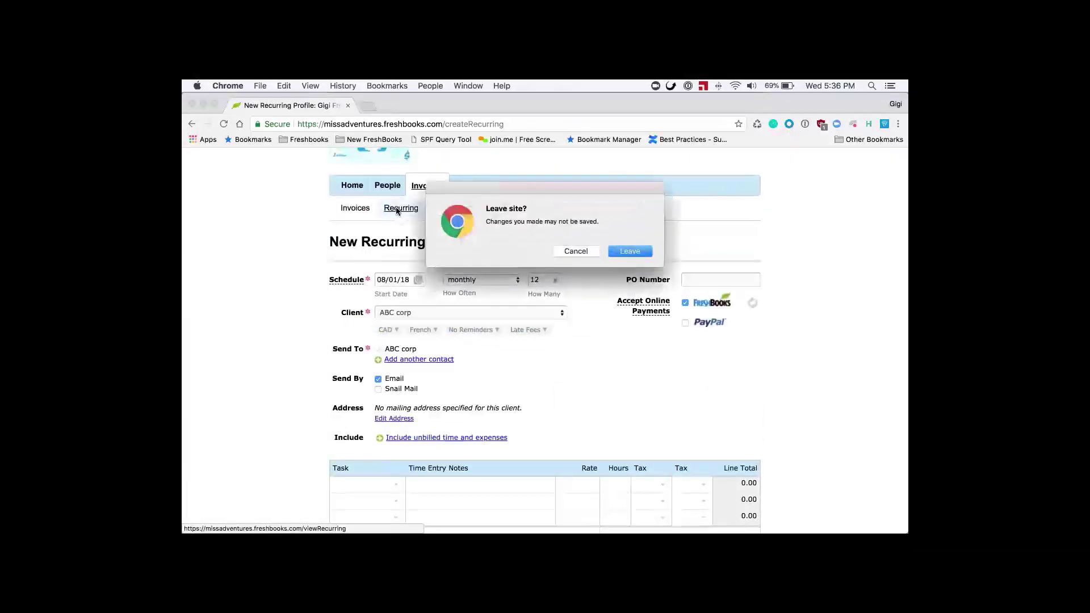
pyautogui.click(628, 251)
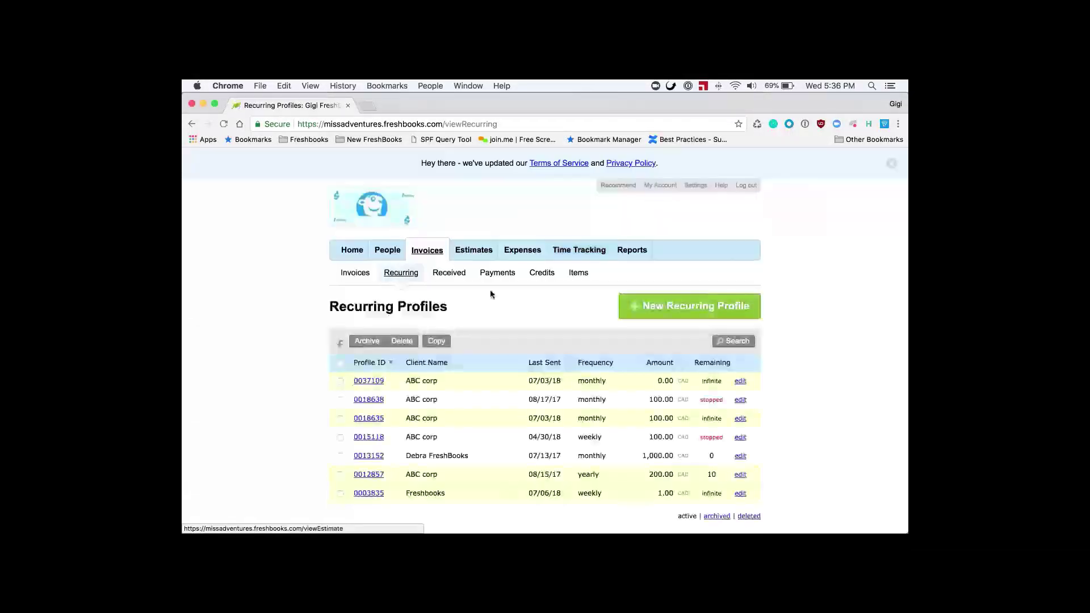
pyautogui.scroll(-3, 502, 303)
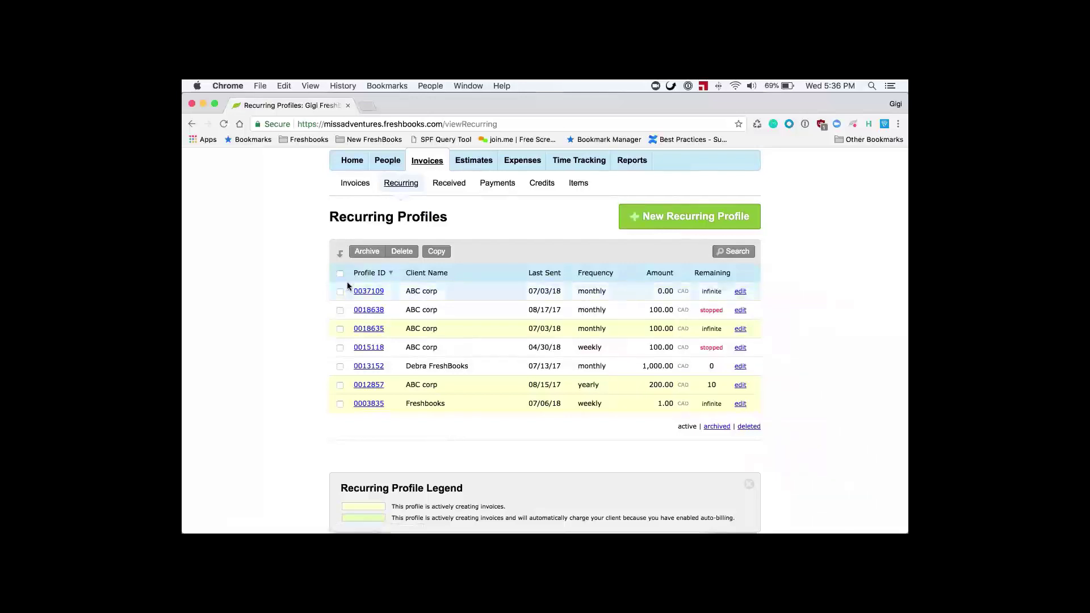
# - View the invoices generated by the monthly ABC corp recurring profile with the 0.00 amount
pyautogui.click(374, 292)
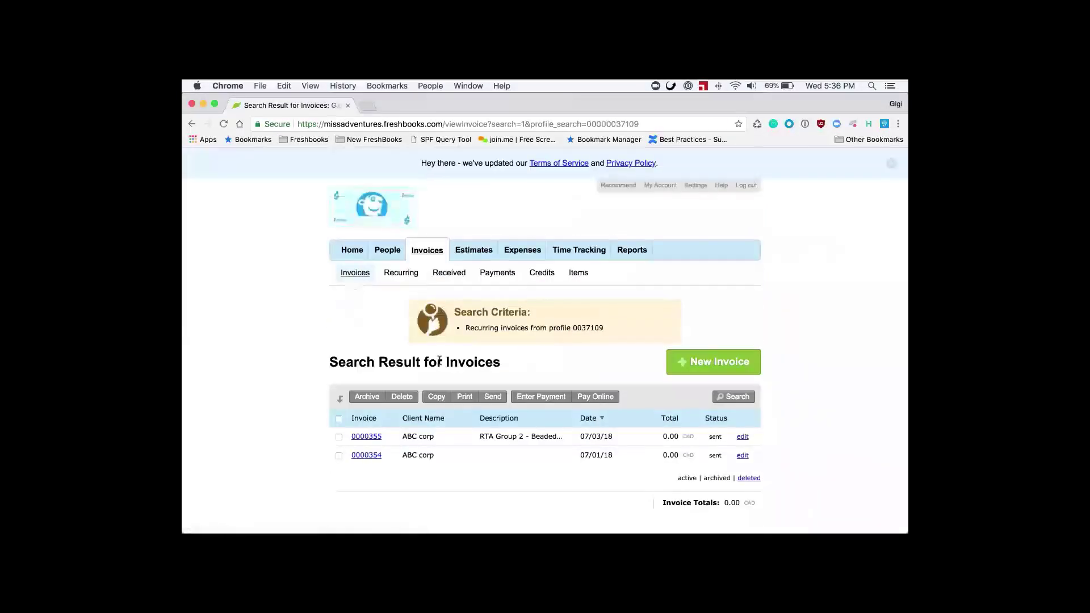
pyautogui.scroll(-2, 439, 360)
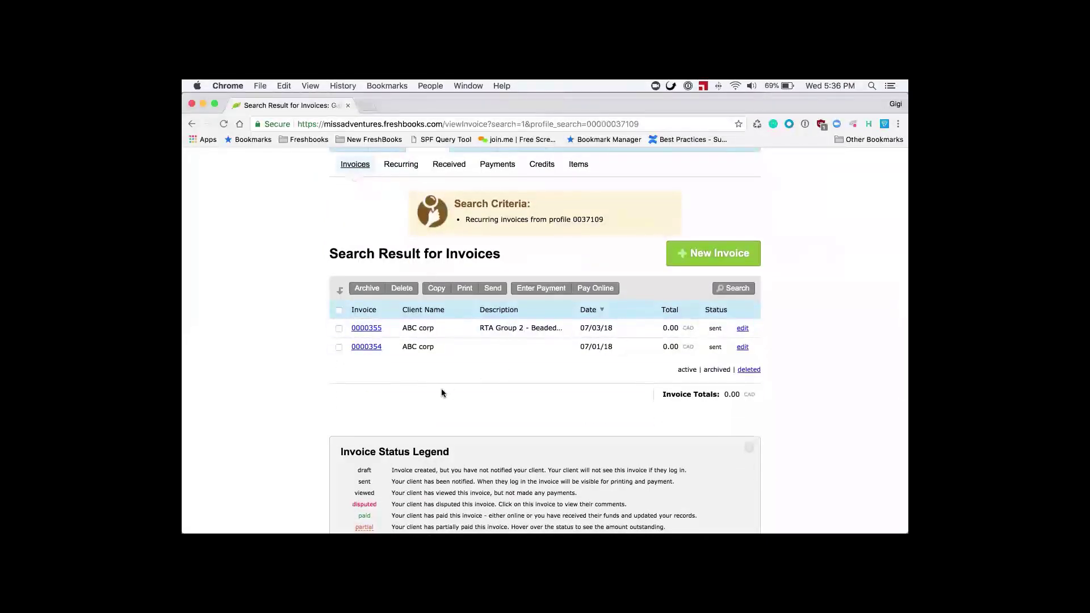
pyautogui.scroll(5, 442, 390)
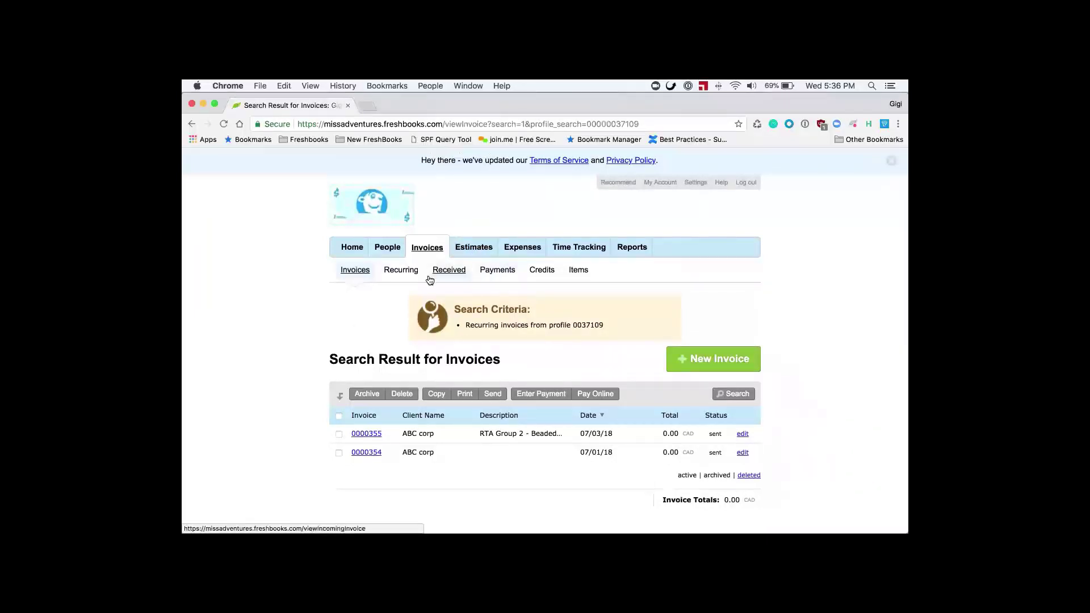
# - Open the Items list and browse the saved items with their descriptions and unit costs
pyautogui.click(572, 271)
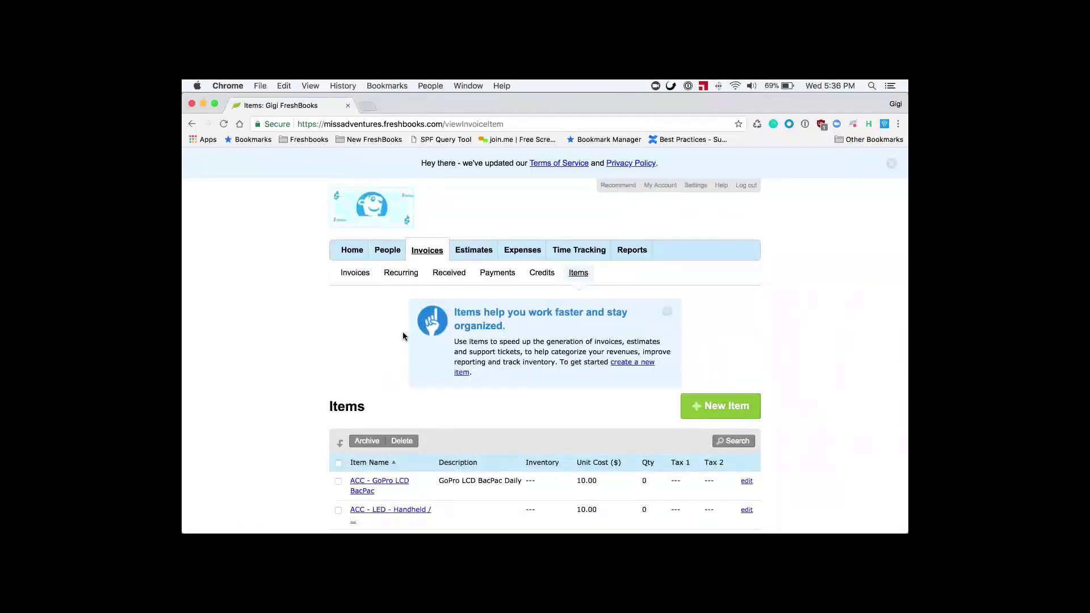
pyautogui.scroll(-10, 325, 376)
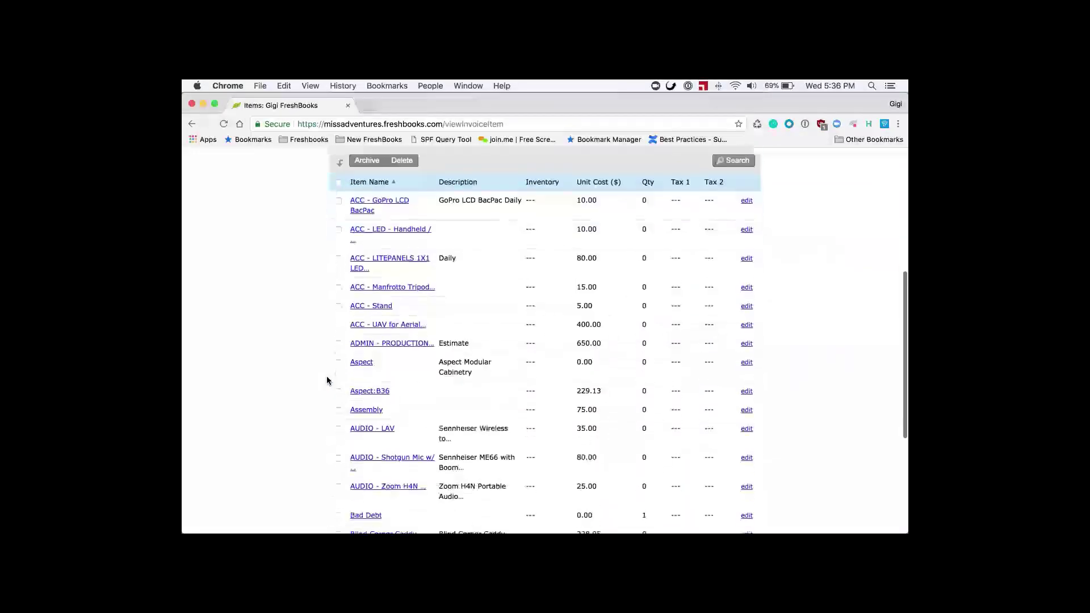
pyautogui.scroll(10, 327, 380)
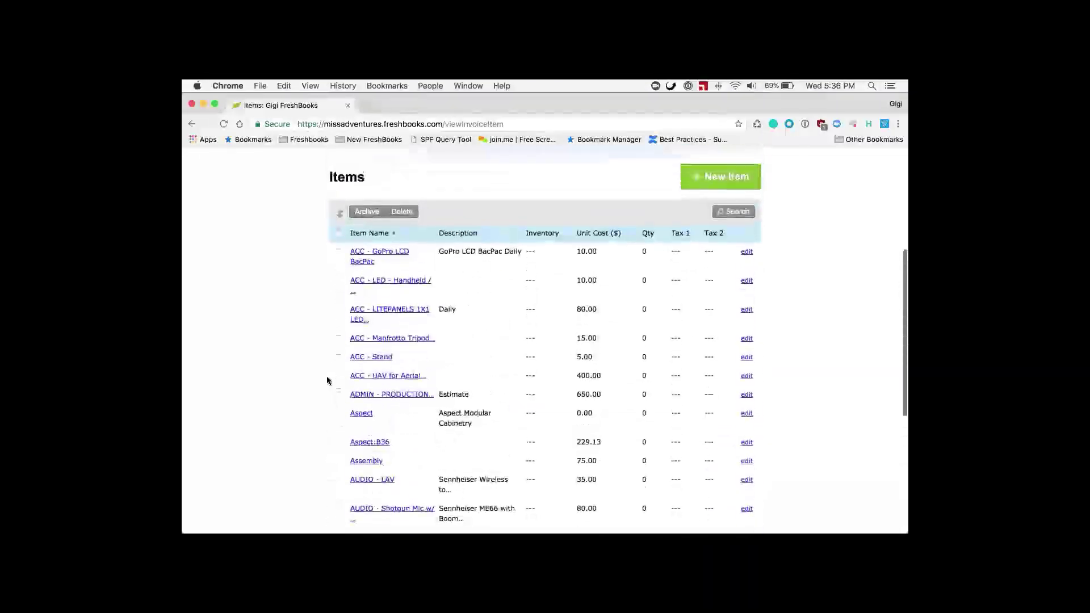
pyautogui.scroll(2, 326, 381)
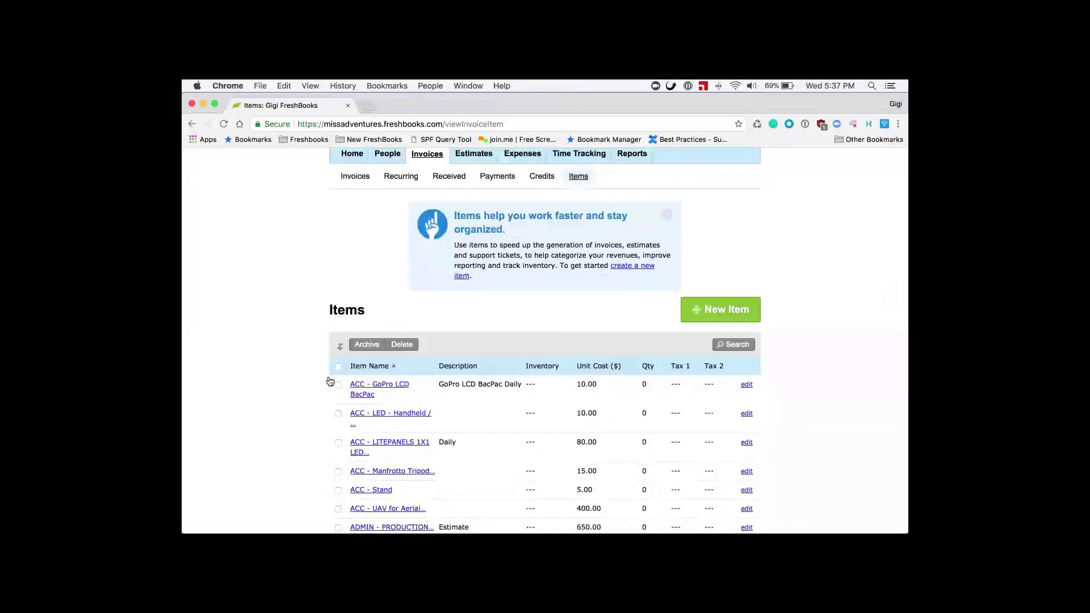
# - Open the Credits list and browse the recorded client credits with their dates and totals
pyautogui.click(747, 385)
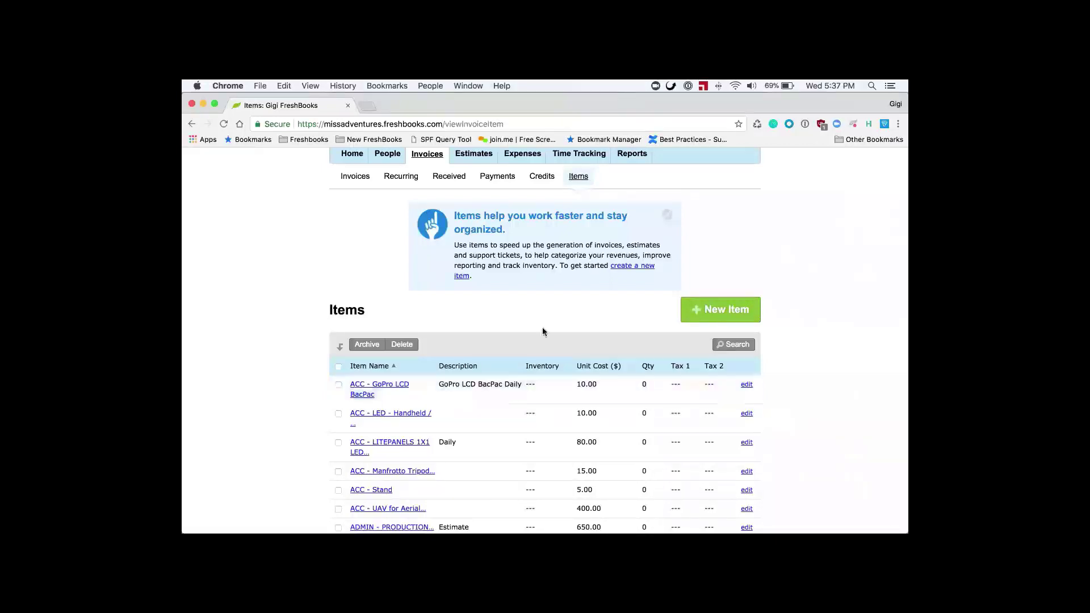
pyautogui.scroll(2, 527, 317)
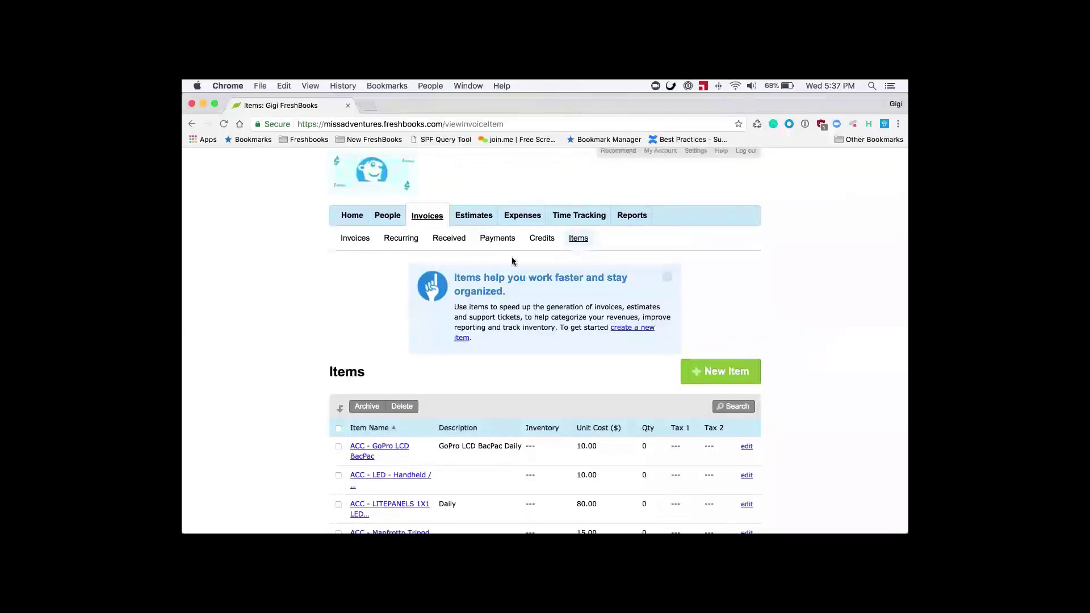
pyautogui.click(542, 239)
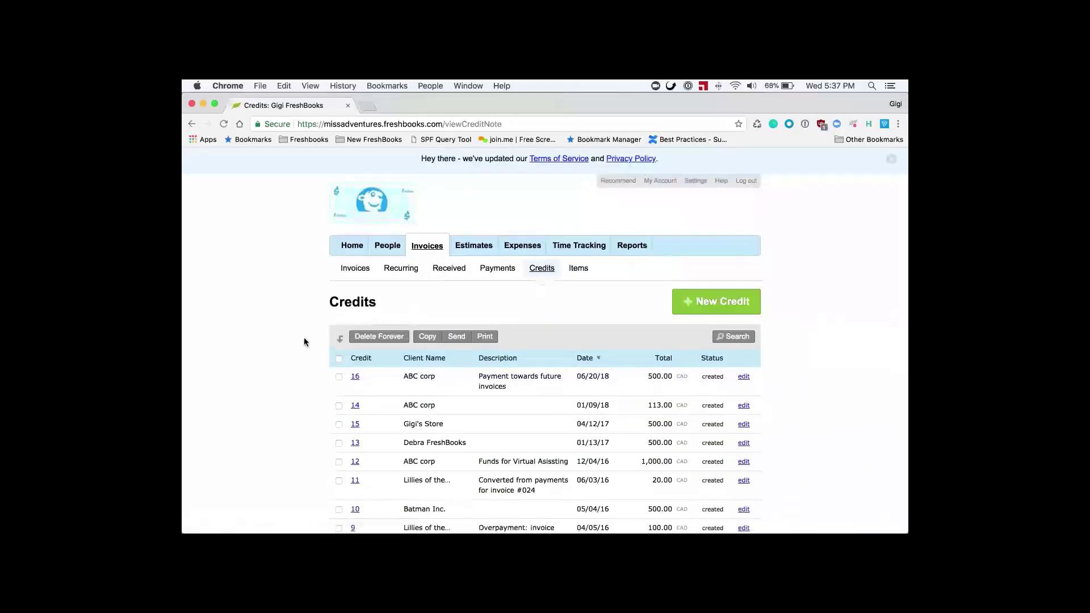
pyautogui.scroll(-3, 304, 340)
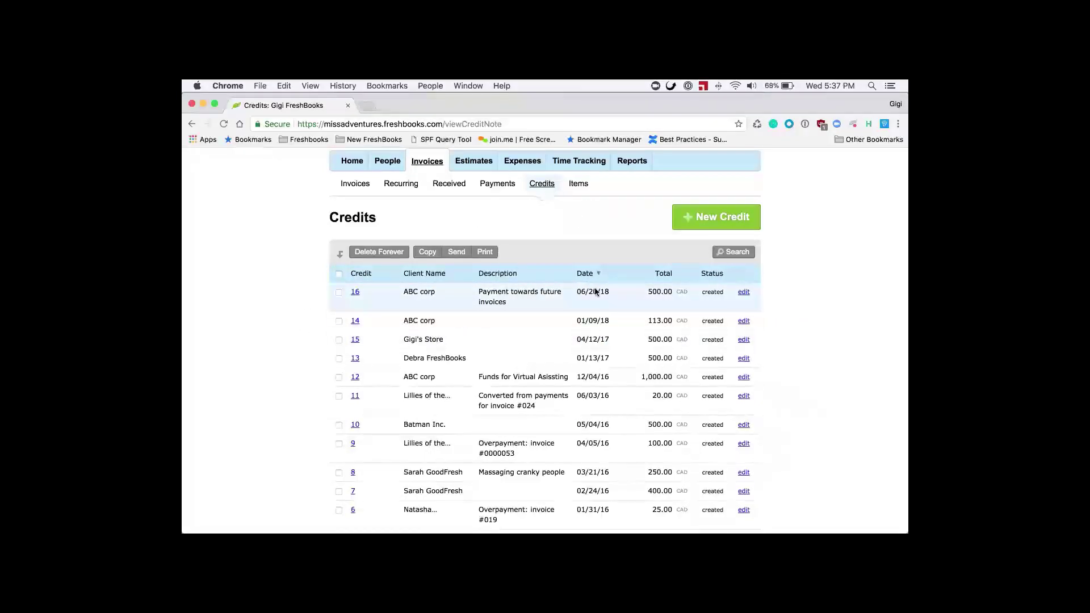
# - Open the ABC corp client details from the Credits list and view the client's outstanding CAD invoices
pyautogui.tripleClick(428, 297)
pyautogui.click(497, 301)
pyautogui.tripleClick(421, 298)
pyautogui.click(422, 298)
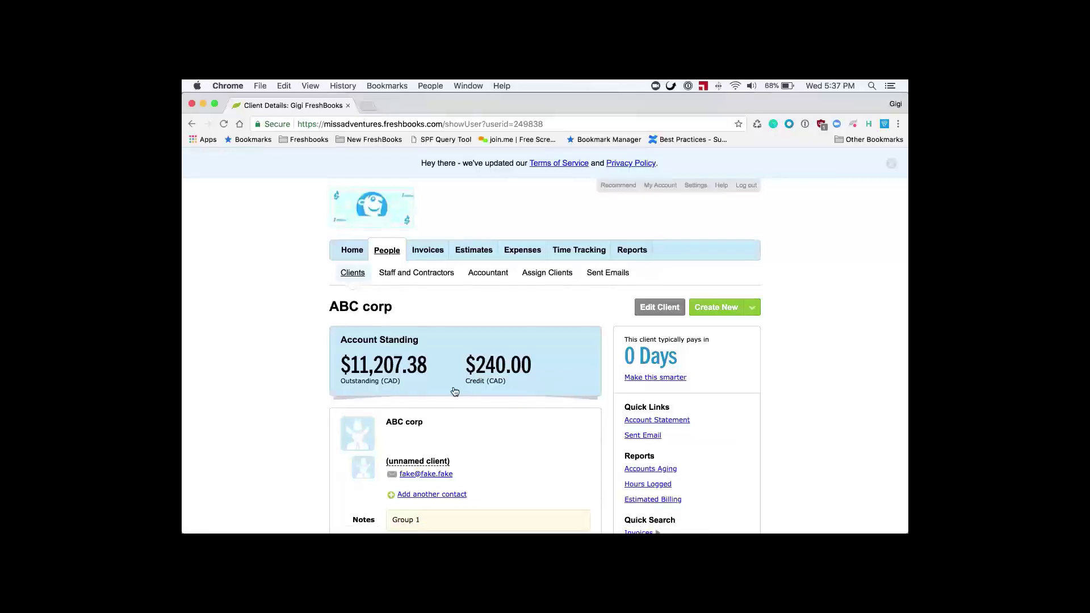
pyautogui.click(400, 368)
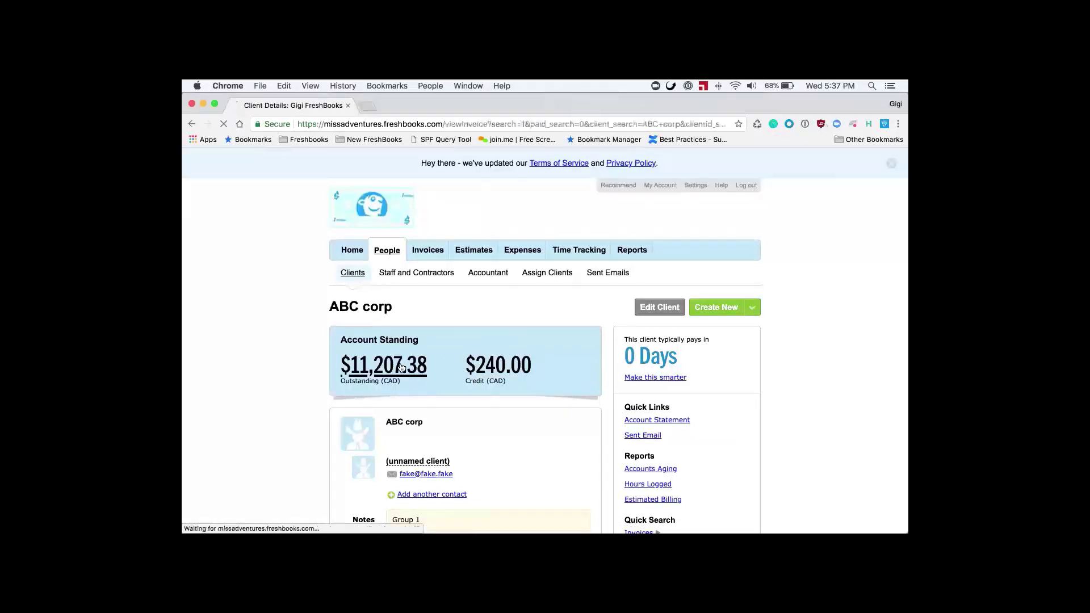
pyautogui.scroll(-3, 543, 380)
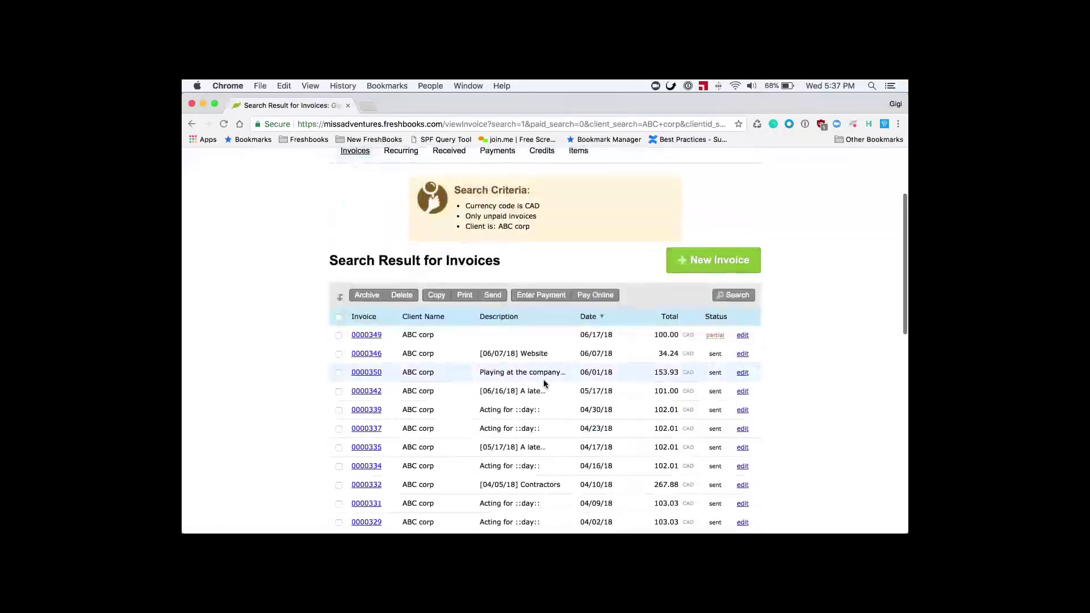
# - Record a 34.24 CAD payment on ABC corp invoice 0000346 using the client's available credit as the method
pyautogui.doubleClick(362, 354)
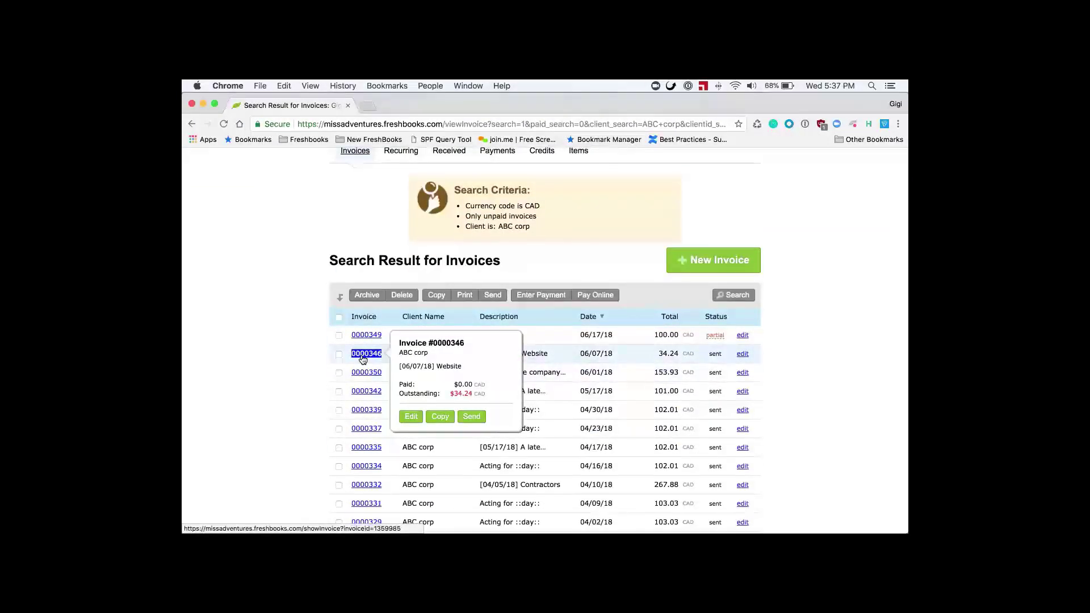
pyautogui.click(363, 354)
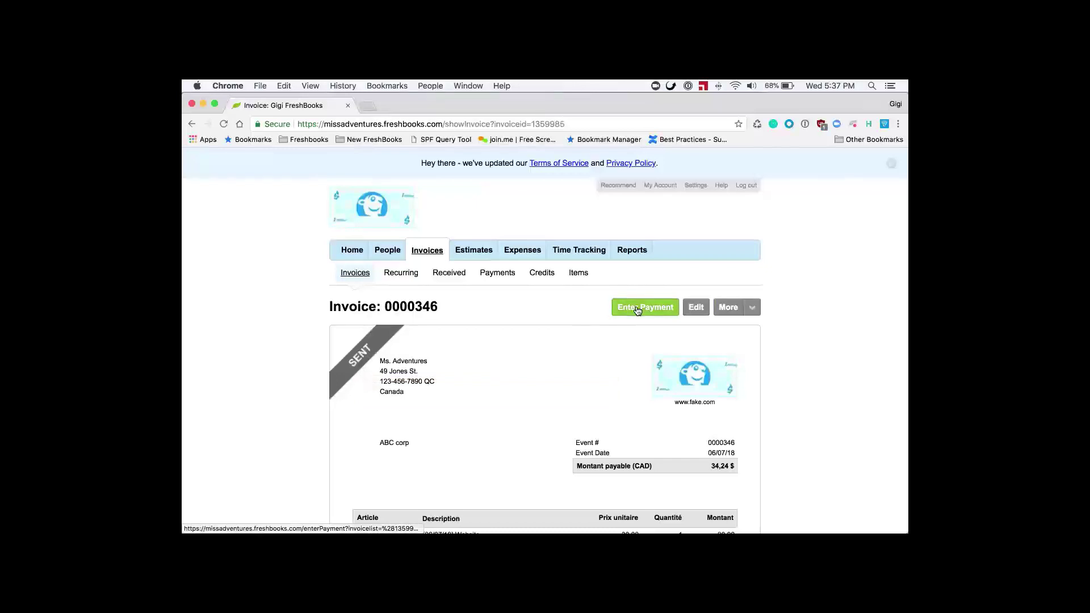
pyautogui.click(637, 310)
pyautogui.scroll(-3, 553, 408)
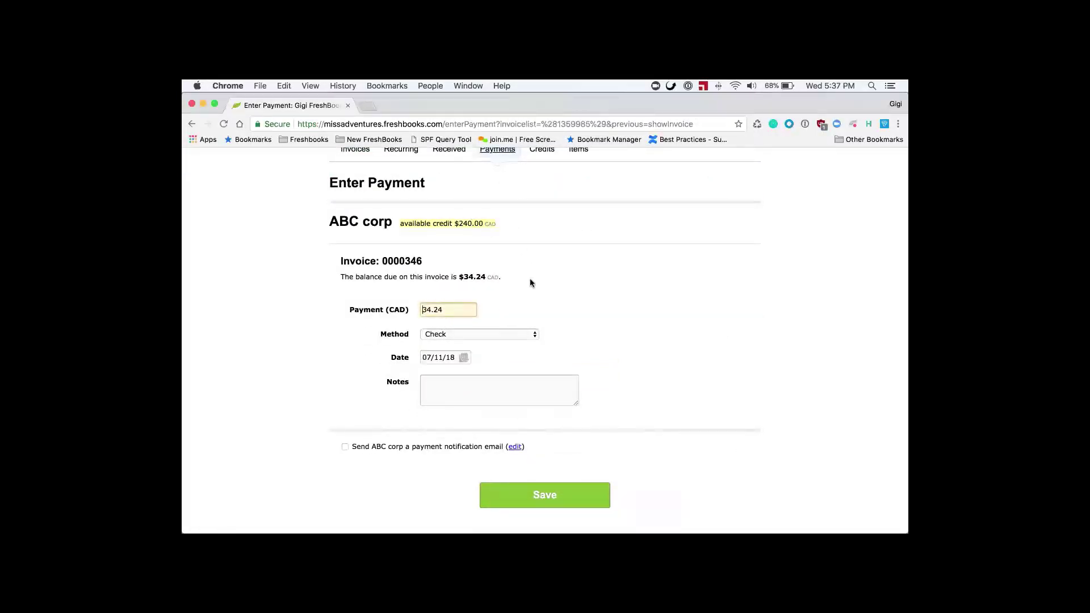
pyautogui.click(480, 334)
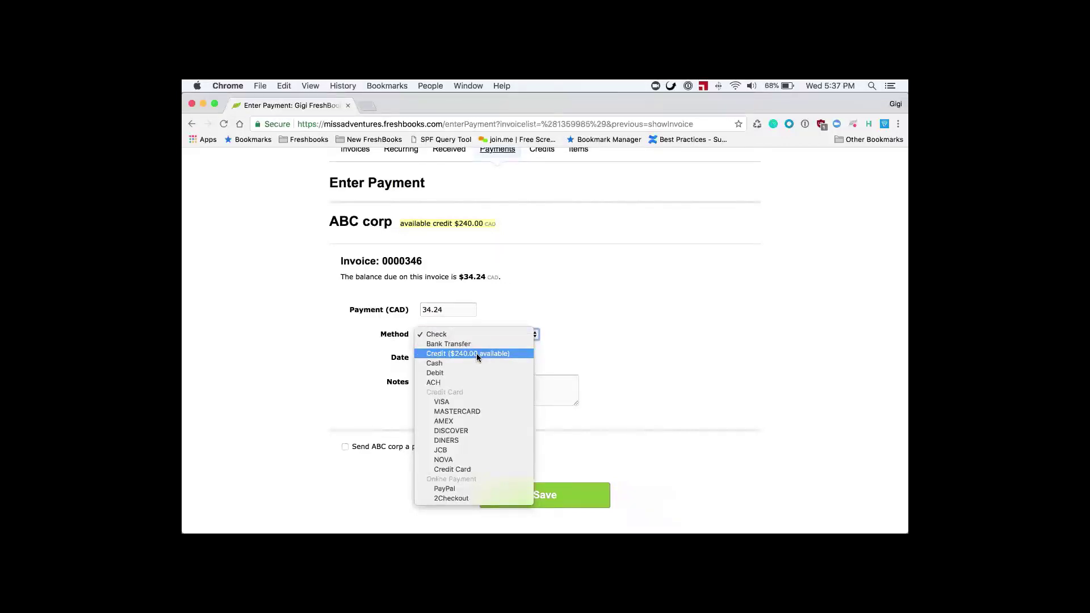
pyautogui.click(475, 353)
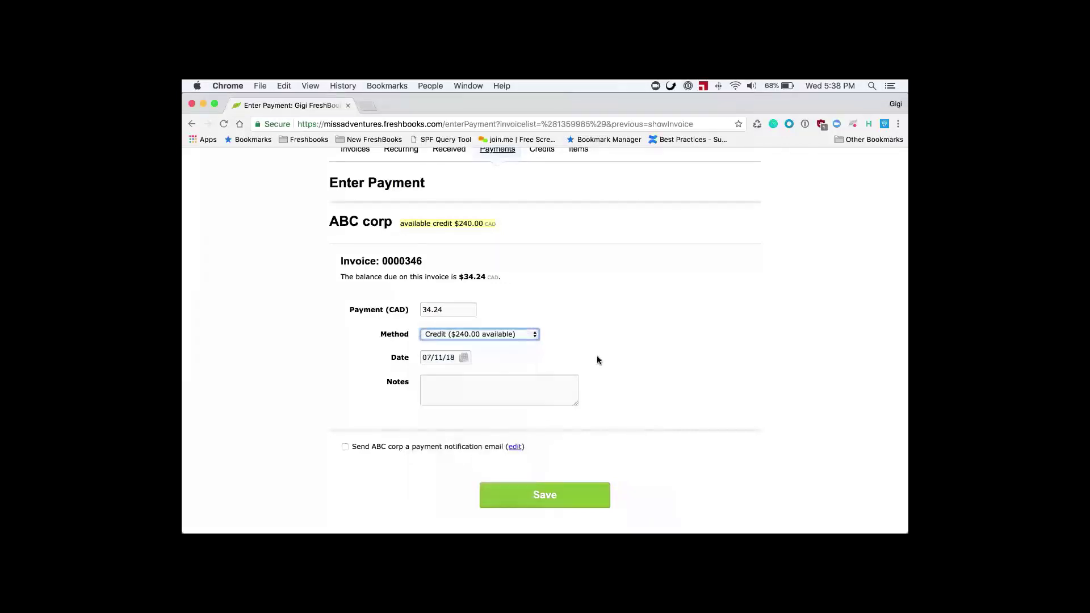
pyautogui.click(550, 496)
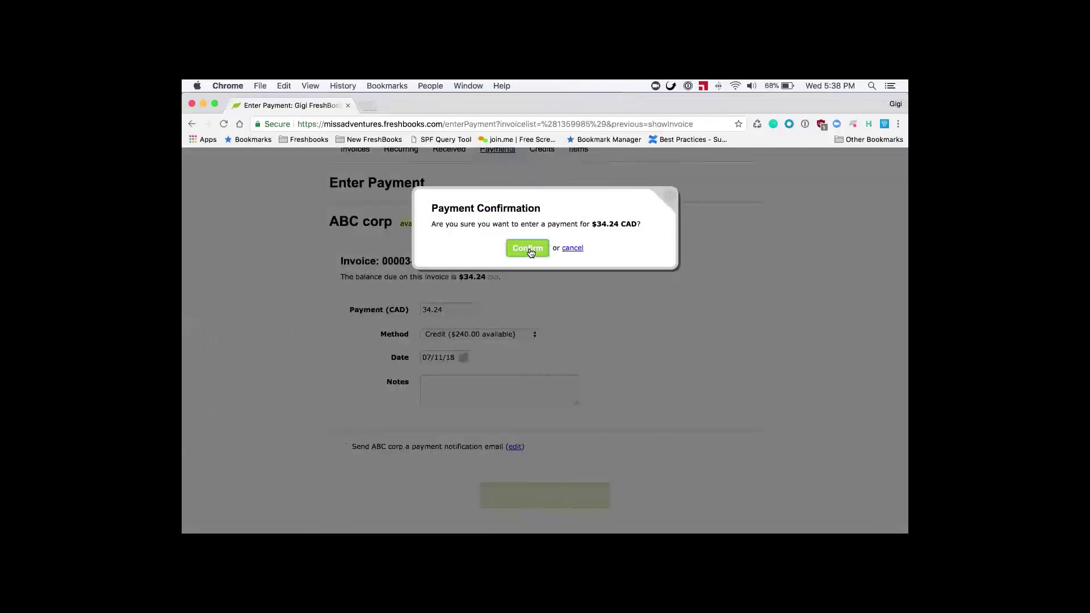
pyautogui.click(528, 249)
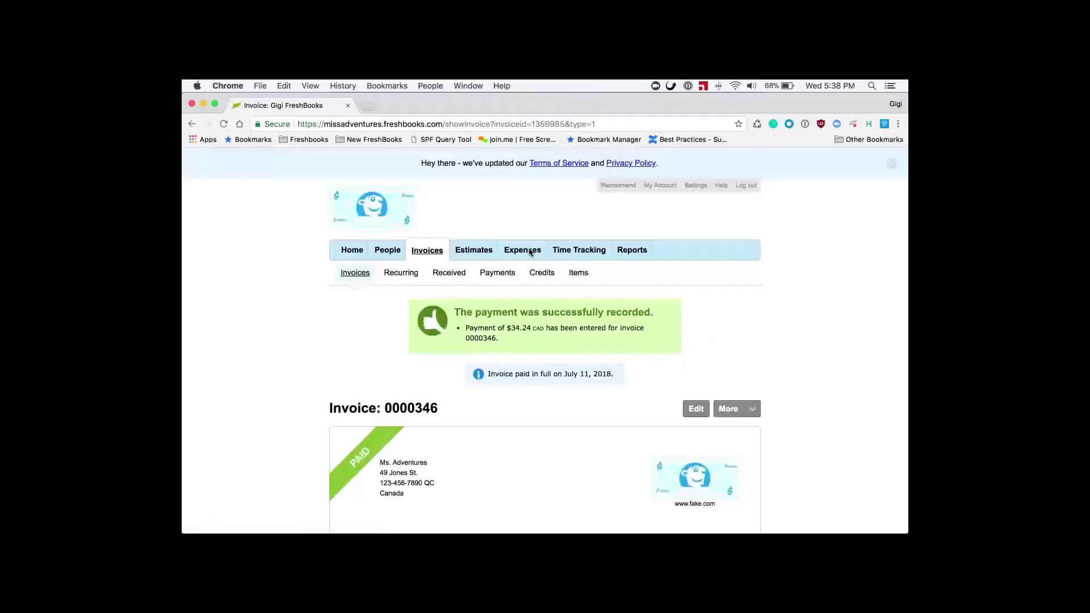
# - Open the Payments list and review the recorded payments, their methods and the total received
pyautogui.click(508, 277)
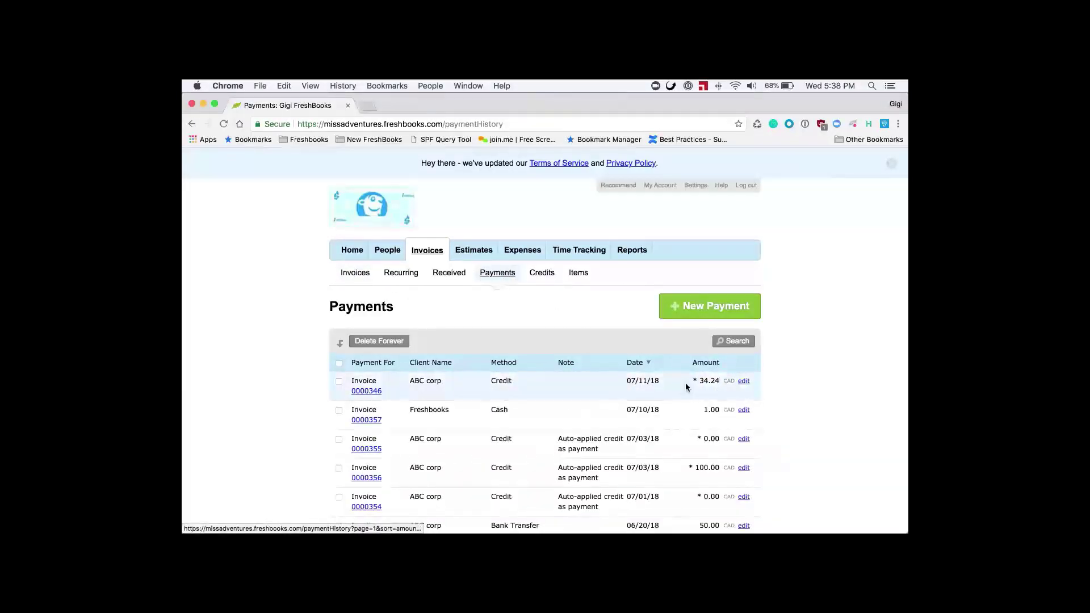
pyautogui.scroll(-3, 650, 446)
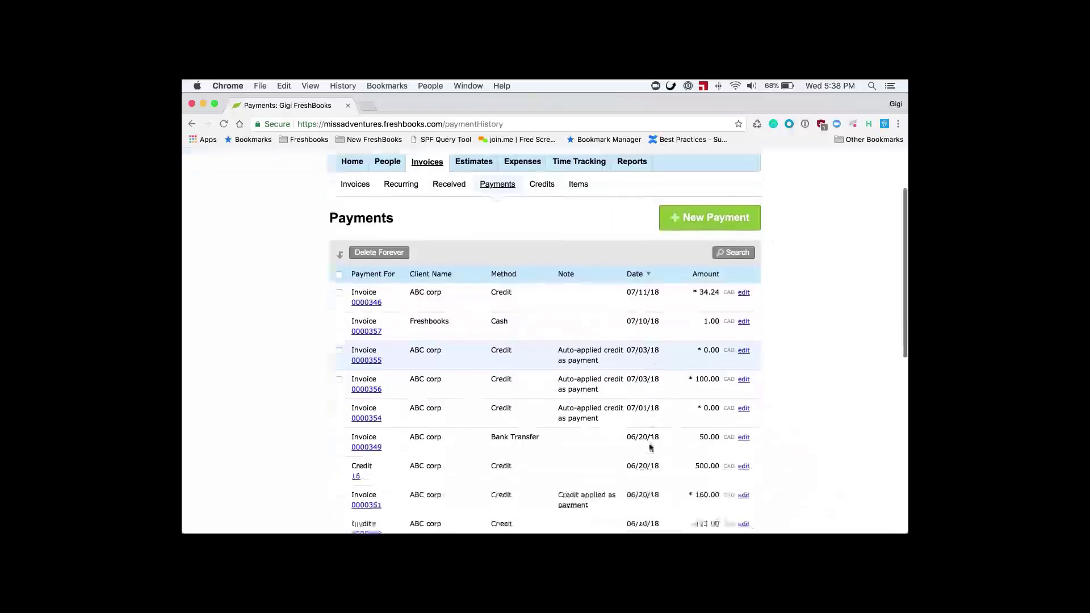
pyautogui.scroll(-10, 650, 448)
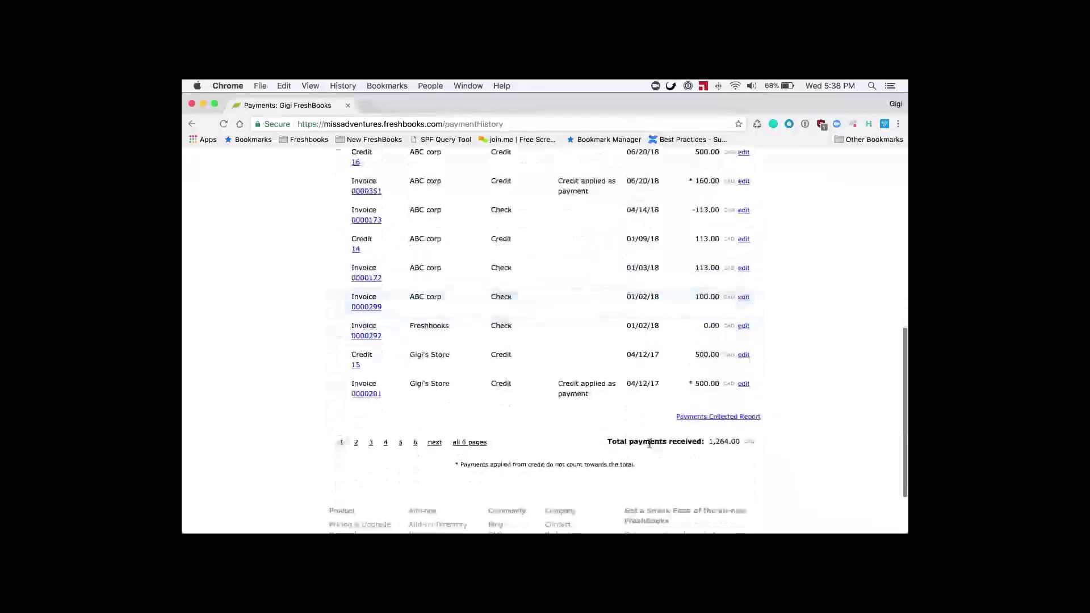
pyautogui.scroll(12, 598, 321)
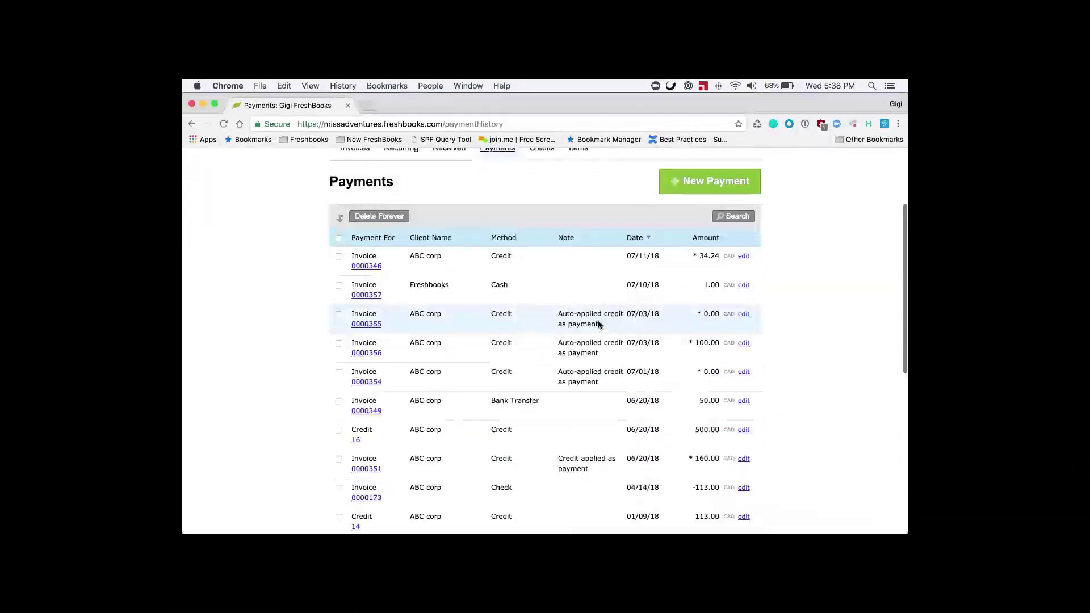
pyautogui.scroll(4, 598, 321)
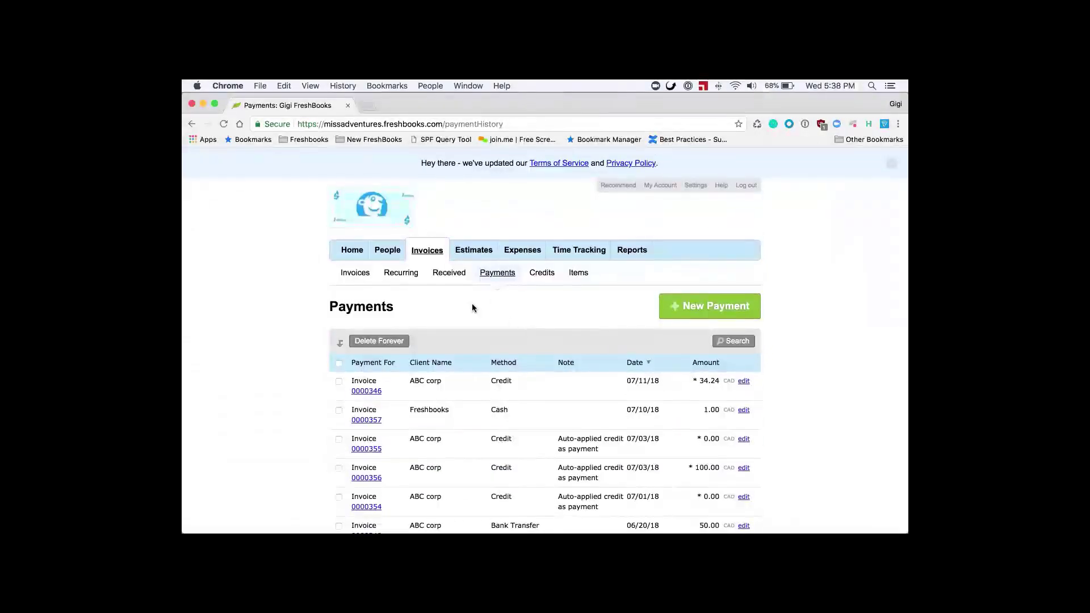
# - Examine the client, line item, terms and notes fields of a new estimate form, and return to the Estimates list without saving
pyautogui.click(474, 252)
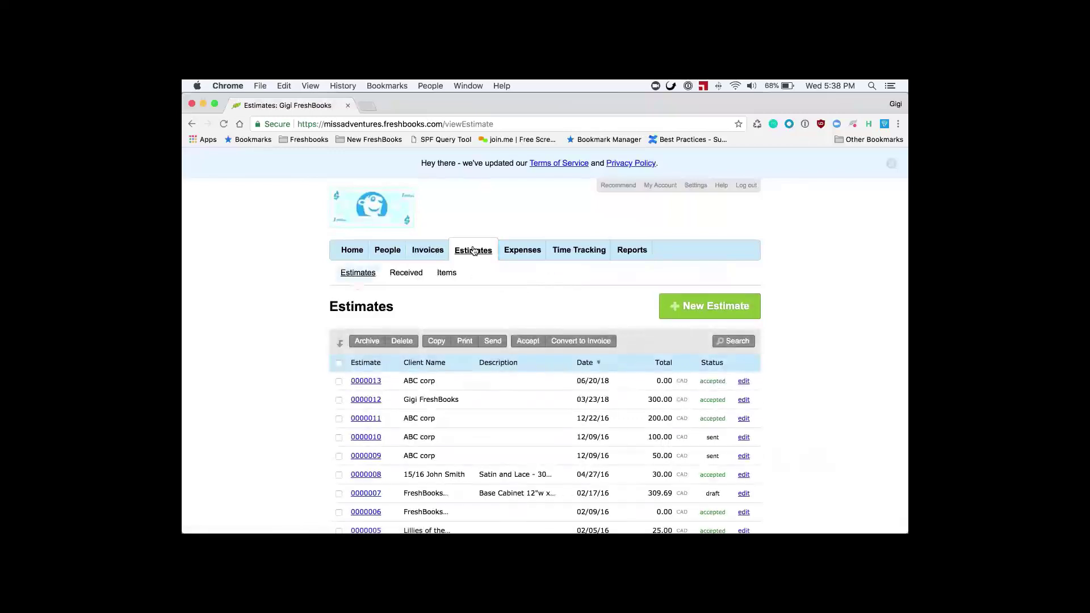
pyautogui.click(698, 317)
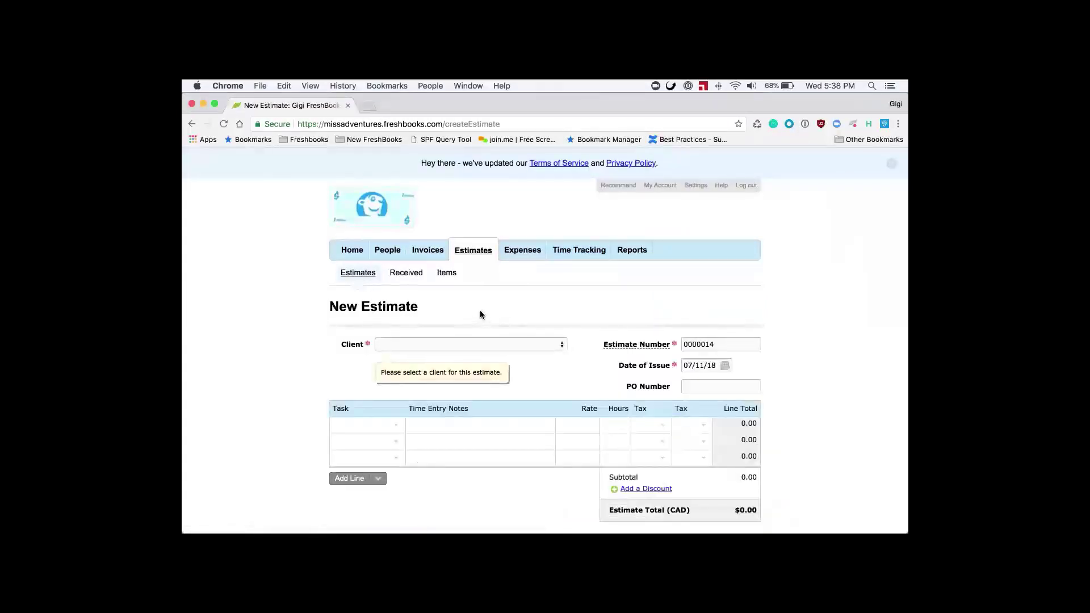
pyautogui.click(515, 344)
pyautogui.click(525, 307)
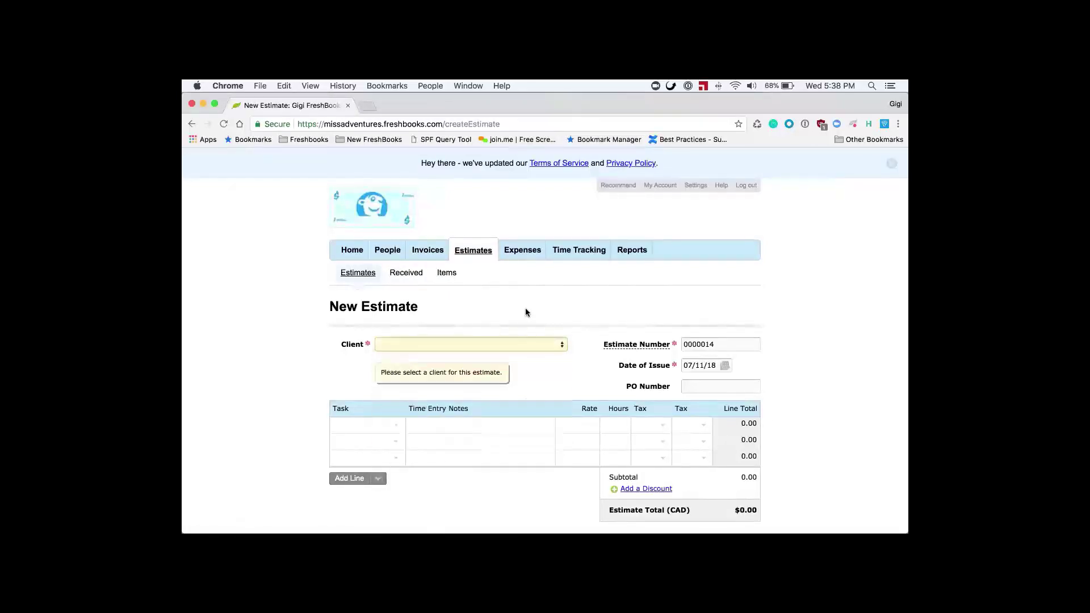
pyautogui.scroll(-3, 594, 361)
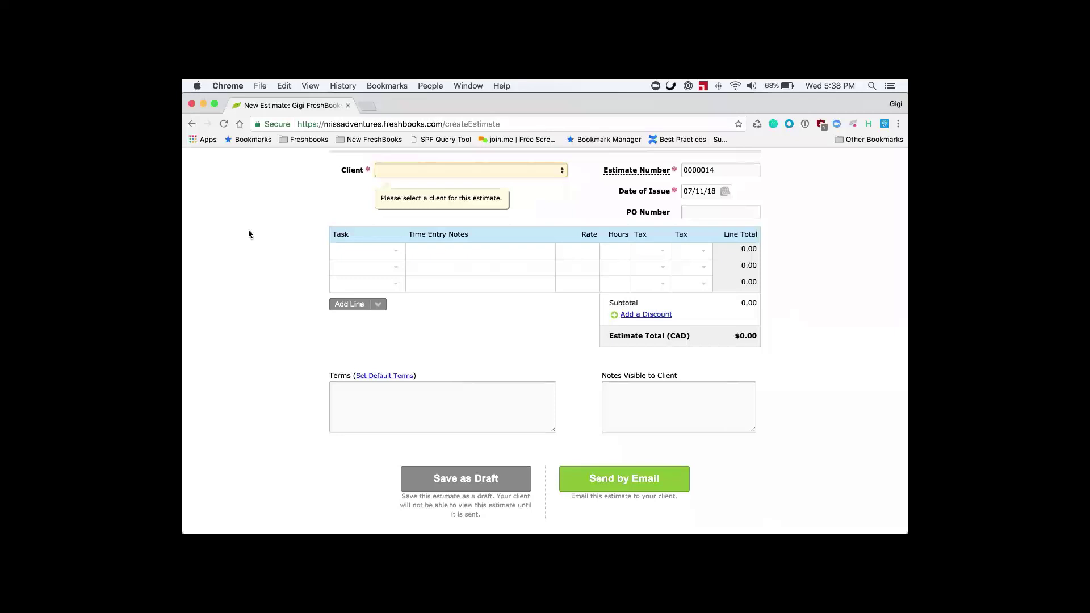
pyautogui.scroll(2, 248, 234)
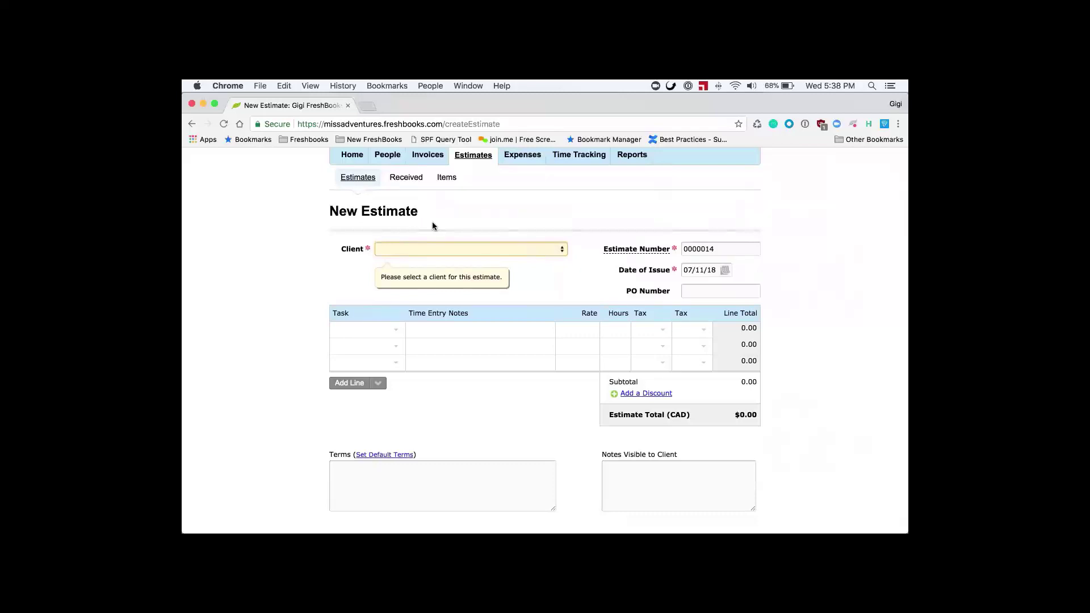
pyautogui.click(353, 177)
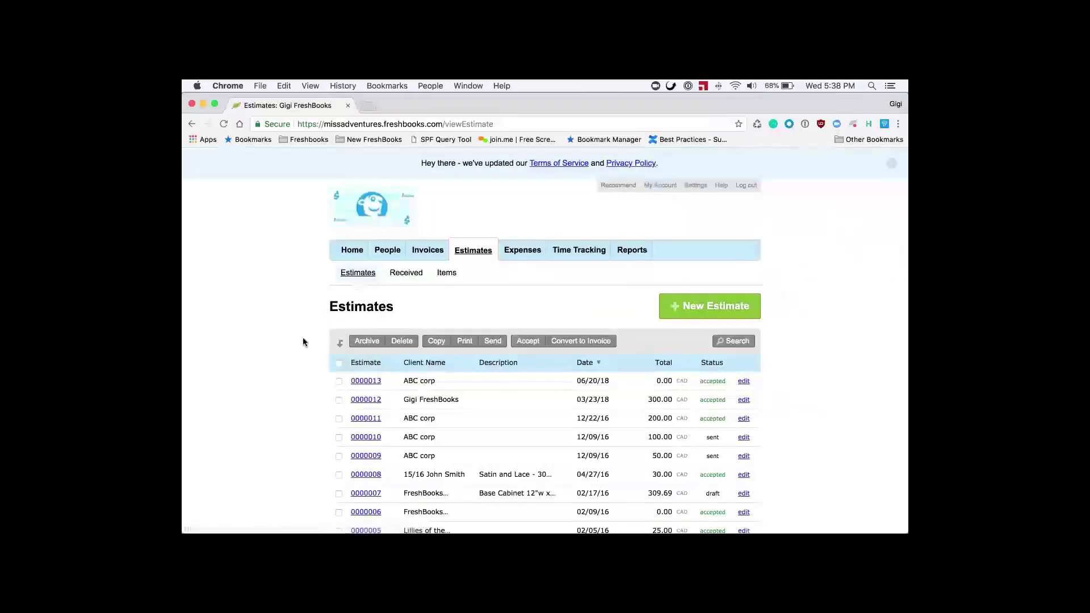
# - Open ABC corp estimate 0000010 from the Estimates list and mark it as accepted
pyautogui.scroll(-2, 303, 341)
pyautogui.scroll(-1, 303, 341)
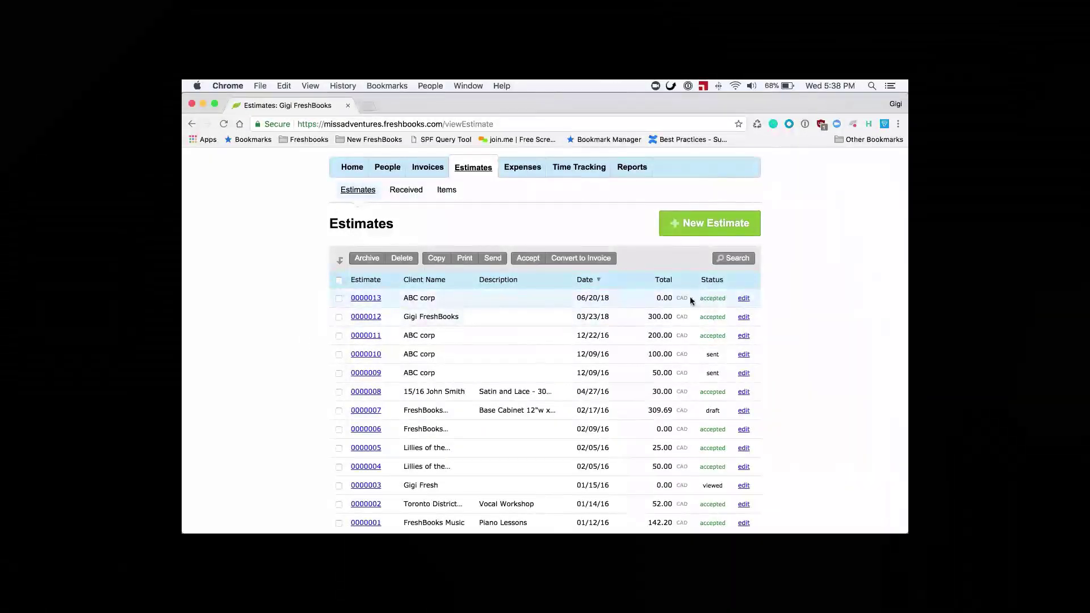
pyautogui.doubleClick(366, 317)
pyautogui.doubleClick(364, 355)
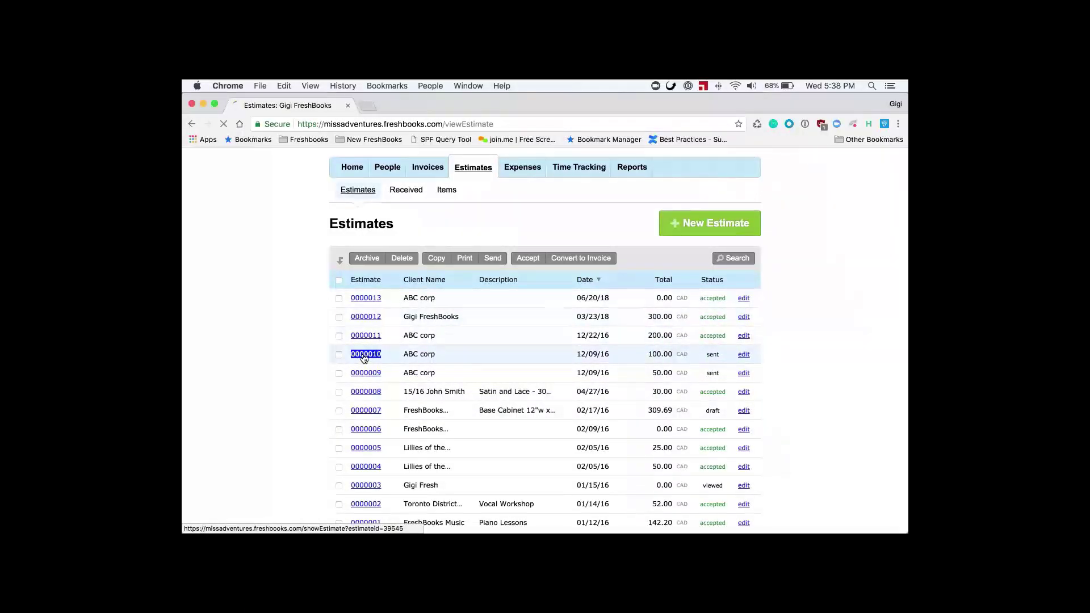
pyautogui.scroll(-5, 429, 403)
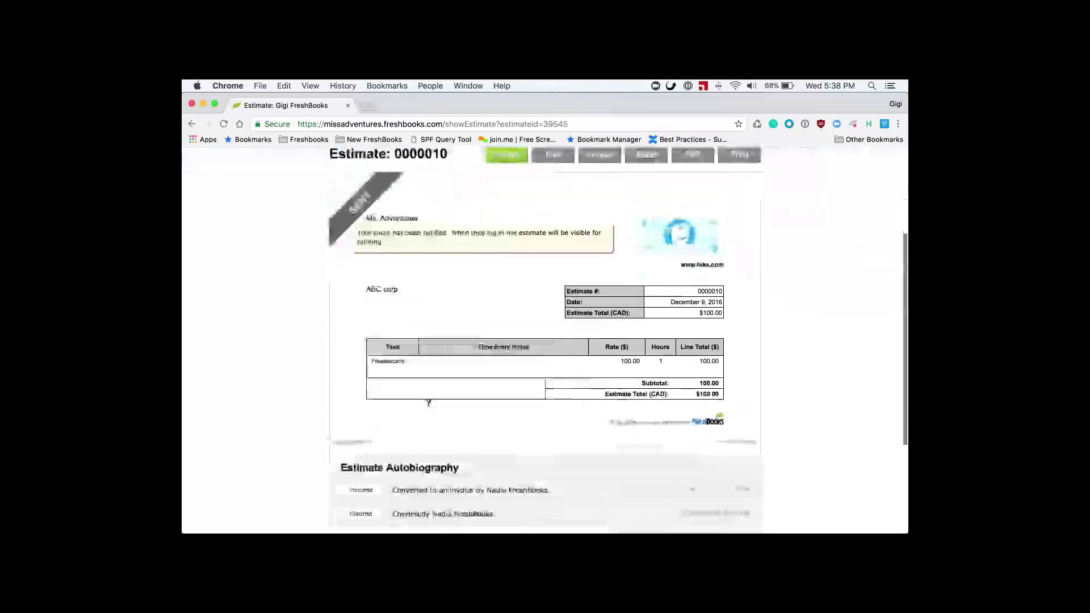
pyautogui.scroll(5, 427, 402)
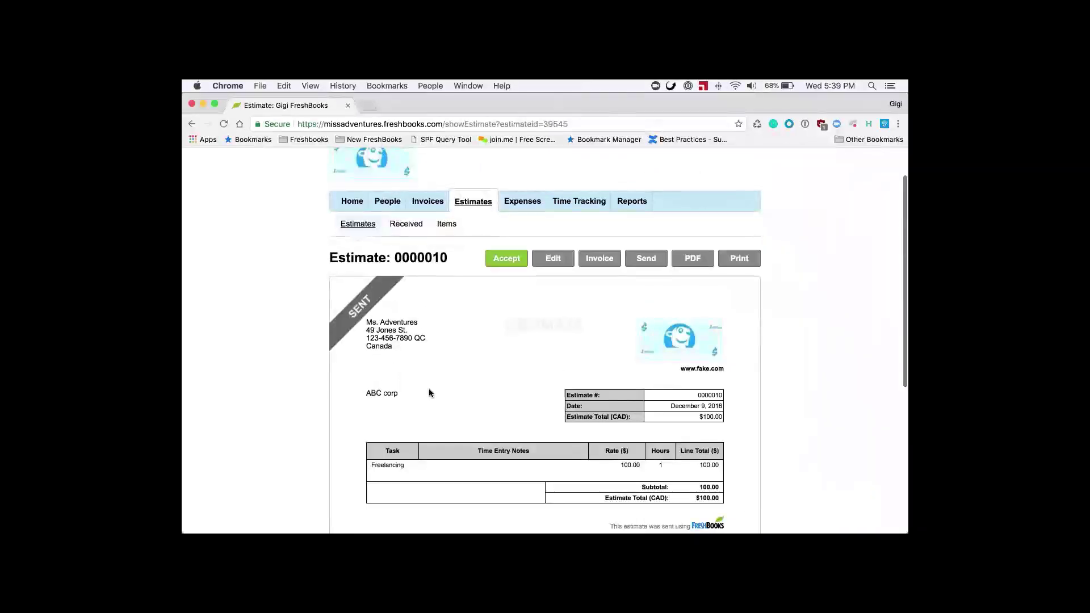
pyautogui.click(520, 261)
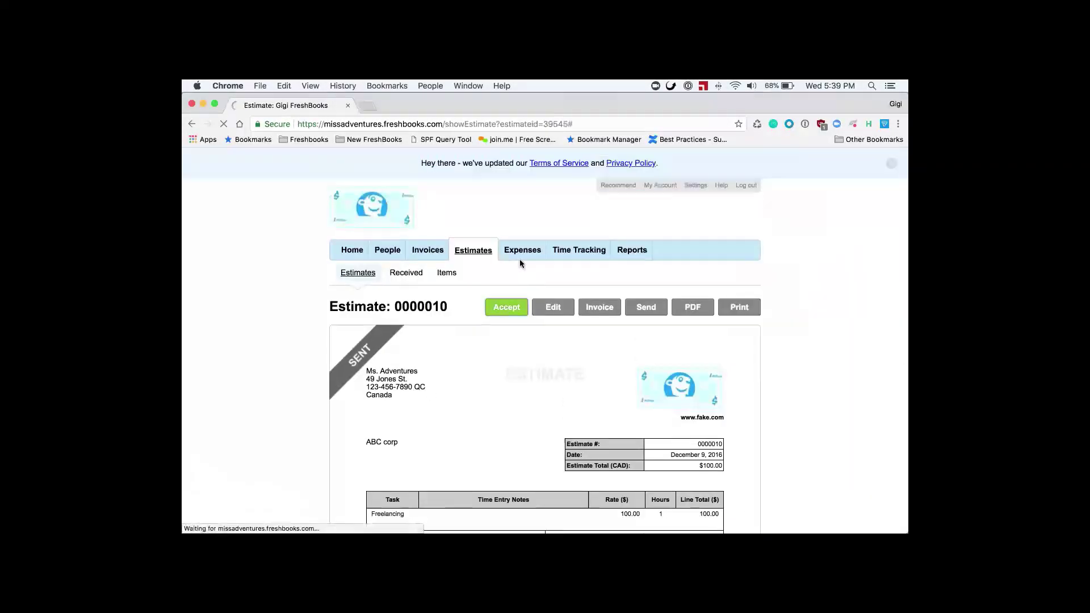
pyautogui.scroll(-3, 275, 427)
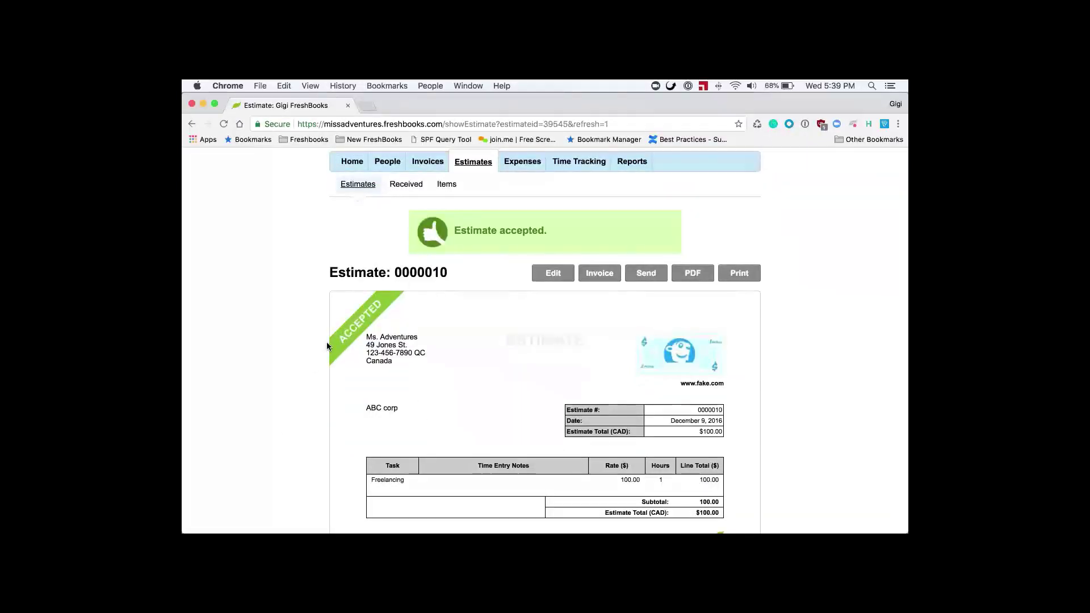
pyautogui.moveTo(379, 310)
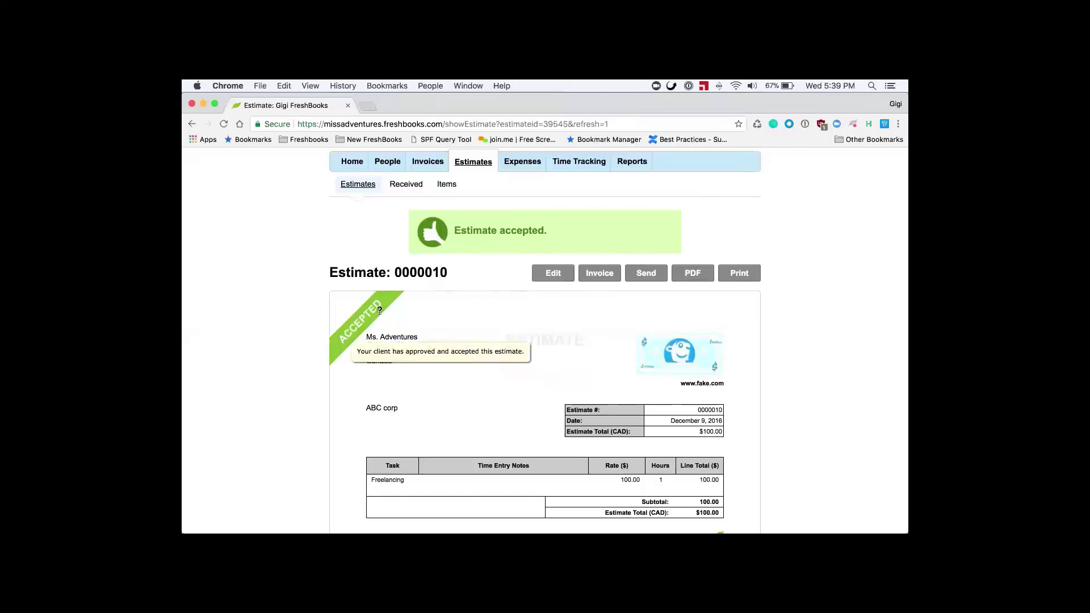
# - Try to convert estimate 0000010 to an invoice from the Estimates list, and clear its selection
pyautogui.click(349, 188)
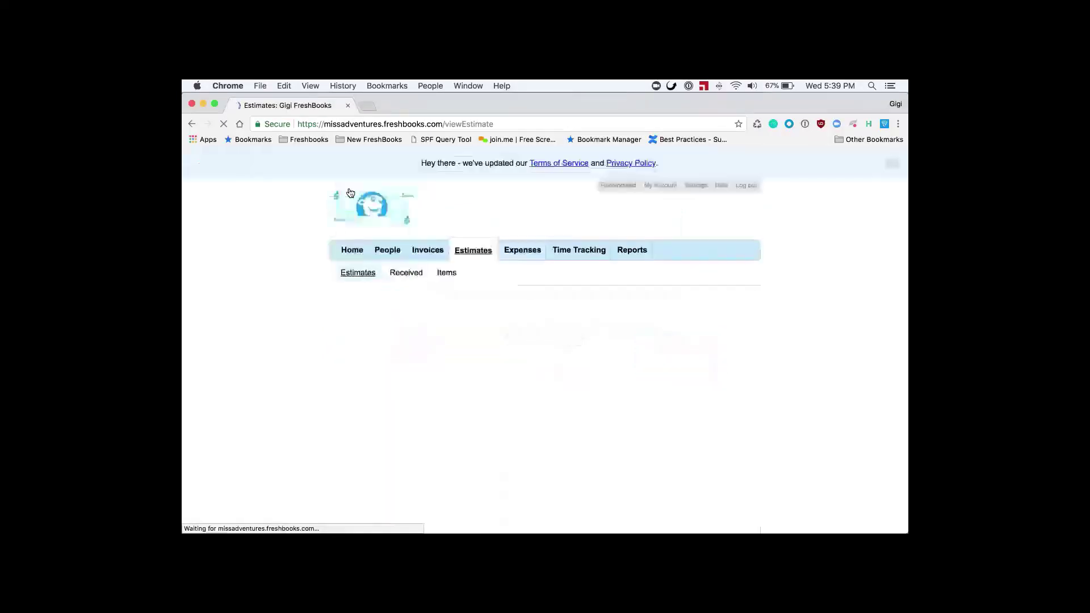
pyautogui.scroll(-4, 292, 347)
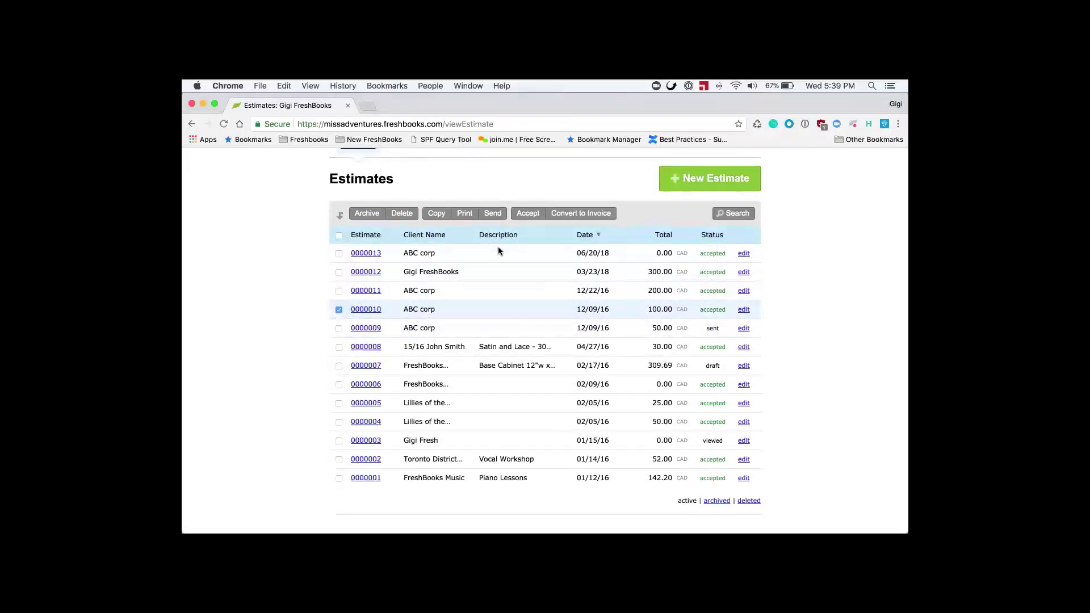
pyautogui.click(567, 214)
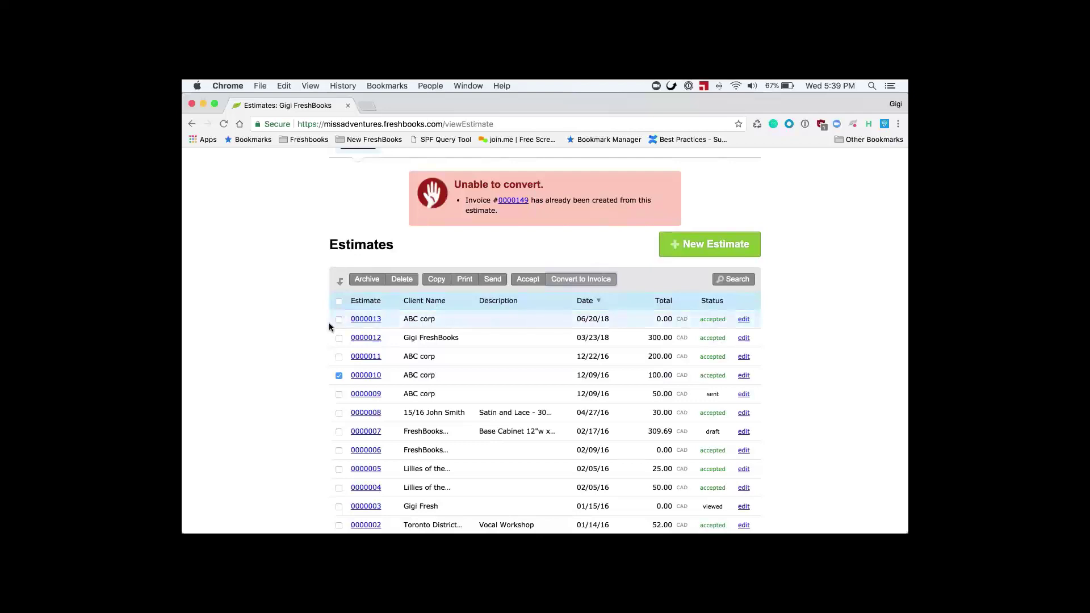
pyautogui.scroll(-2, 328, 322)
pyautogui.click(339, 308)
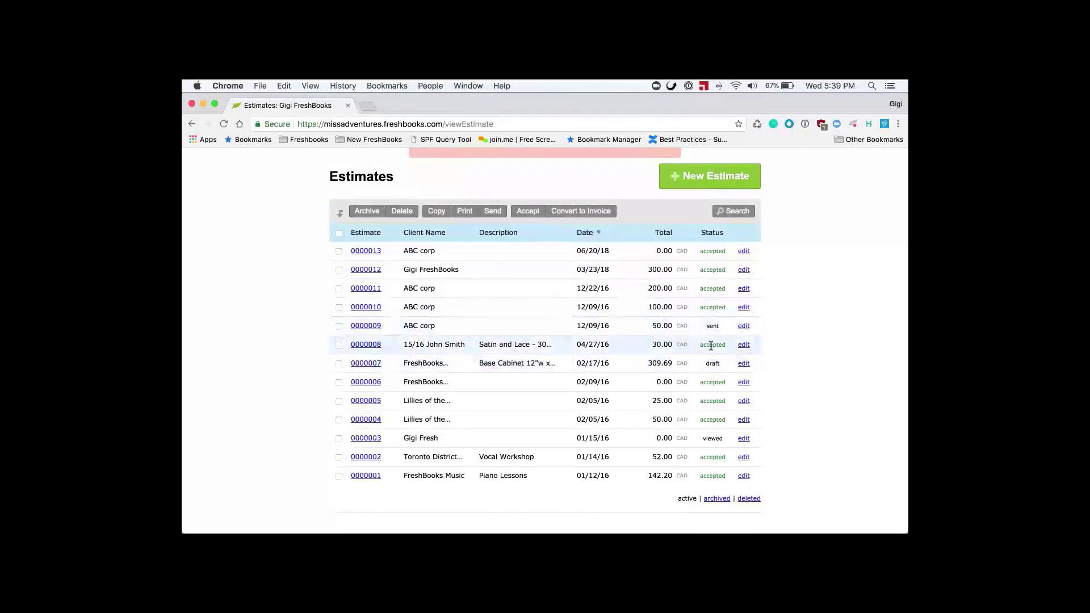
# - Review the estimates list and the Estimate Status Legend below it
pyautogui.scroll(-5, 809, 384)
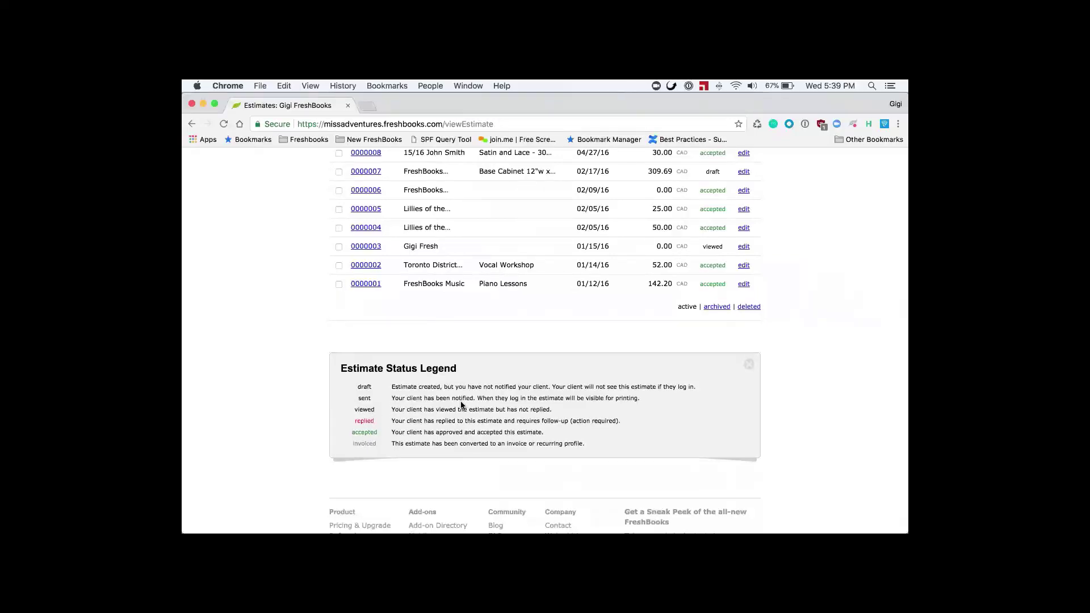
pyautogui.scroll(10, 460, 401)
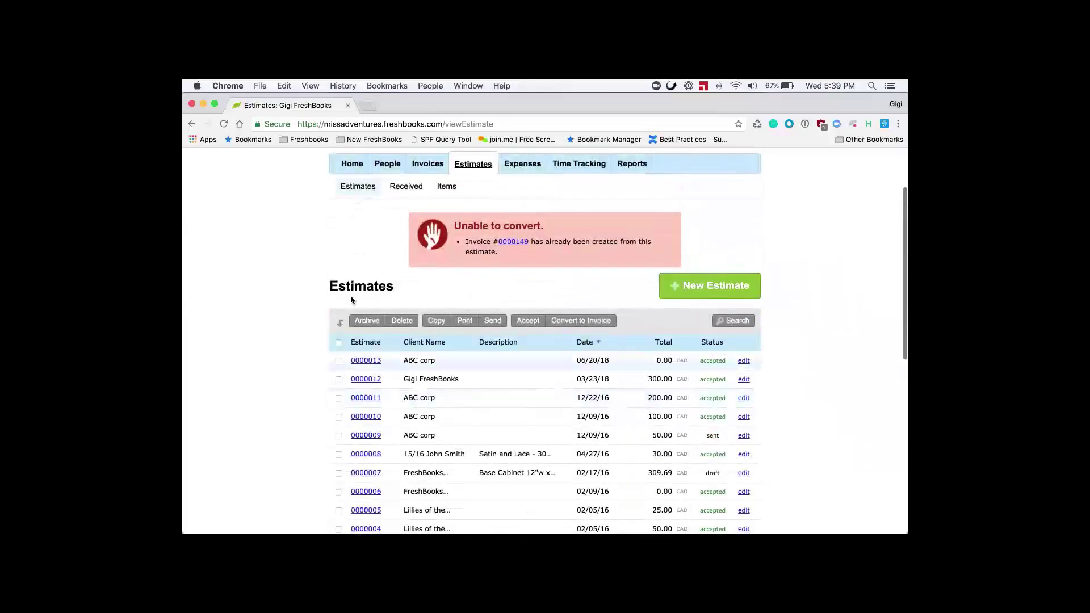
pyautogui.scroll(2, 345, 249)
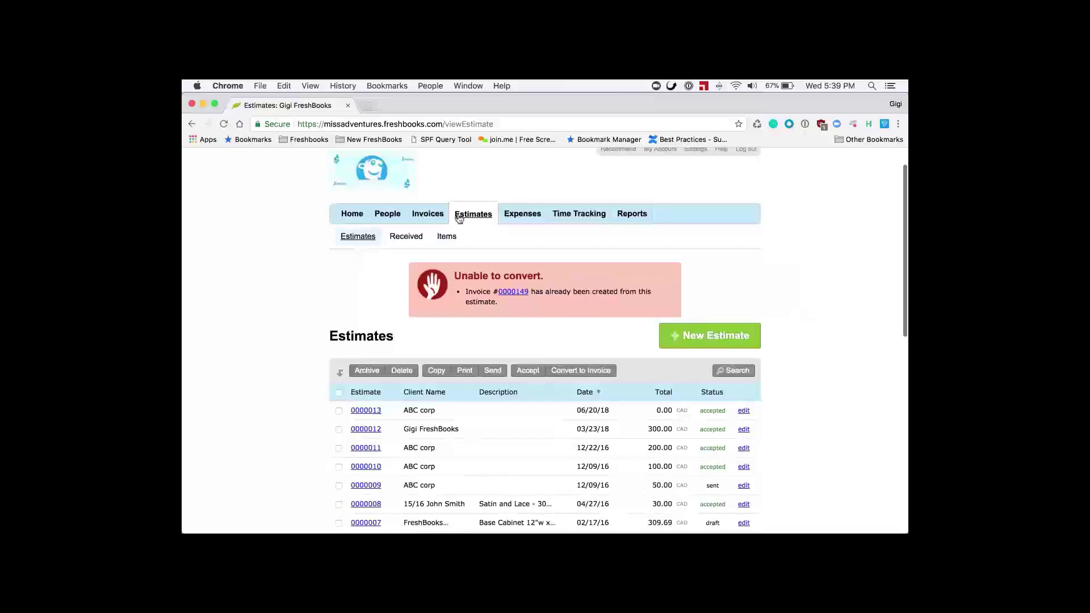
# - Open the Expenses section and examine the listed expenses and their billing statuses
pyautogui.click(530, 214)
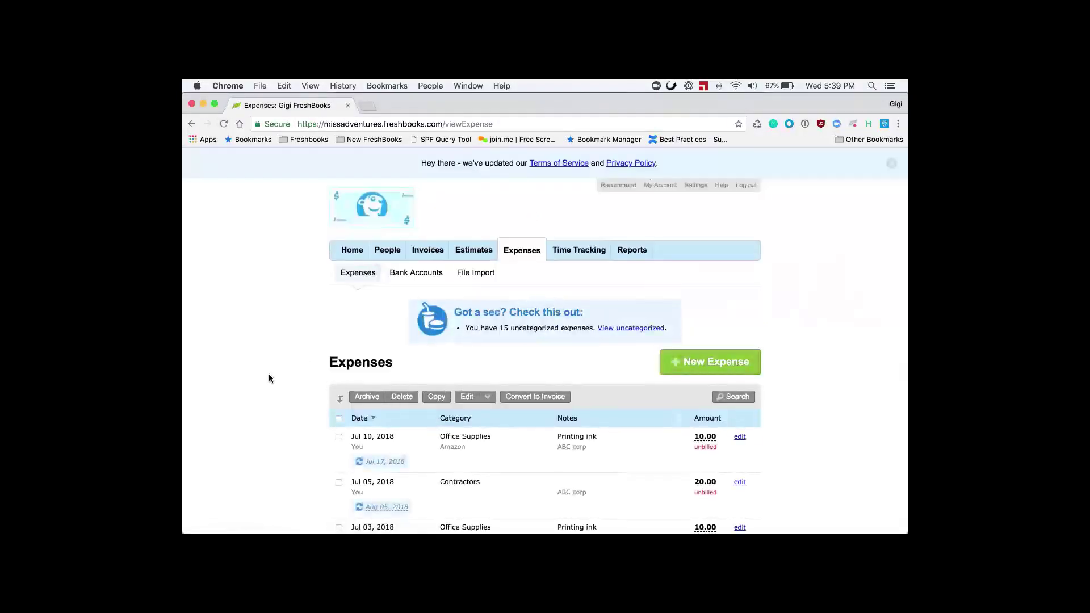
pyautogui.scroll(-10, 269, 378)
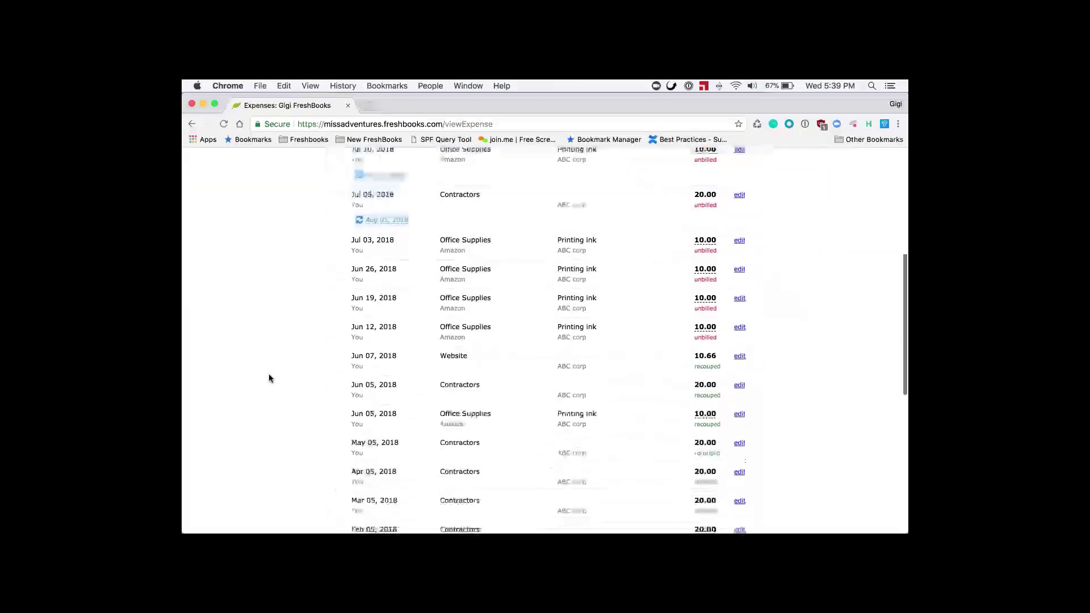
pyautogui.scroll(-5, 269, 378)
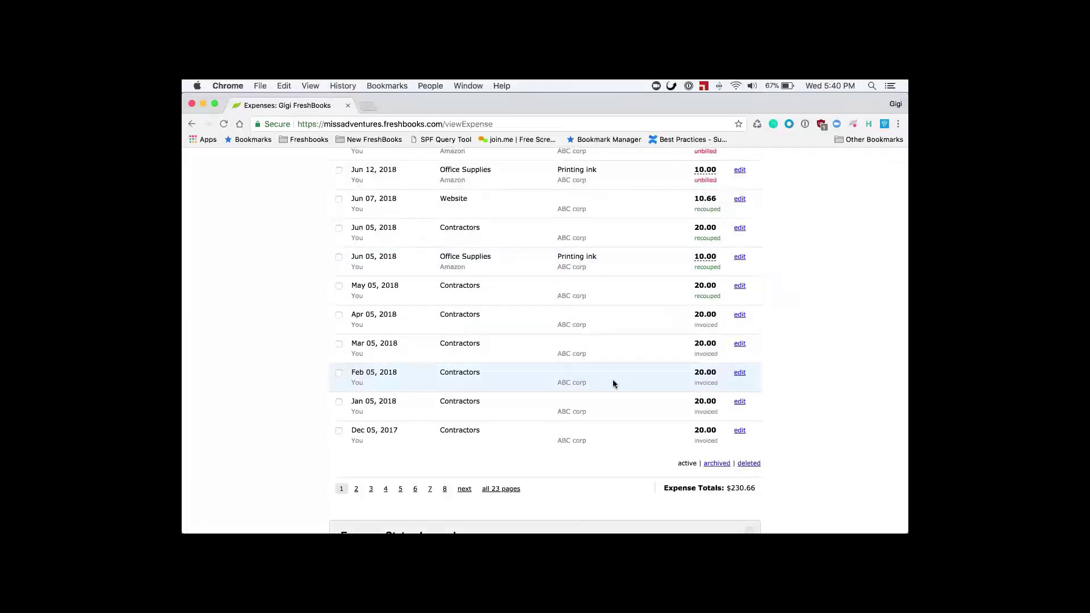
pyautogui.scroll(5, 613, 382)
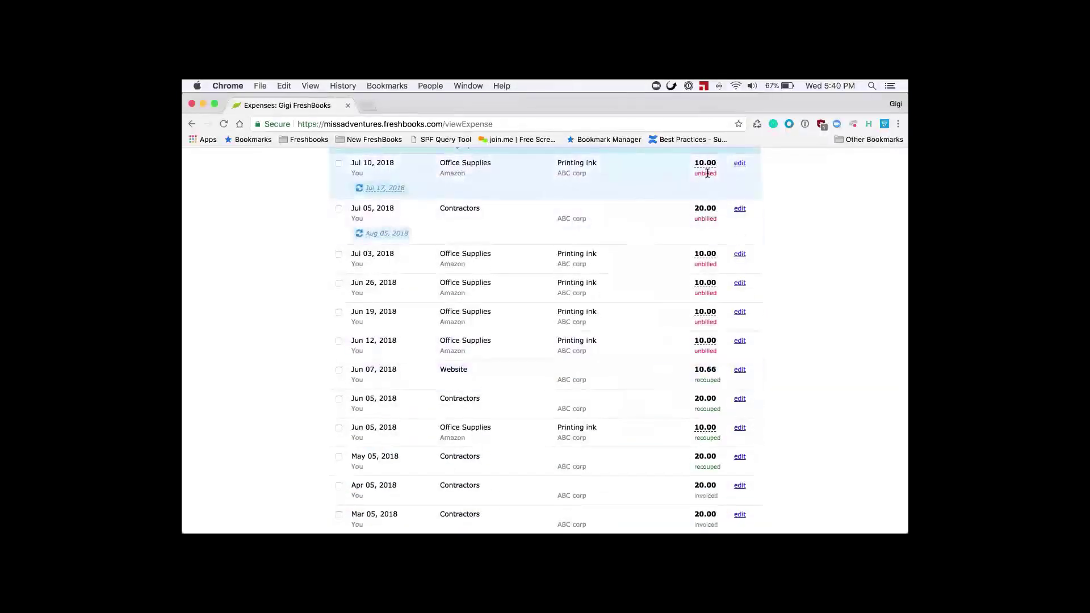
pyautogui.scroll(2, 702, 174)
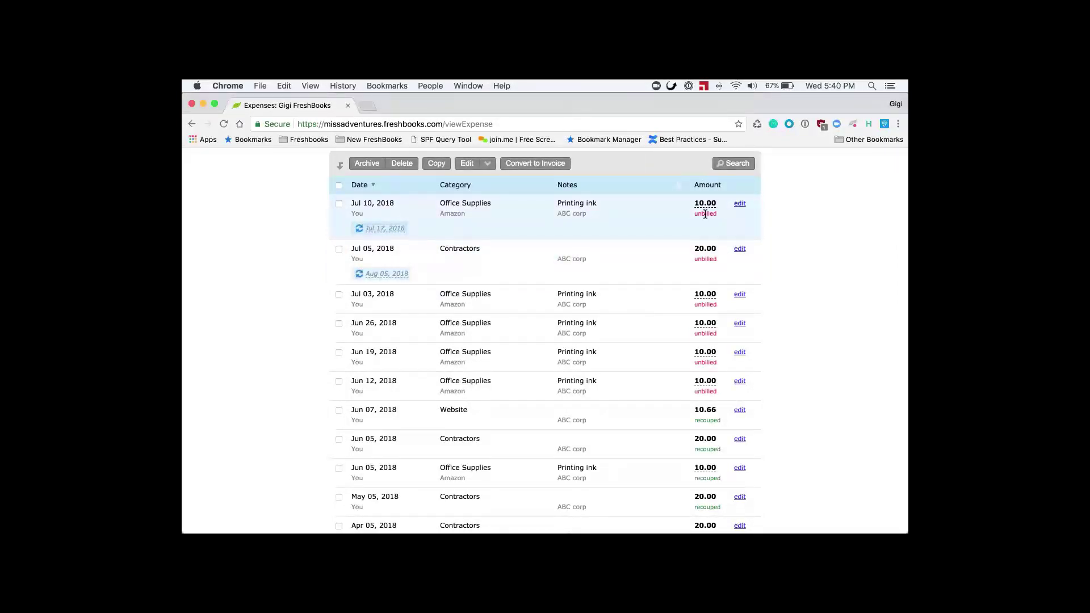
pyautogui.scroll(-5, 659, 299)
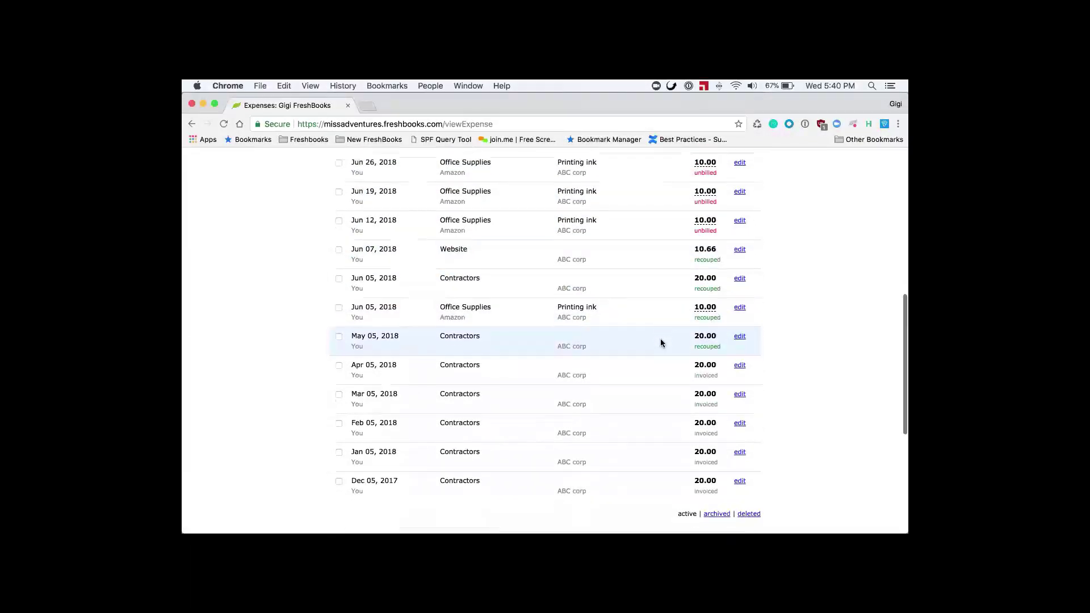
pyautogui.scroll(-4, 659, 338)
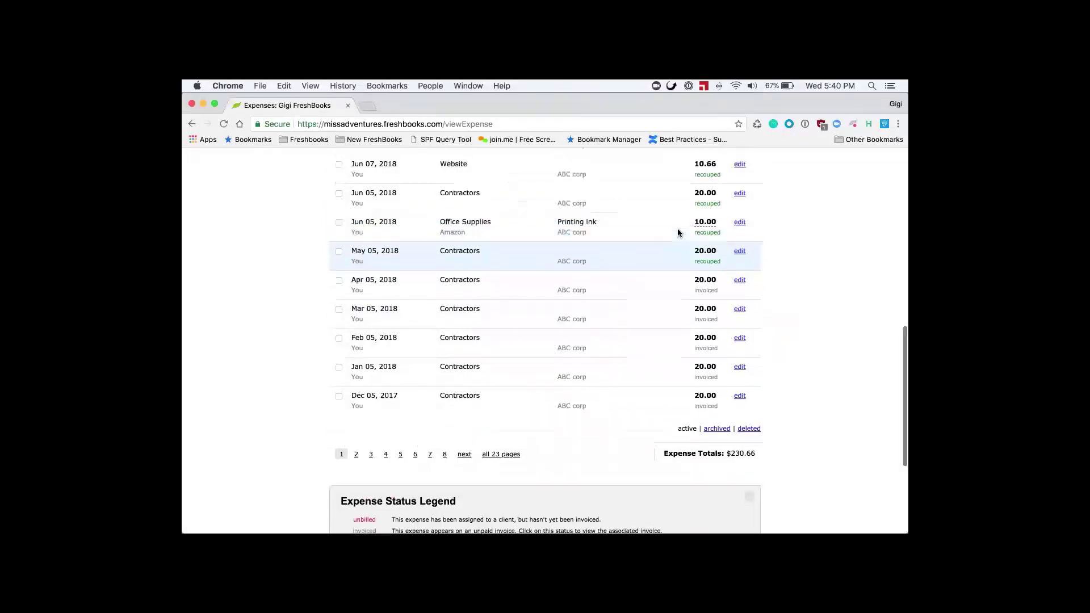
# - Start a new expense with an amount of 50.00 and the date 07/08/18
pyautogui.scroll(6, 677, 232)
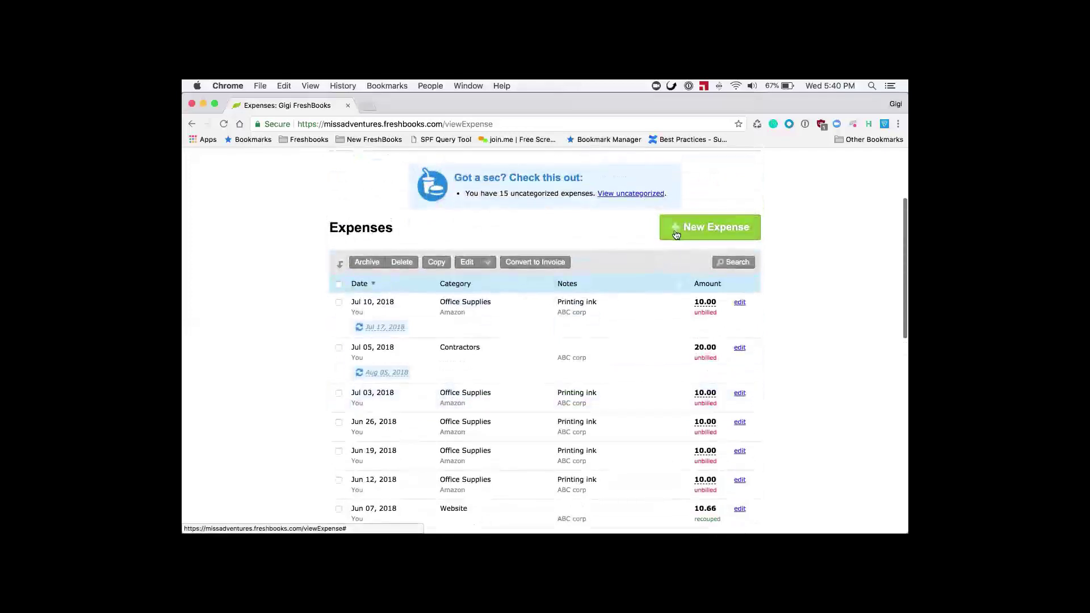
pyautogui.click(713, 224)
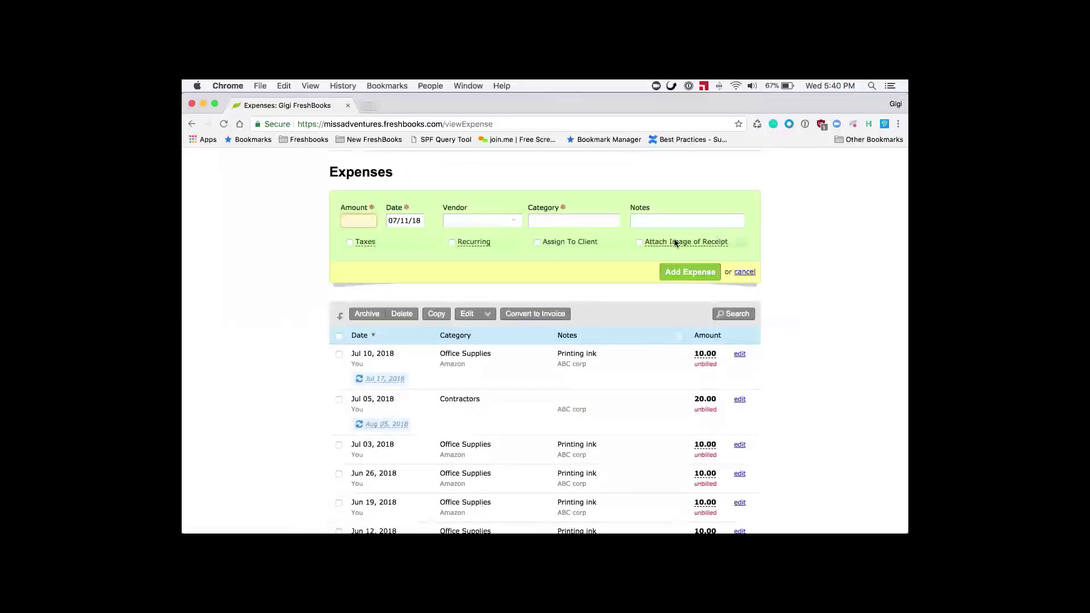
pyautogui.scroll(1, 433, 271)
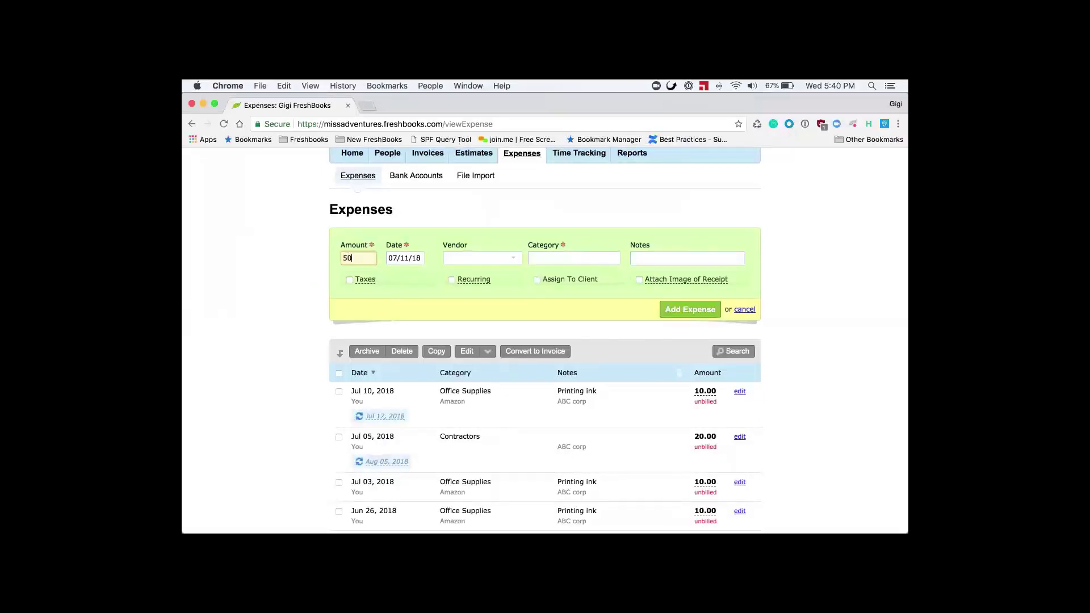
pyautogui.click(405, 258)
pyautogui.click(395, 317)
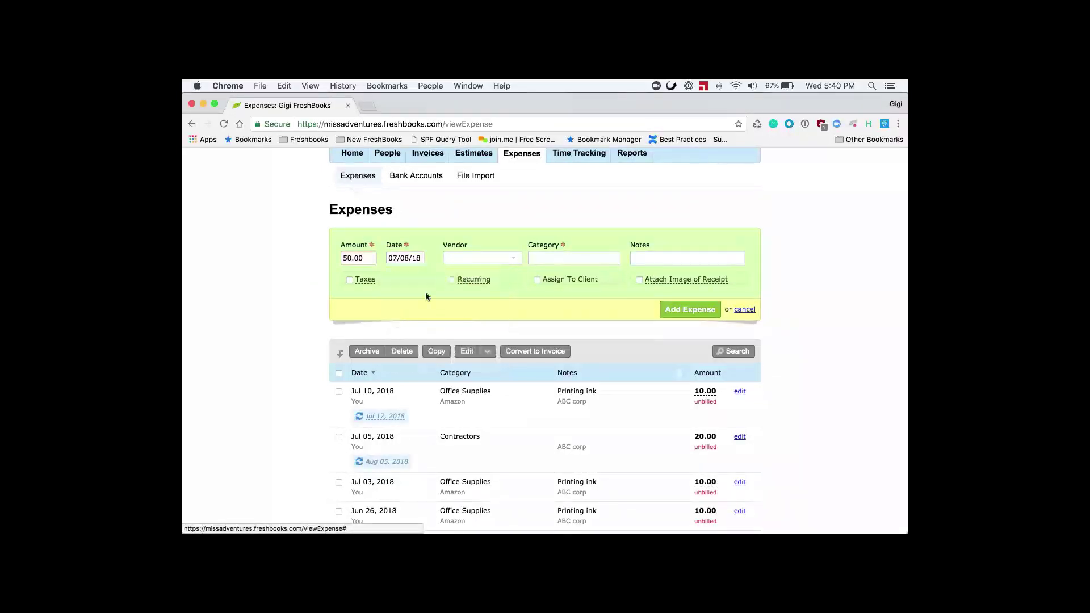
# - Create a Google Advertising subcategory under Advertising and choose it as the new expense's category
pyautogui.click(569, 258)
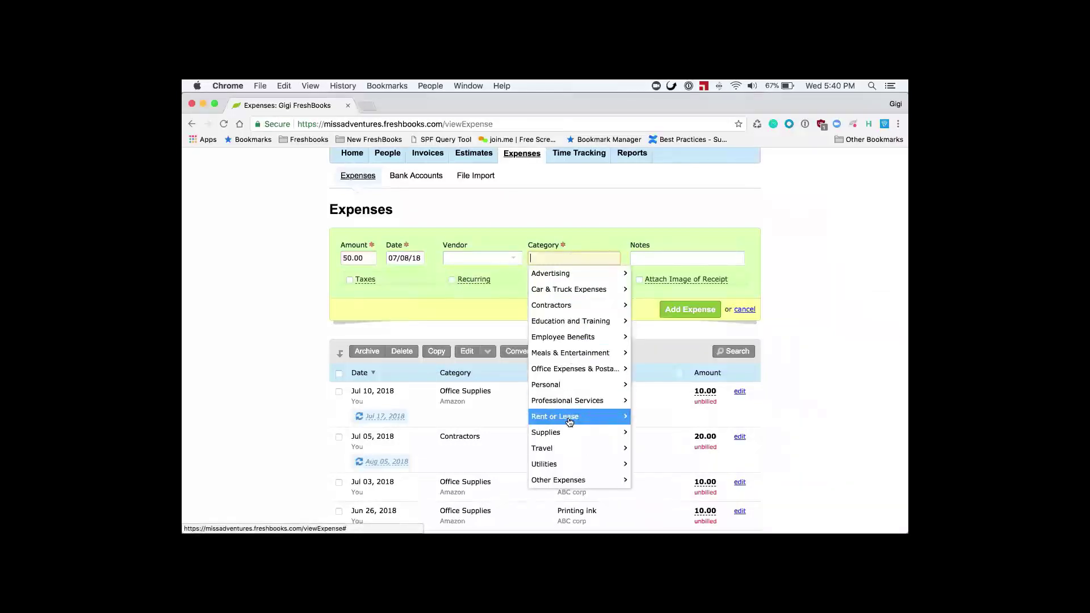
pyautogui.scroll(-1, 567, 417)
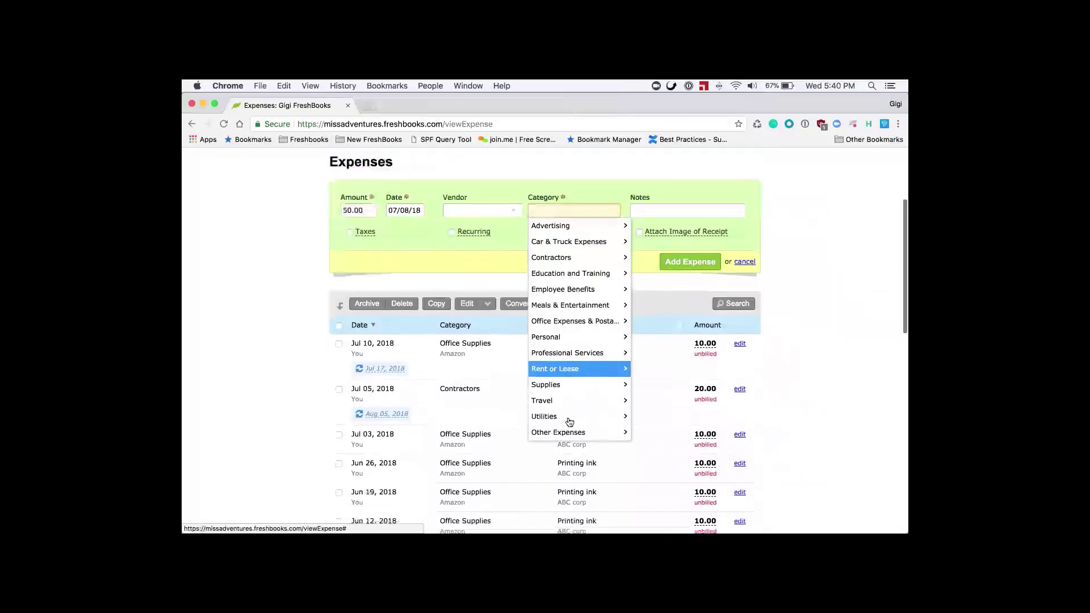
pyautogui.click(562, 223)
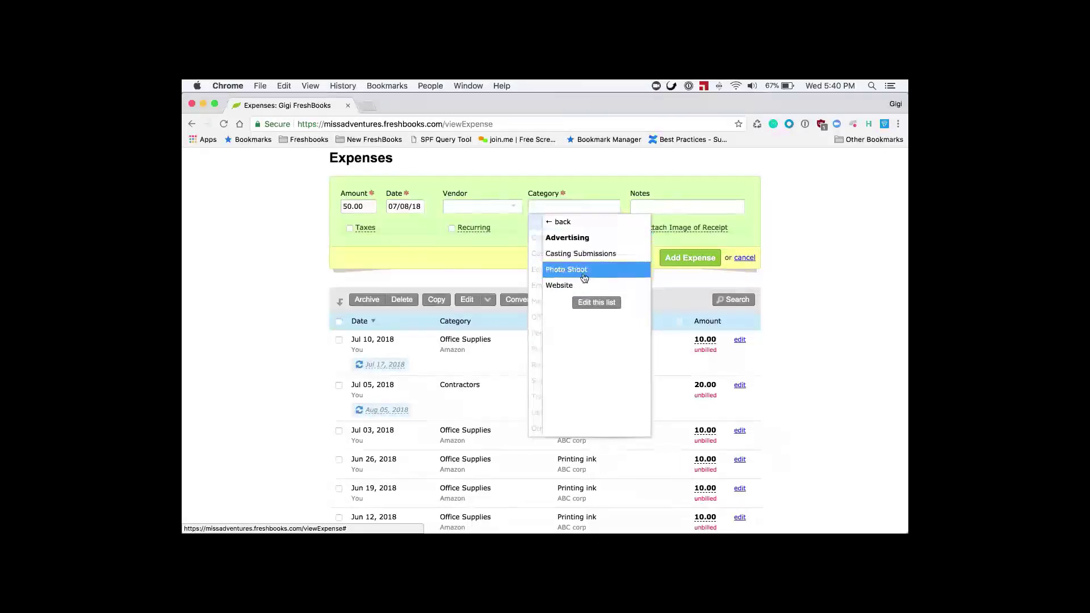
pyautogui.click(588, 303)
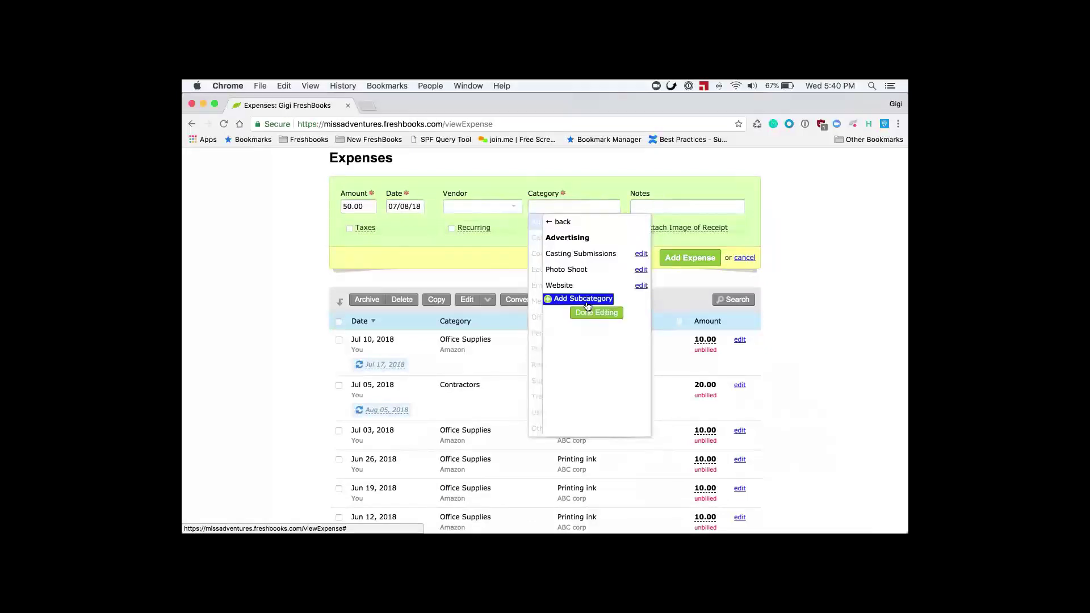
pyautogui.click(587, 305)
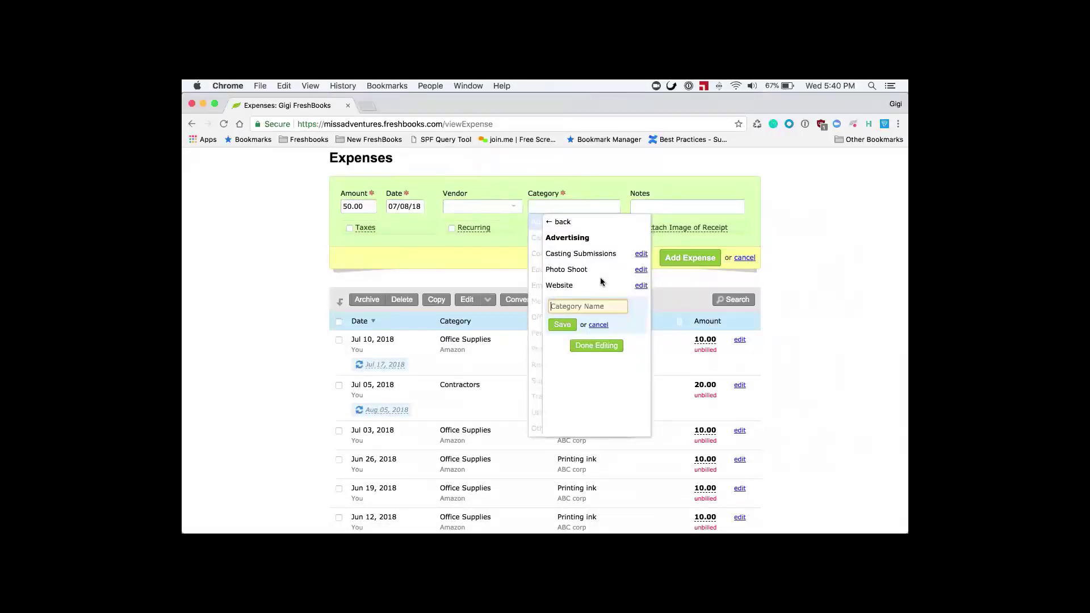
pyautogui.write('Google Advertising')
pyautogui.click(562, 325)
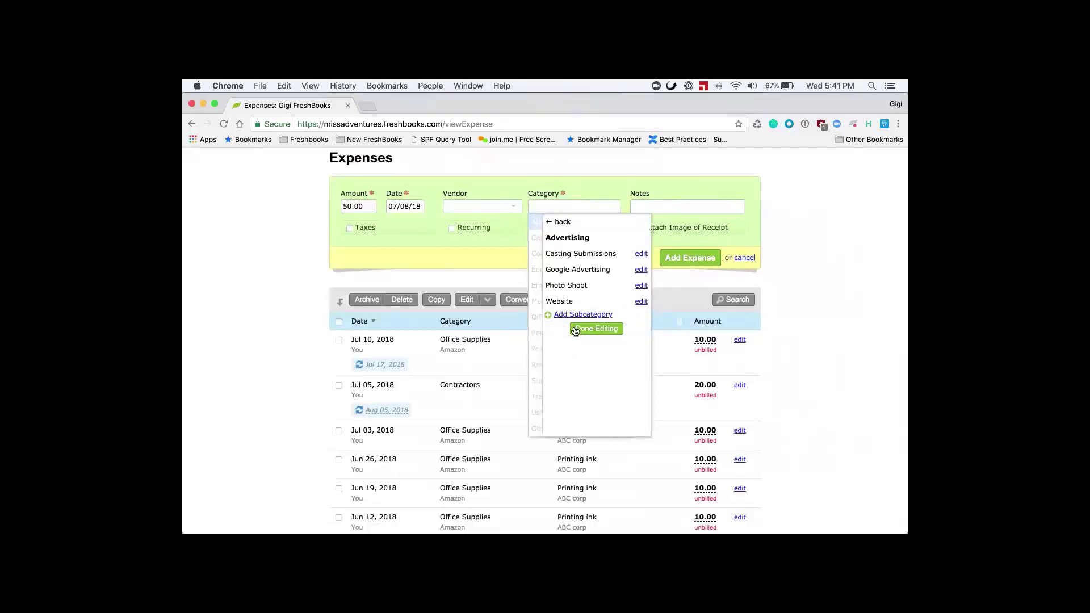
pyautogui.click(591, 329)
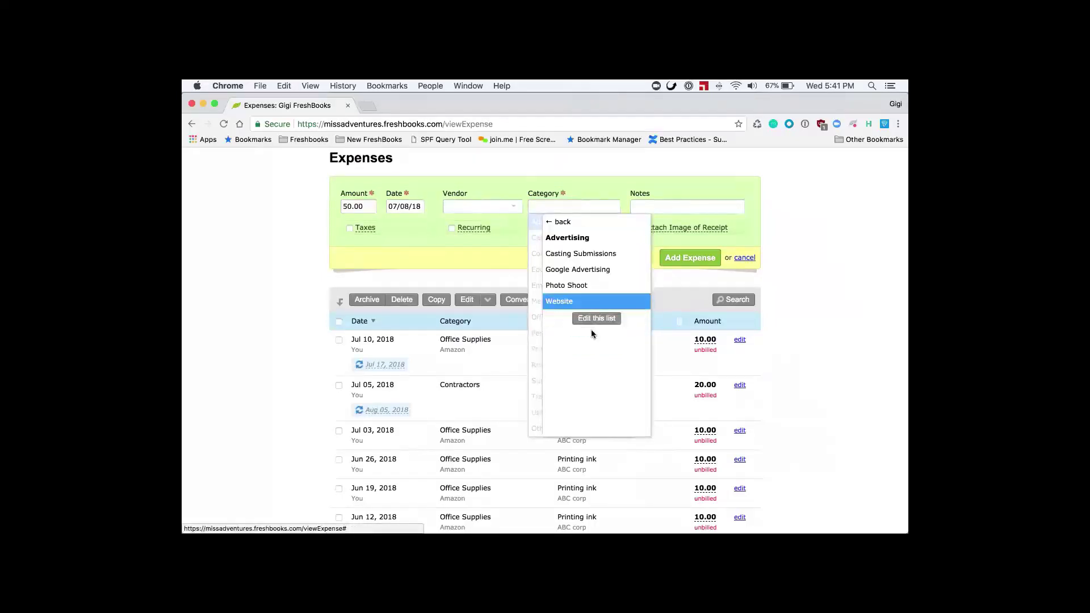
pyautogui.click(586, 273)
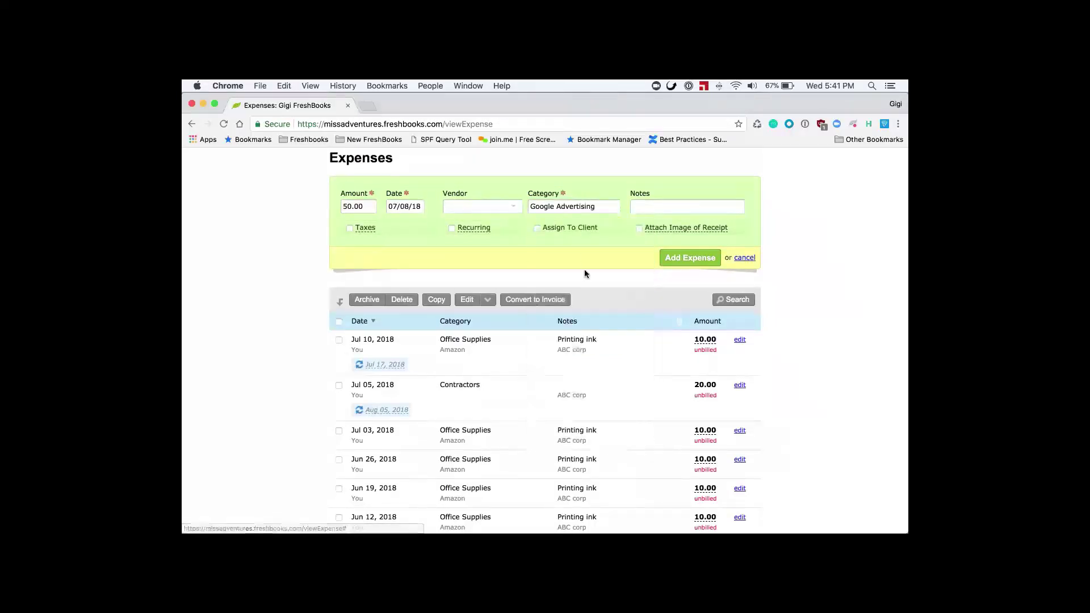
# - Enter the note "First time using this feature" and the vendor Google for the expense
pyautogui.click(649, 207)
pyautogui.write('First')
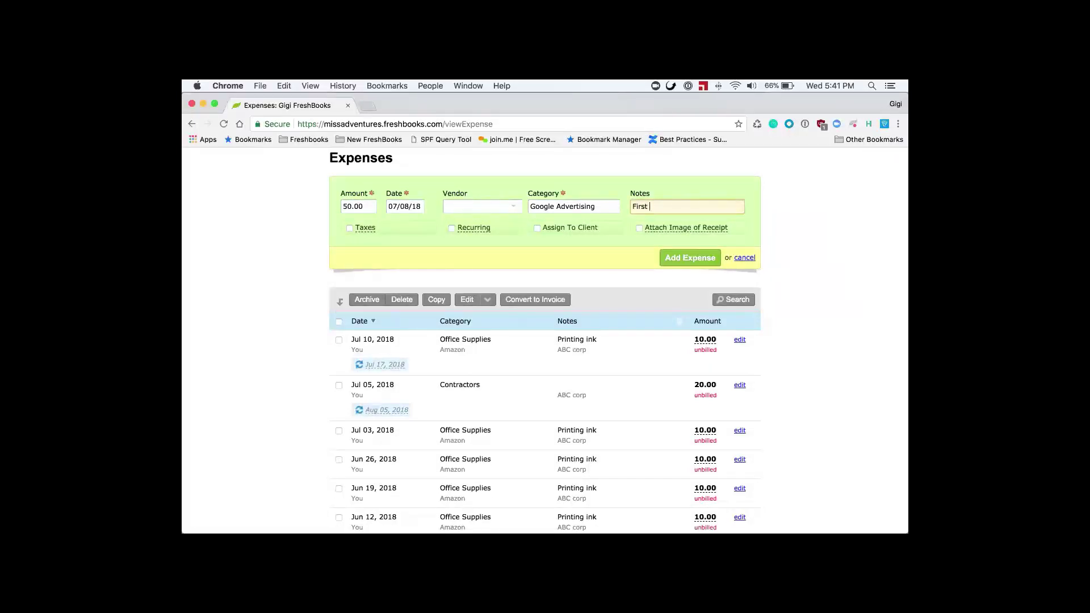
pyautogui.write(' time using this feature')
pyautogui.click(502, 205)
pyautogui.write('Google')
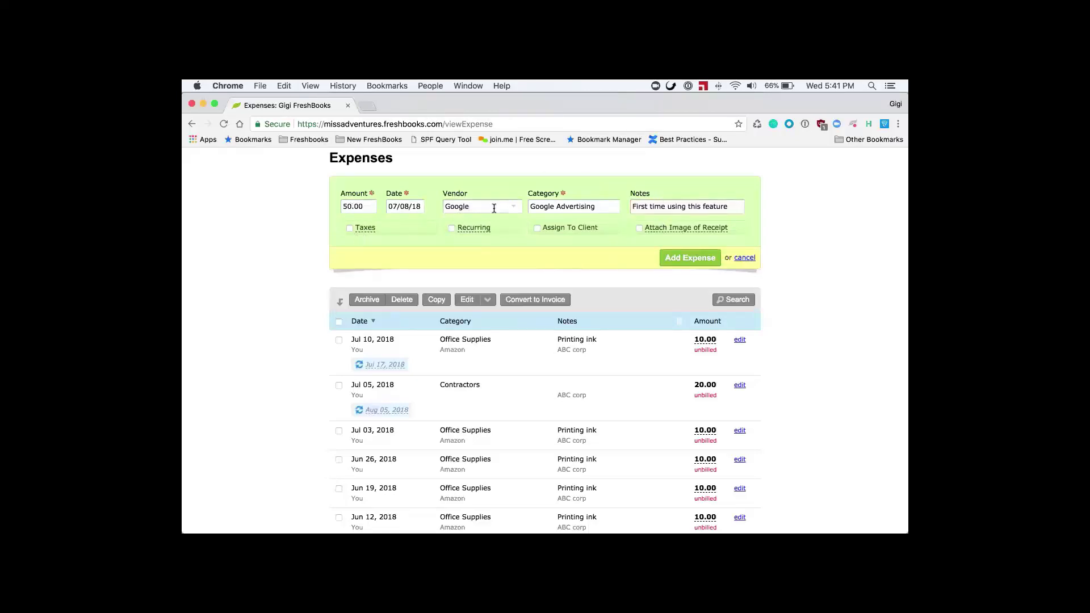
# - Add taxes to the expense, choosing HST as Tax 1 with an amount of 5.00
pyautogui.click(351, 228)
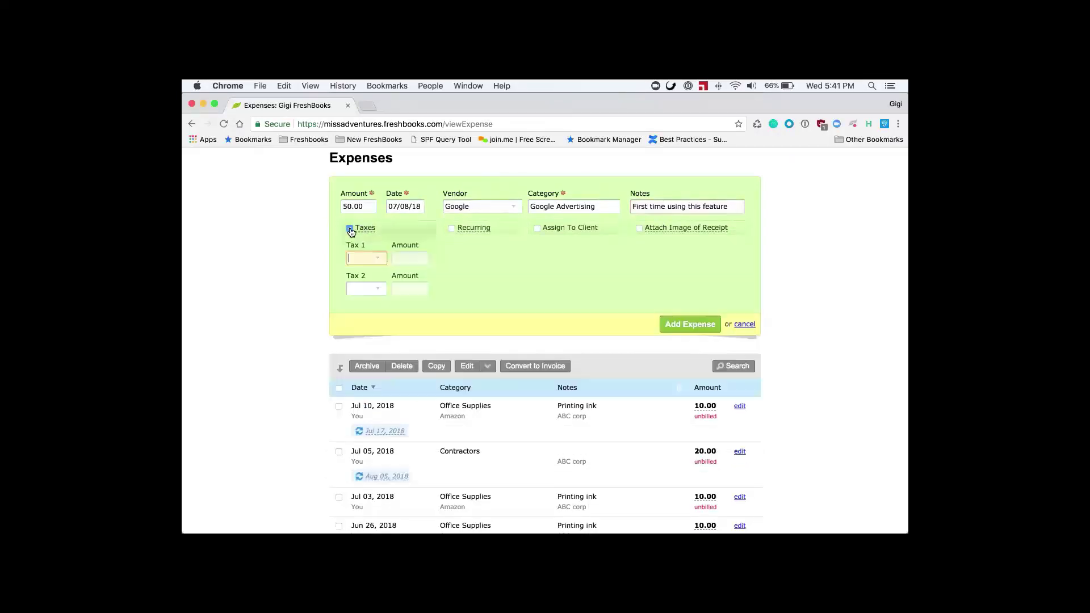
pyautogui.click(369, 257)
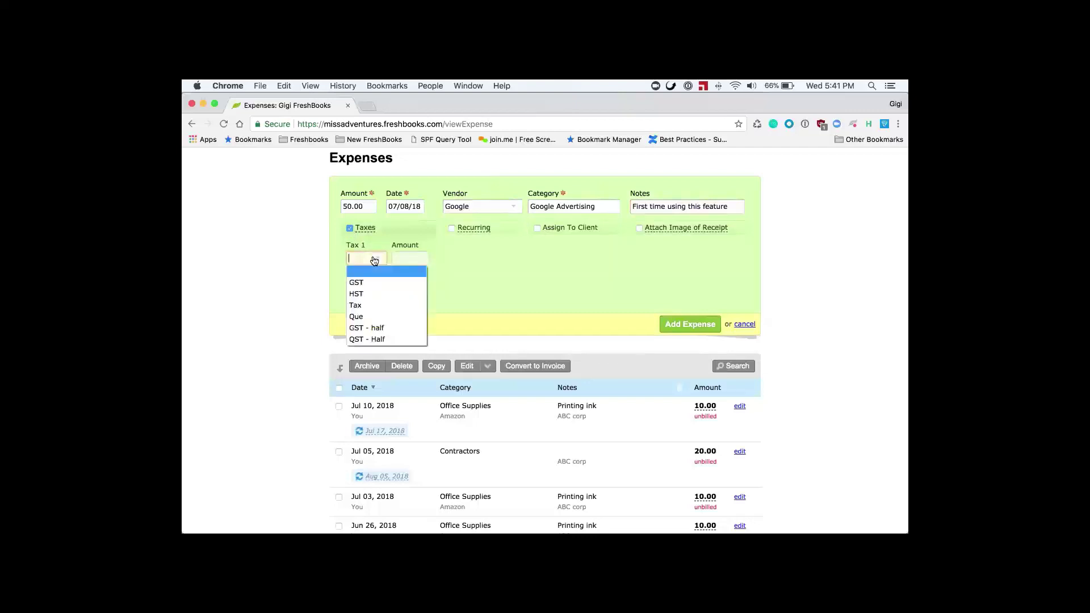
pyautogui.click(366, 291)
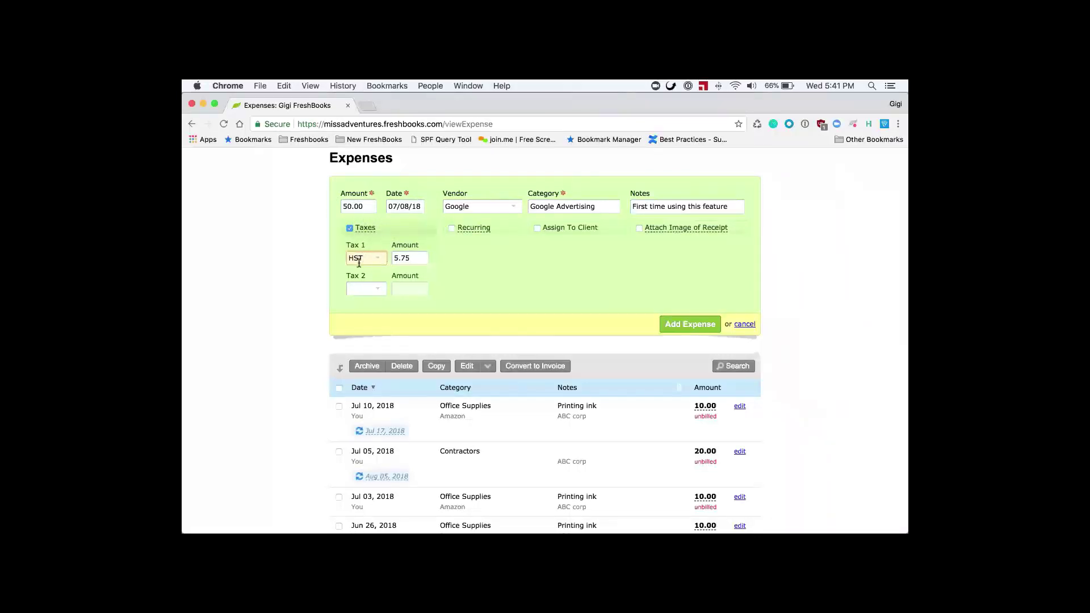
pyautogui.doubleClick(414, 259)
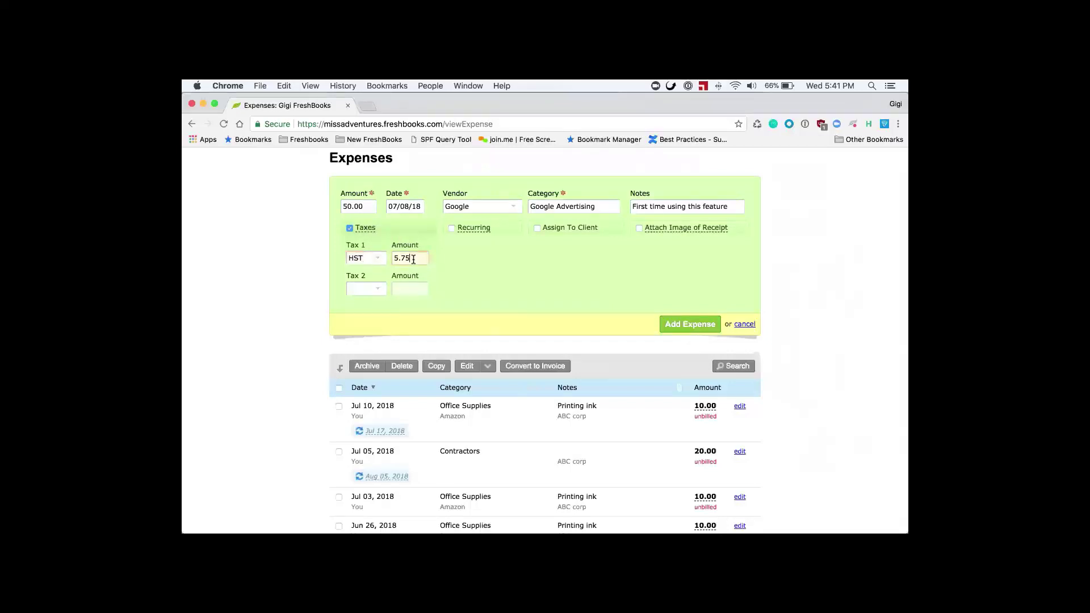
pyautogui.write('5.00')
pyautogui.click(485, 288)
# - Make the expense recur monthly with an end date of 10/01/18
pyautogui.click(452, 228)
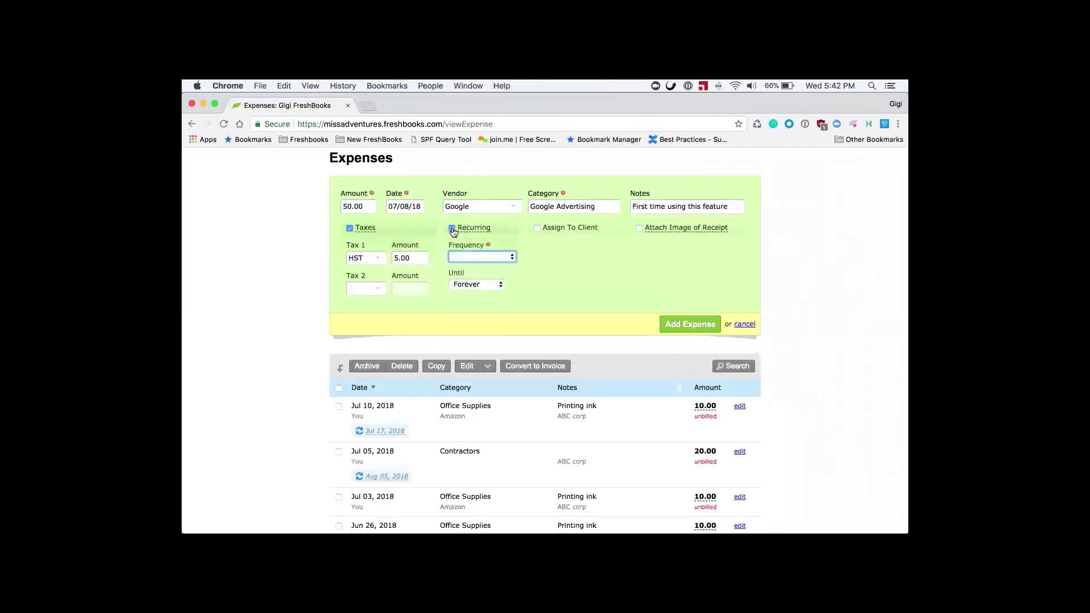
pyautogui.click(489, 258)
pyautogui.click(485, 296)
pyautogui.click(472, 287)
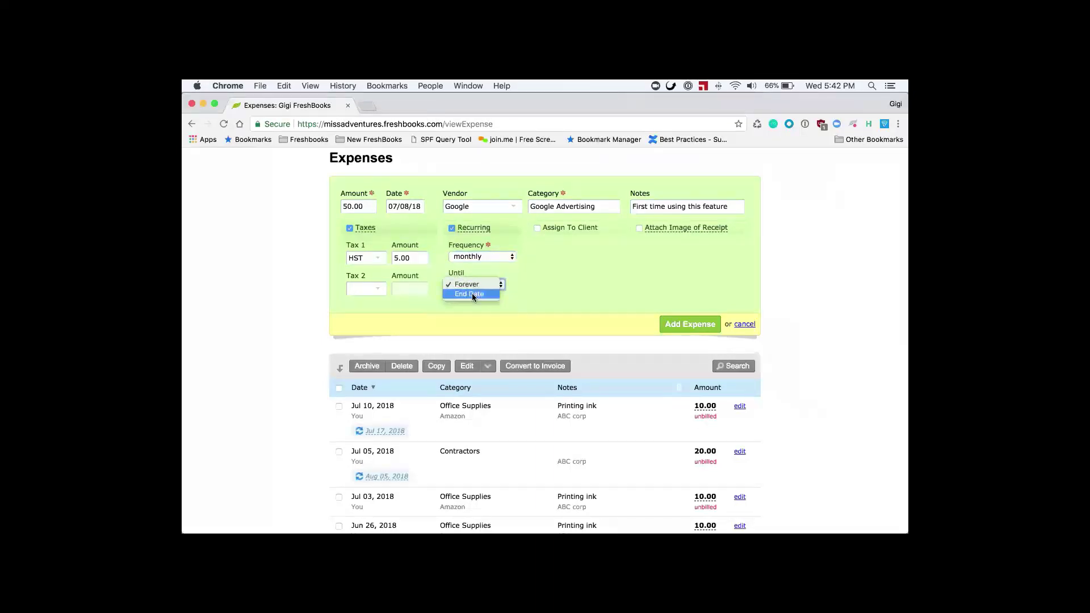
pyautogui.click(471, 293)
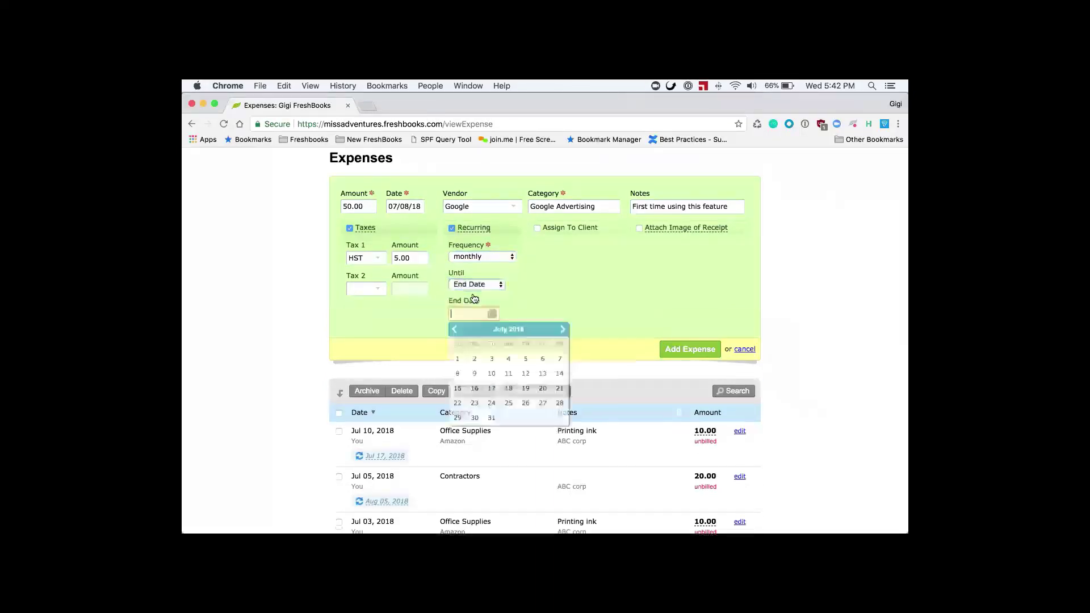
pyautogui.click(562, 329)
pyautogui.click(562, 330)
pyautogui.click(562, 329)
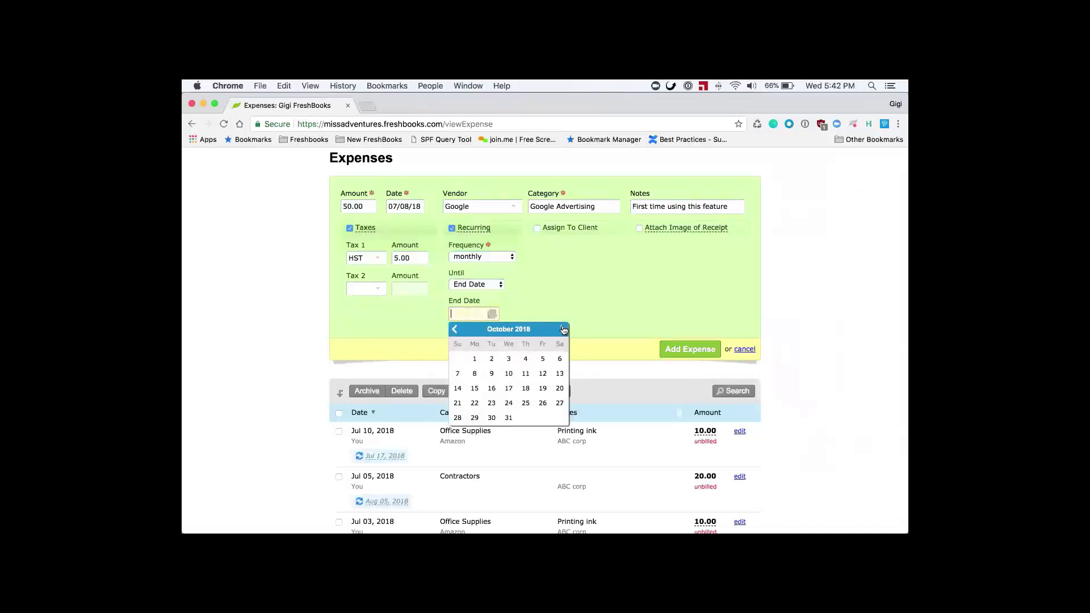
pyautogui.click(476, 361)
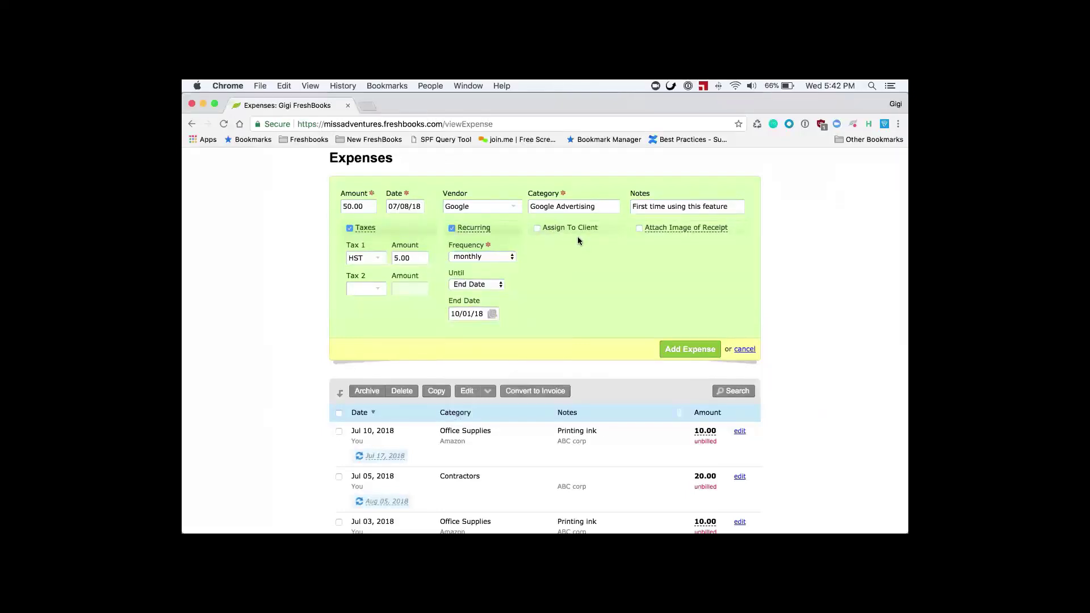
# - Assign the expense to the client ABC corp
pyautogui.click(537, 228)
pyautogui.click(547, 254)
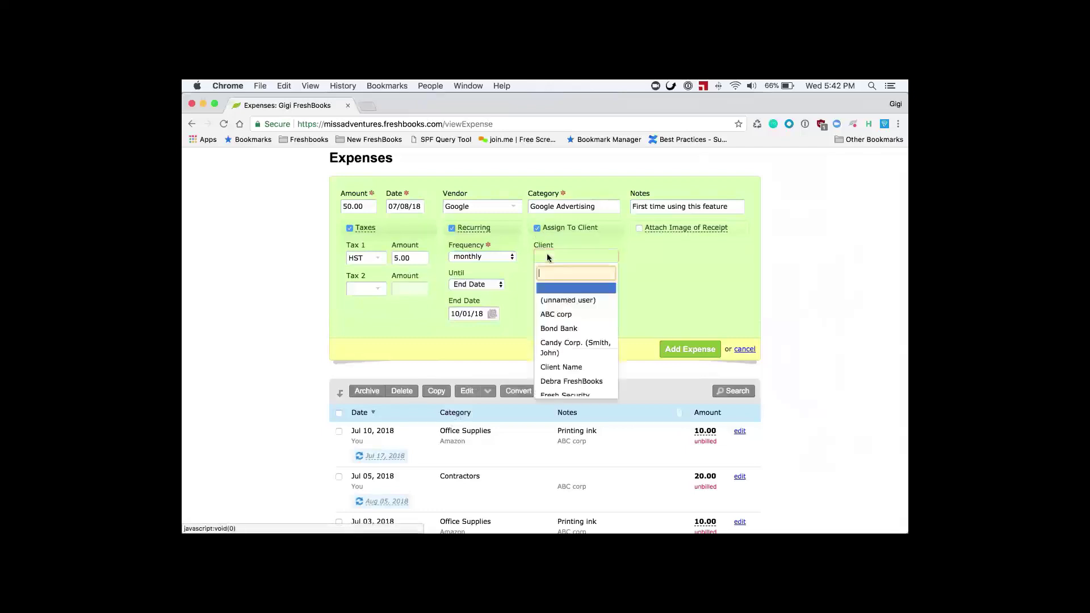
pyautogui.click(559, 319)
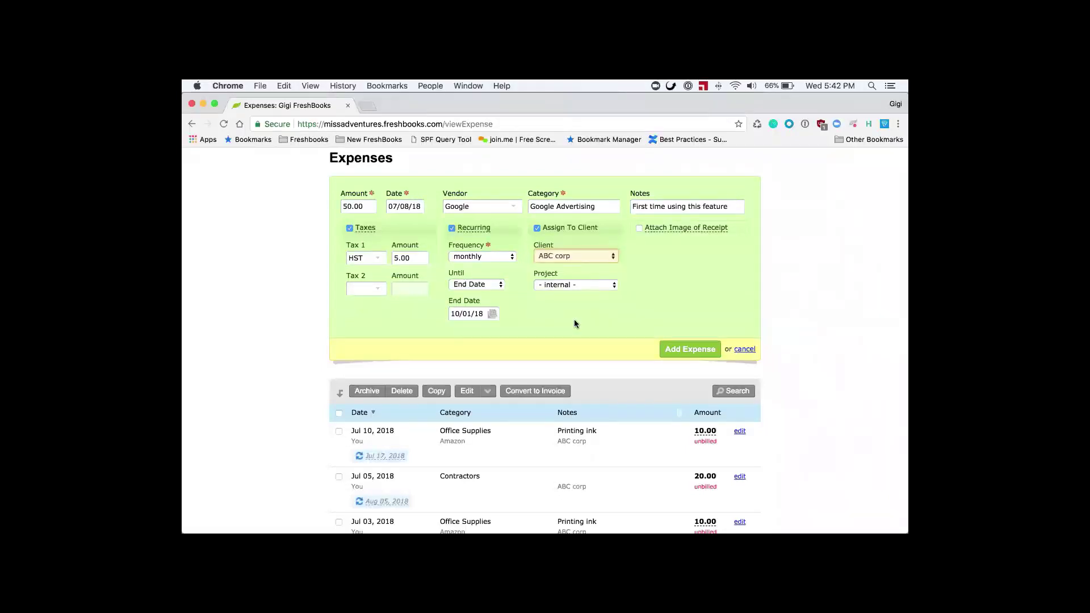
# - Check the project and client choices for the expense, and remove its client assignment
pyautogui.click(568, 285)
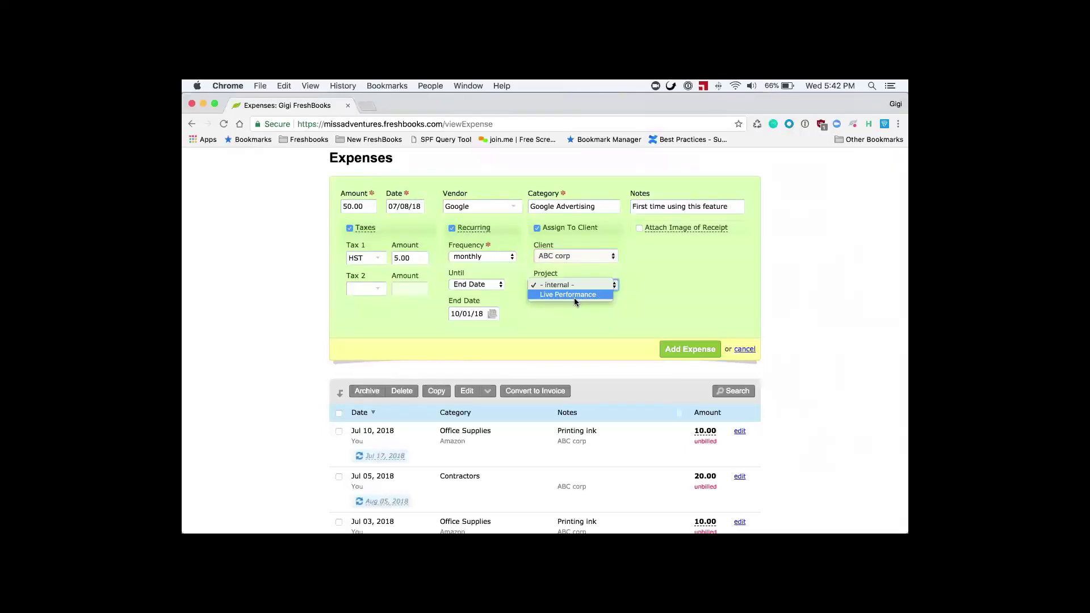
pyautogui.click(639, 294)
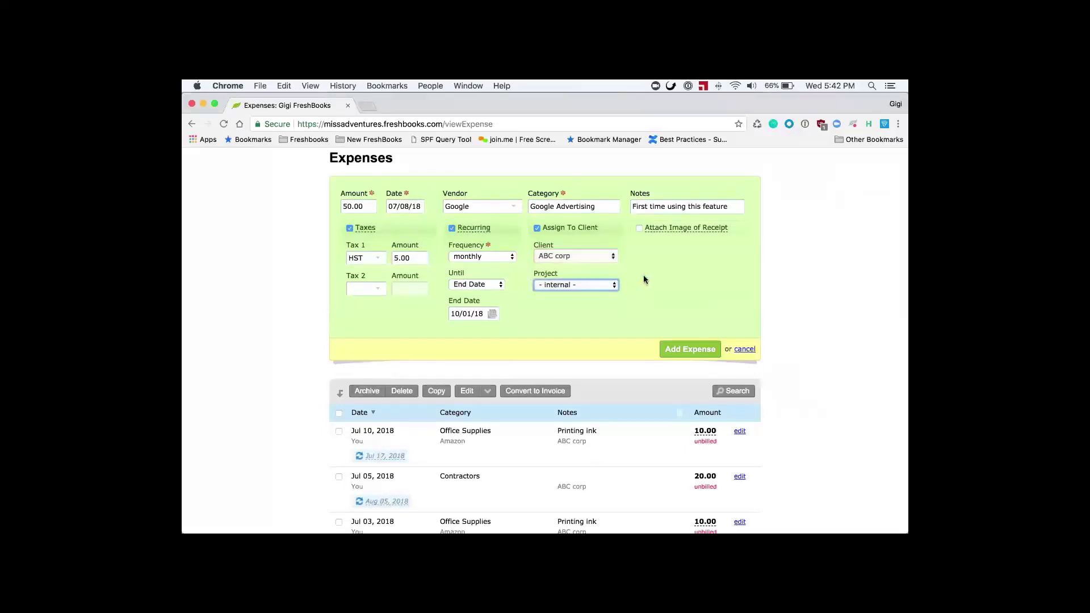
pyautogui.click(591, 258)
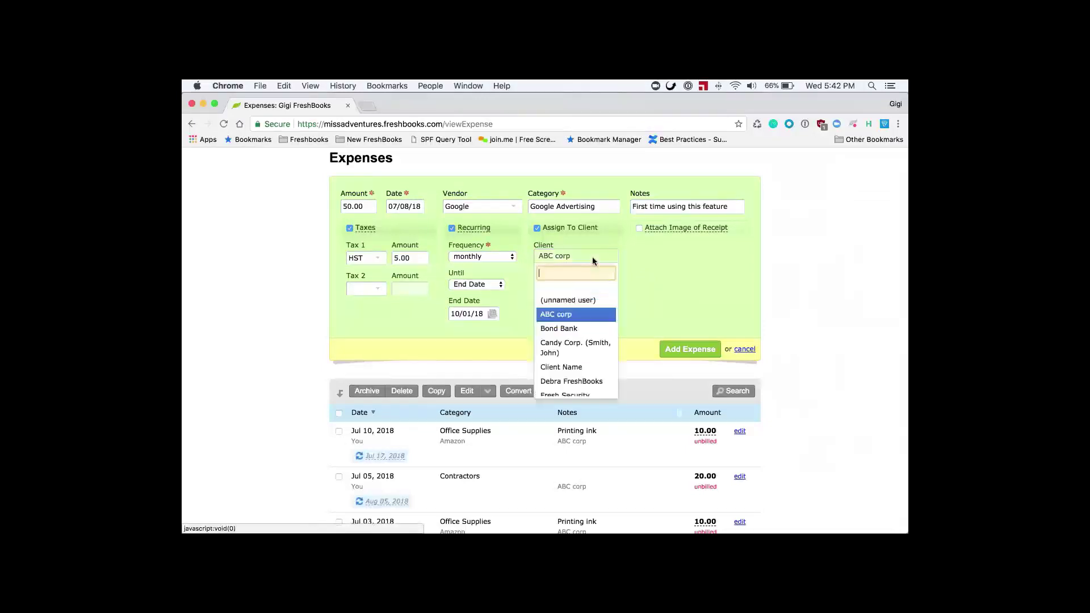
pyautogui.click(538, 229)
pyautogui.click(539, 228)
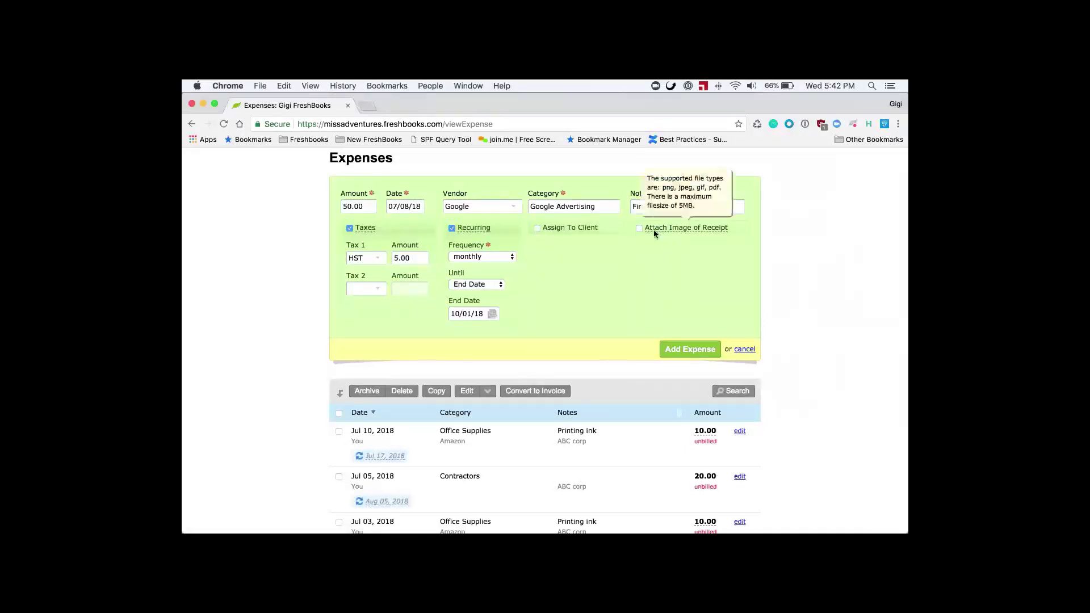
# - Look at the receipt image option, leave it off, and add the Google Advertising expense
pyautogui.click(639, 229)
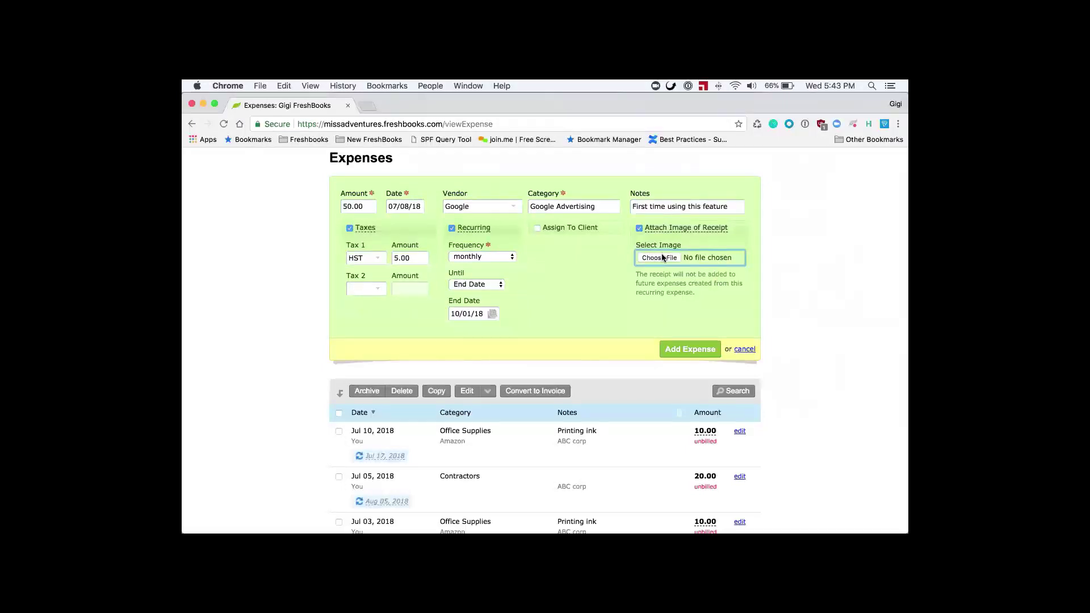
pyautogui.click(639, 228)
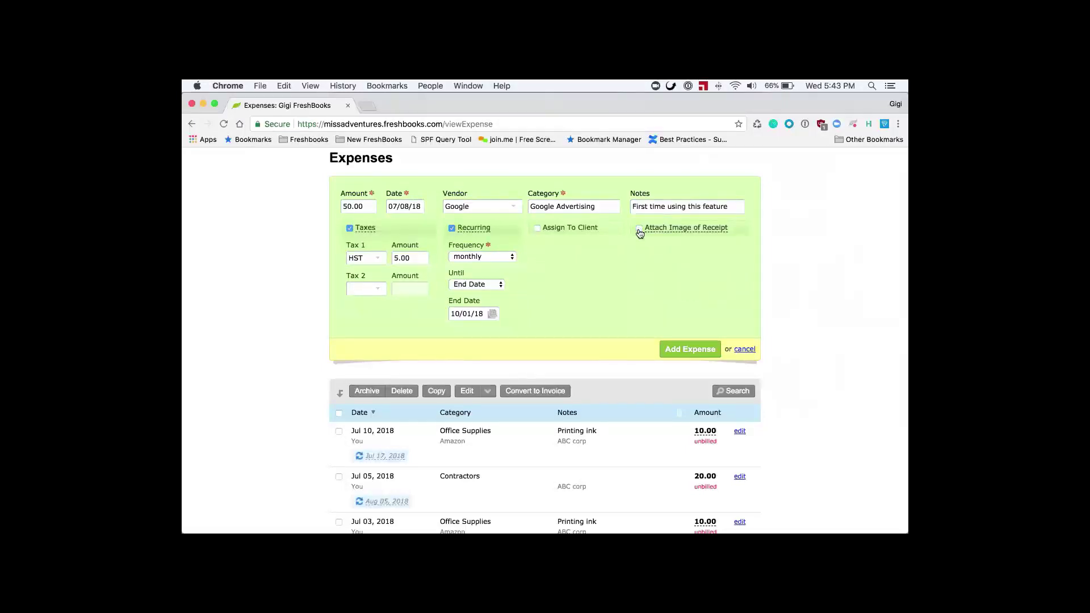
pyautogui.click(696, 350)
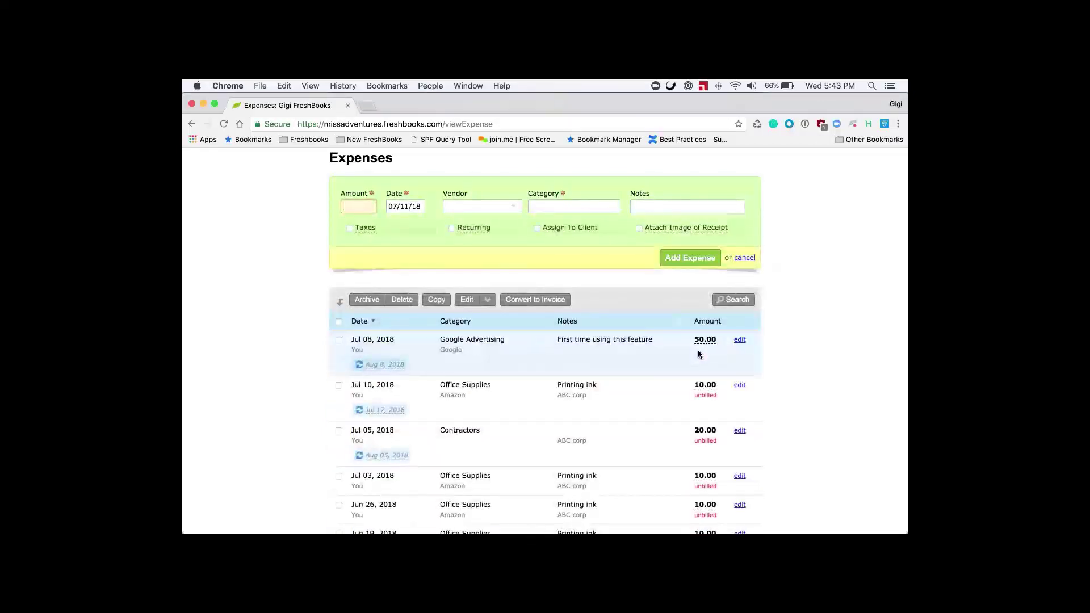
# - Review the expenses list down to the status legend, and view the connected bank accounts page
pyautogui.scroll(-2, 651, 374)
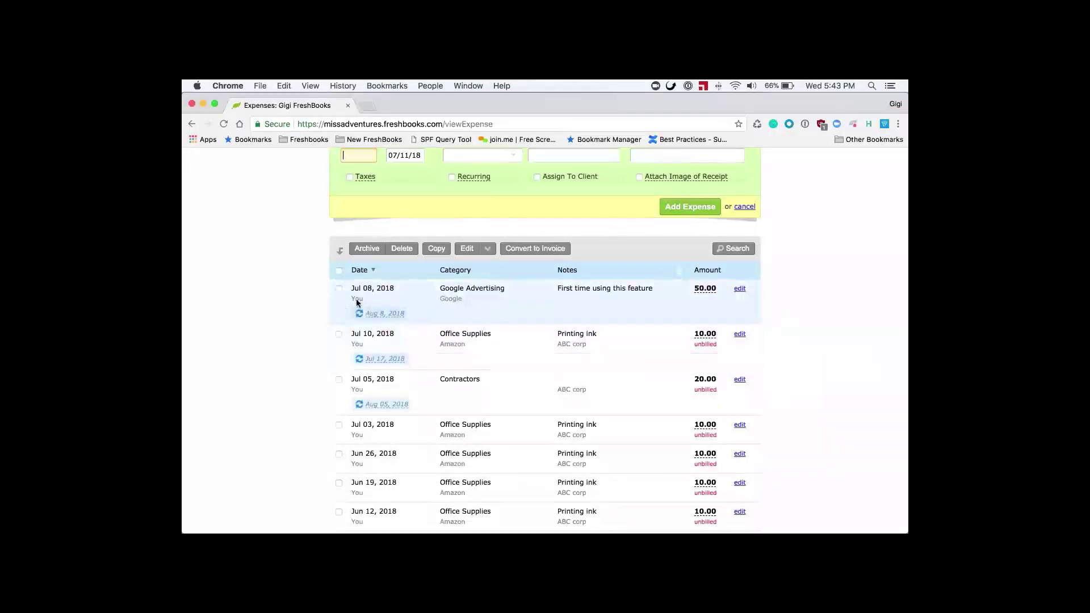
pyautogui.scroll(-15, 527, 353)
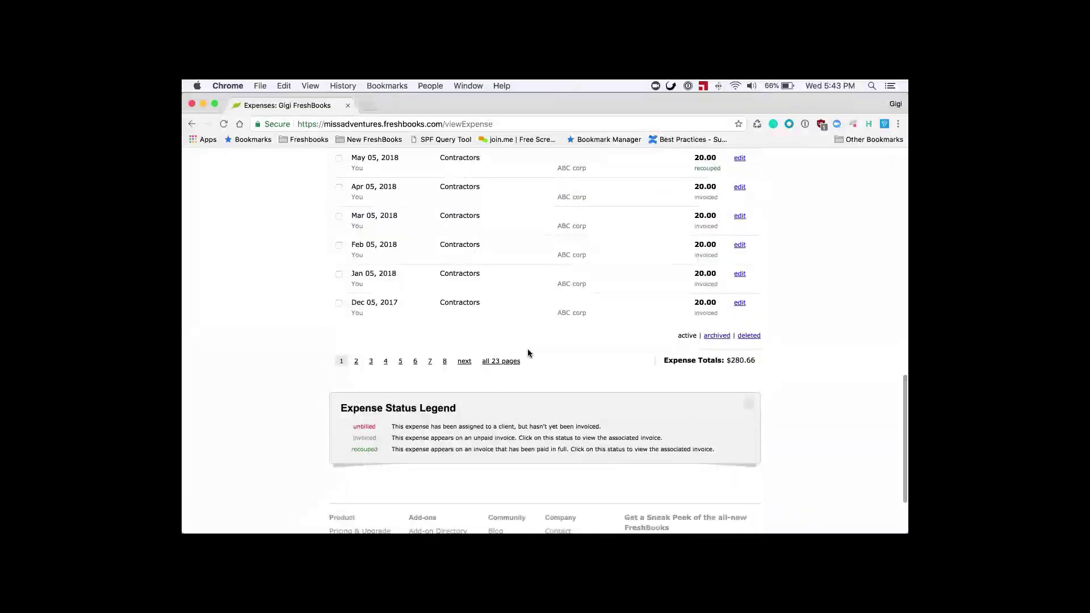
pyautogui.scroll(15, 527, 353)
pyautogui.scroll(1, 527, 350)
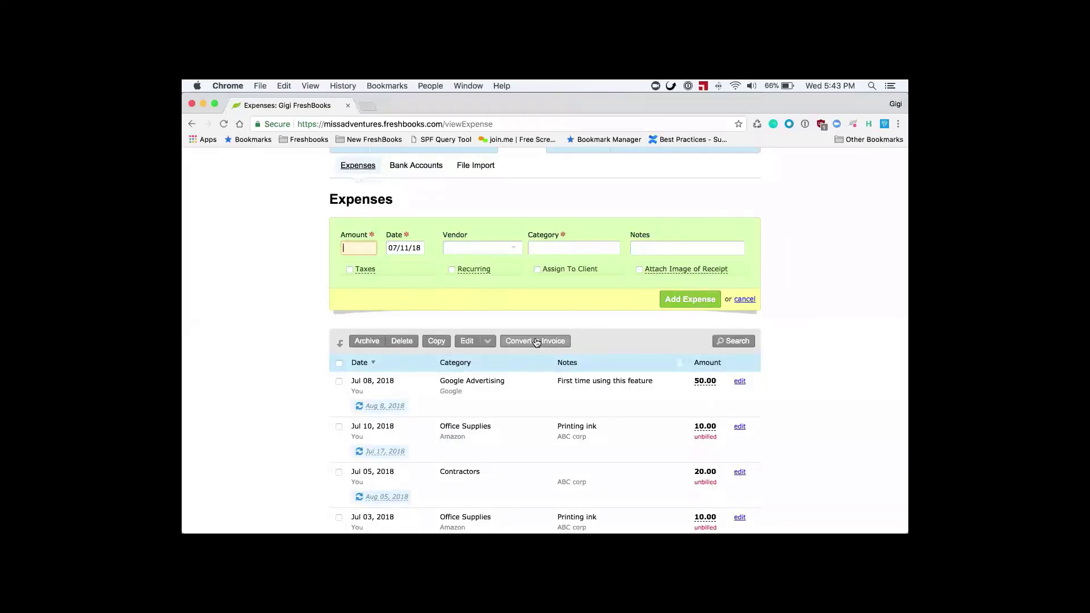
pyautogui.scroll(3, 536, 342)
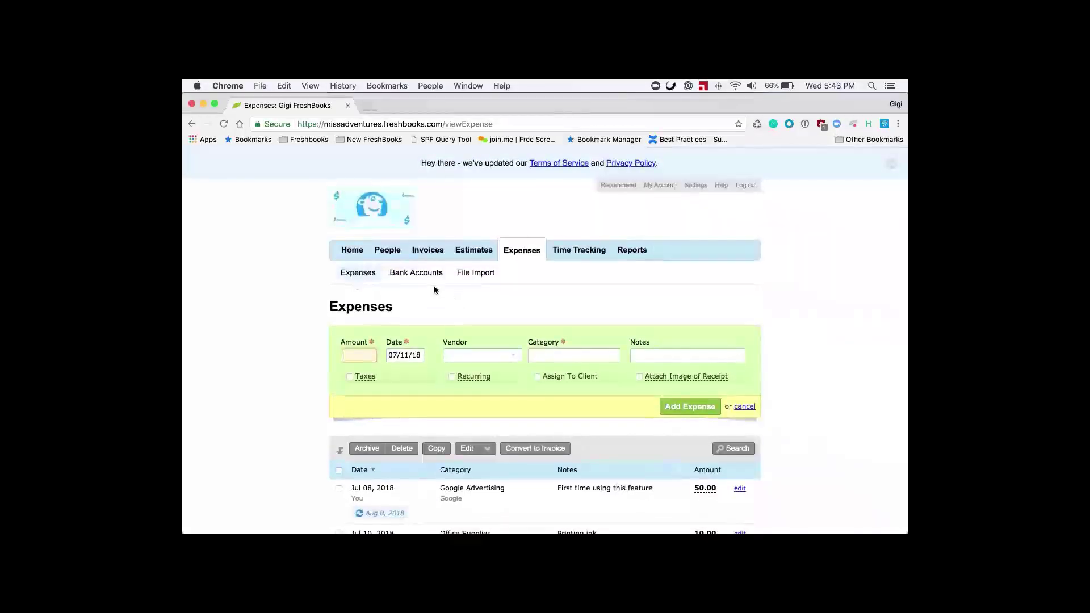
pyautogui.click(421, 276)
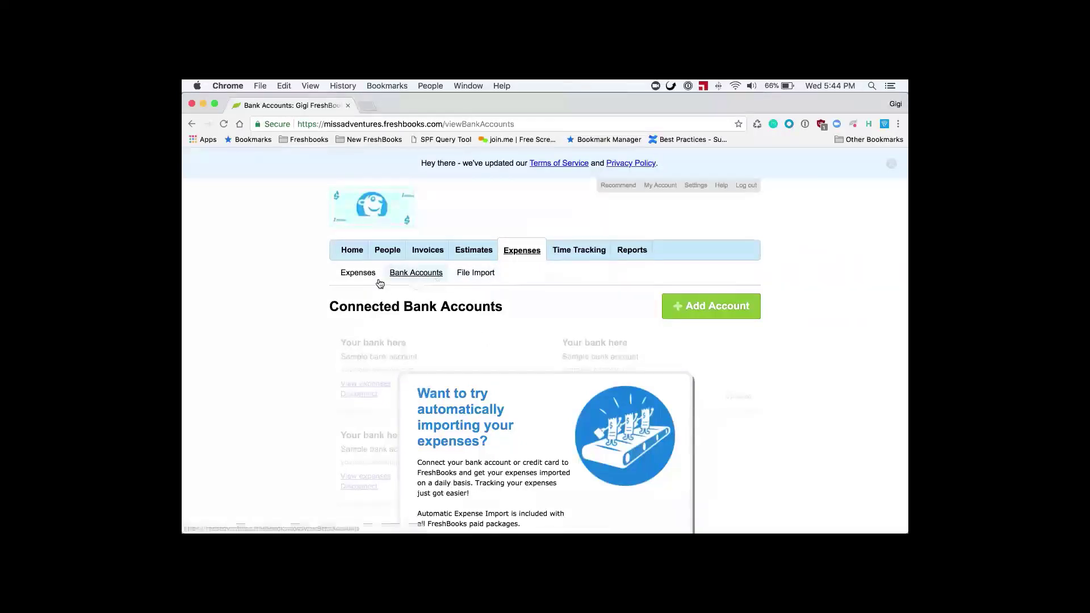
# - Examine the expense file import page, including the sample format link and the file type, date and amount format settings
pyautogui.click(476, 275)
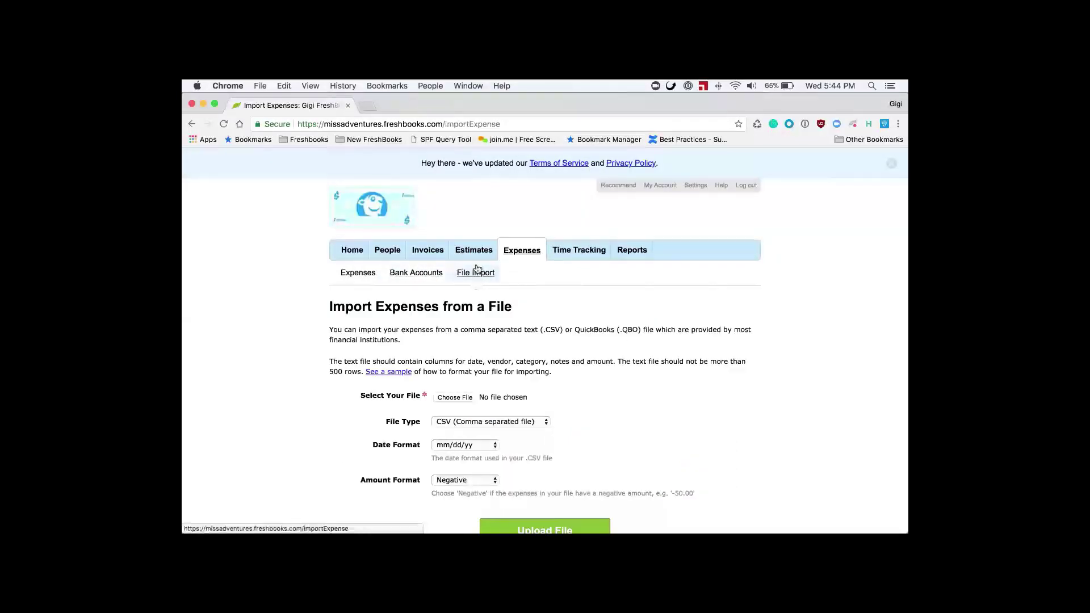
pyautogui.scroll(-1, 563, 356)
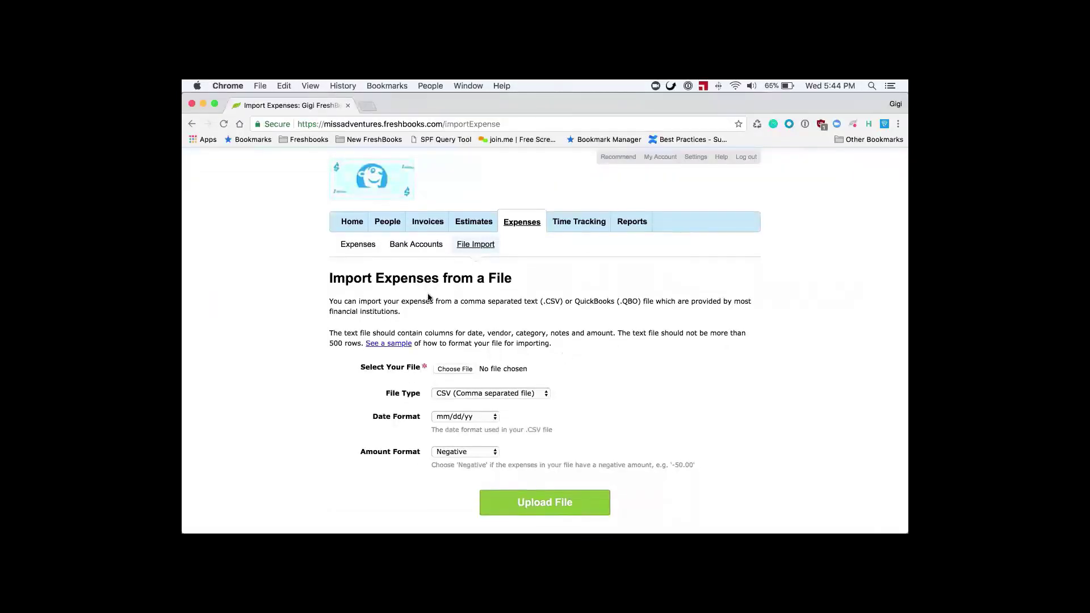
pyautogui.click(392, 344)
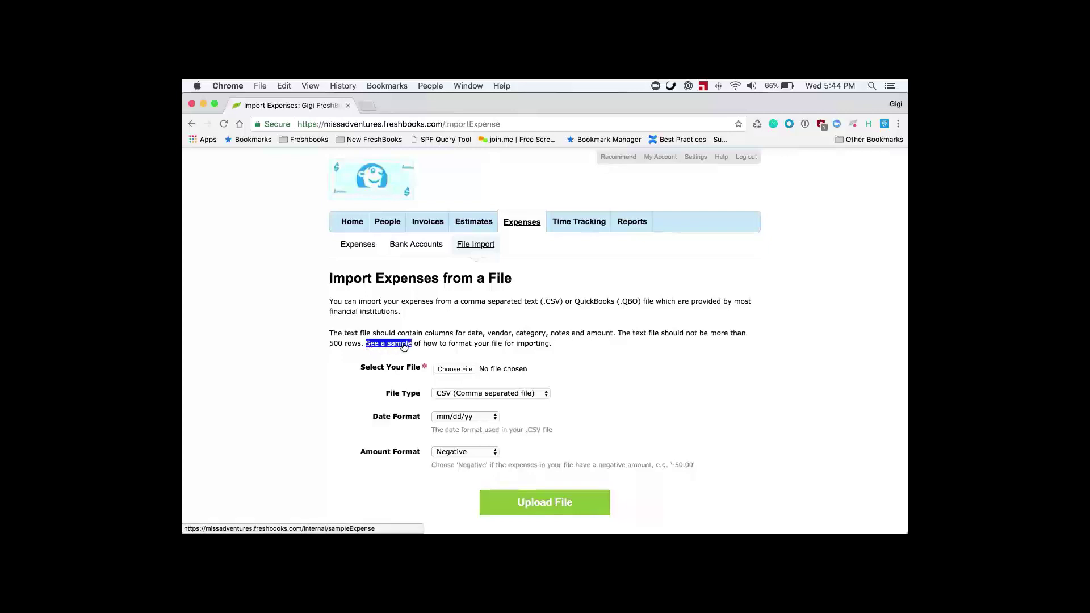
pyautogui.click(541, 344)
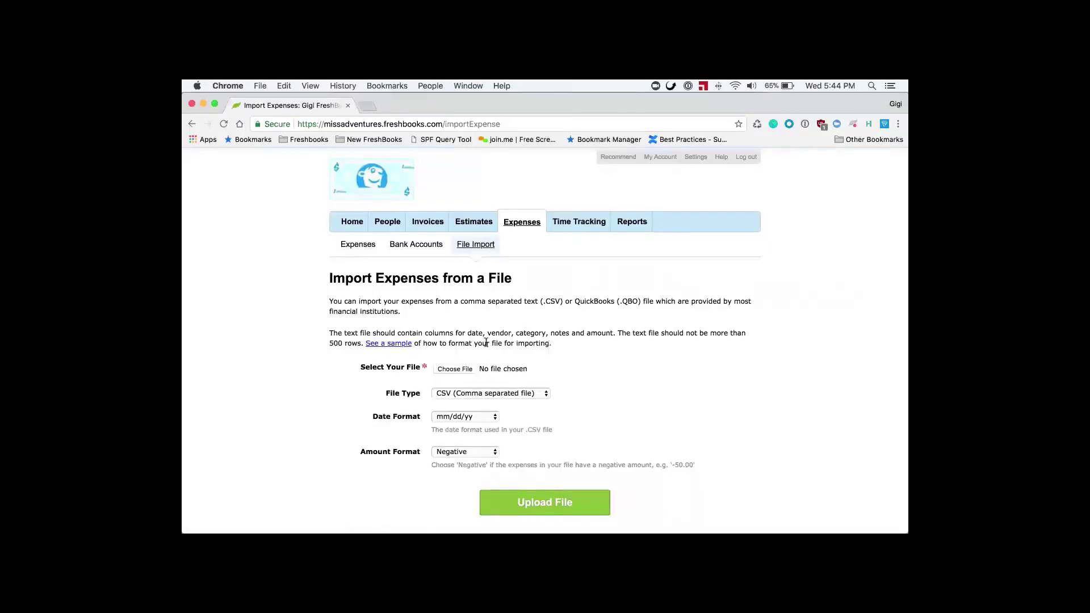
pyautogui.scroll(-2, 624, 383)
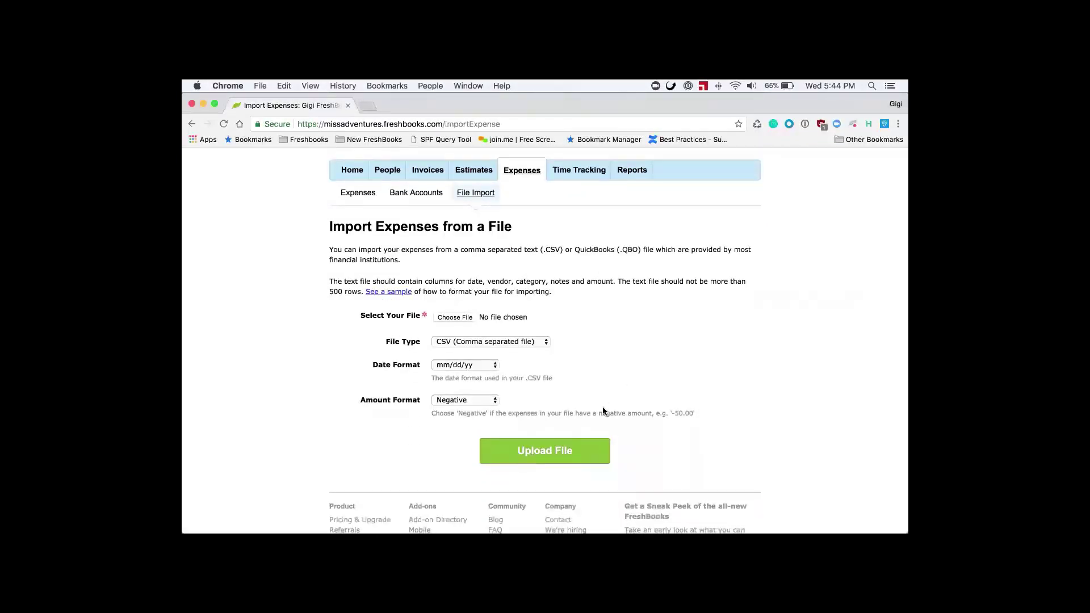
pyautogui.scroll(3, 587, 321)
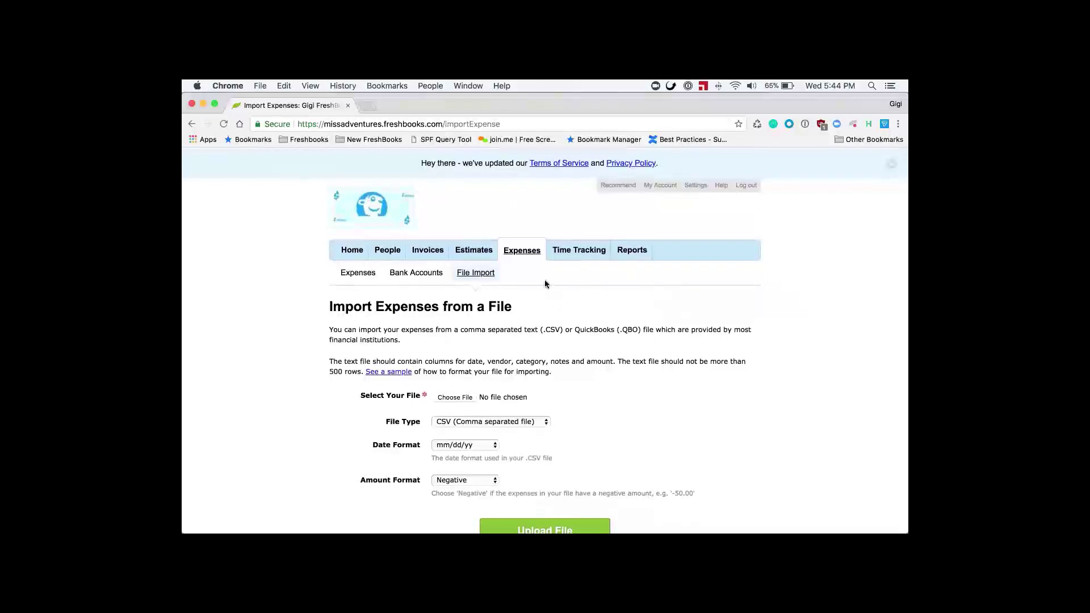
# - View the monthly timesheet for July 2018 in Time Tracking
pyautogui.click(576, 251)
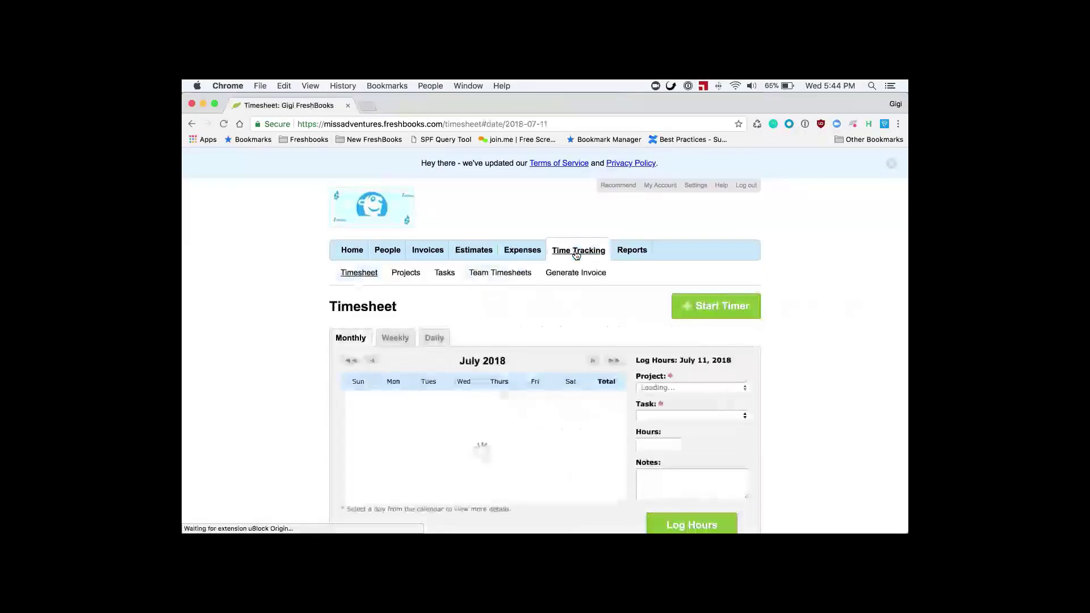
pyautogui.scroll(-3, 269, 353)
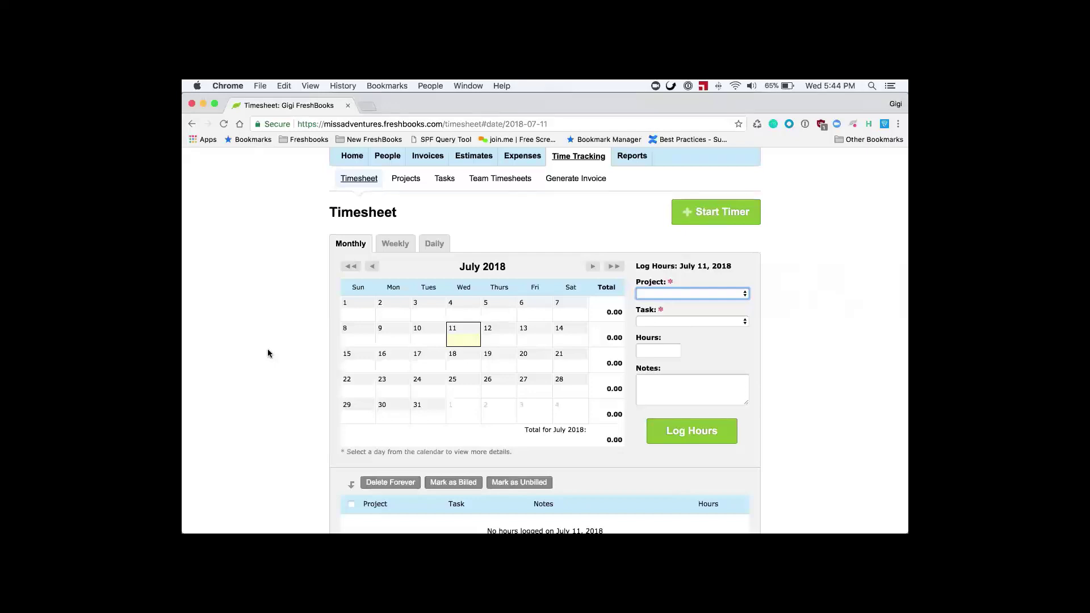
pyautogui.scroll(1, 454, 227)
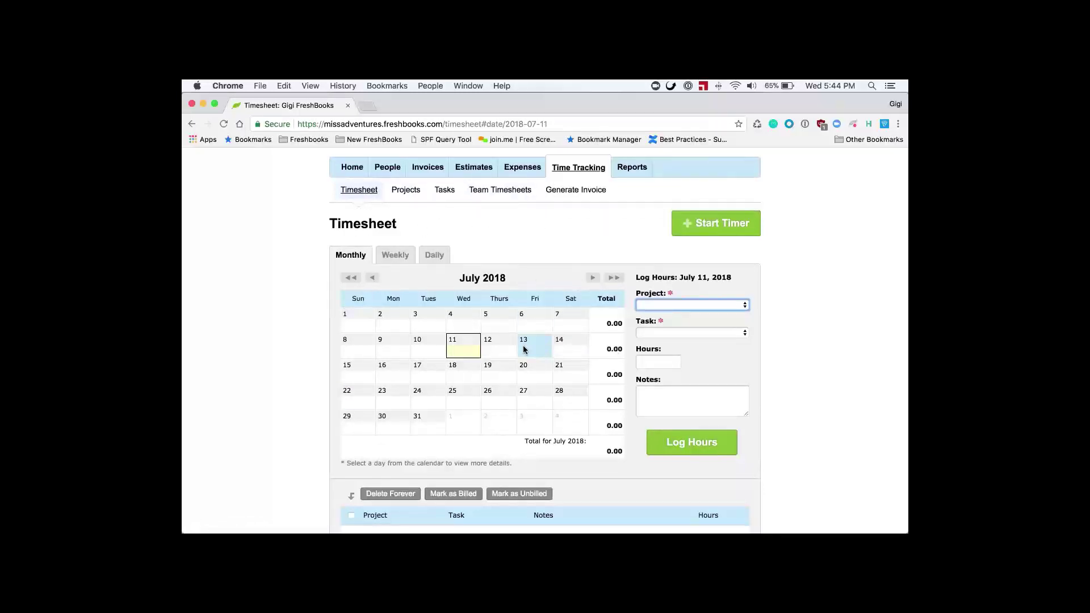
# - Start a new Time Tracking project and enter "Name" as its project name
pyautogui.click(406, 190)
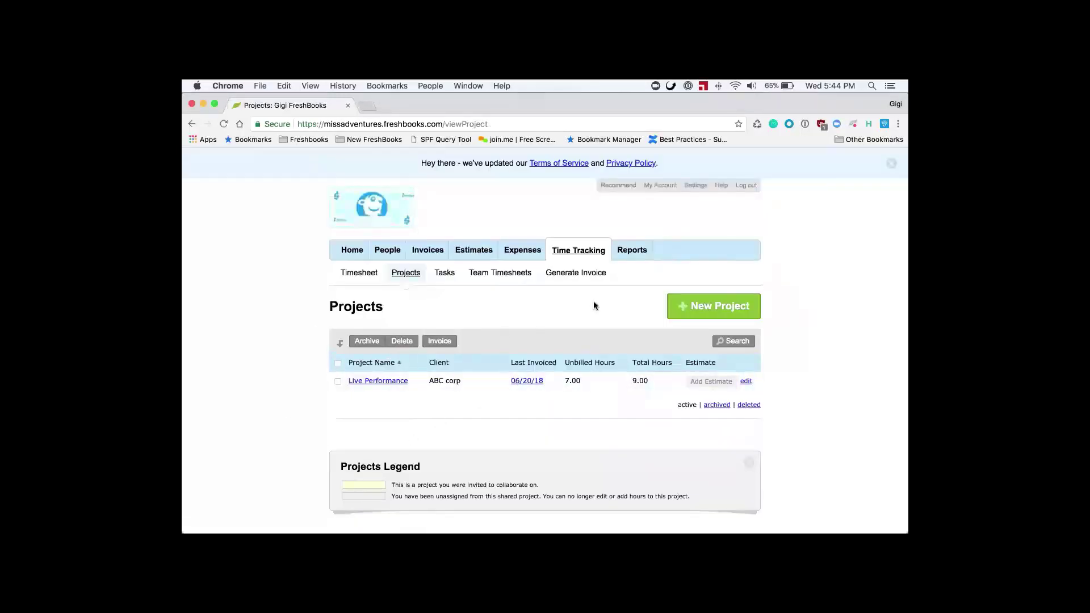
pyautogui.click(718, 316)
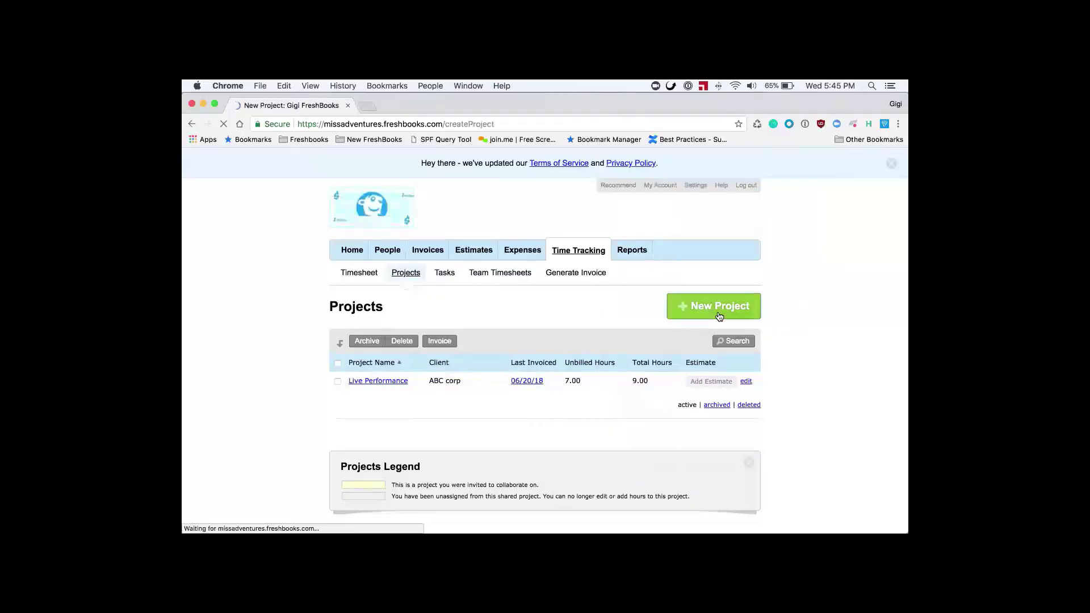
pyautogui.scroll(-2, 632, 346)
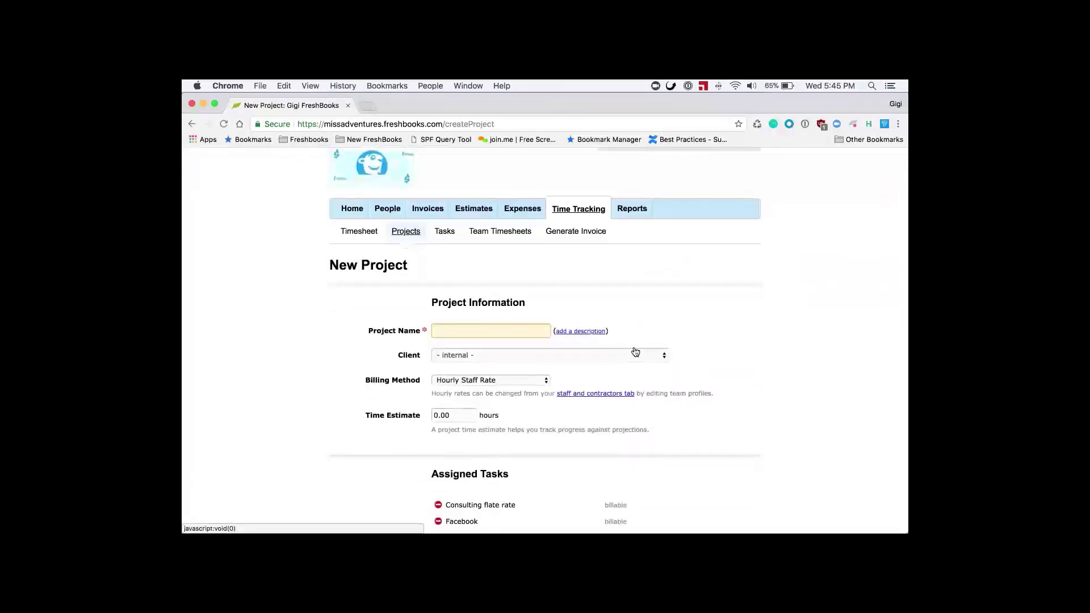
pyautogui.write('Name')
pyautogui.click(699, 331)
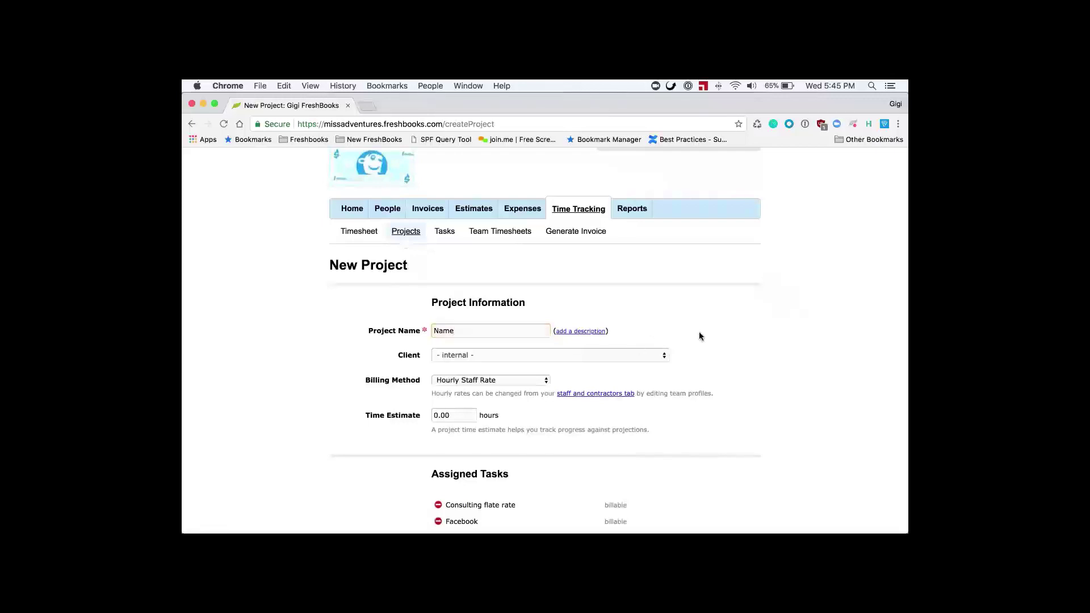
# - Assign the new project to the client Candy Corp
pyautogui.click(461, 355)
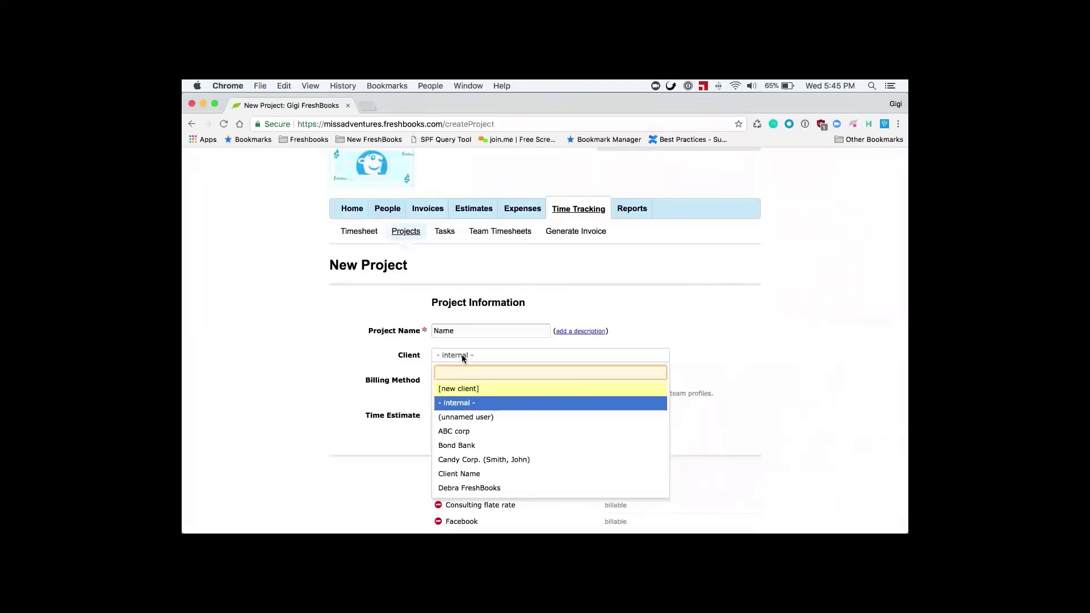
pyautogui.click(470, 458)
pyautogui.scroll(-3, 372, 387)
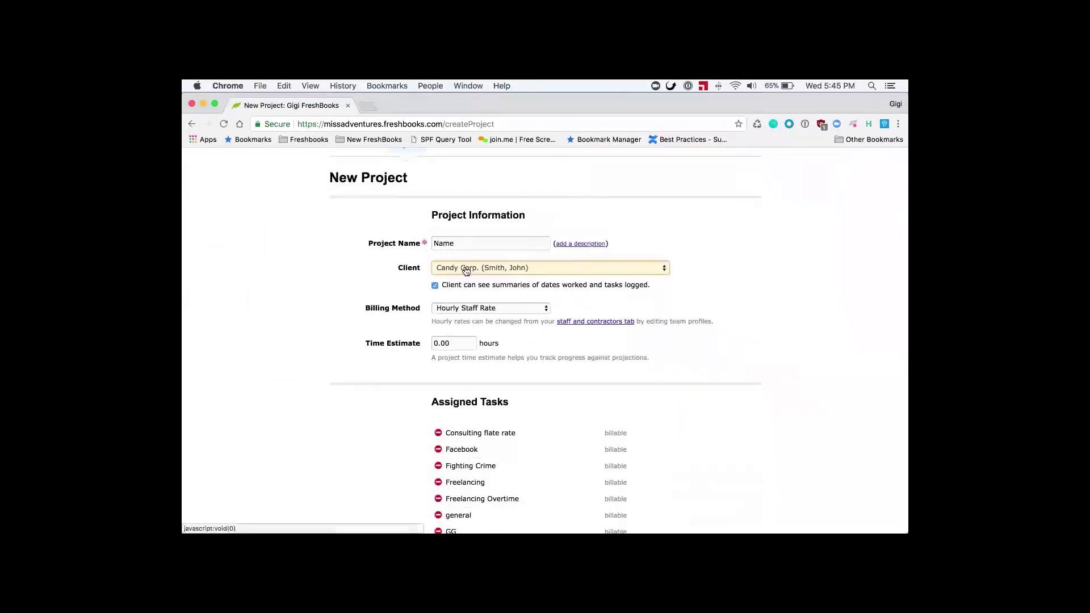
# - Set the project's billing method to Hourly Task Rate and its time estimate to 50.00 hours
pyautogui.click(461, 308)
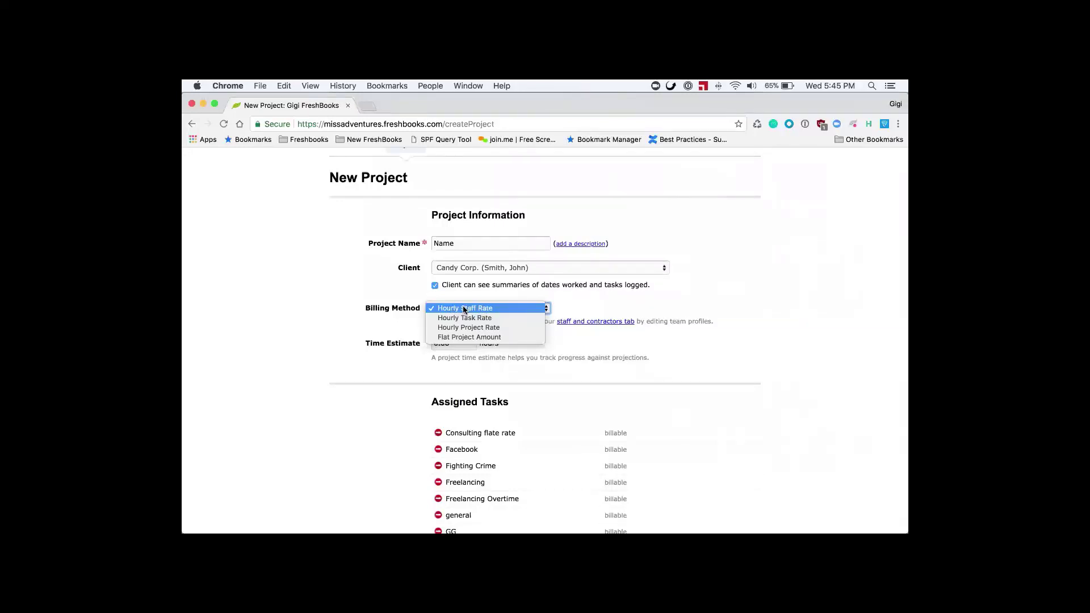
pyautogui.click(467, 320)
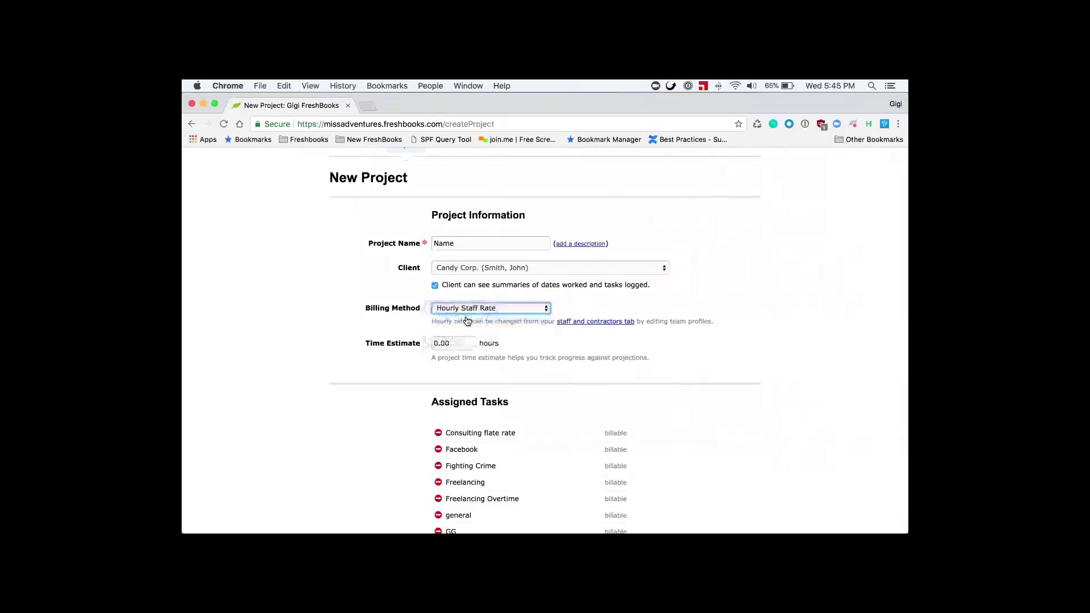
pyautogui.scroll(-3, 651, 345)
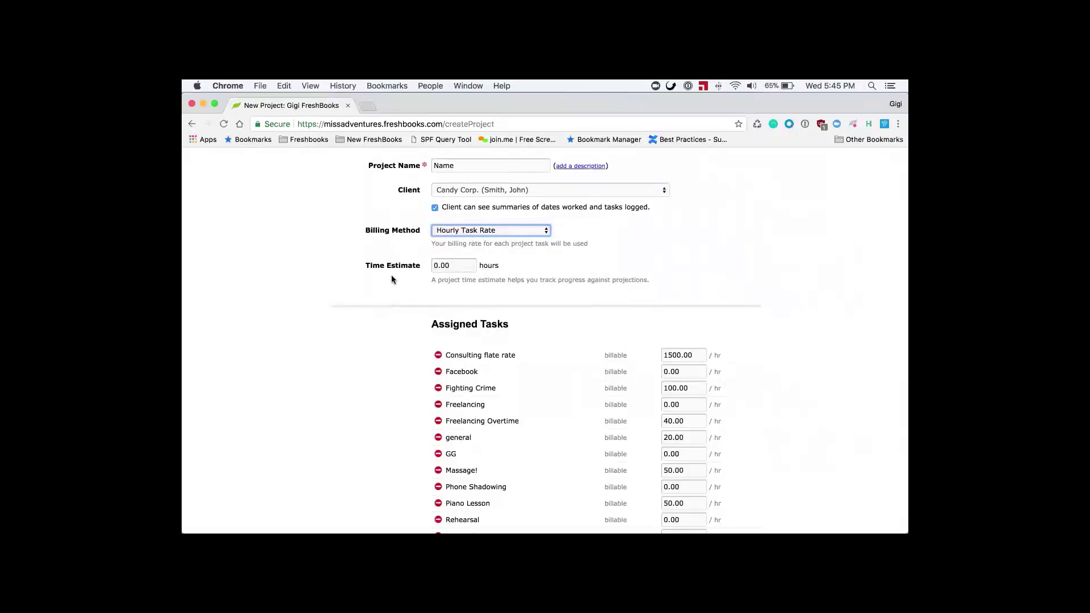
pyautogui.click(460, 263)
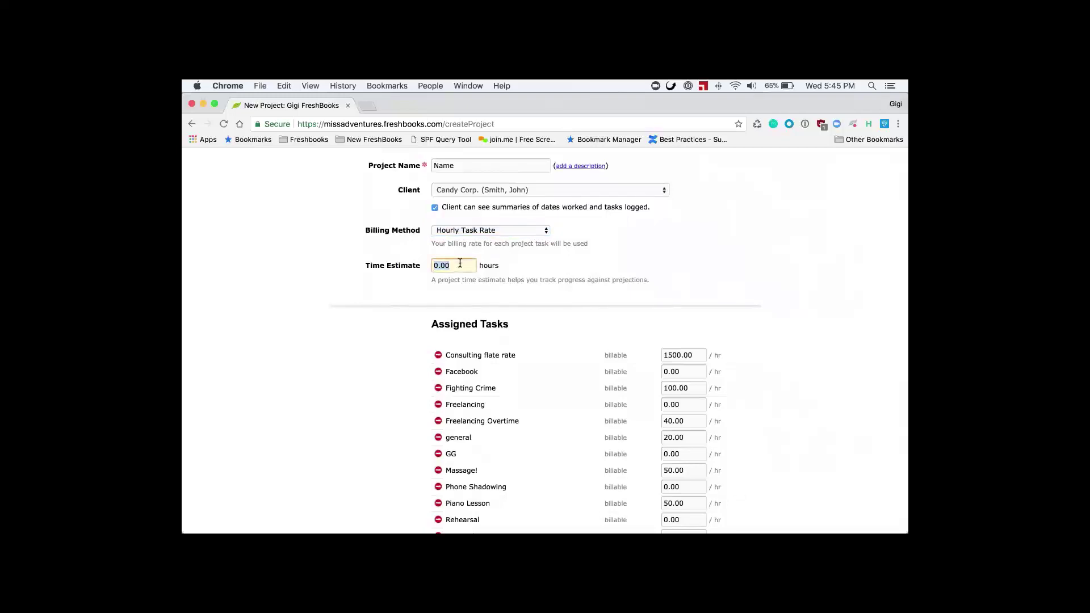
pyautogui.write('50.00')
pyautogui.click(512, 288)
# - Remove the Fighting Crime, Massage! and both non-billable Travel Time tasks from the project's assigned tasks
pyautogui.scroll(-5, 758, 364)
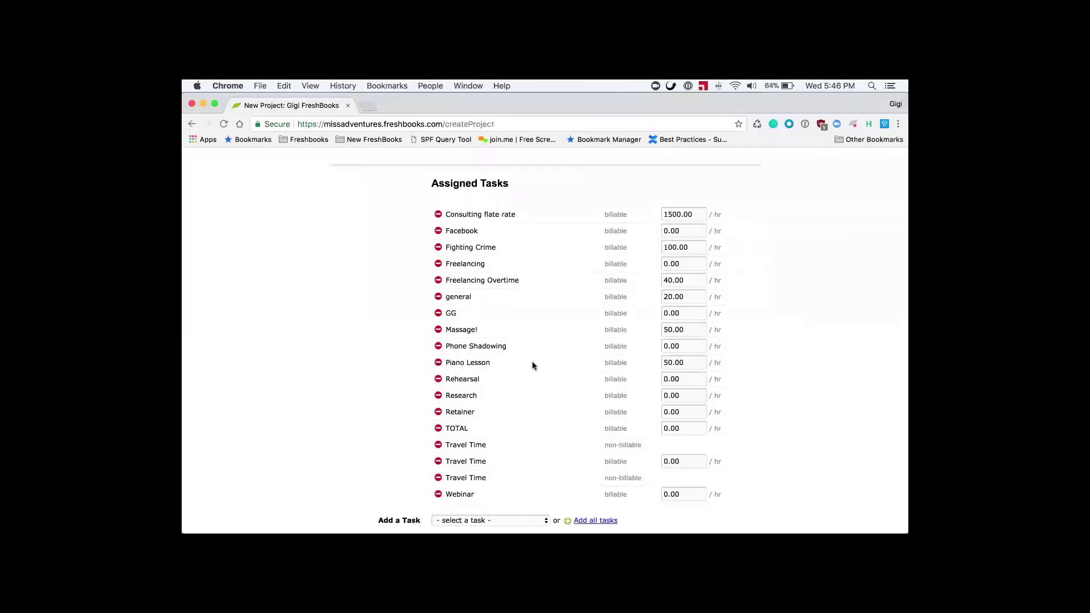
pyautogui.click(437, 248)
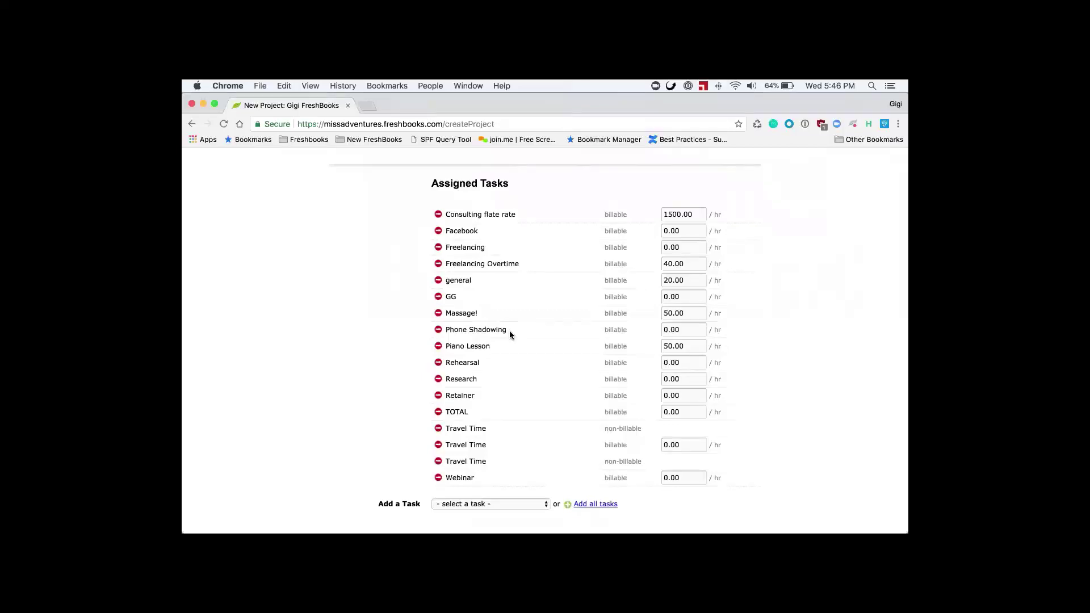
pyautogui.click(438, 312)
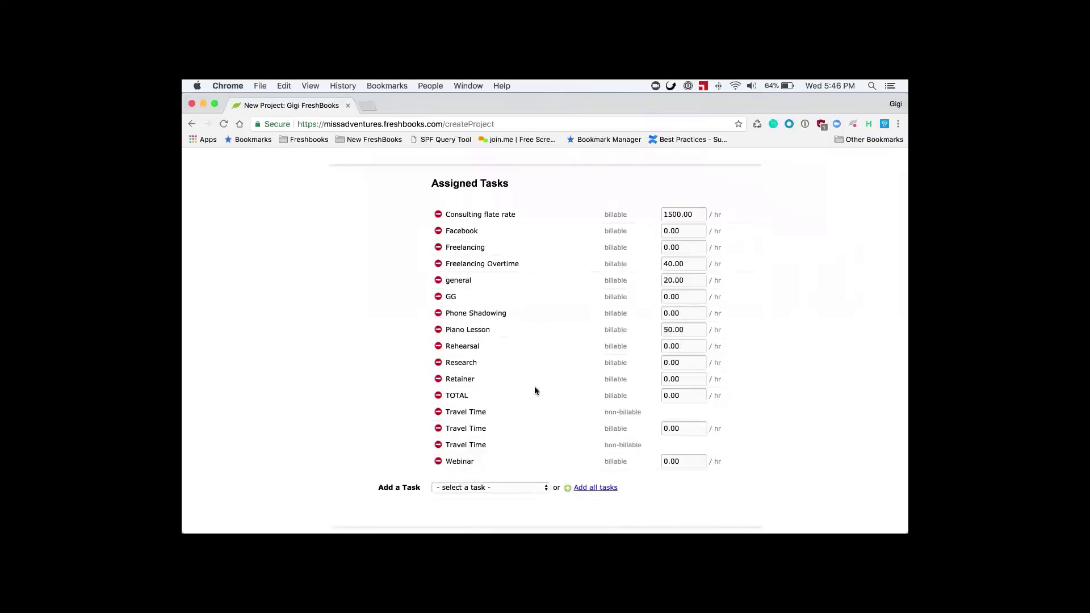
pyautogui.click(438, 445)
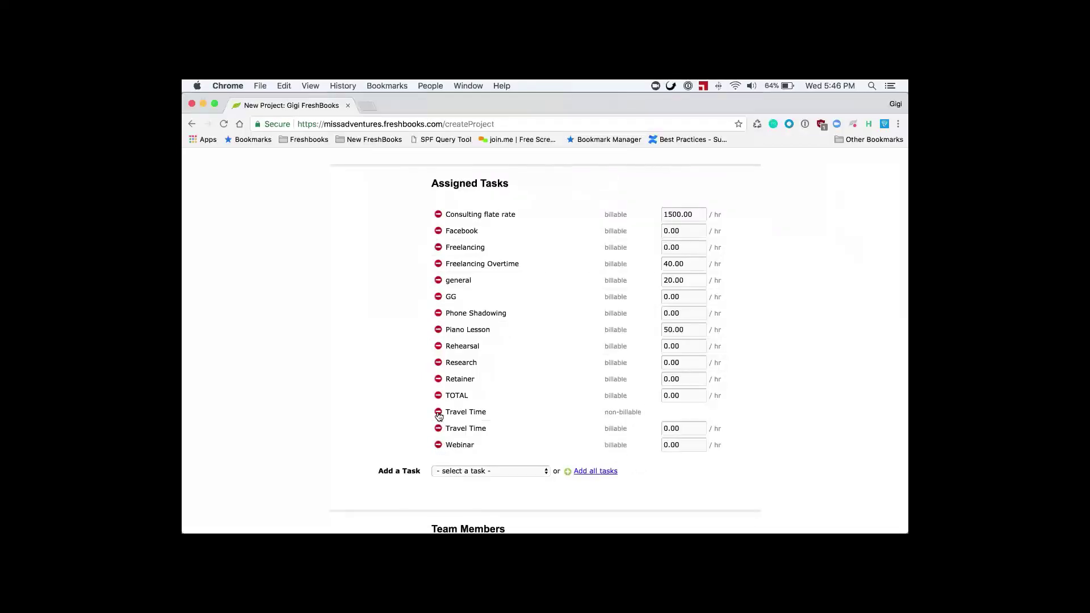
pyautogui.click(438, 413)
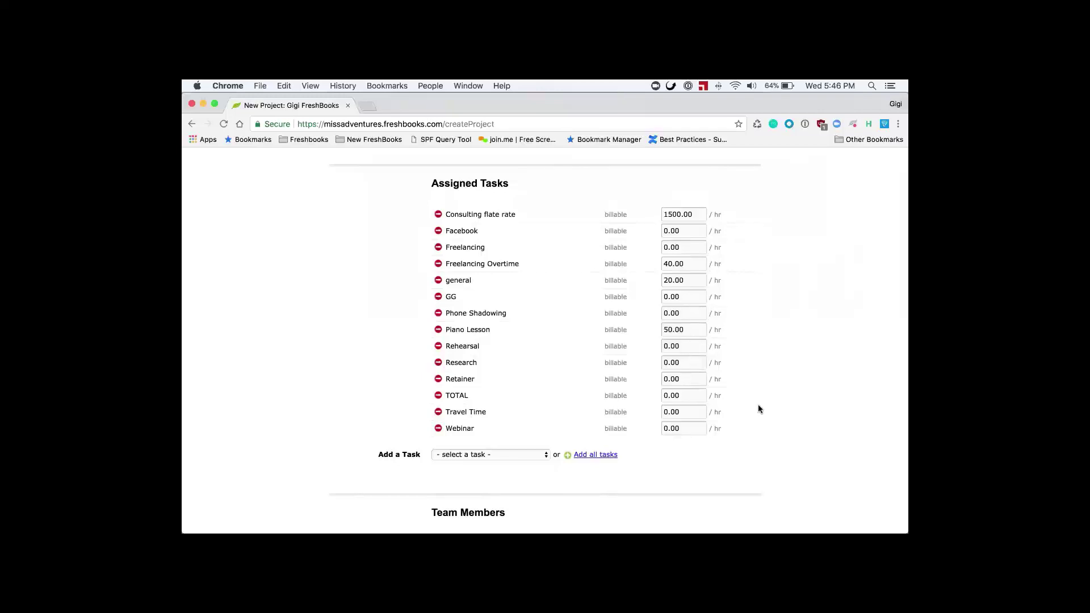
# - Add one contractor and one staff member to the project's team members and save the project
pyautogui.scroll(-5, 562, 407)
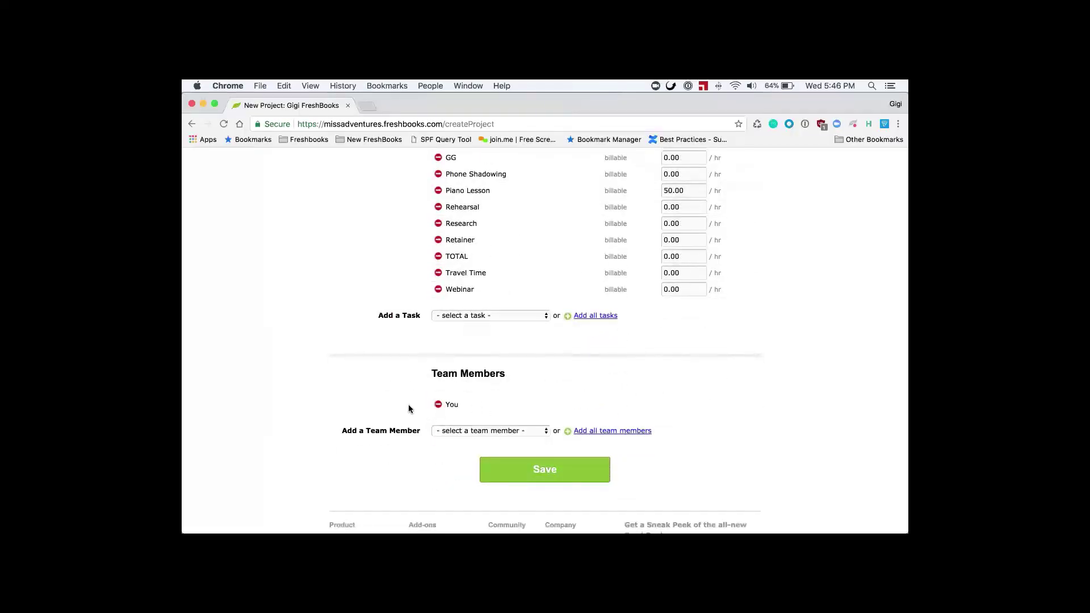
pyautogui.click(480, 433)
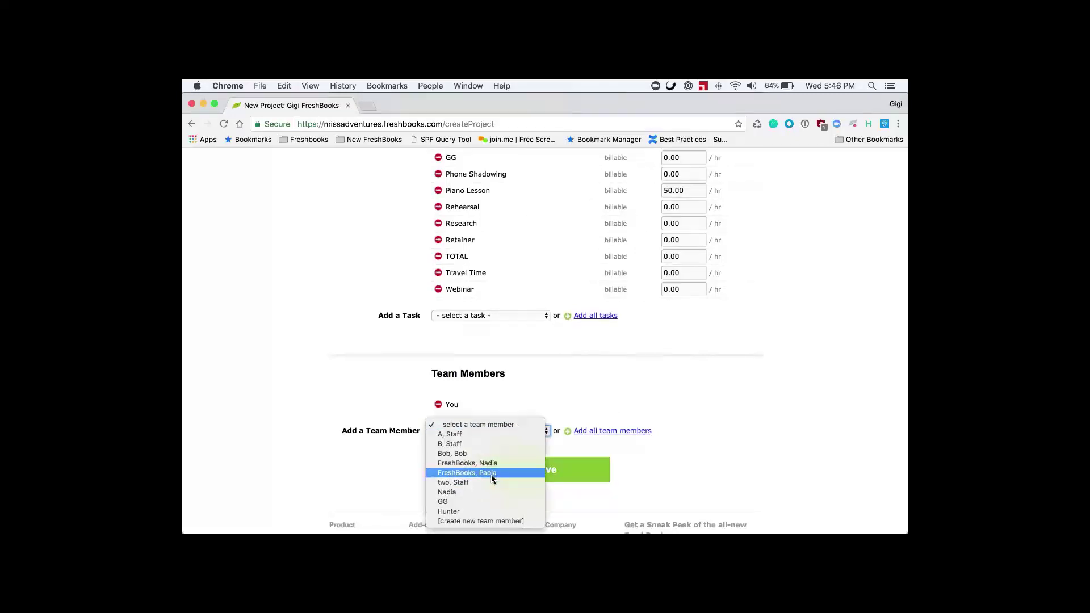
pyautogui.click(467, 511)
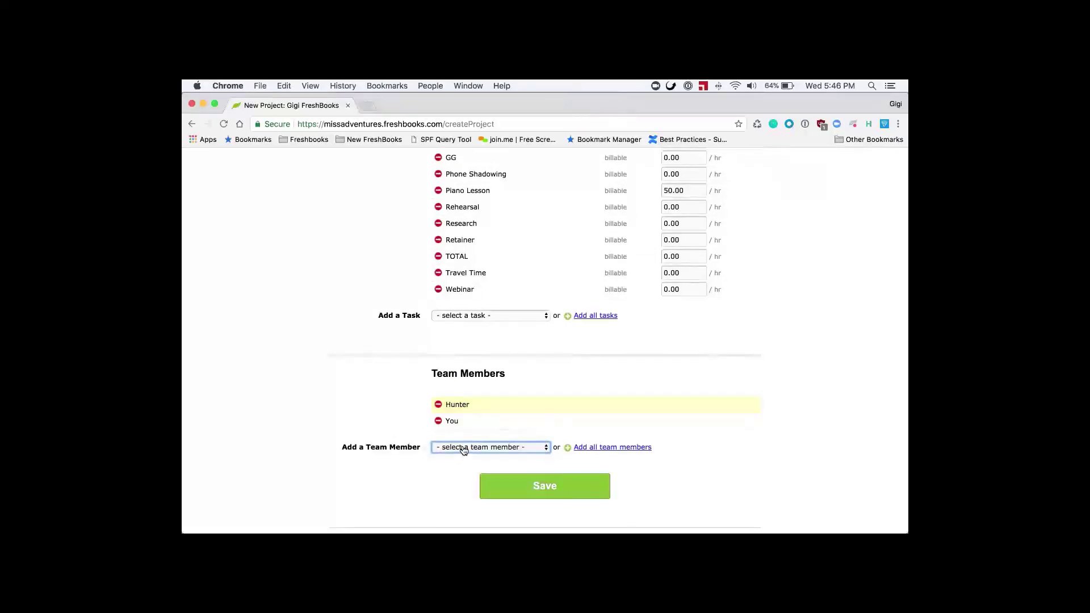
pyautogui.click(460, 448)
pyautogui.click(461, 475)
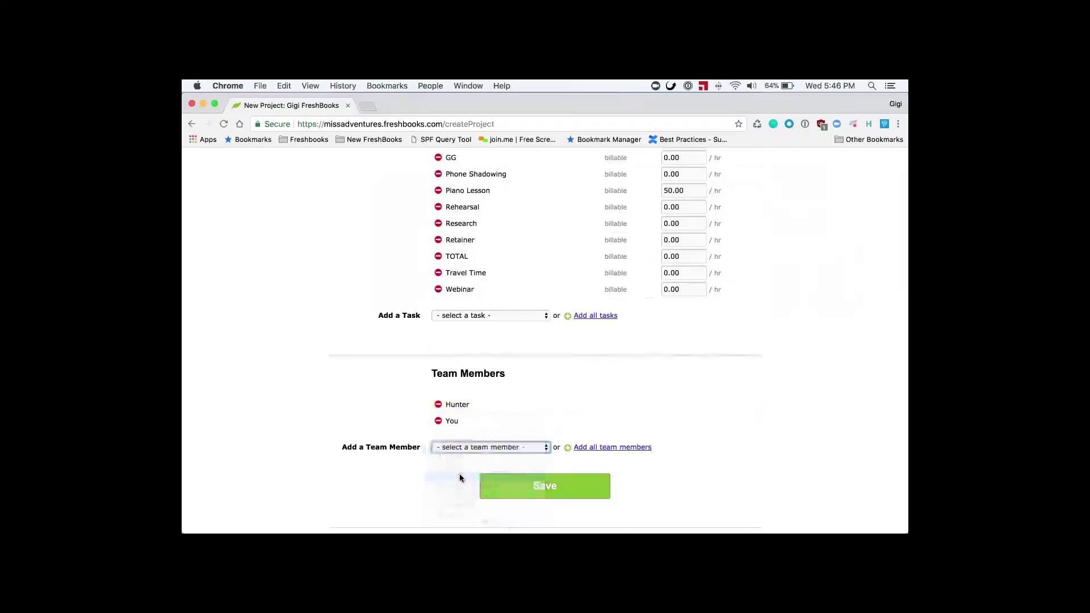
pyautogui.click(553, 504)
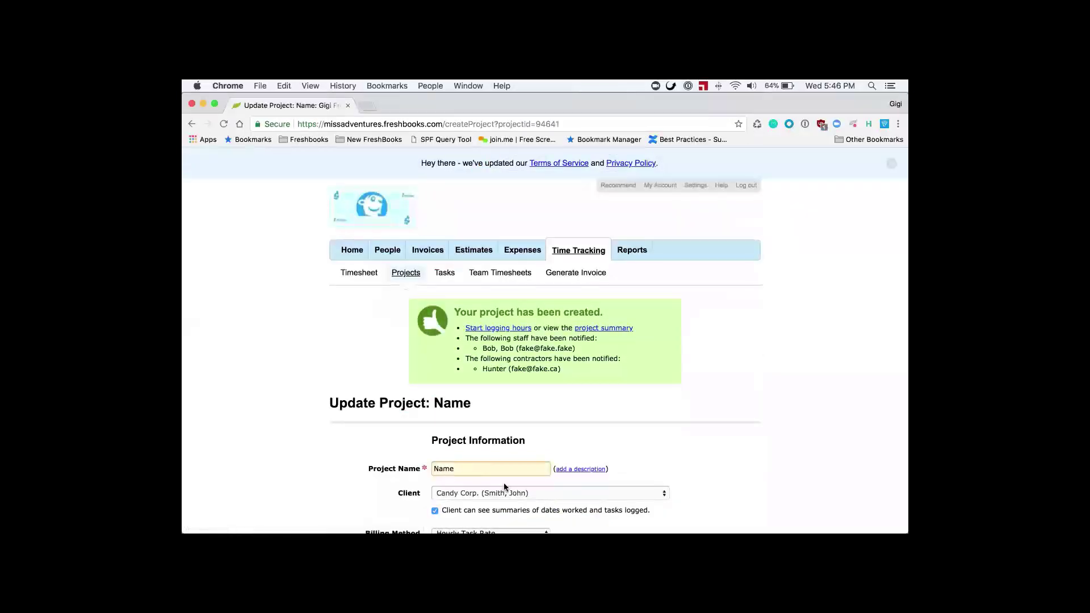
# - Open the list of active projects and check the new project's hours and estimate columns
pyautogui.click(406, 274)
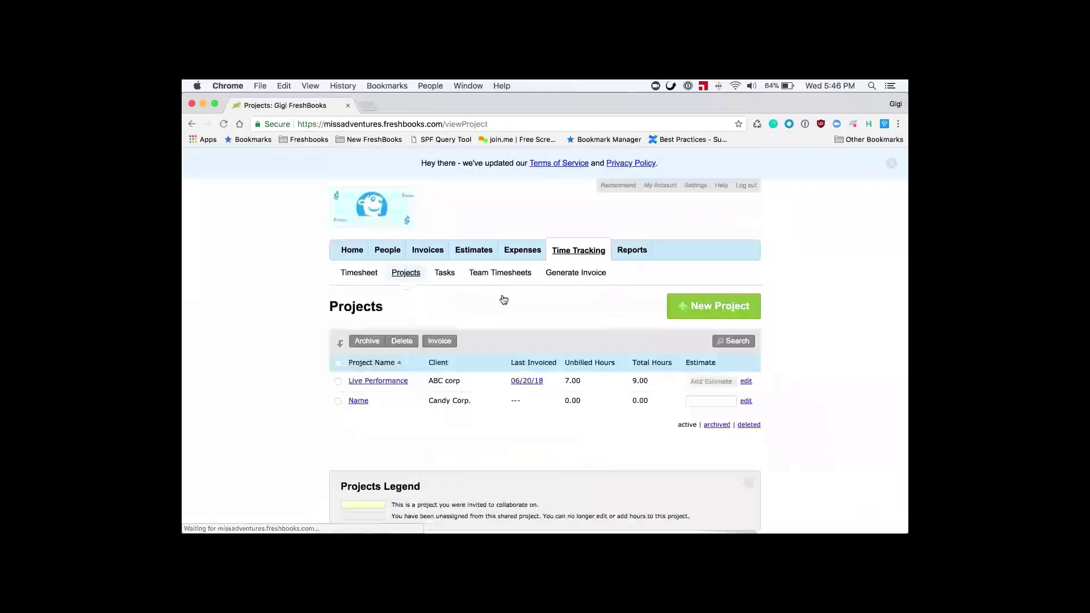
pyautogui.scroll(-2, 499, 301)
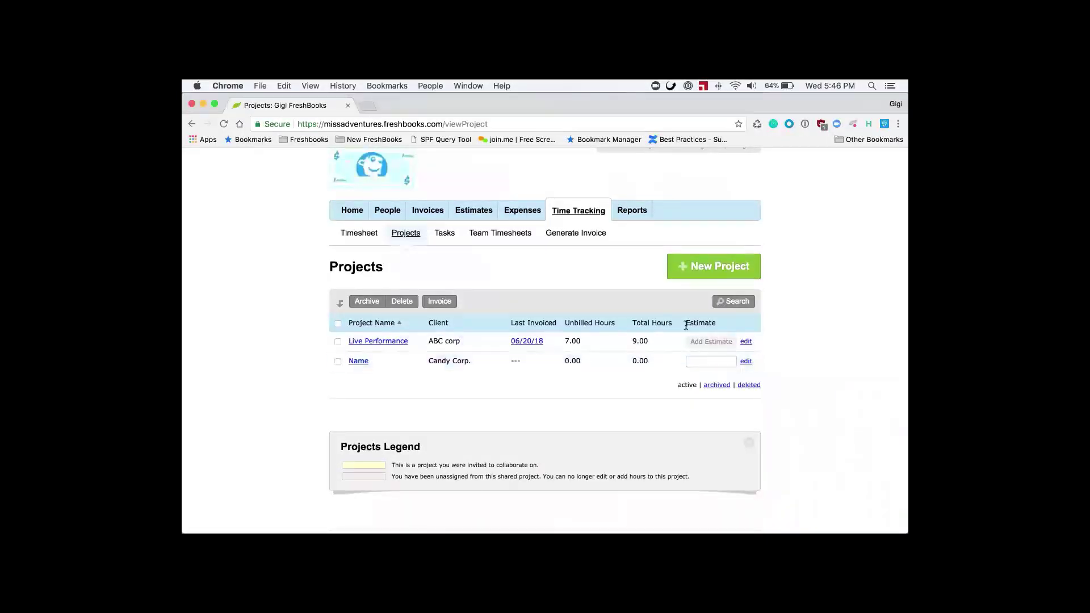
pyautogui.moveTo(699, 368)
# - Open the Time Tracking task list and look through the tasks and rates on its first page
pyautogui.click(442, 233)
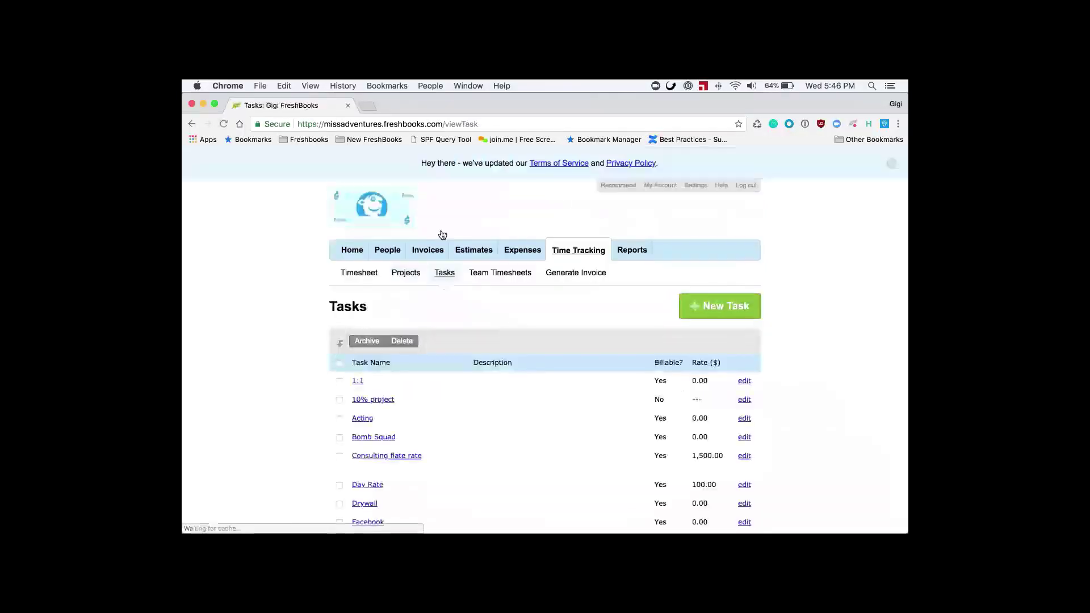
pyautogui.scroll(-2, 537, 409)
pyautogui.scroll(-2, 536, 408)
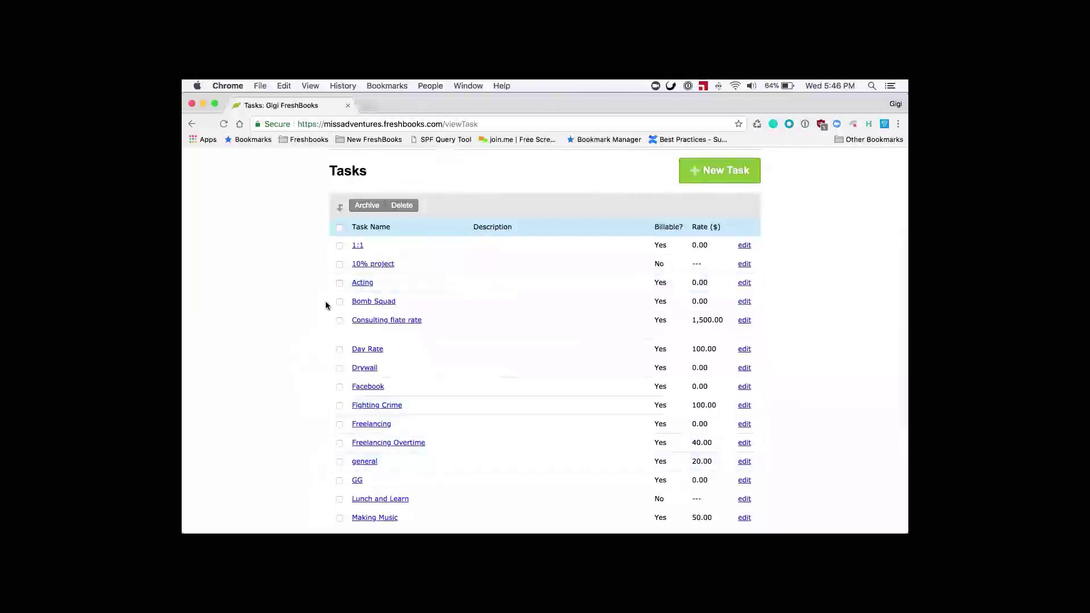
pyautogui.scroll(-5, 466, 484)
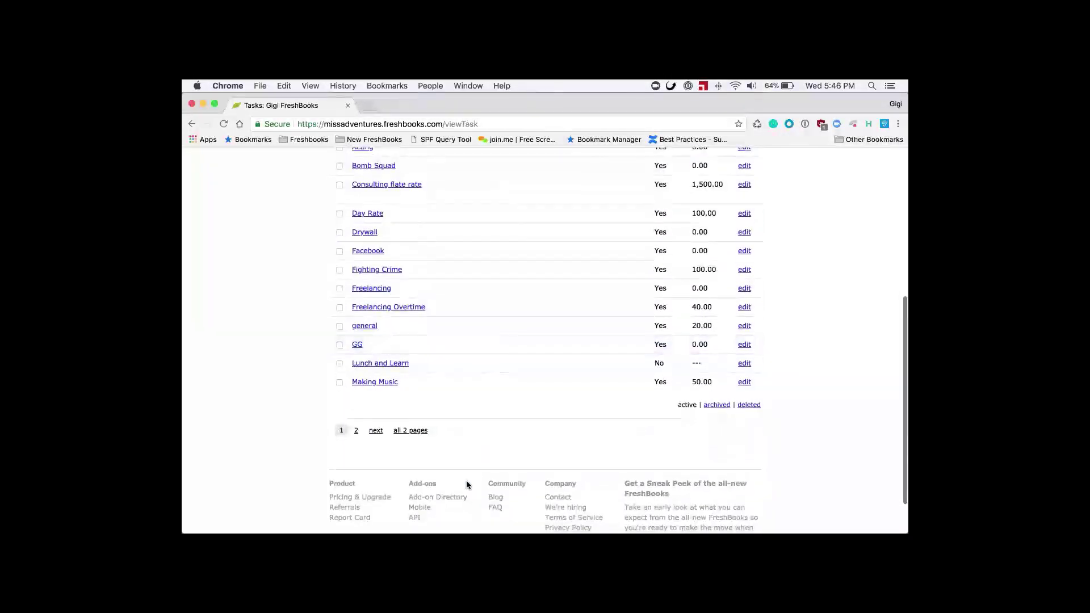
pyautogui.scroll(3, 467, 484)
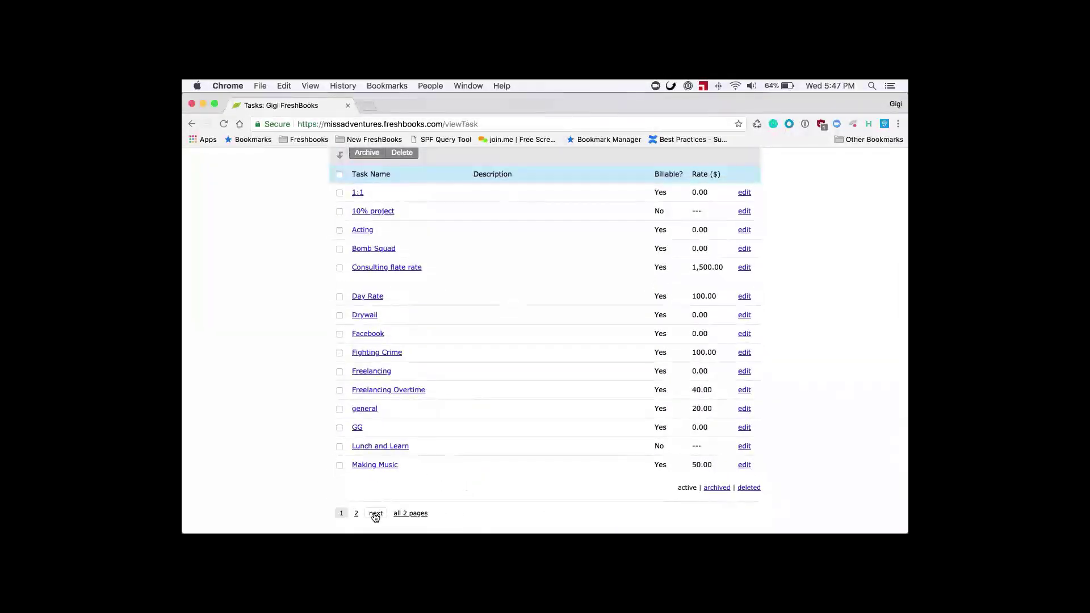
# - Delete the two non-billable Travel Time tasks on the second page of the task list
pyautogui.click(375, 513)
pyautogui.scroll(-5, 441, 455)
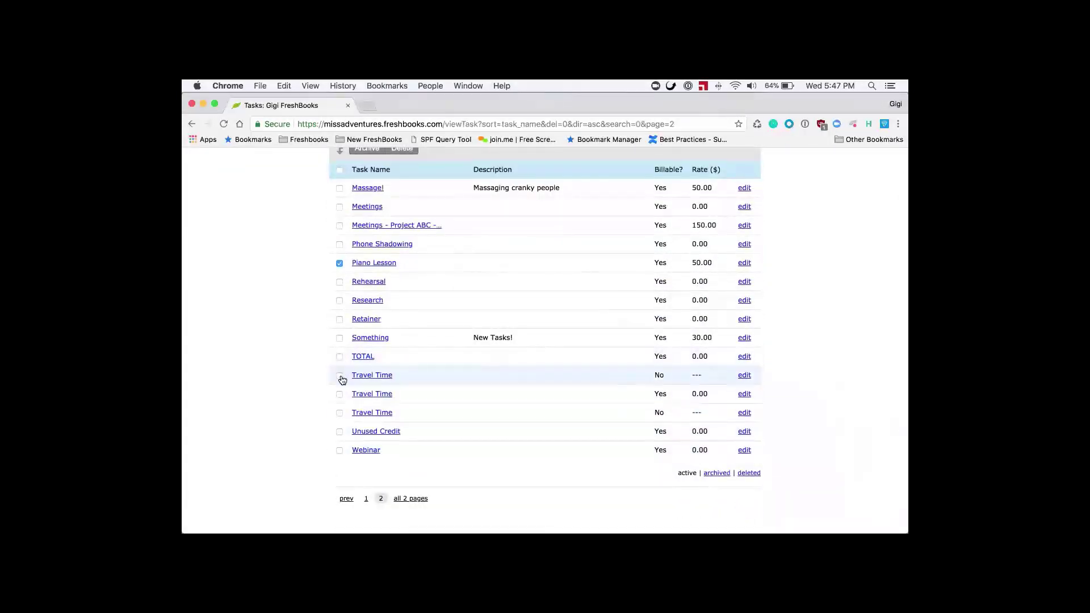
pyautogui.click(340, 412)
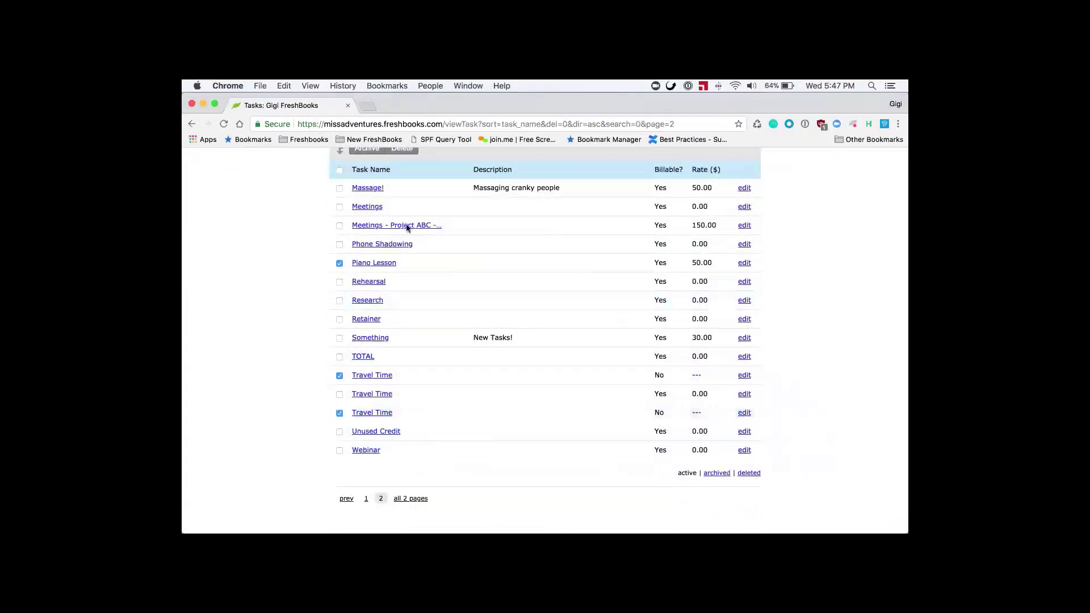
pyautogui.scroll(1, 411, 221)
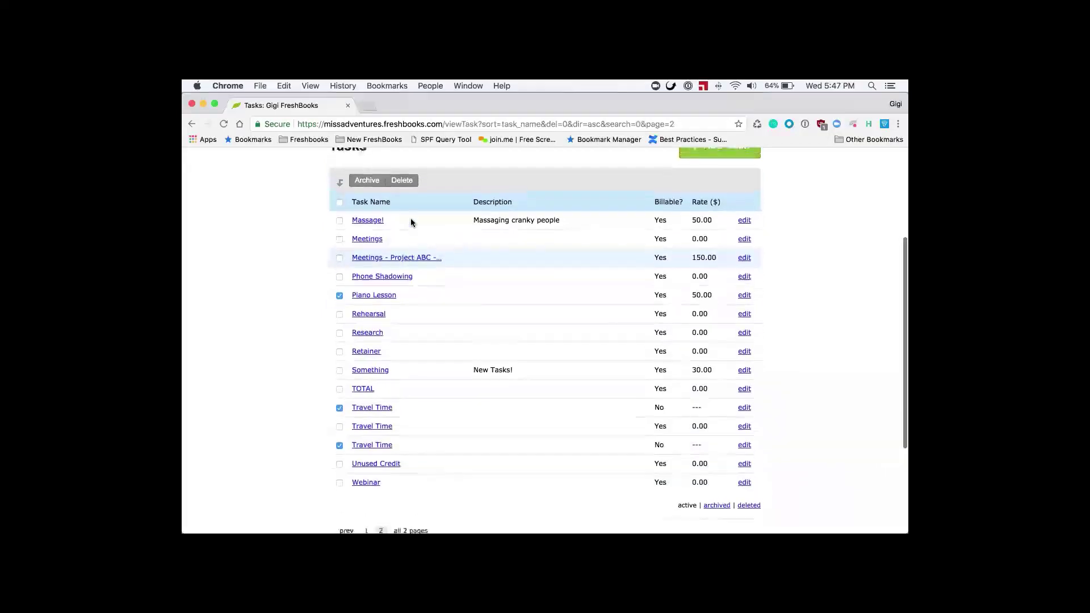
pyautogui.click(341, 298)
pyautogui.click(402, 182)
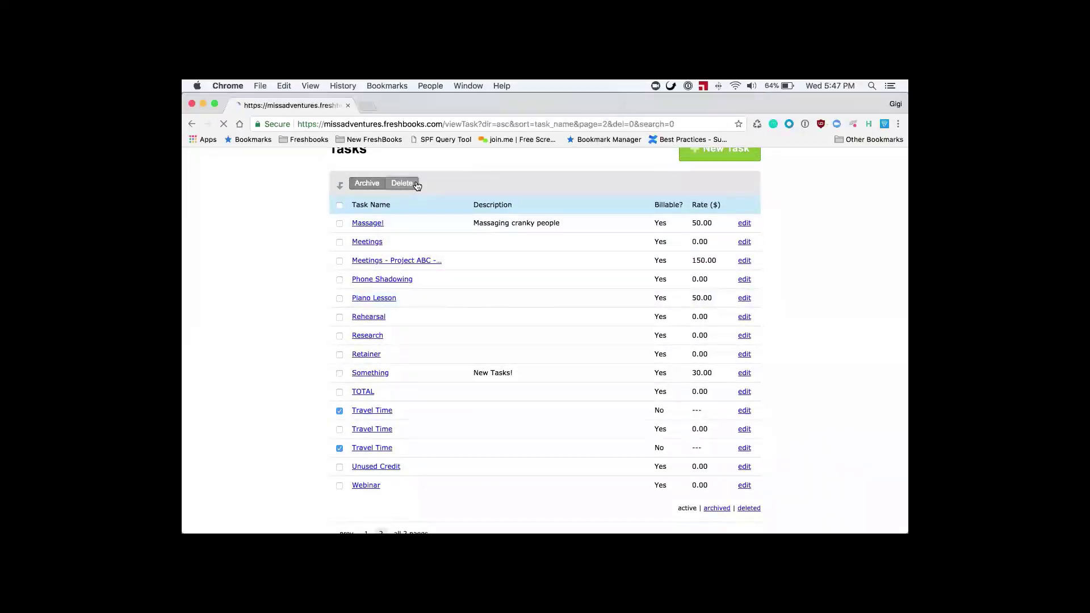
pyautogui.scroll(-3, 529, 364)
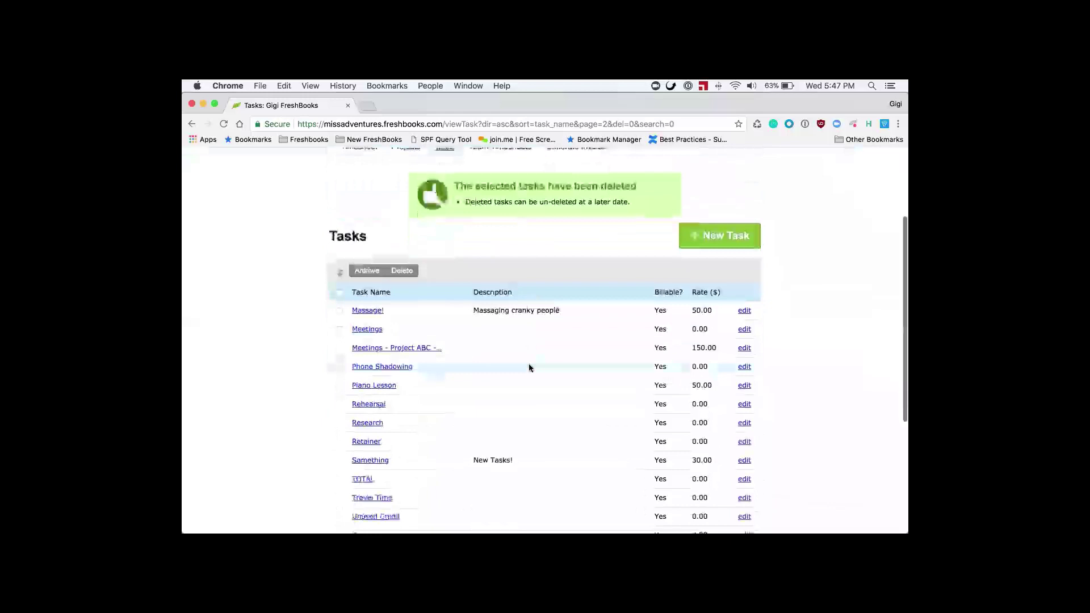
pyautogui.click(745, 311)
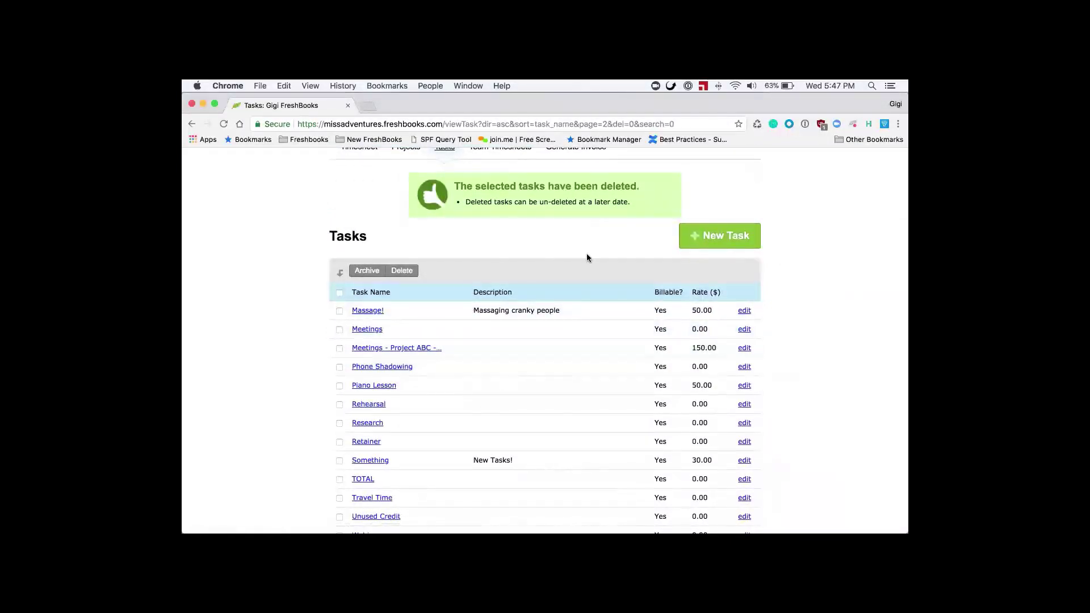
# - Open Team Timesheets and filter the logged hours to the team member Staff A
pyautogui.scroll(3, 587, 258)
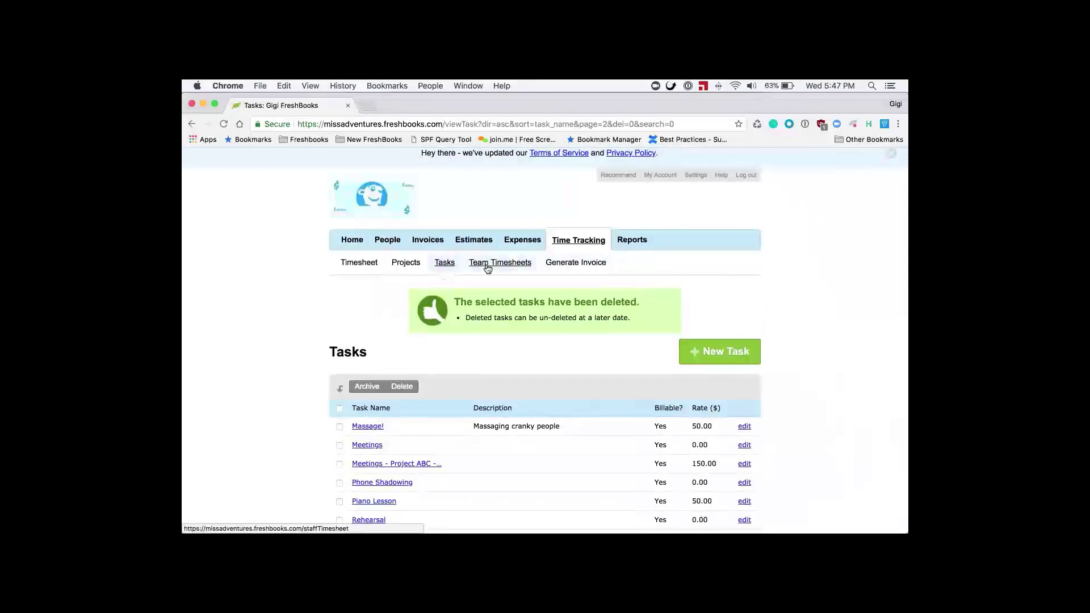
pyautogui.click(488, 265)
pyautogui.scroll(-3, 585, 316)
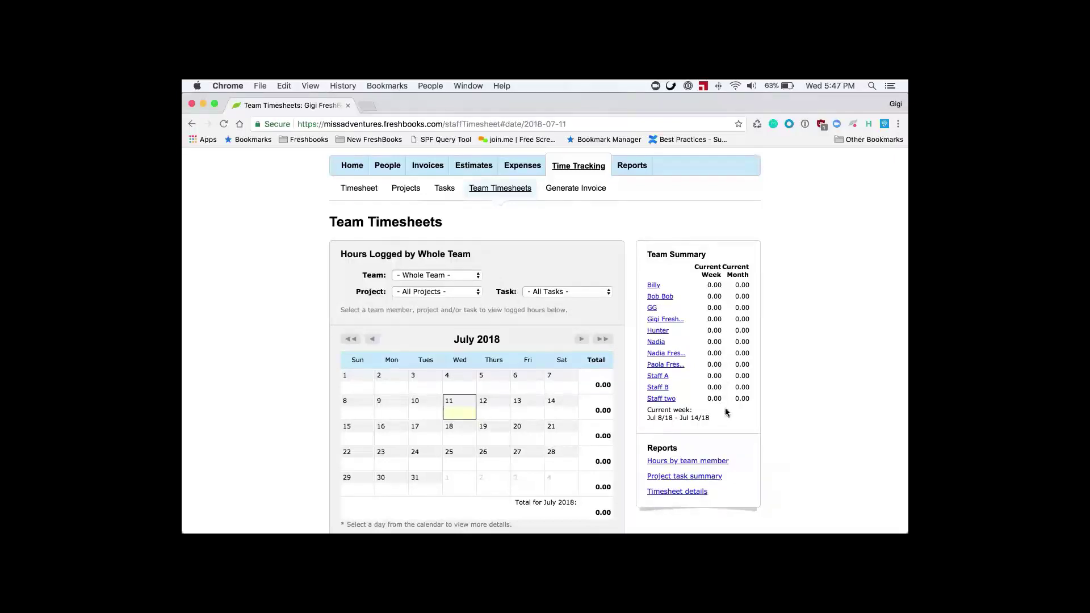
pyautogui.click(459, 275)
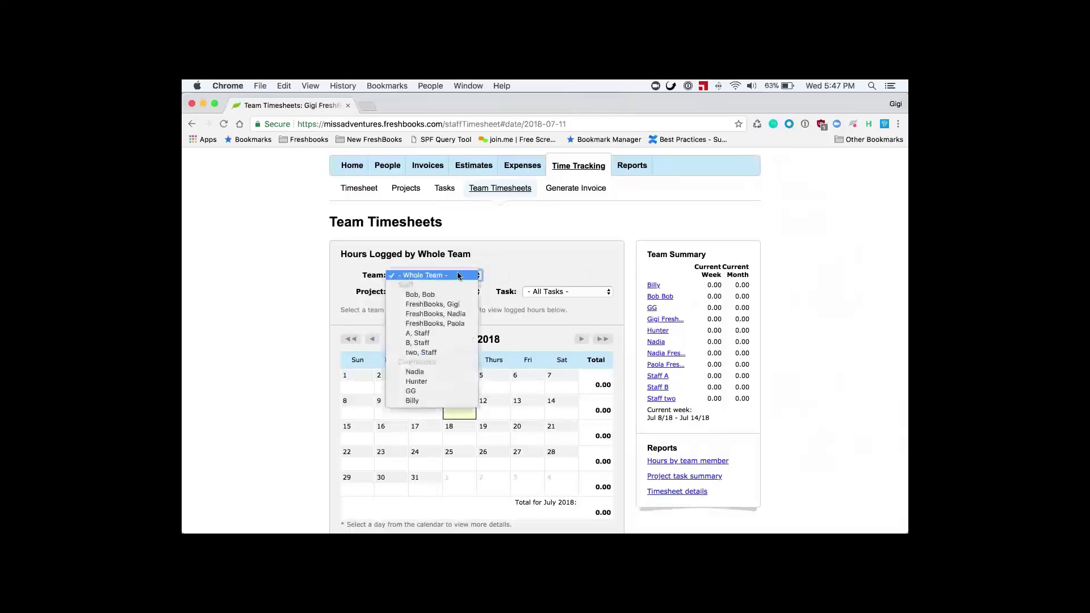
pyautogui.click(425, 333)
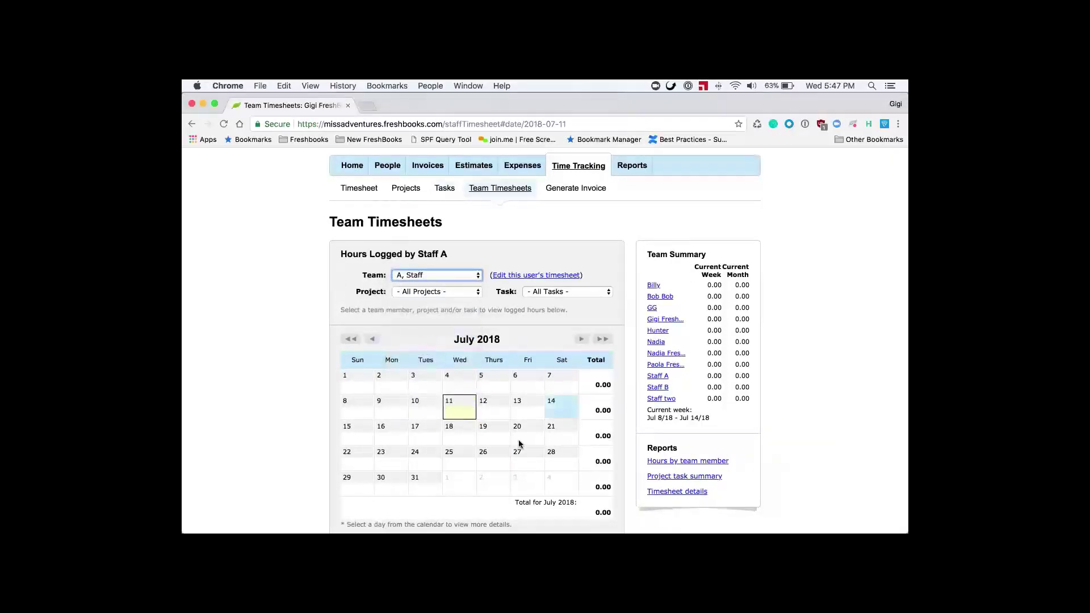
# - Set the team filter back to Whole Team and examine the hours logged for July 11, 2018
pyautogui.click(416, 279)
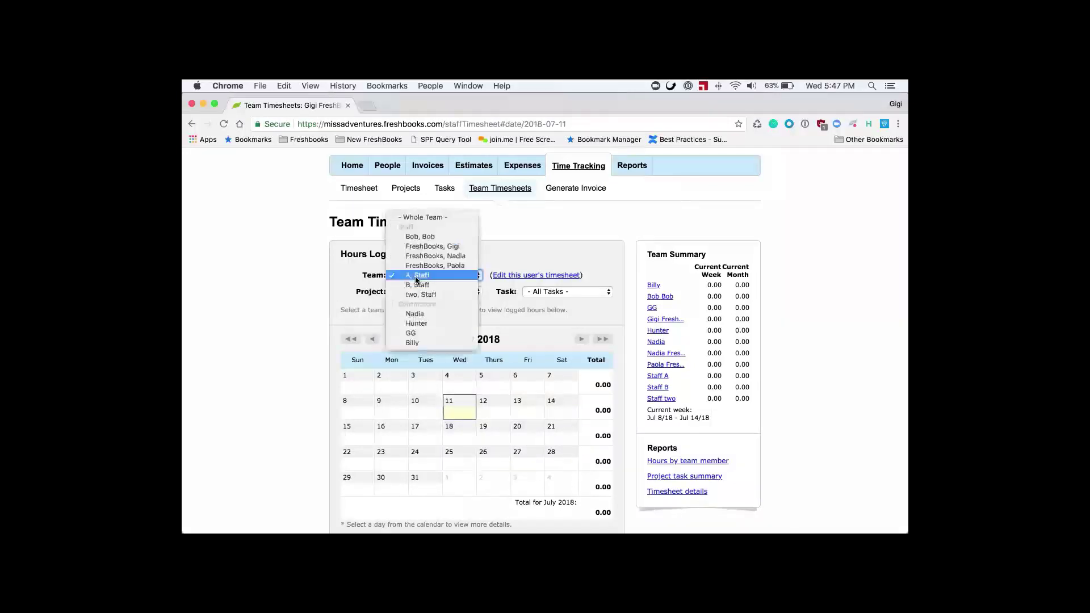
pyautogui.click(417, 219)
pyautogui.scroll(-5, 283, 365)
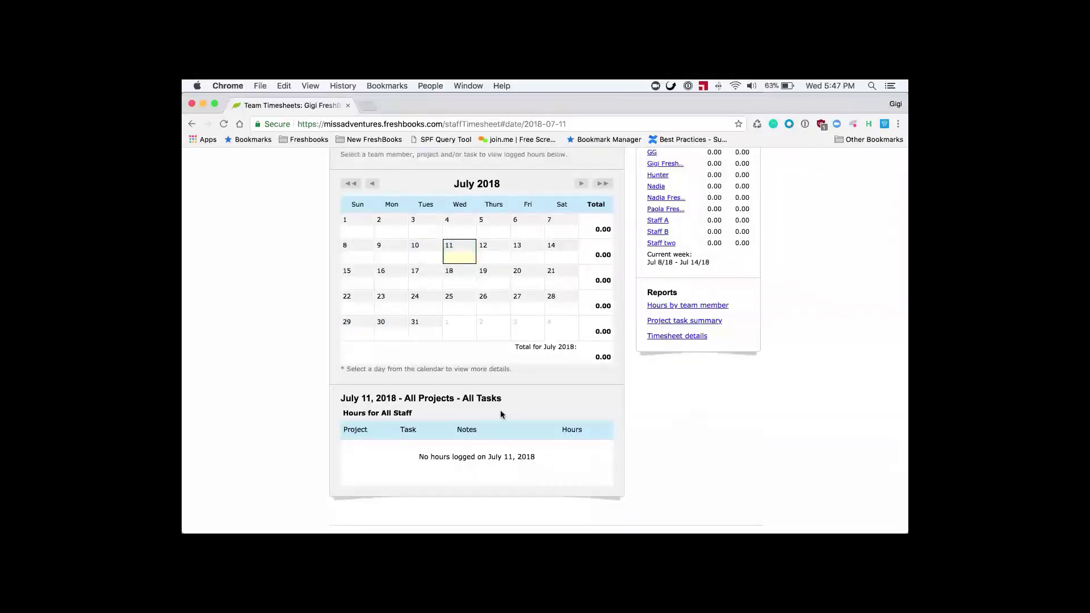
pyautogui.scroll(4, 501, 440)
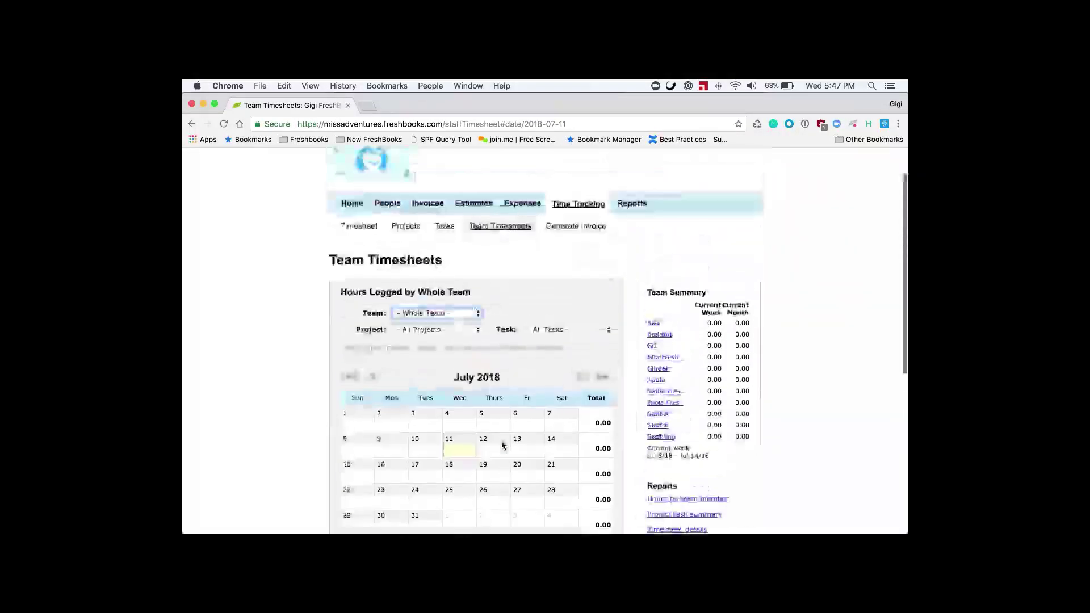
# - Log 2 hours of Phone Shadowing to the project Name on the July 11, 2018 timesheet
pyautogui.click(364, 239)
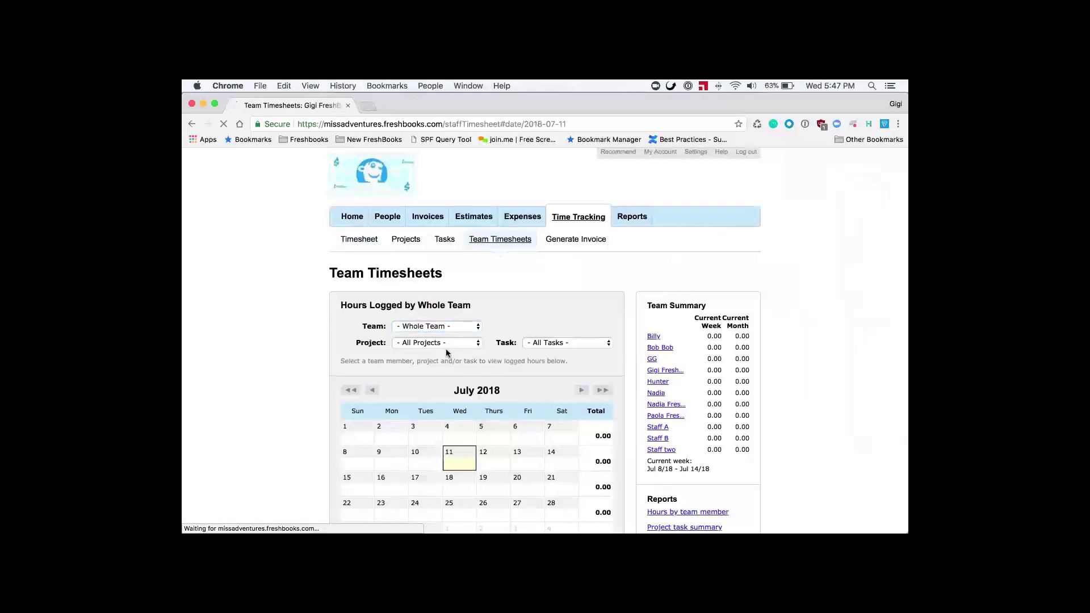
pyautogui.scroll(-2, 448, 353)
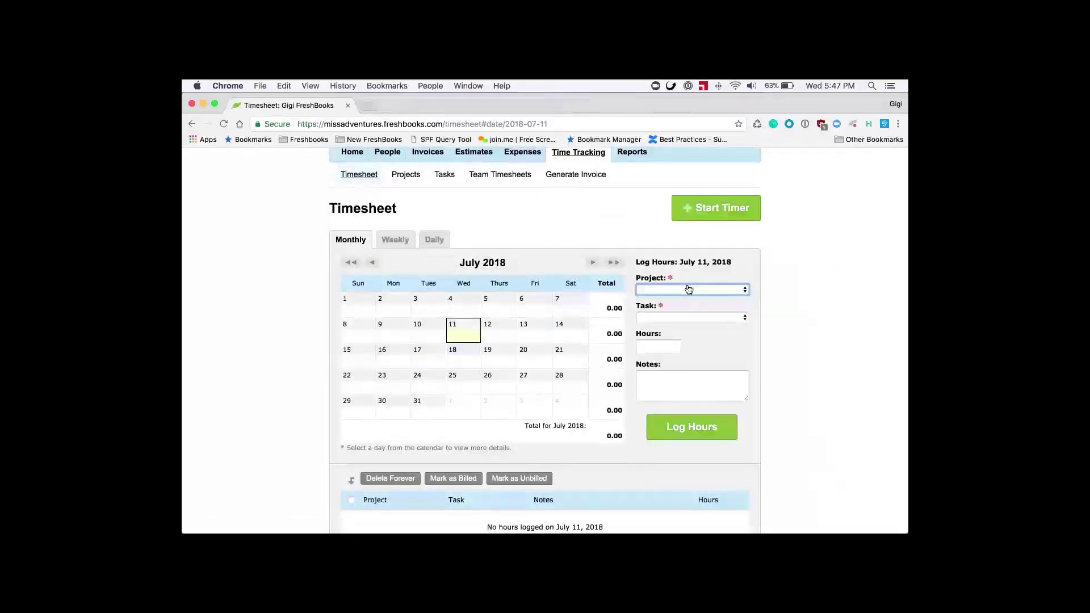
pyautogui.click(681, 290)
pyautogui.click(680, 327)
pyautogui.click(676, 318)
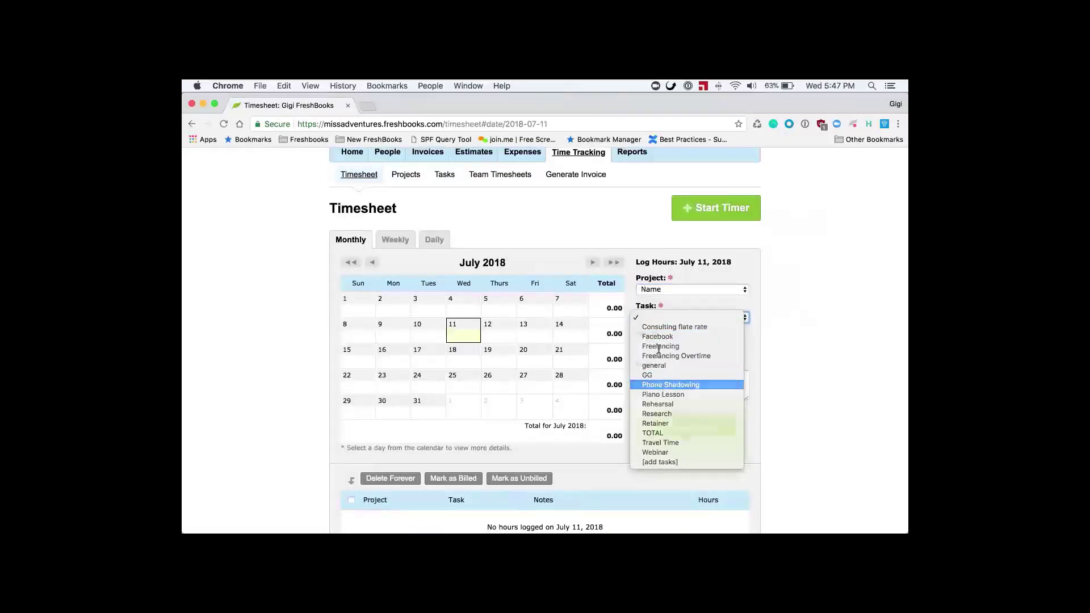
pyautogui.click(659, 384)
pyautogui.click(661, 348)
pyautogui.write('2')
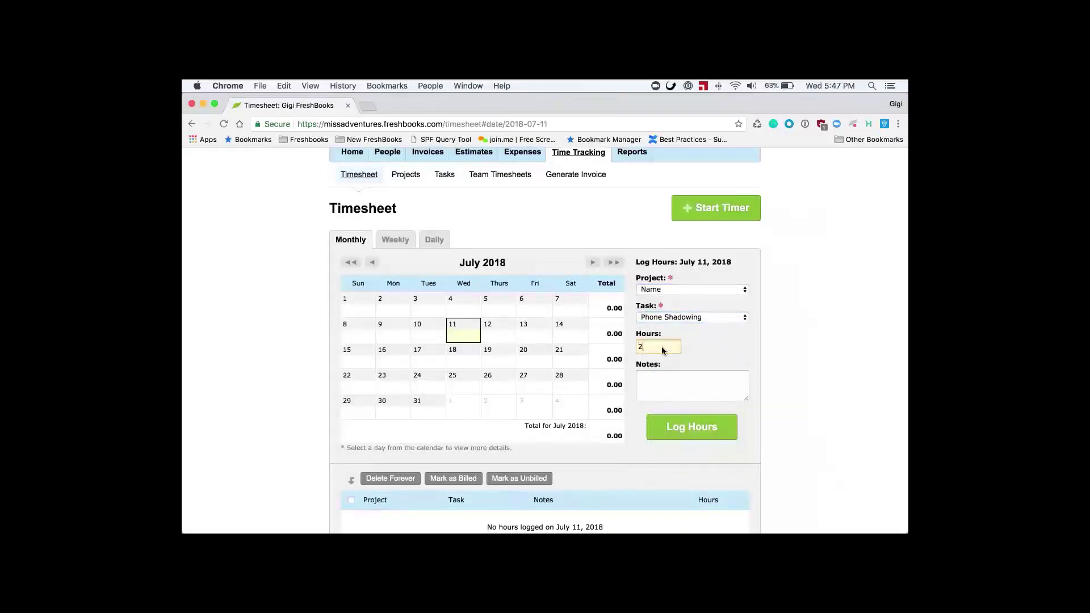
pyautogui.click(689, 429)
pyautogui.scroll(-3, 752, 451)
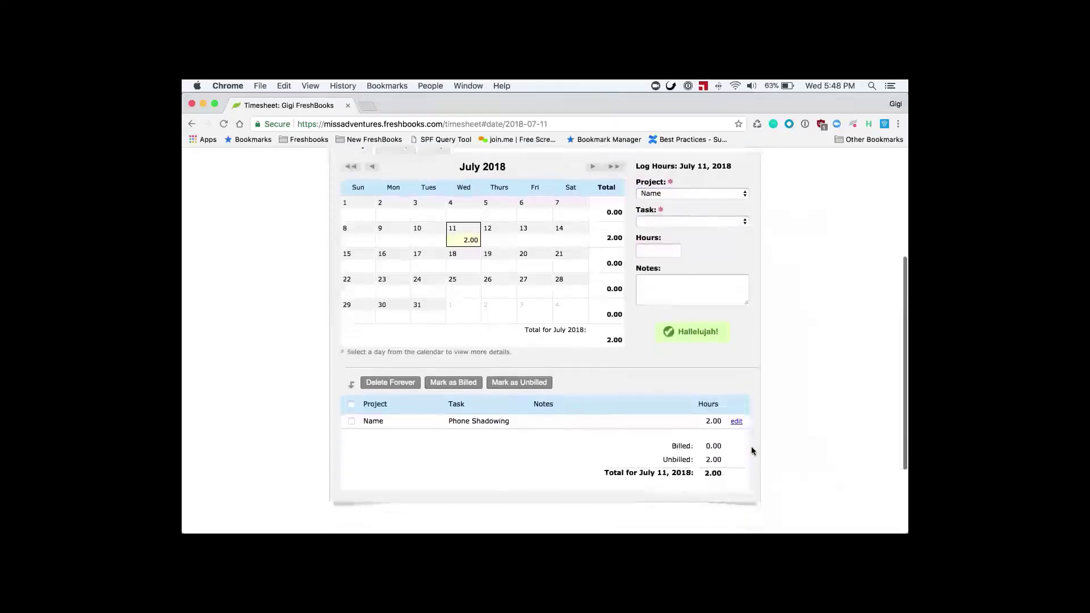
pyautogui.click(736, 421)
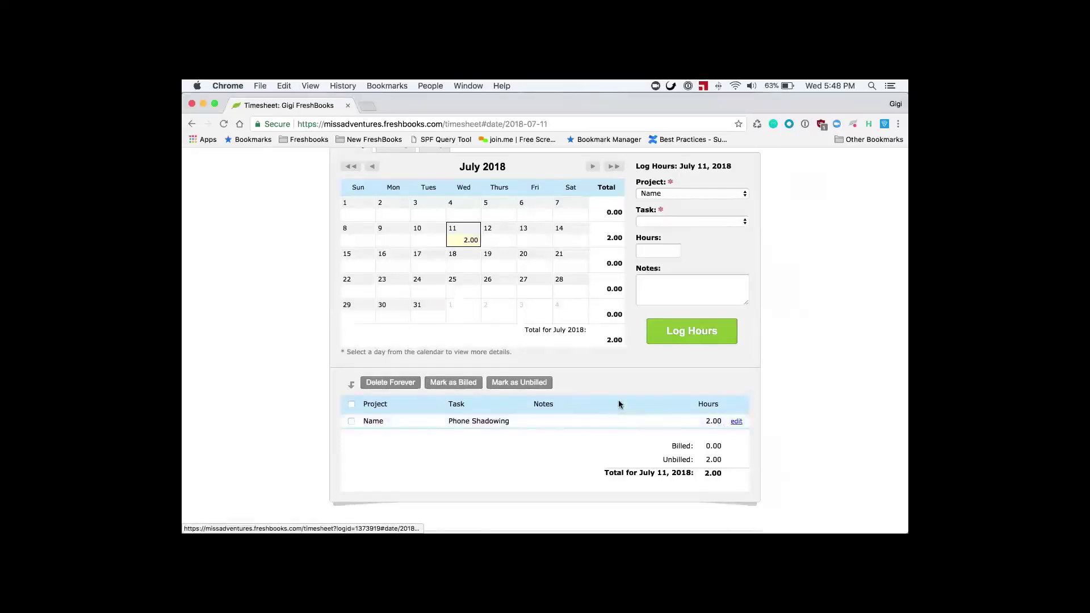
# - Mark the Phone Shadowing entry on the July 11, 2018 timesheet as billed, and mark it back as unbilled
pyautogui.click(351, 422)
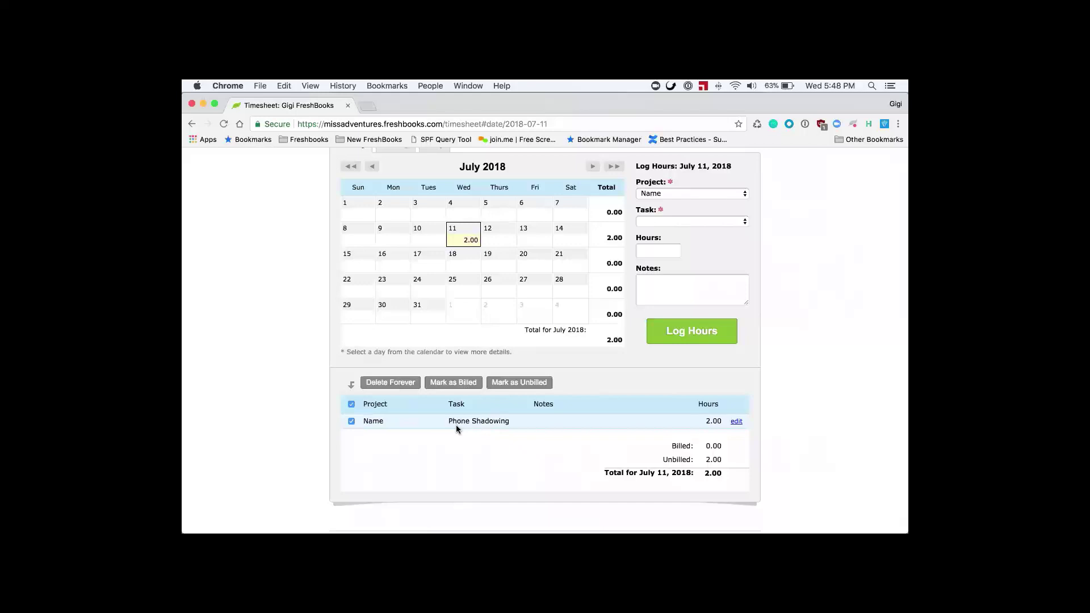
pyautogui.click(464, 387)
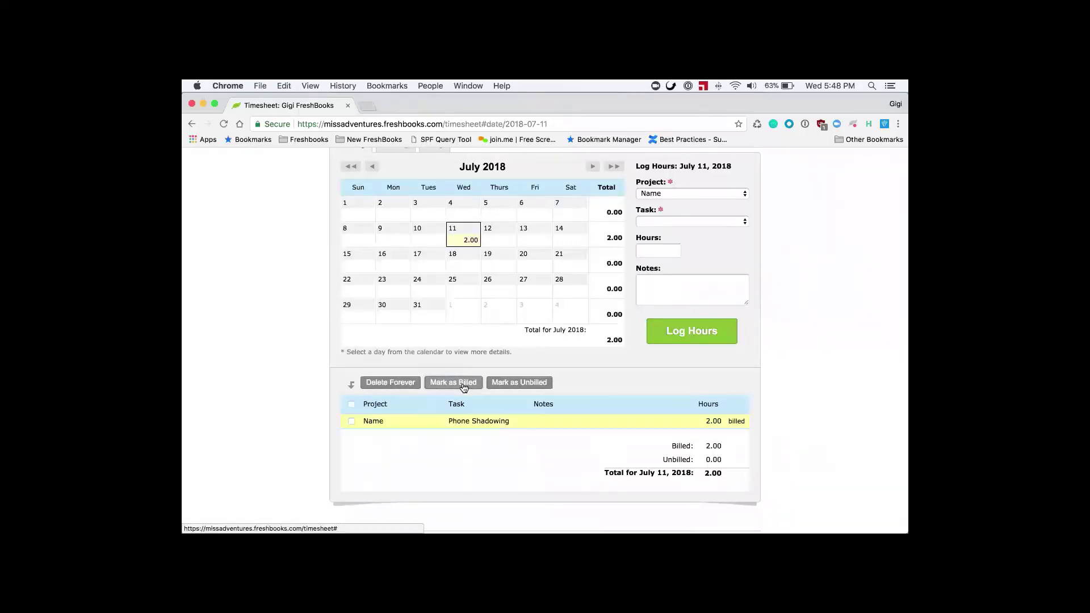
pyautogui.click(351, 421)
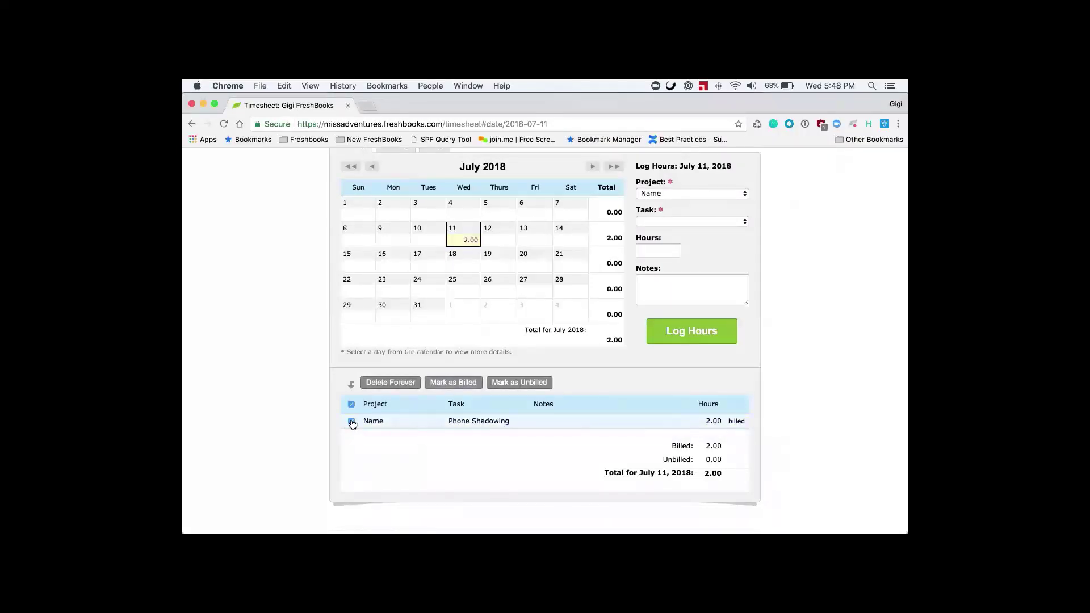
pyautogui.click(540, 385)
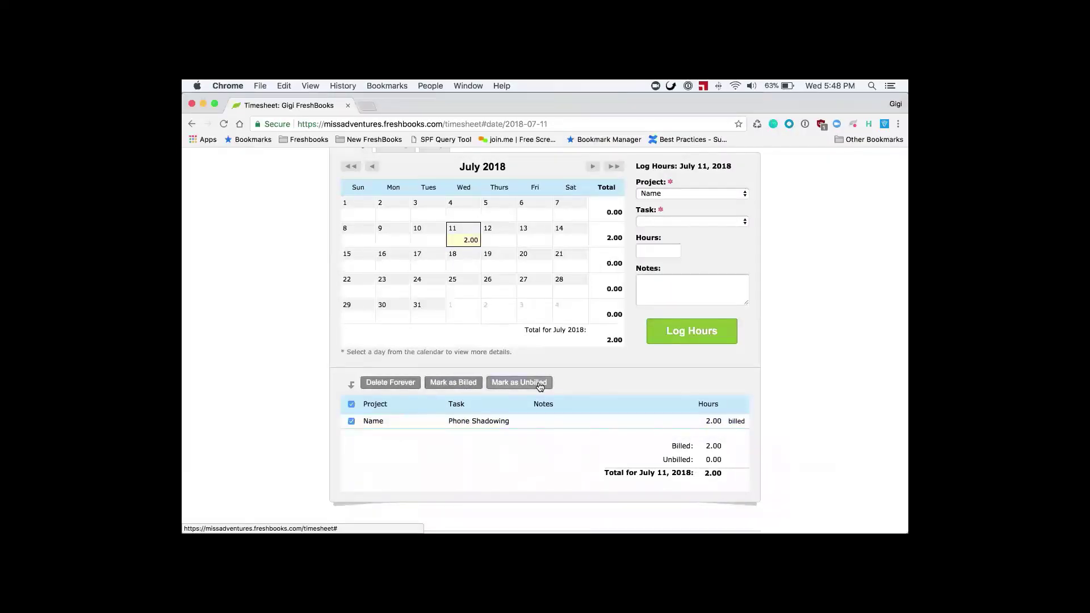
pyautogui.click(527, 263)
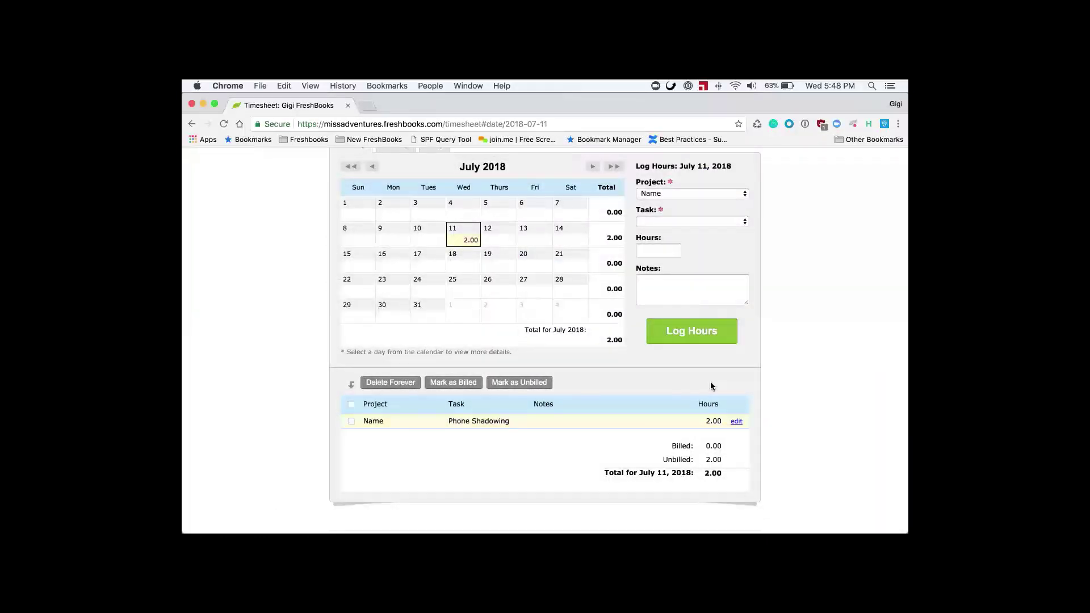
# - Open Team Timesheets and examine the hours the whole team logged for July 11, 2018
pyautogui.scroll(5, 710, 386)
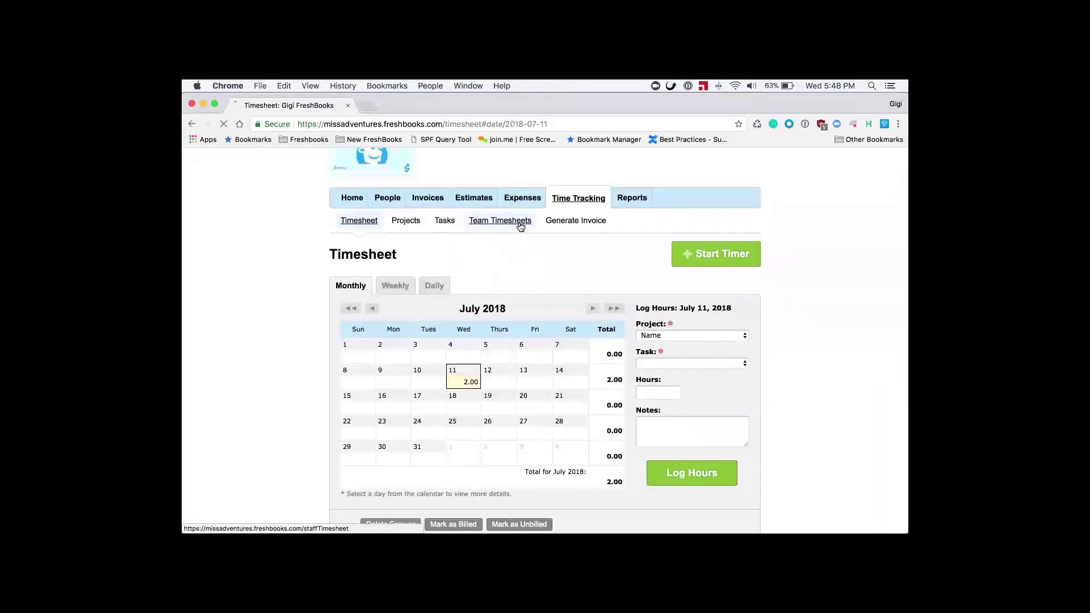
pyautogui.click(520, 225)
pyautogui.scroll(-5, 555, 407)
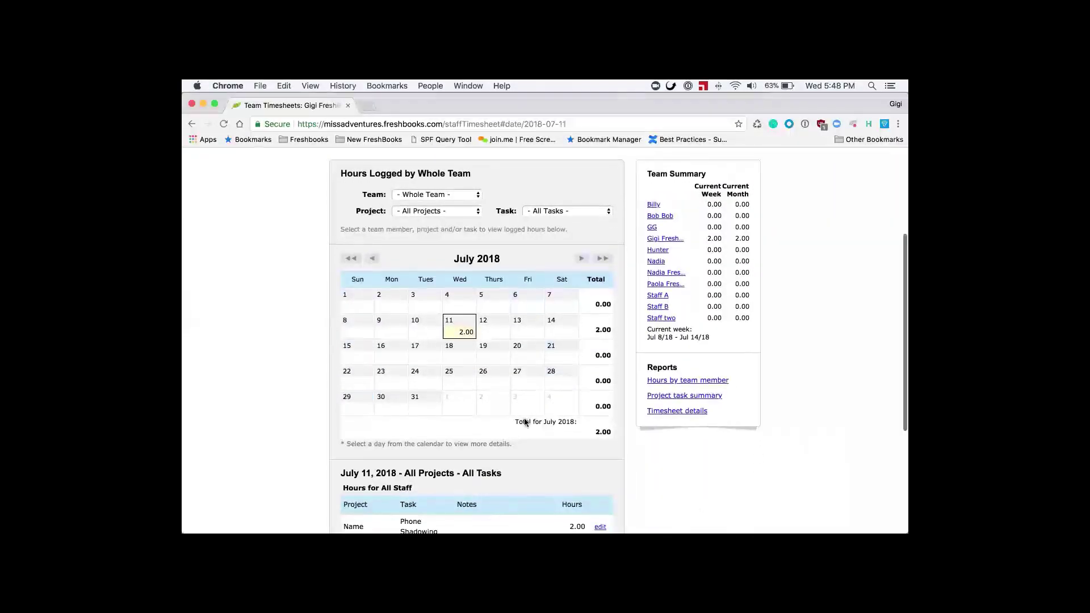
pyautogui.scroll(-3, 522, 420)
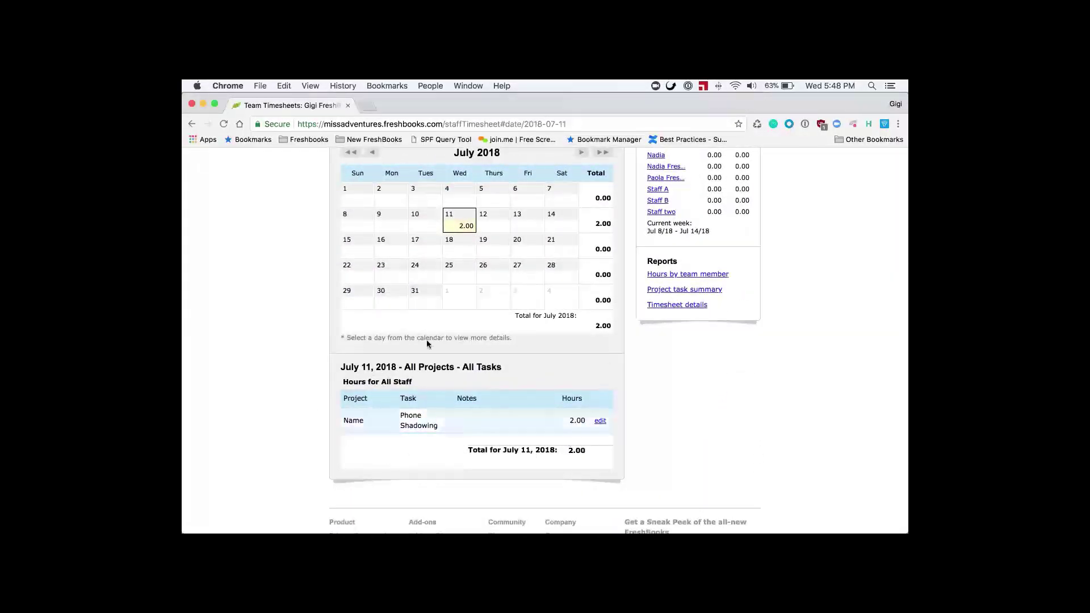
pyautogui.scroll(5, 499, 342)
pyautogui.scroll(1, 499, 344)
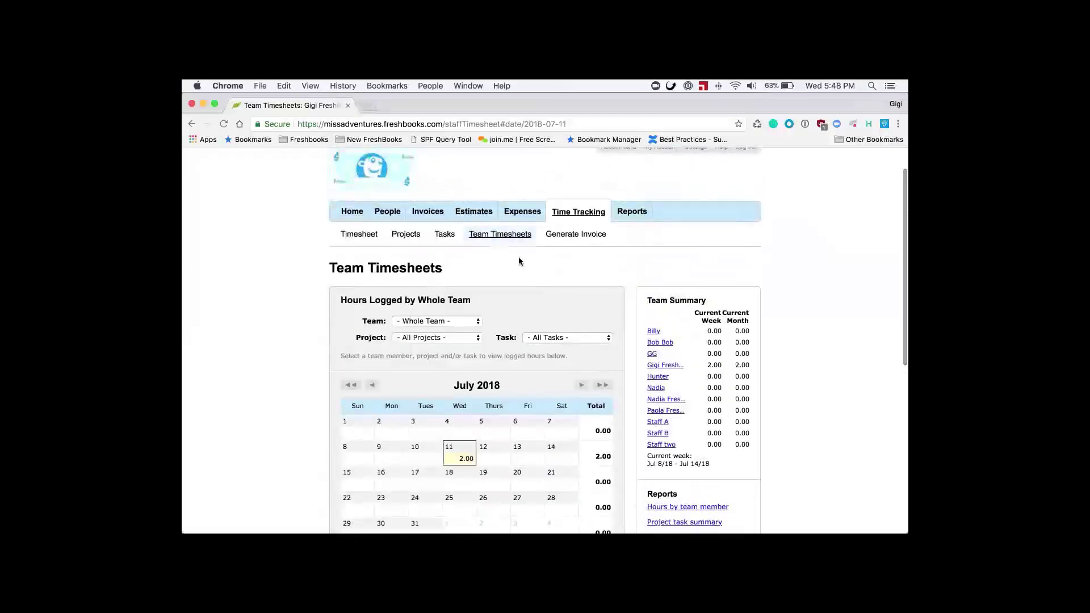
# - Open Generate Invoice in Time Tracking and select Candy Corp. as the client
pyautogui.click(585, 235)
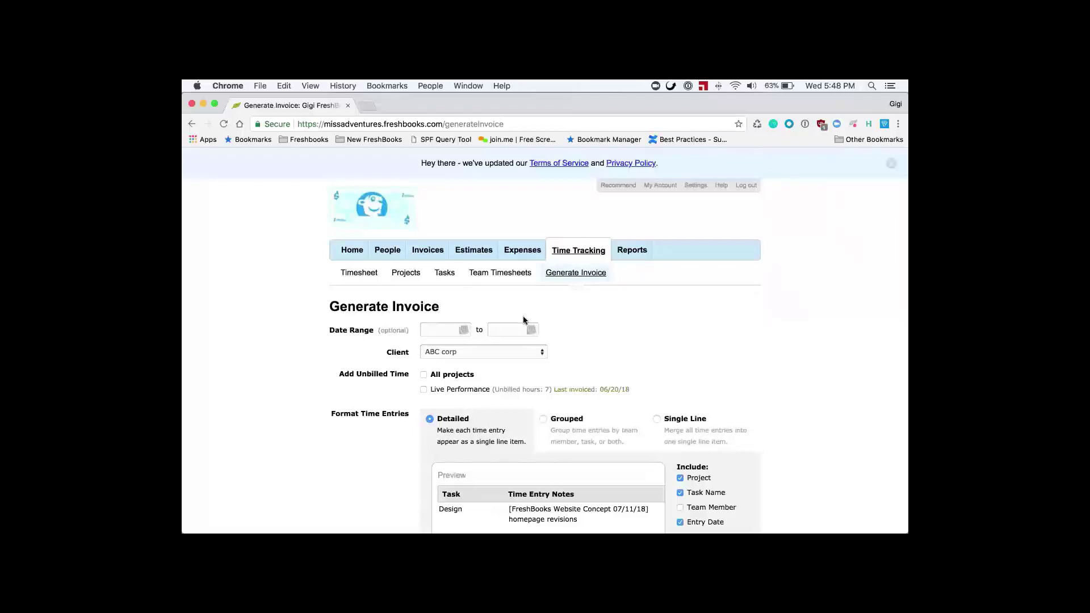
pyautogui.rightClick(639, 382)
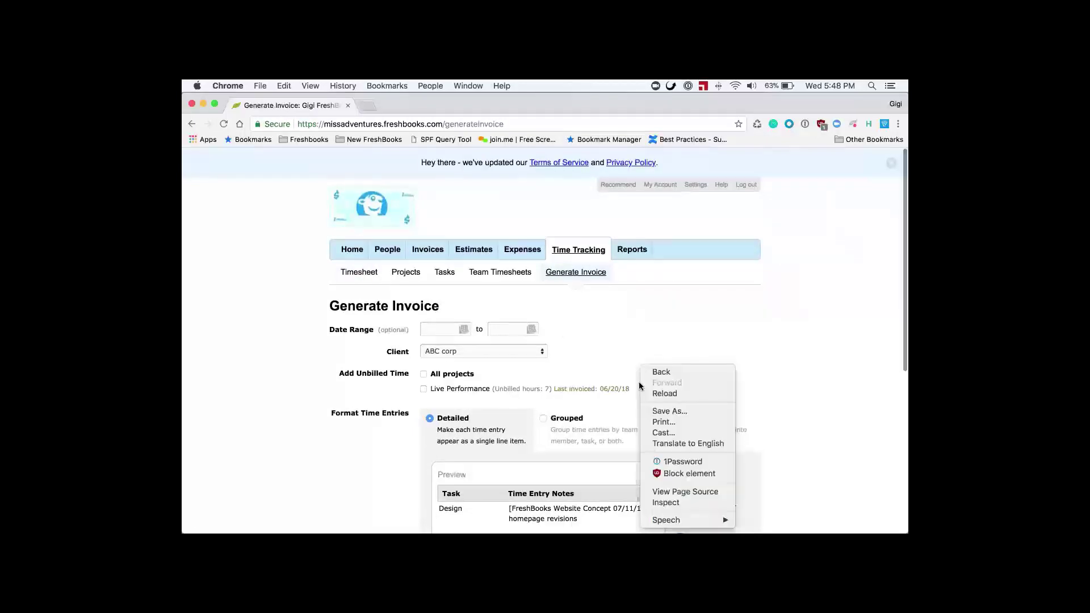
pyautogui.click(612, 353)
pyautogui.scroll(-3, 612, 351)
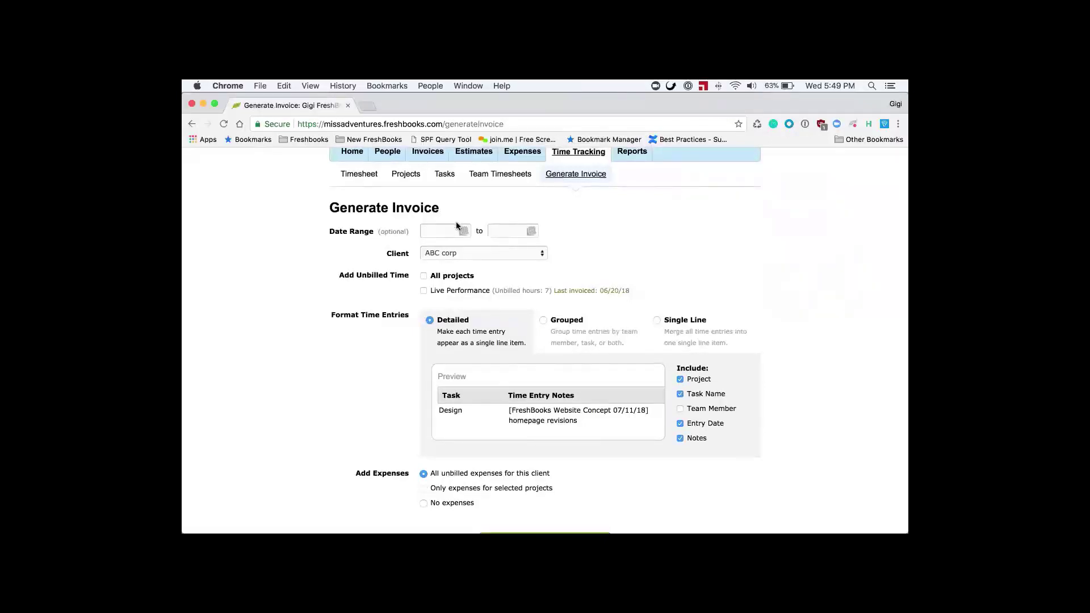
pyautogui.click(462, 254)
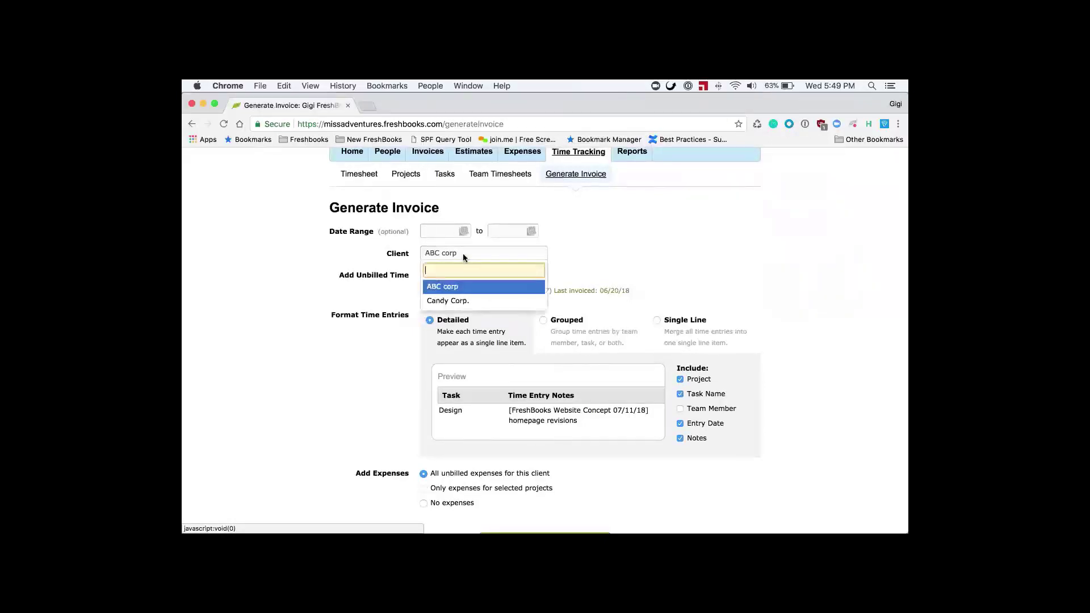
pyautogui.click(461, 302)
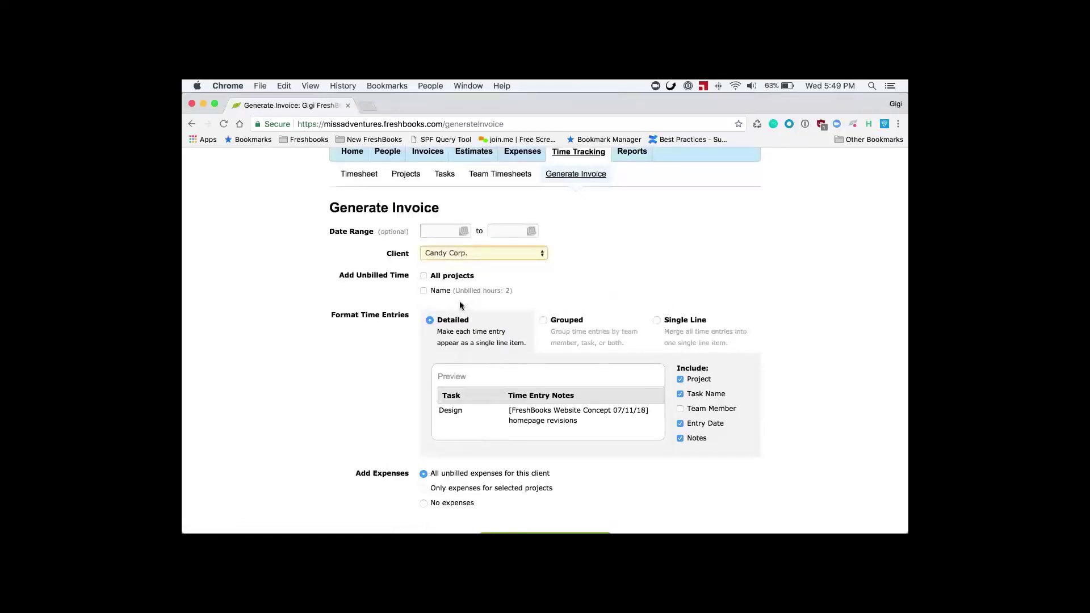
# - Set the invoice client back to ABC corp and add unbilled time from all projects
pyautogui.click(472, 250)
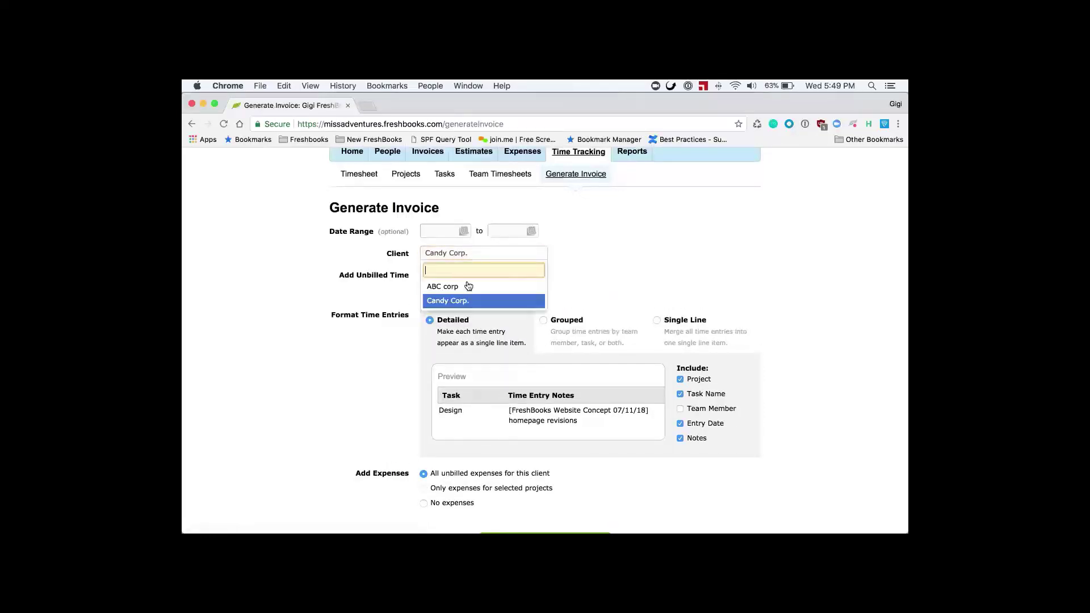
pyautogui.click(466, 287)
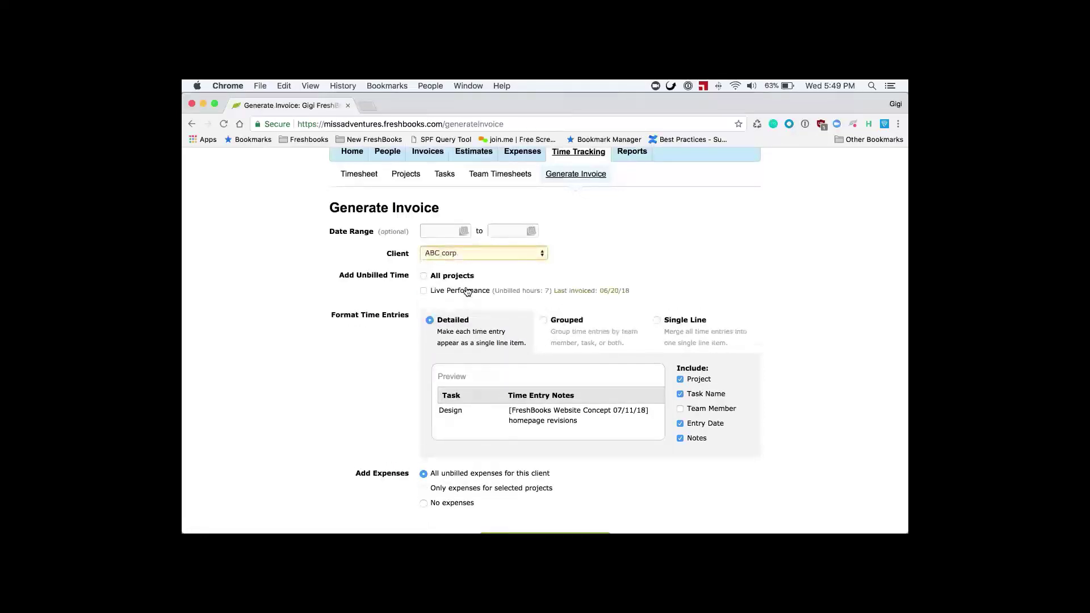
pyautogui.click(424, 276)
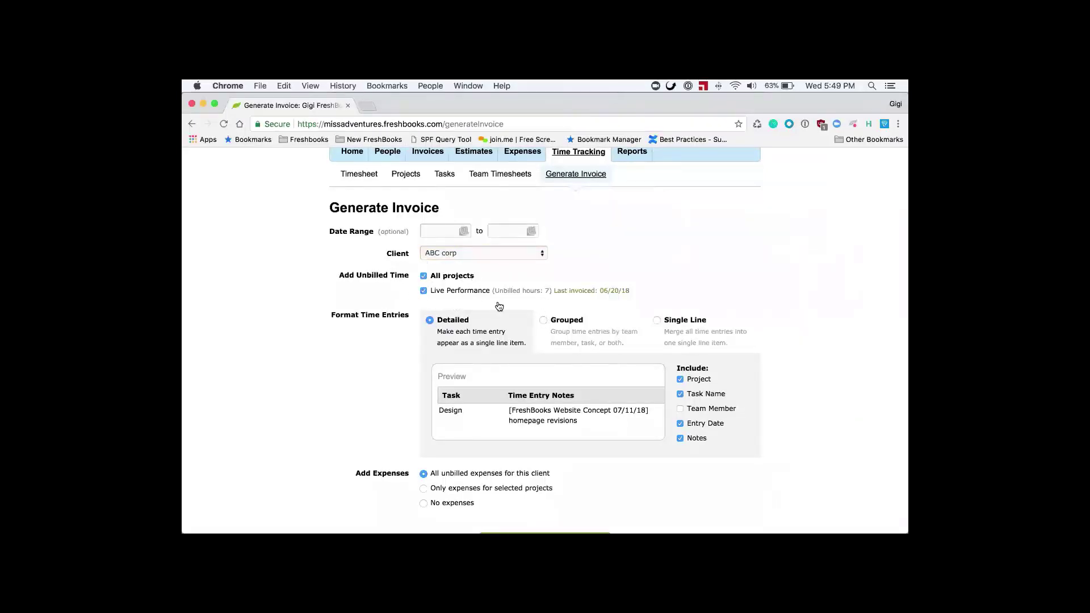
# - Include the team member in the detailed time entry format, and exclude it again
pyautogui.scroll(-3, 499, 307)
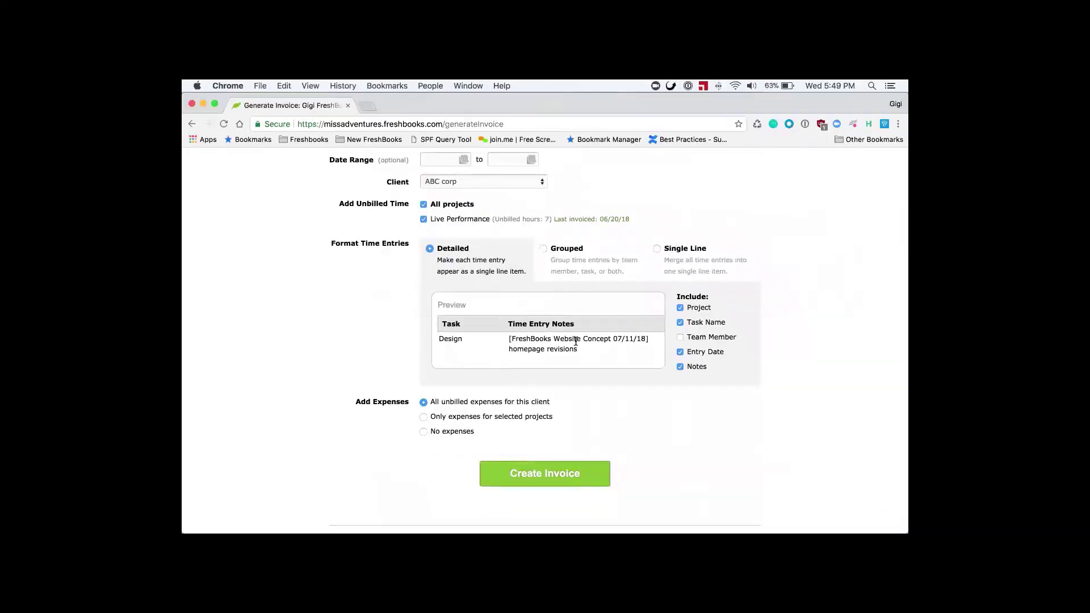
pyautogui.click(680, 337)
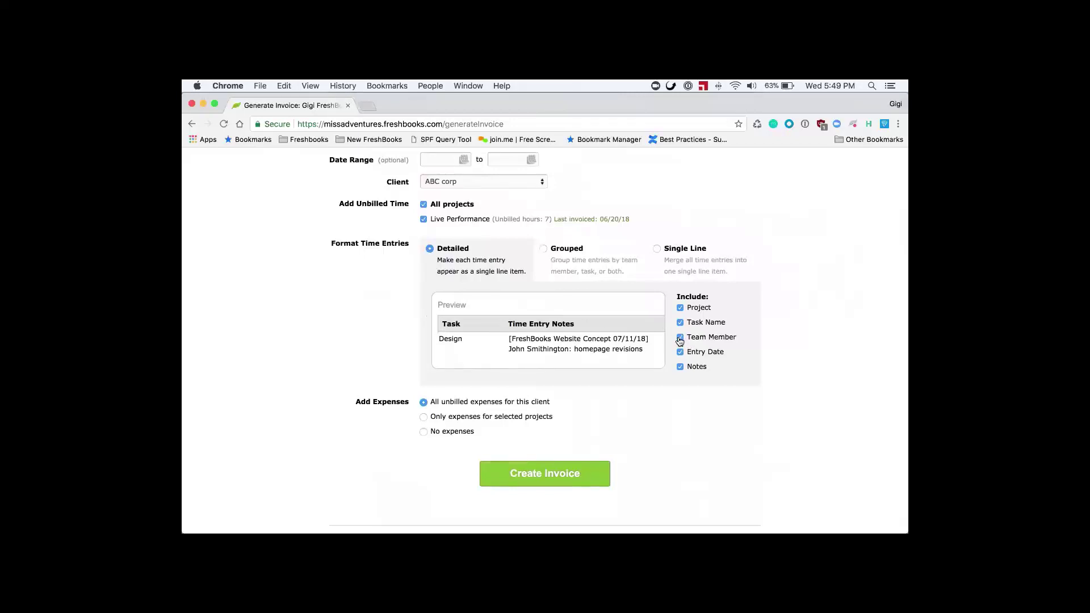
pyautogui.click(680, 338)
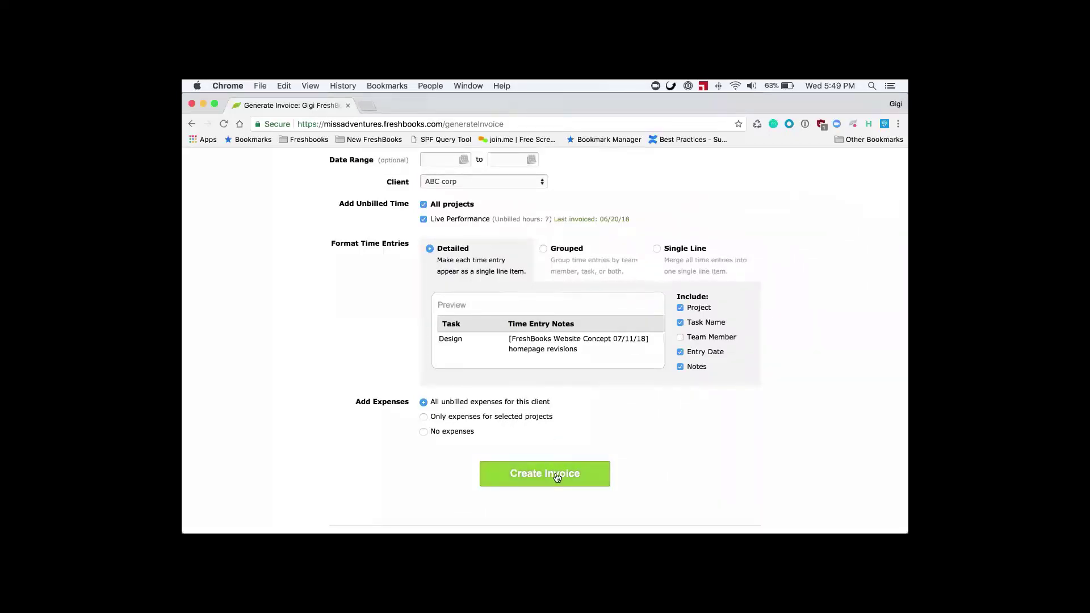
# - Preview the Grouped format with and without the project and the Single Line format, and return the time entries to Detailed
pyautogui.click(579, 265)
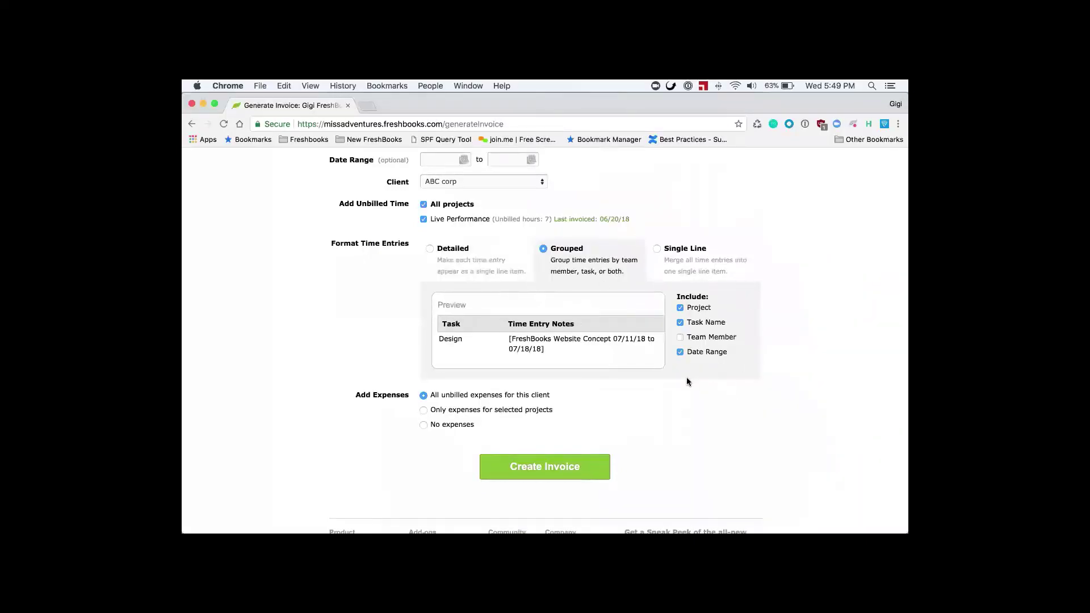
pyautogui.click(680, 308)
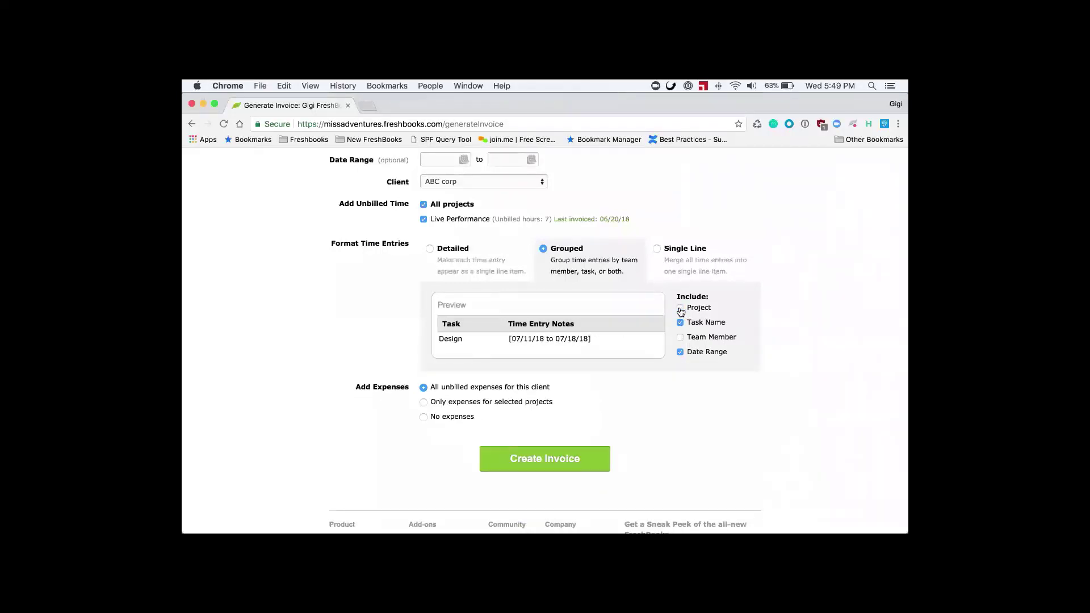
pyautogui.click(680, 309)
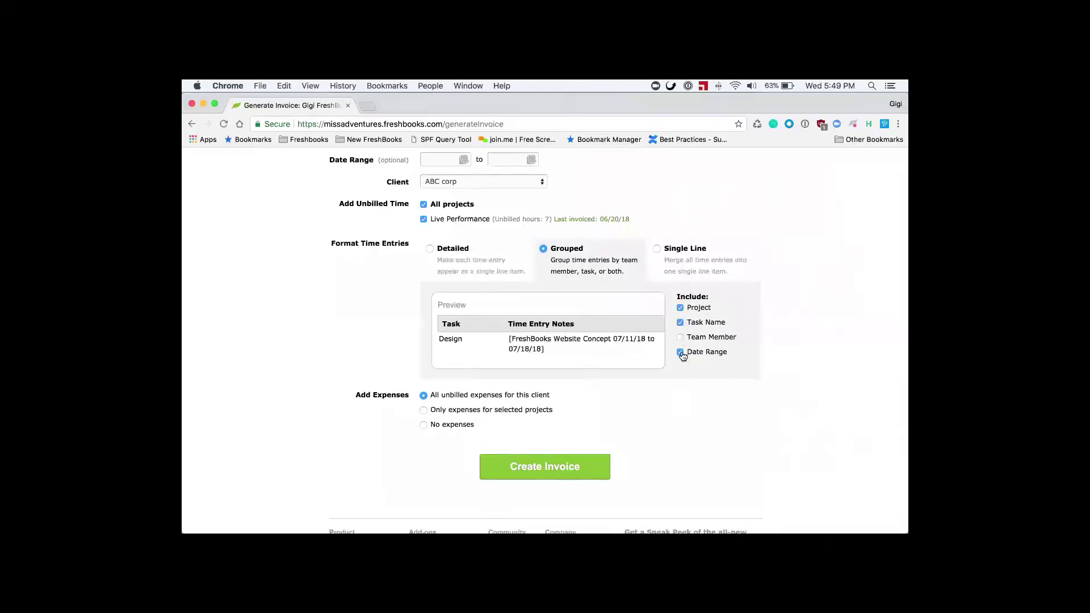
pyautogui.click(693, 265)
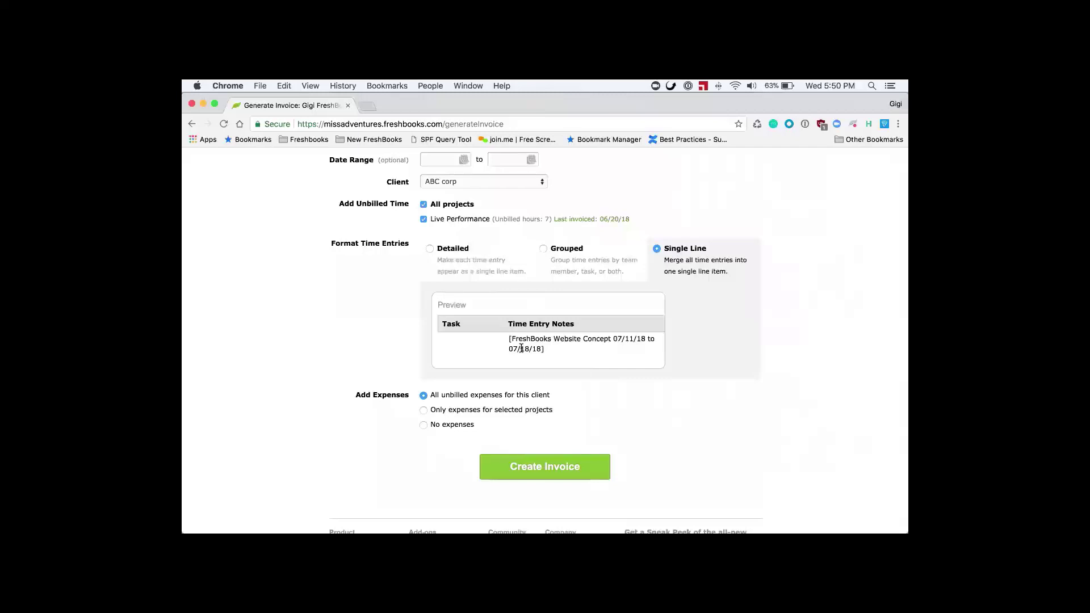
pyautogui.click(459, 257)
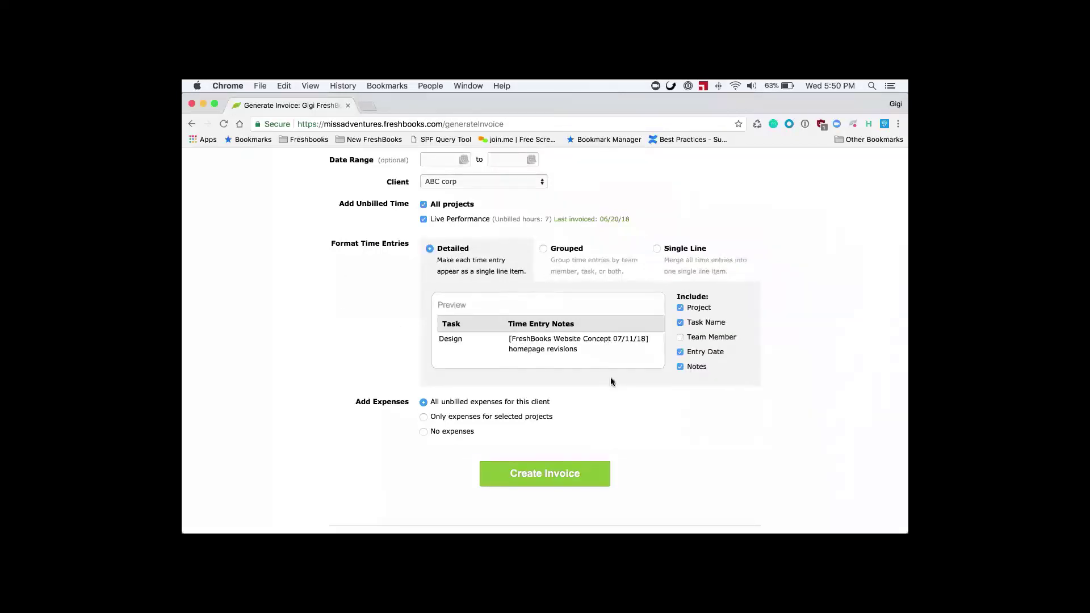
# - Create the invoice for ABC corp with detailed time entries and all unbilled expenses, and review its line items
pyautogui.click(569, 480)
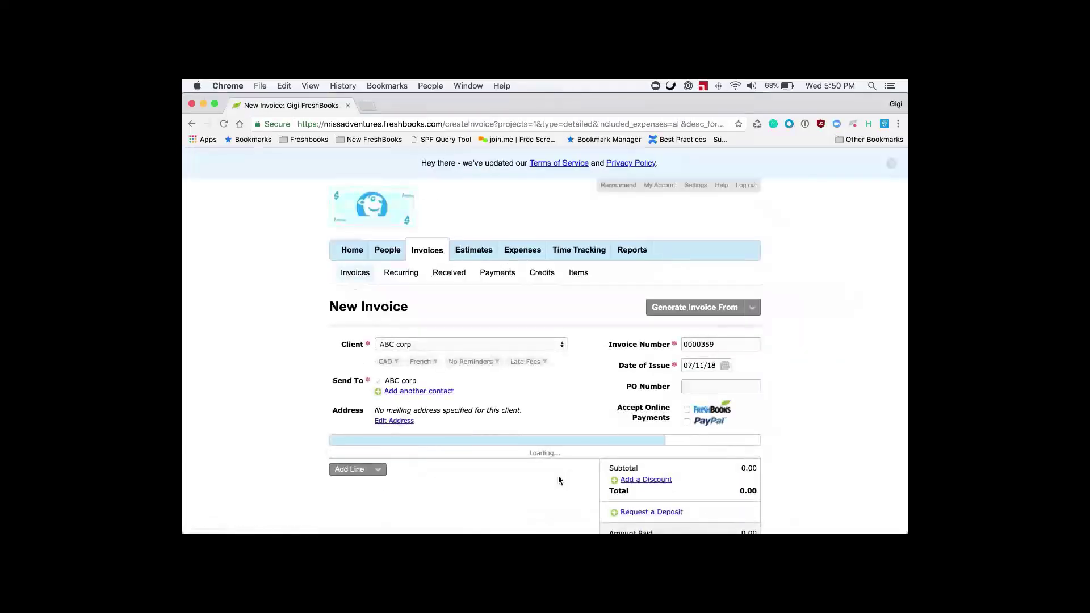
pyautogui.scroll(-10, 286, 399)
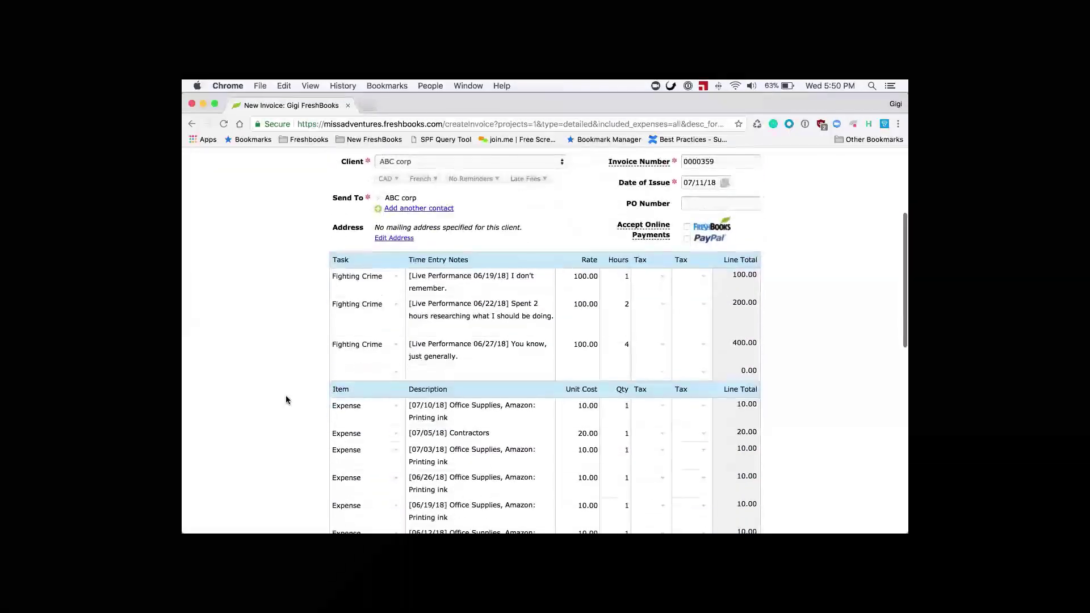
pyautogui.scroll(-4, 286, 400)
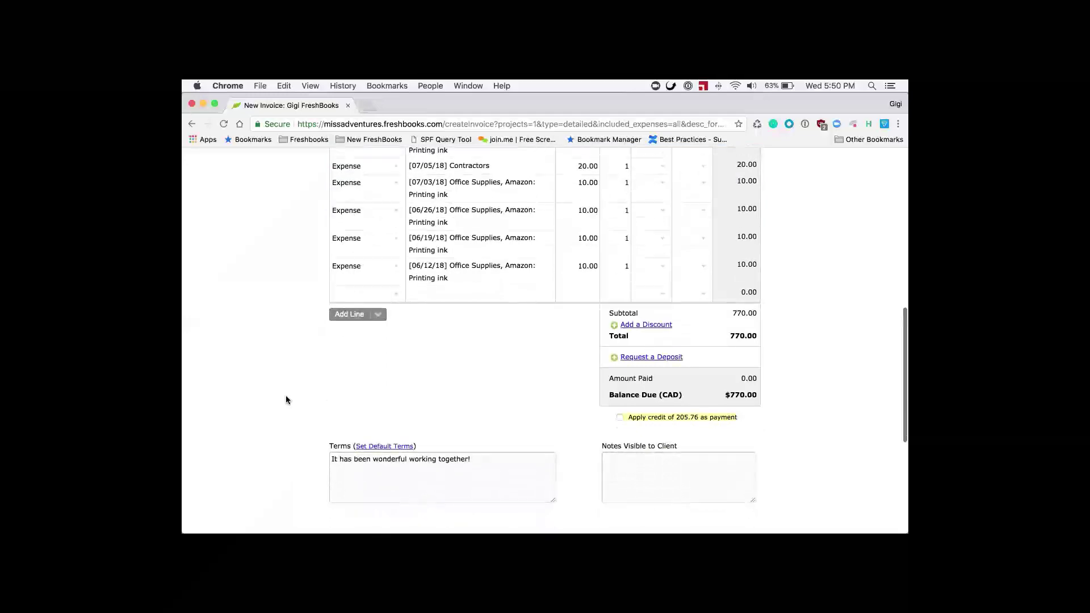
pyautogui.scroll(8, 286, 399)
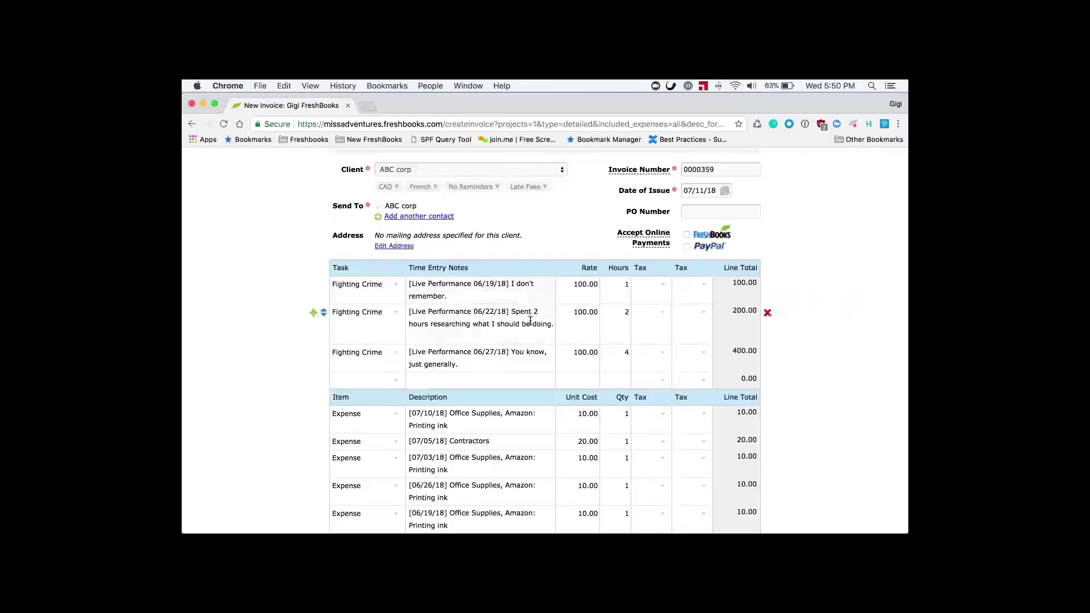
pyautogui.scroll(-8, 529, 321)
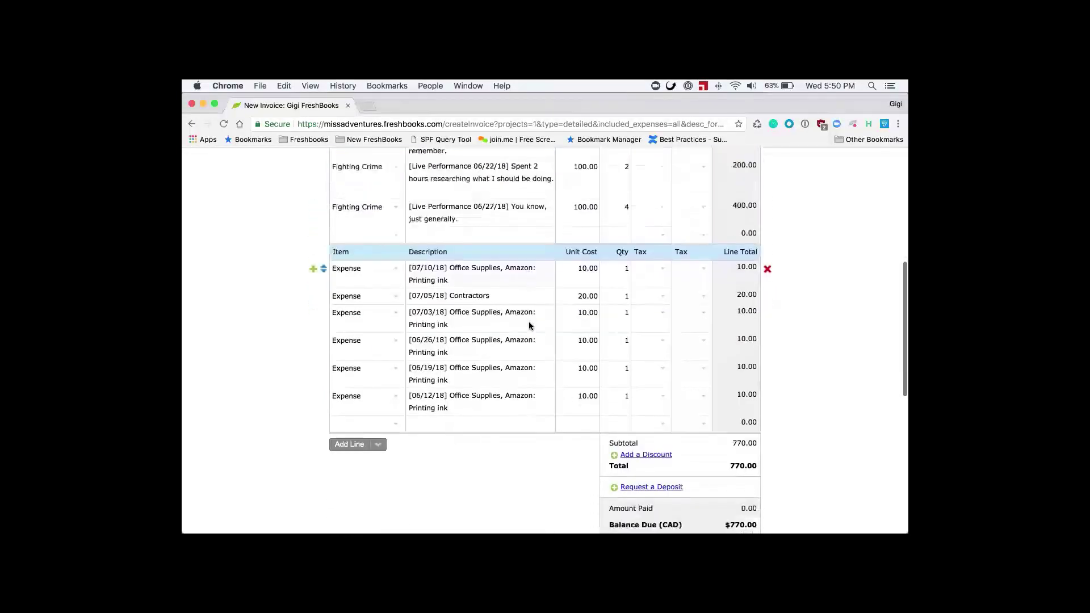
# - Apply the client's credit of 205.76 to the new invoice as payment
pyautogui.scroll(-4, 529, 322)
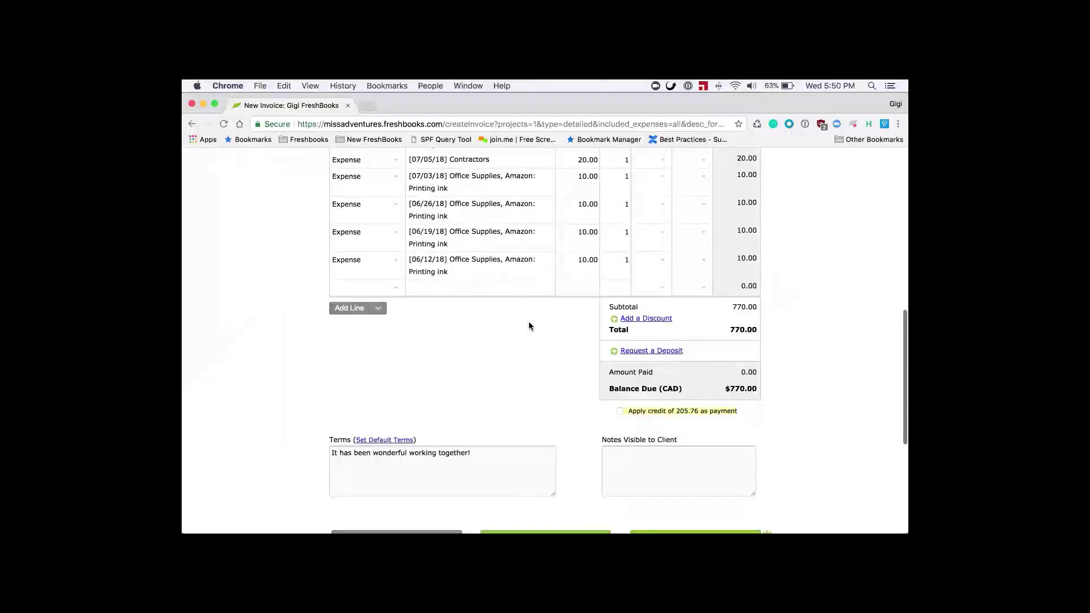
pyautogui.scroll(-4, 529, 322)
pyautogui.scroll(5, 529, 321)
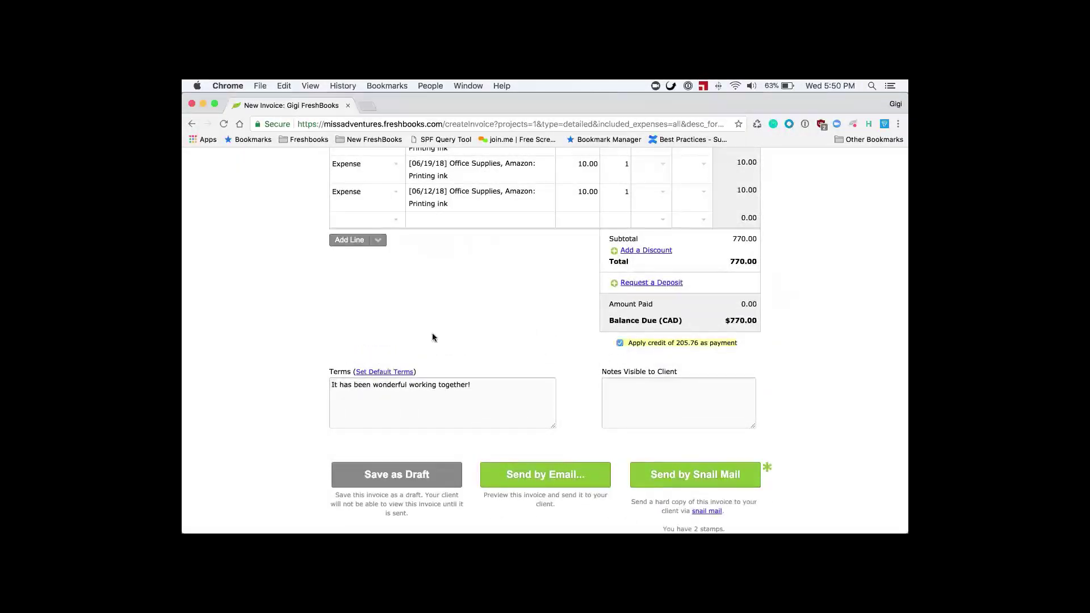
# - Accept online payments through FreshBooks on the invoice and open its email message preview for sending
pyautogui.scroll(15, 252, 310)
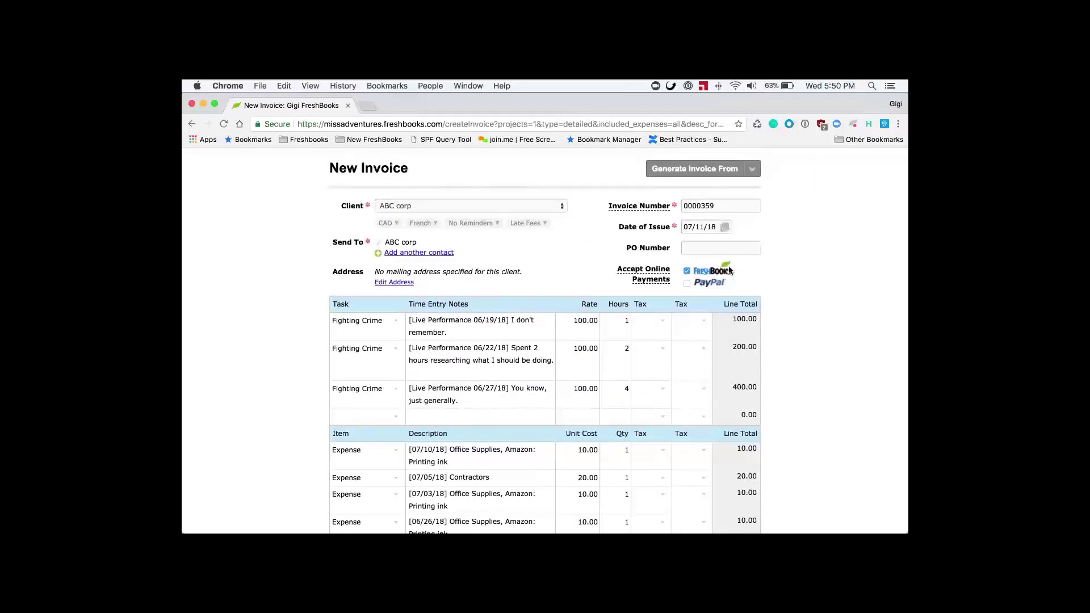
pyautogui.scroll(-15, 791, 338)
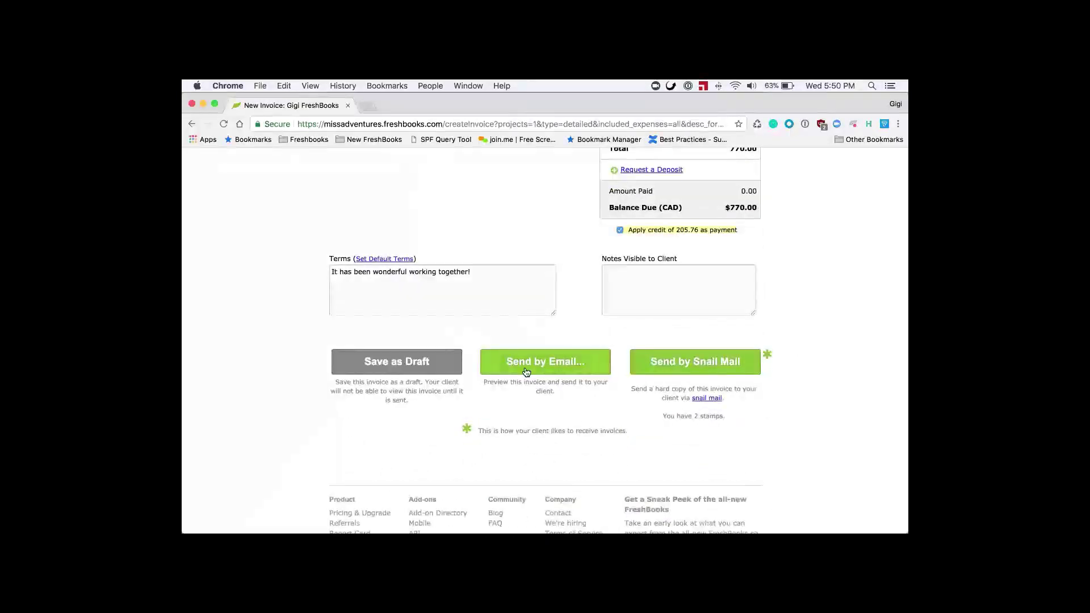
pyautogui.click(524, 370)
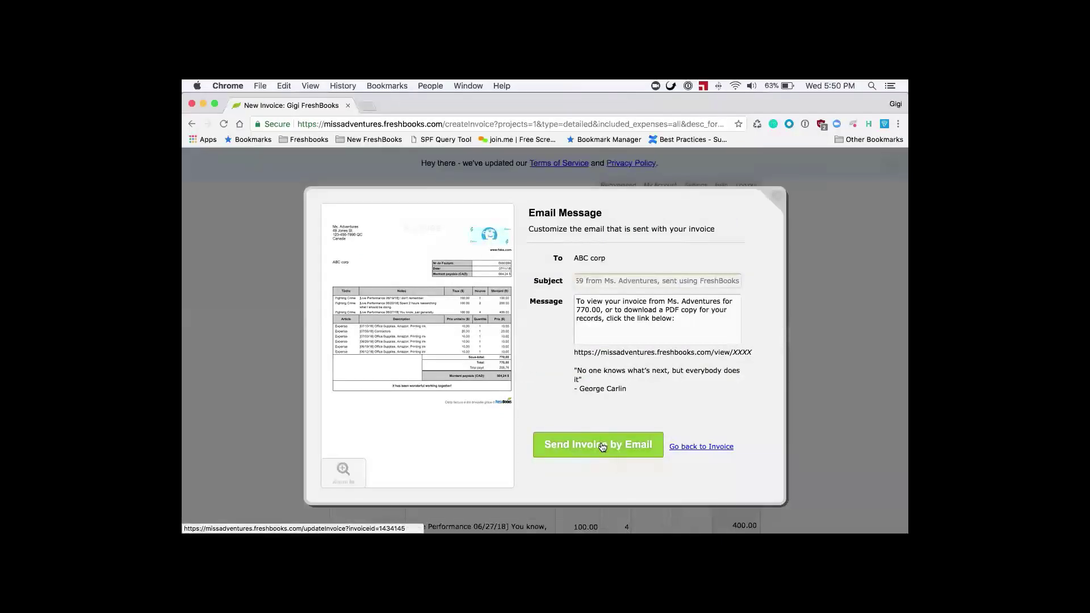
# - Send the ABC corp invoice by email and open it to review its contents and Invoice Autobiography
pyautogui.click(602, 446)
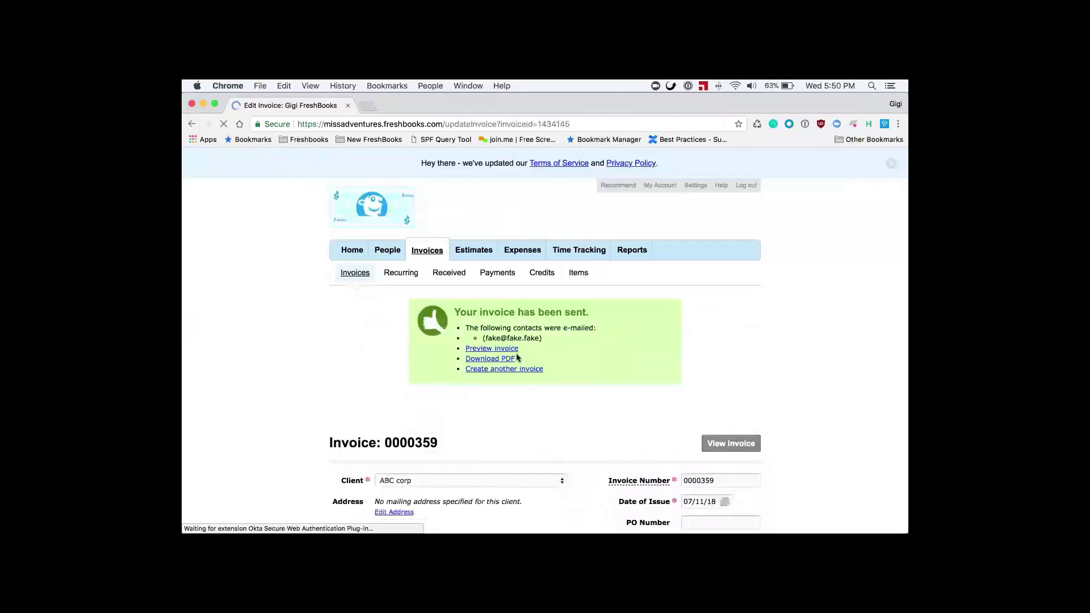
pyautogui.scroll(-3, 471, 440)
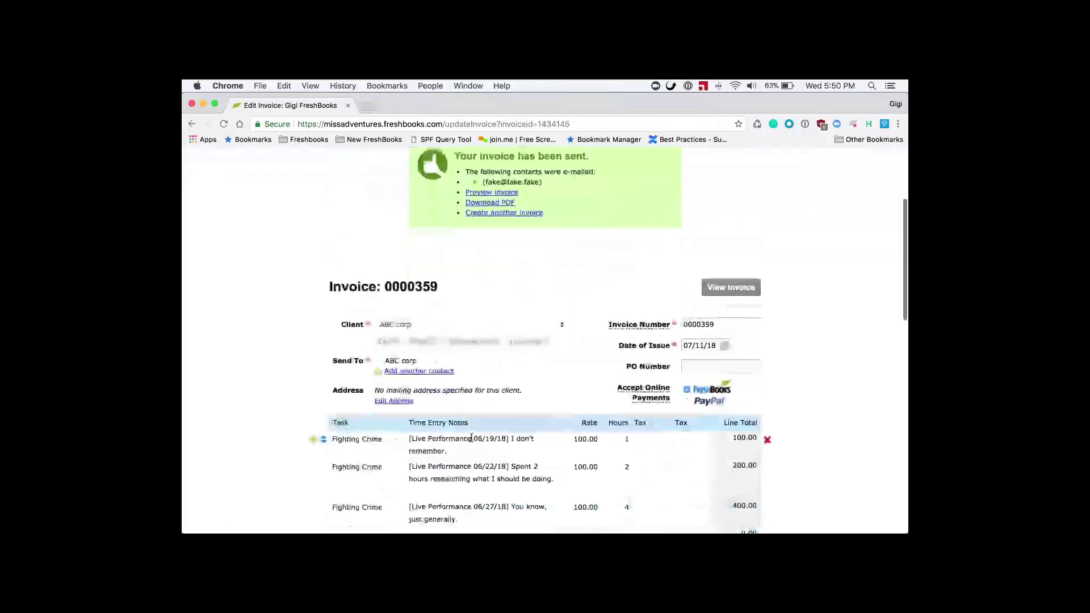
pyautogui.click(716, 288)
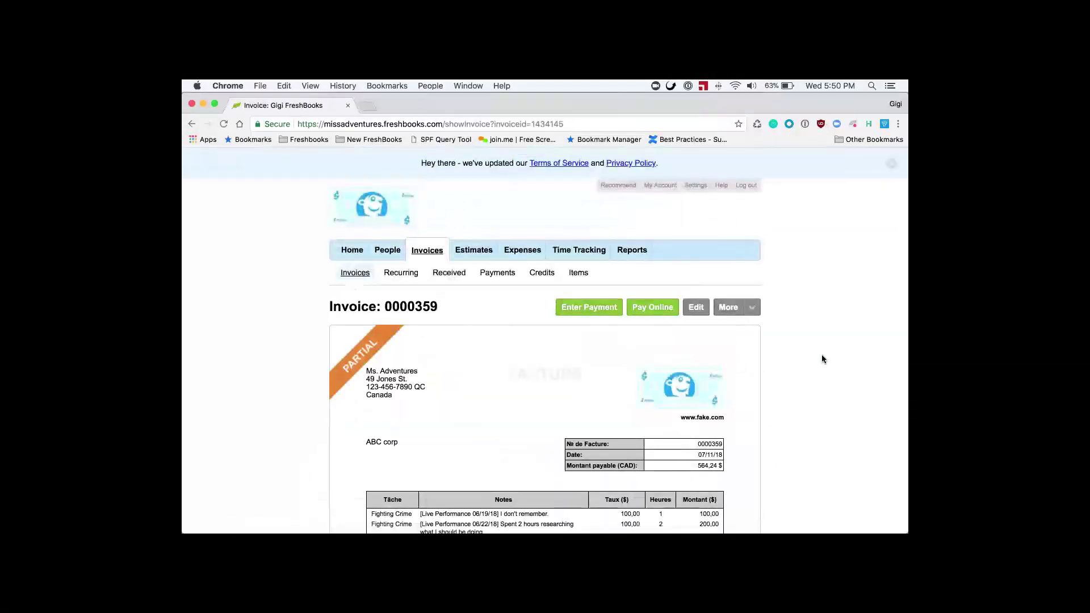
pyautogui.scroll(-4, 822, 357)
pyautogui.moveTo(366, 247)
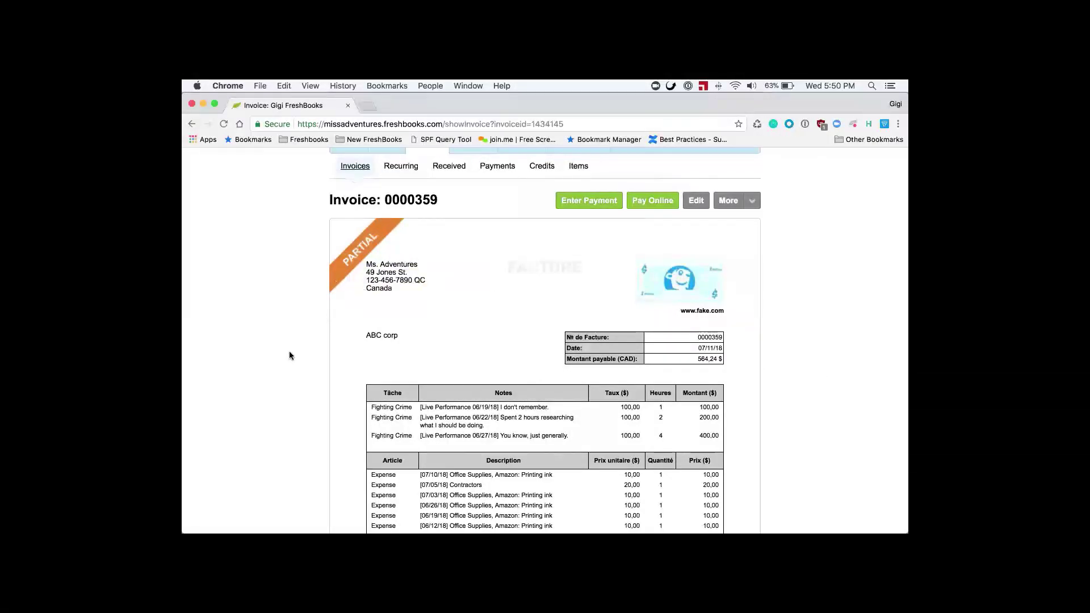
pyautogui.scroll(-15, 289, 356)
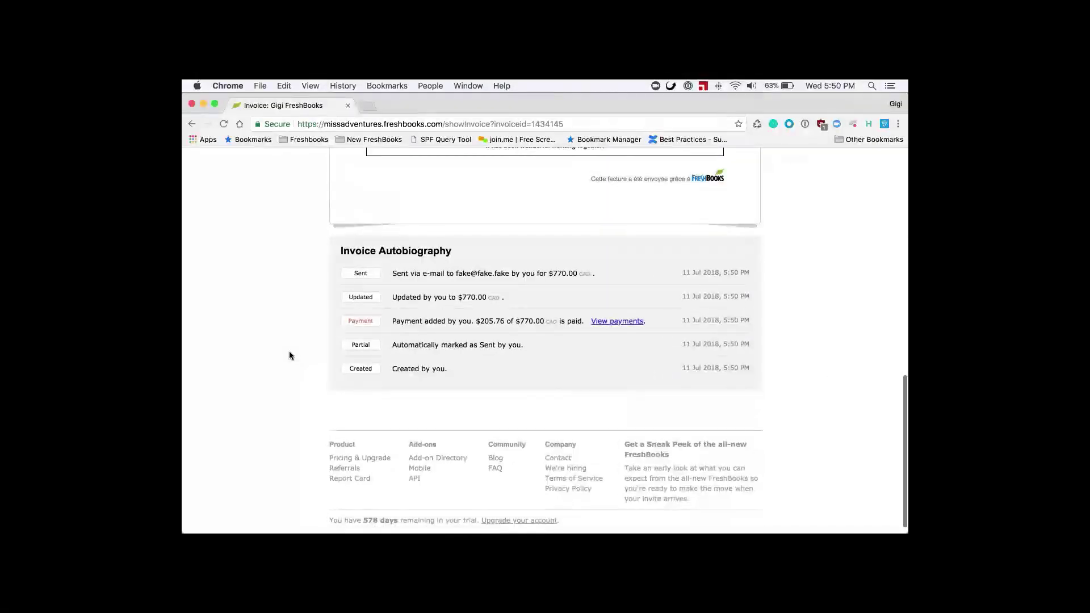
pyautogui.scroll(15, 295, 264)
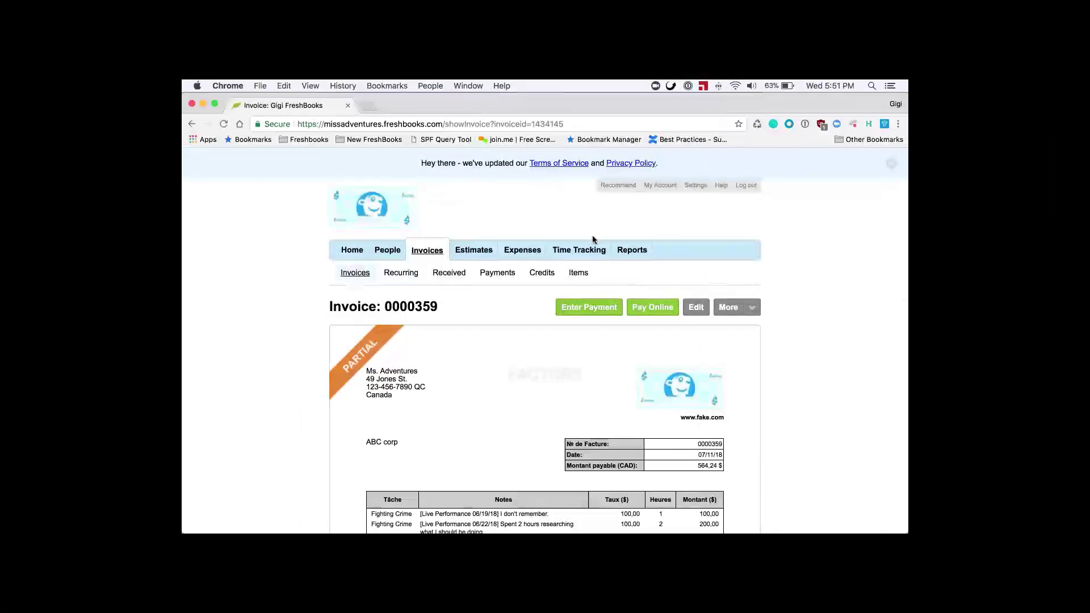
# - Open the reports overview and review the Most Popular and Accounting report lists
pyautogui.click(642, 253)
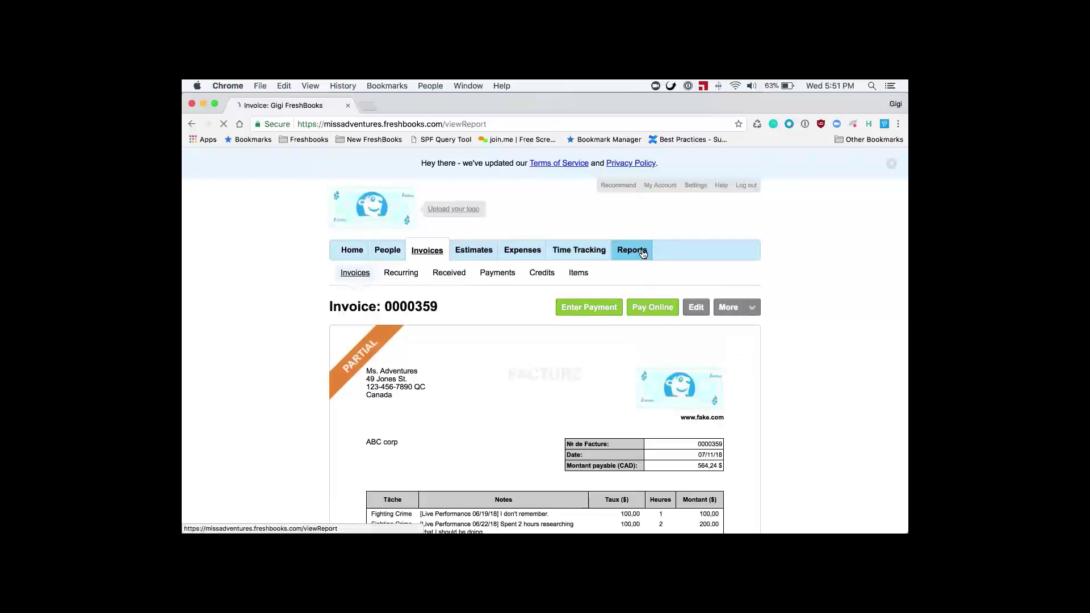
pyautogui.scroll(-2, 802, 372)
pyautogui.scroll(-3, 802, 369)
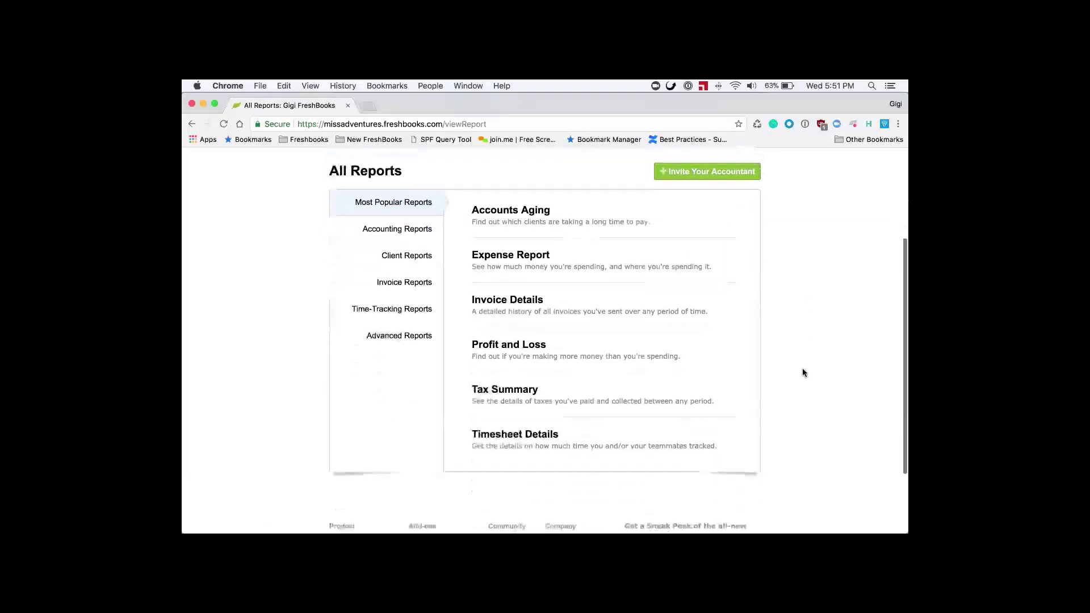
pyautogui.scroll(3, 802, 369)
pyautogui.scroll(-1, 802, 369)
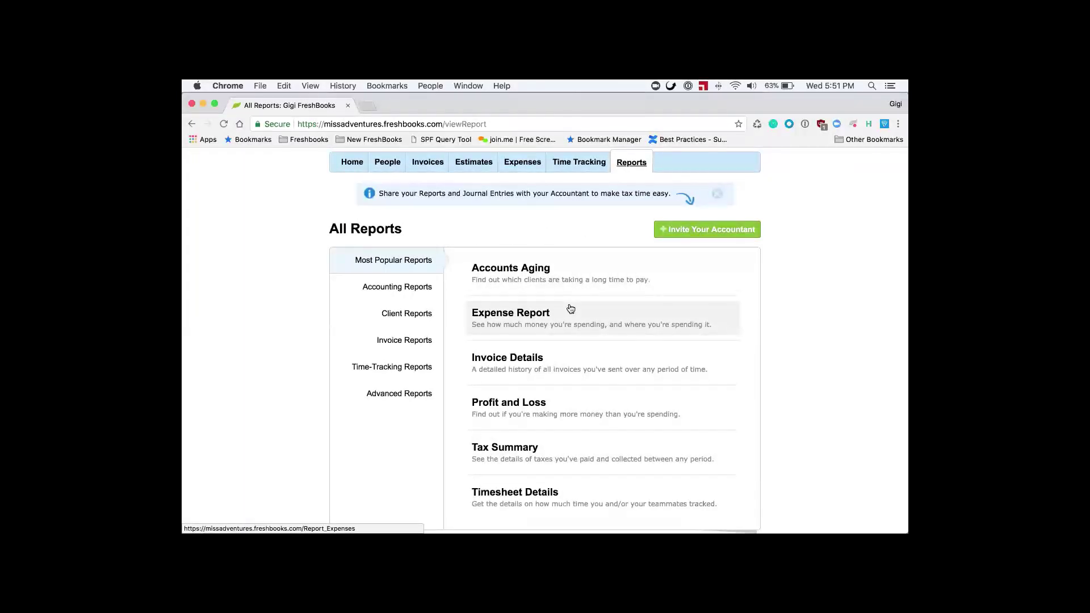
pyautogui.click(425, 285)
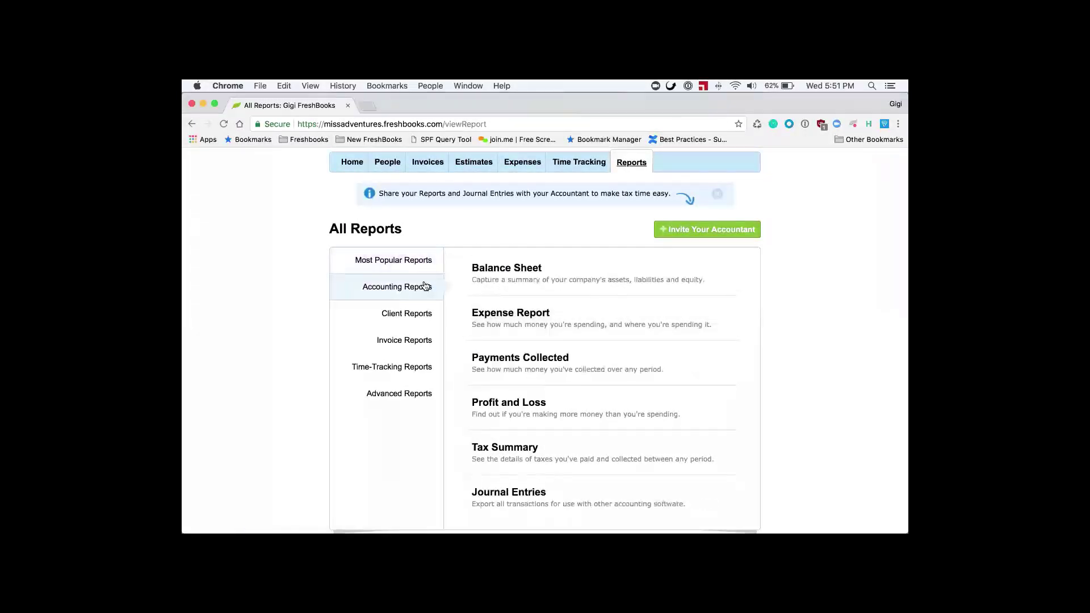
pyautogui.scroll(-3, 448, 318)
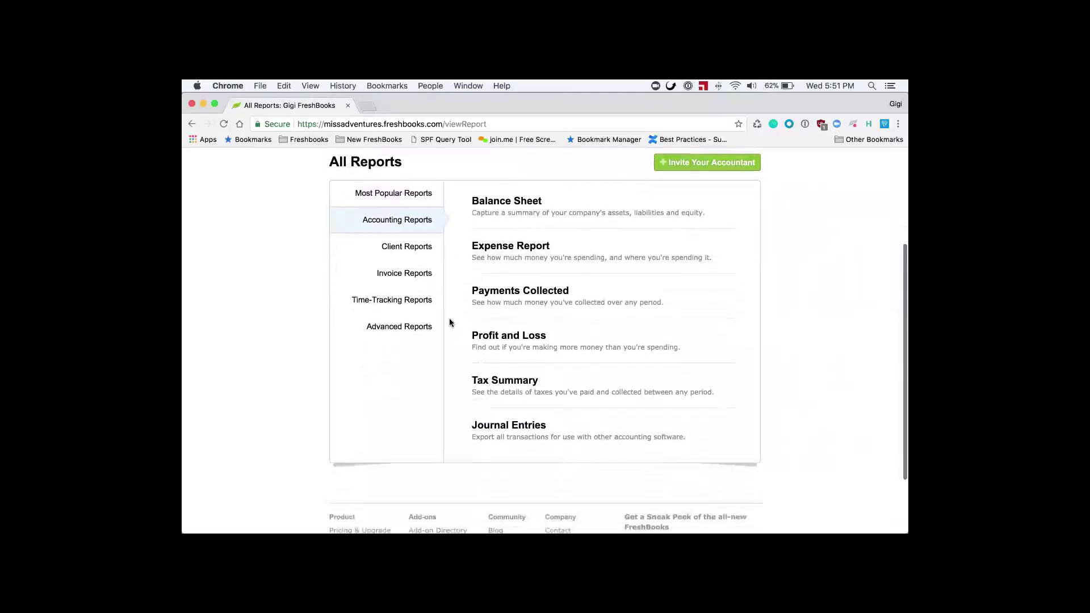
# - Review the Client and Invoice report lists and return to the Most Popular Reports
pyautogui.click(414, 256)
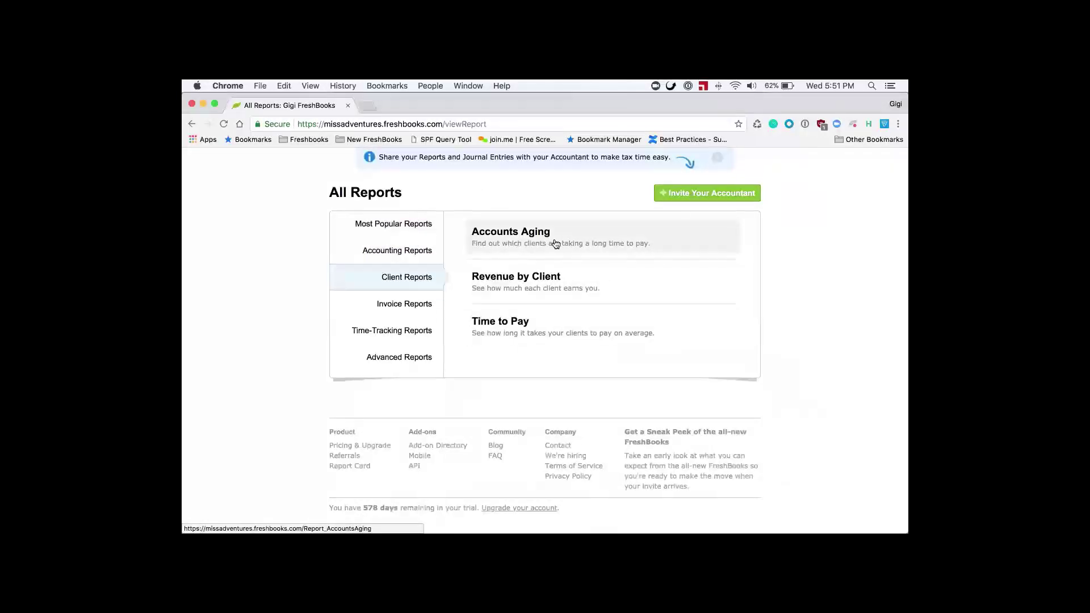
pyautogui.click(409, 304)
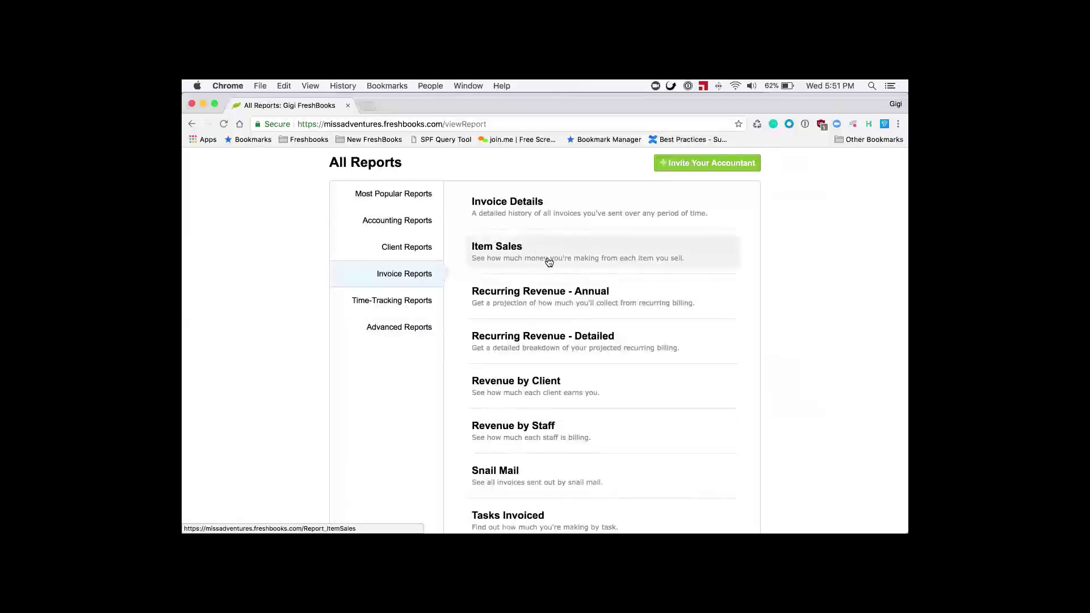
pyautogui.scroll(5, 546, 260)
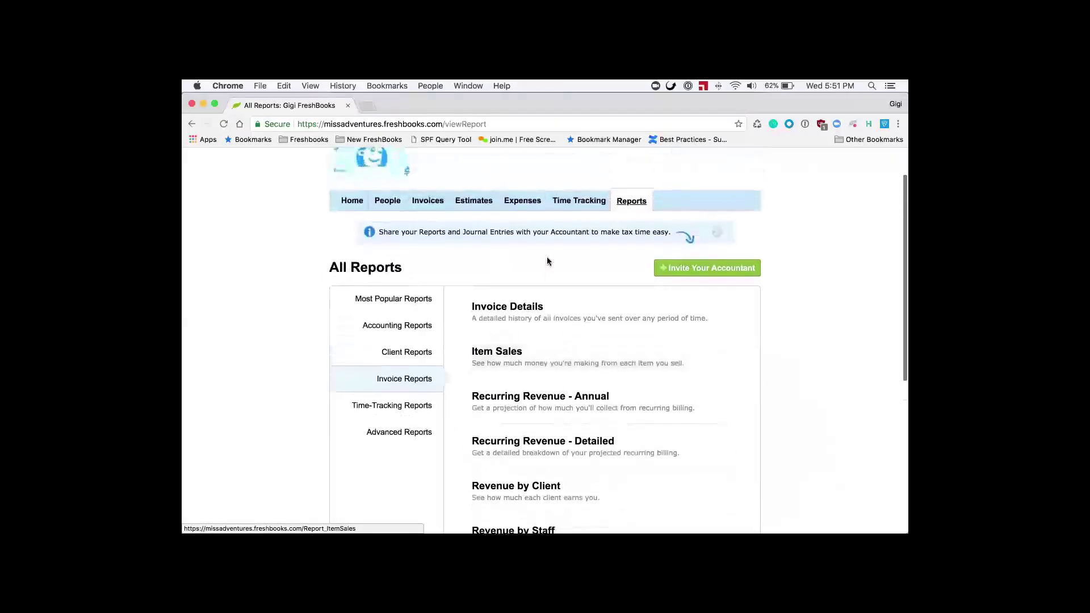
pyautogui.click(404, 301)
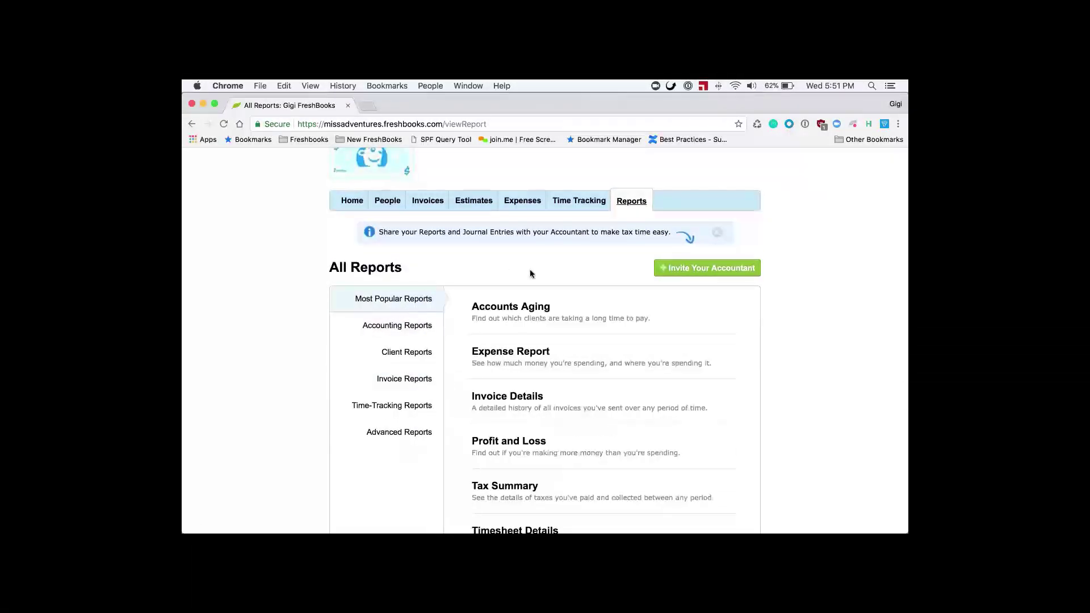
pyautogui.scroll(2, 531, 273)
pyautogui.scroll(1, 531, 275)
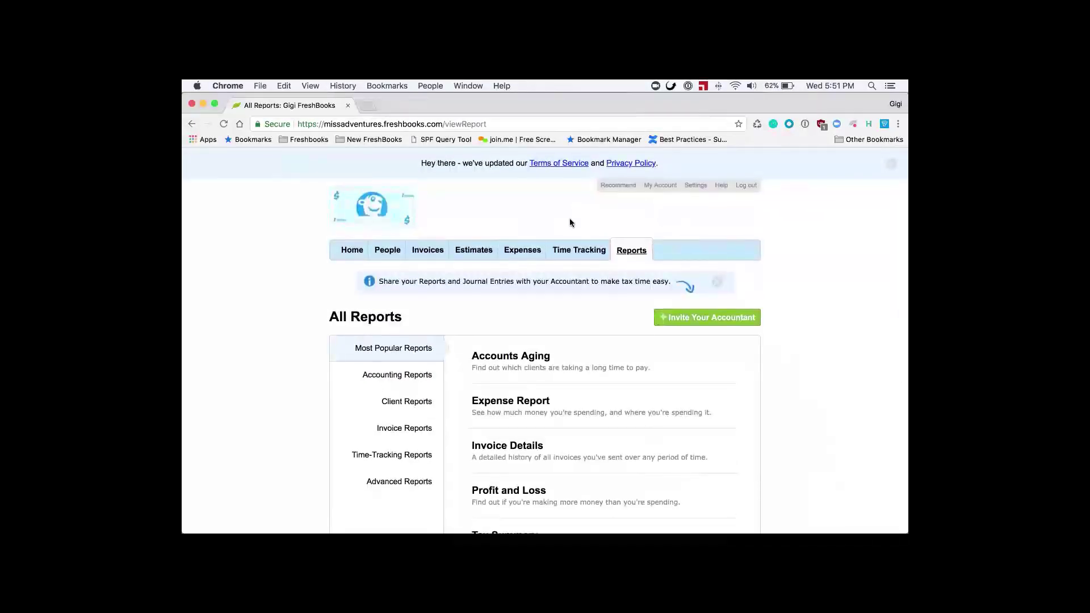
# - Return to the home overview and open the Company Profile settings to review the company details
pyautogui.click(347, 250)
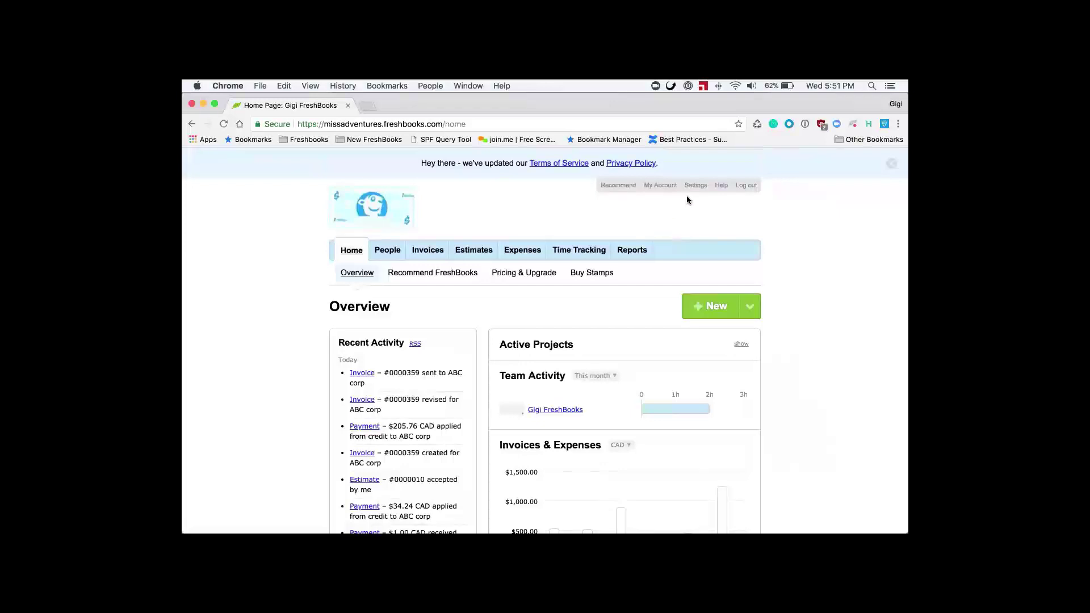
pyautogui.click(701, 188)
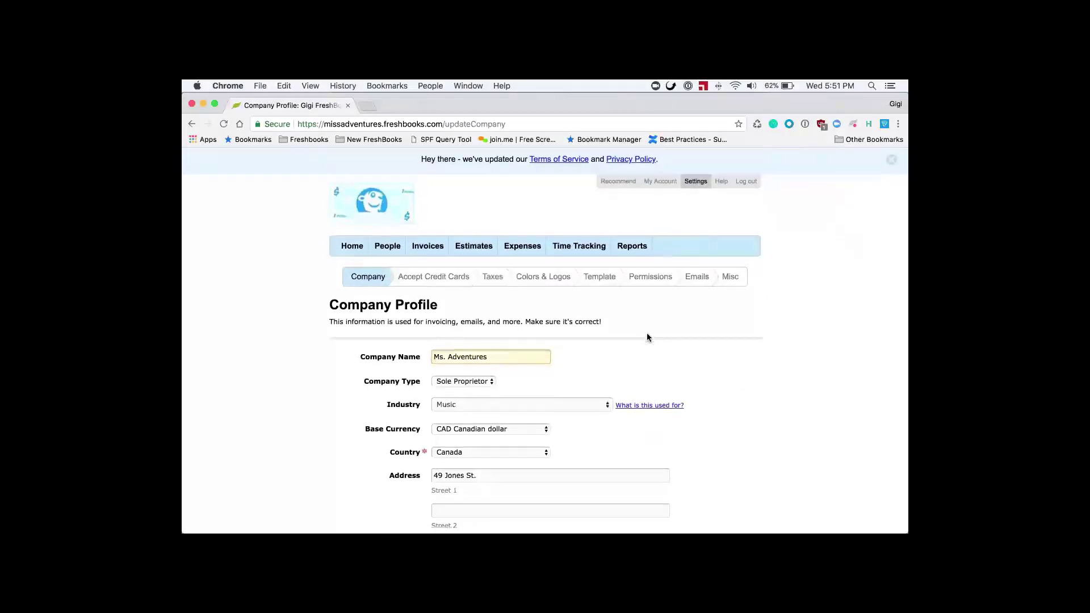
pyautogui.scroll(-3, 648, 337)
pyautogui.scroll(-2, 644, 357)
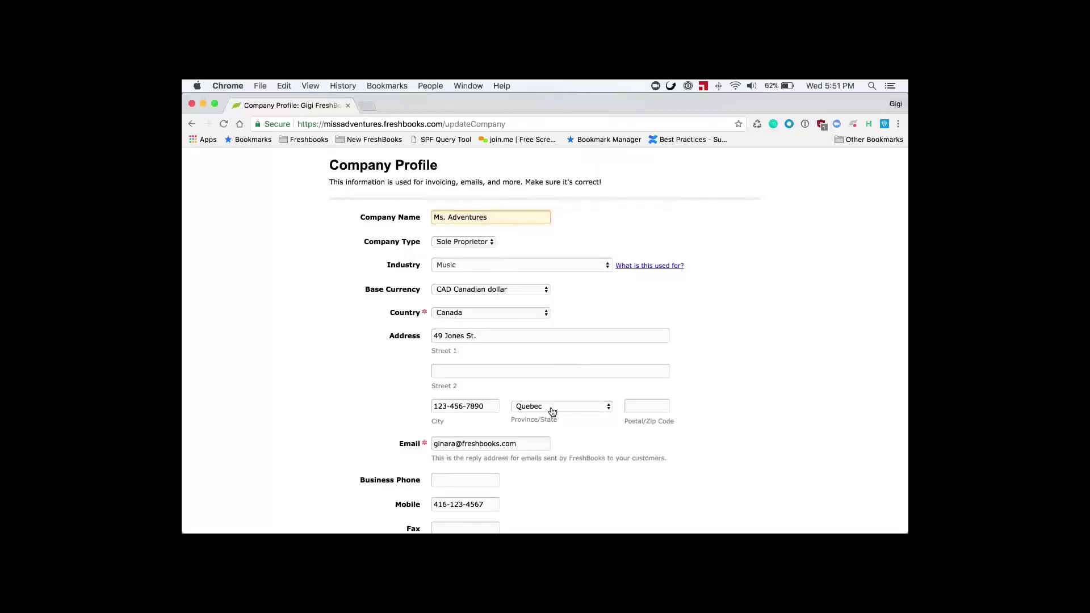
pyautogui.scroll(-1, 560, 411)
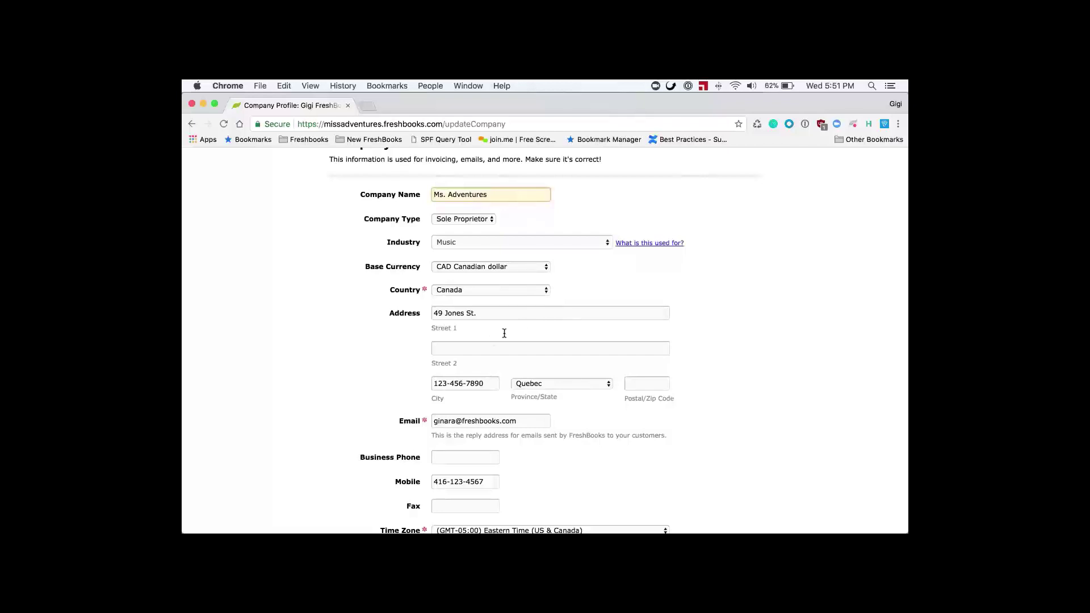
# - Clear the street address and city in the company profile and set the province to Ontario
pyautogui.click(477, 312)
pyautogui.tripleClick(477, 313)
pyautogui.press('BackSpace')
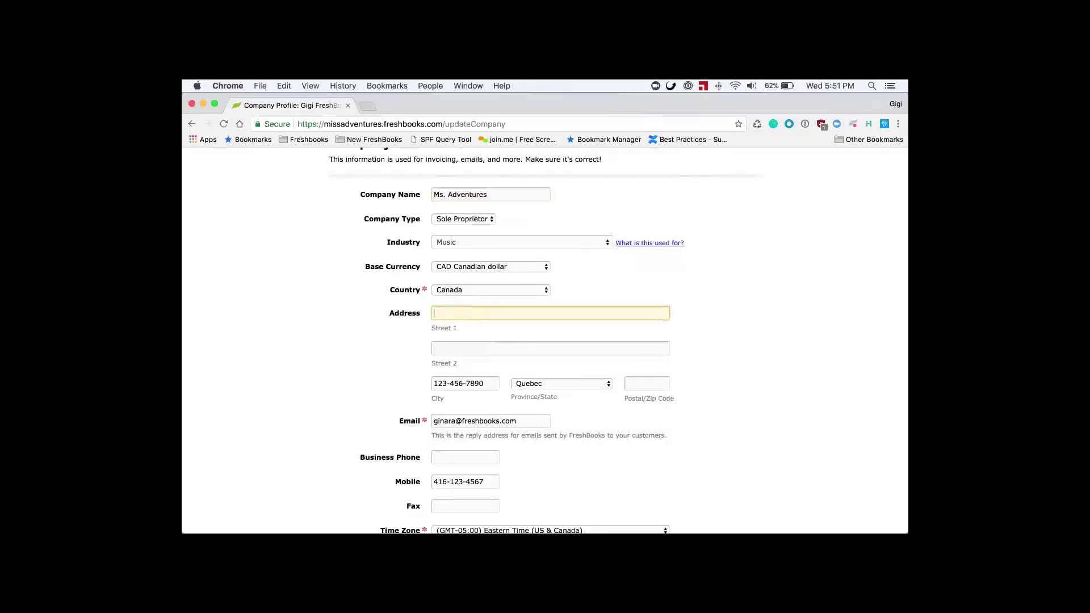
pyautogui.tripleClick(460, 383)
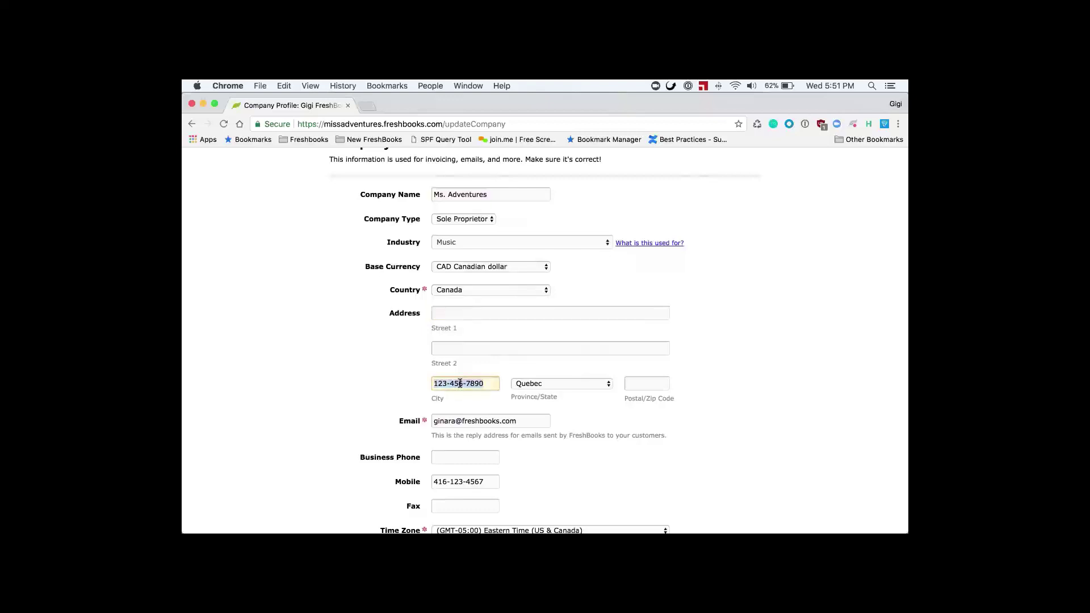
pyautogui.press('BackSpace')
pyautogui.click(531, 383)
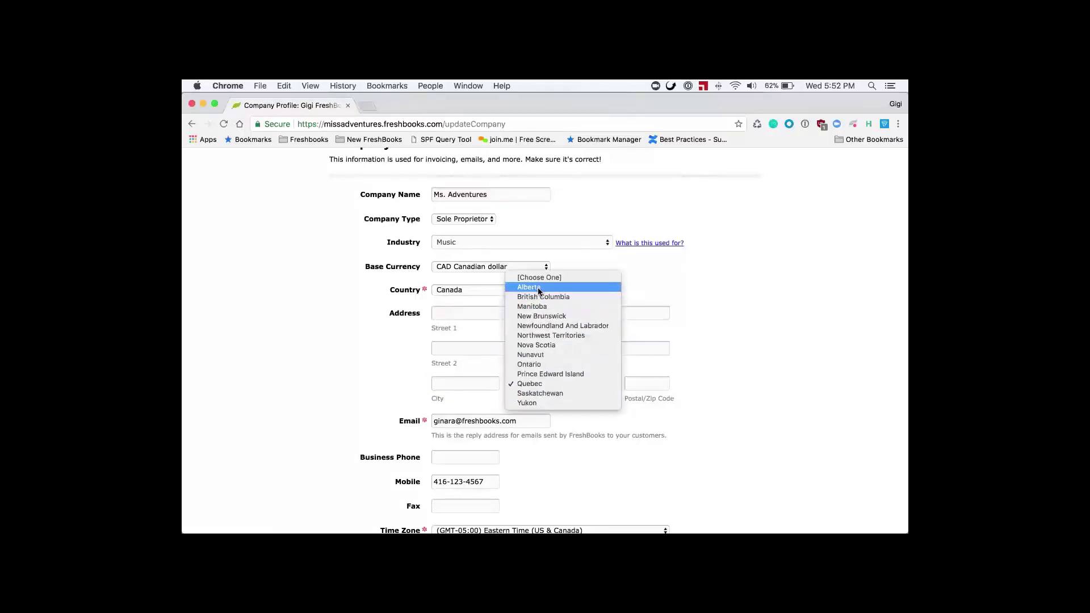
pyautogui.click(534, 366)
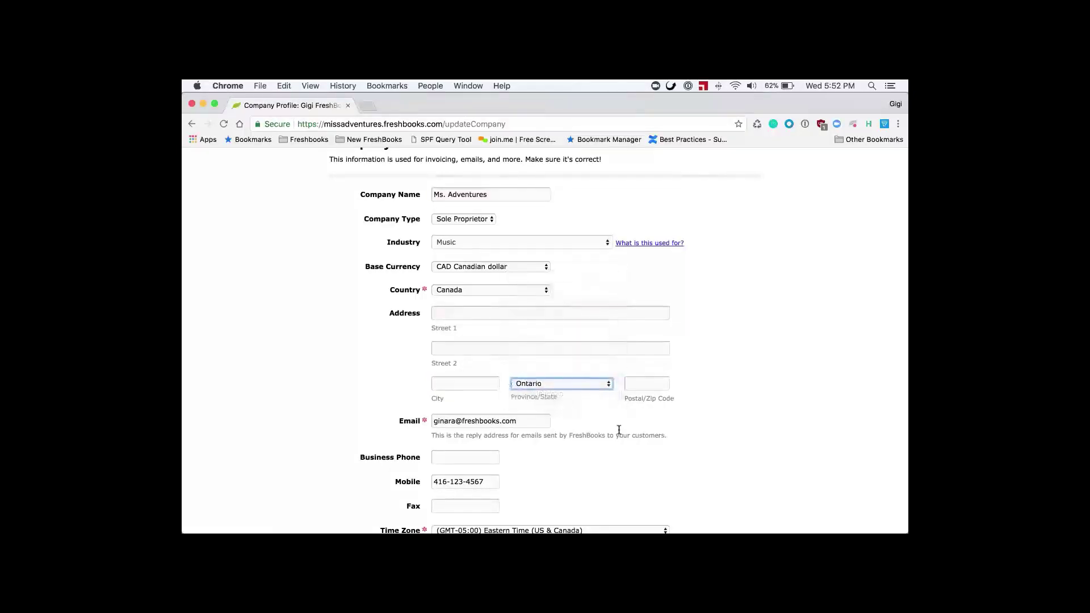
# - Review the contact, time zone and daylight savings settings and save the company profile
pyautogui.scroll(-2, 619, 430)
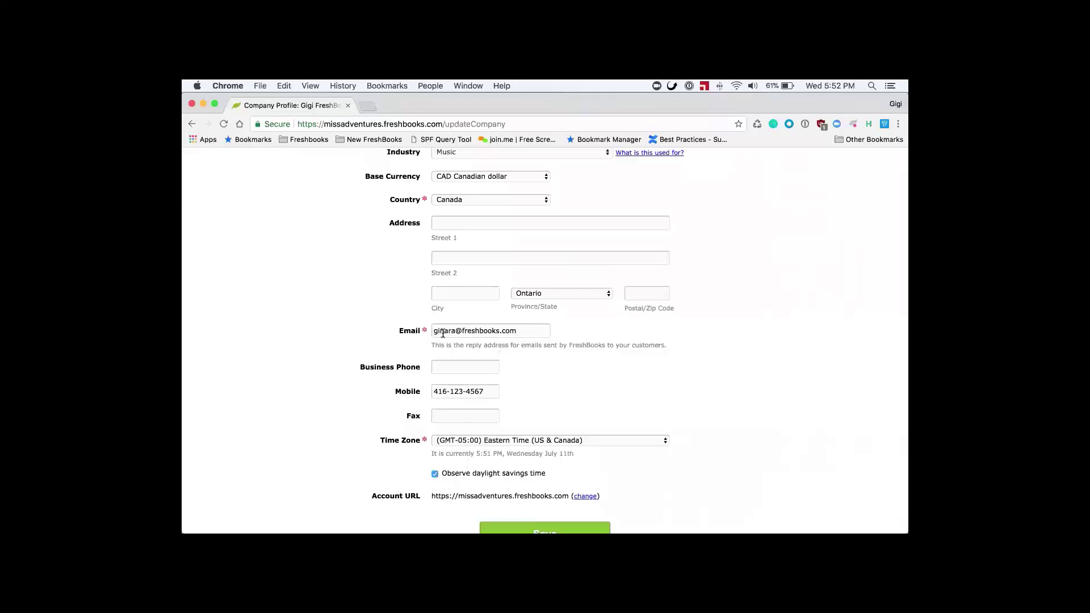
pyautogui.scroll(-3, 570, 370)
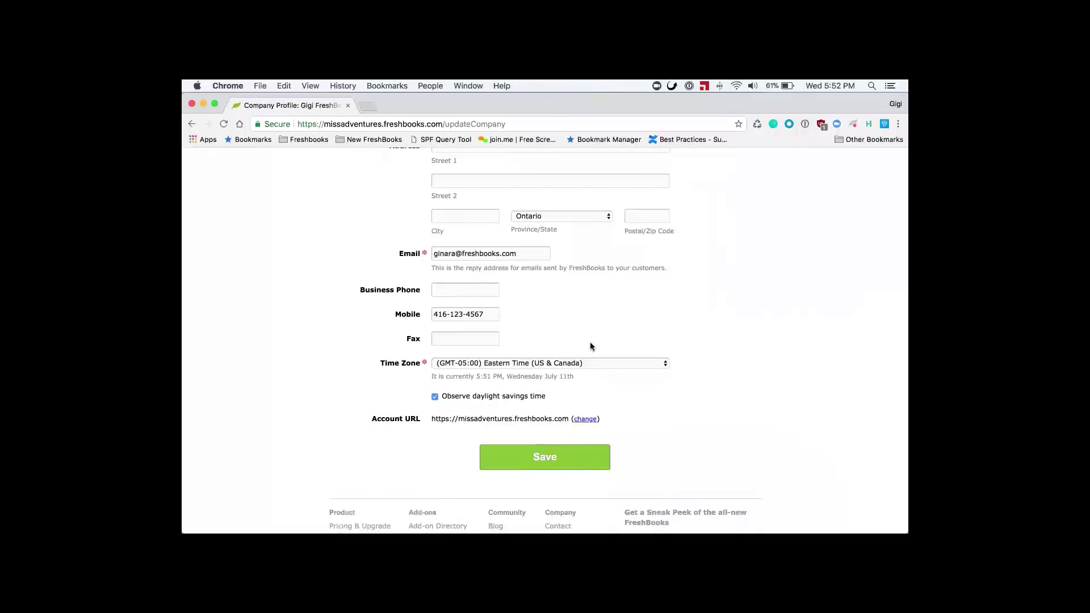
pyautogui.scroll(-1, 590, 346)
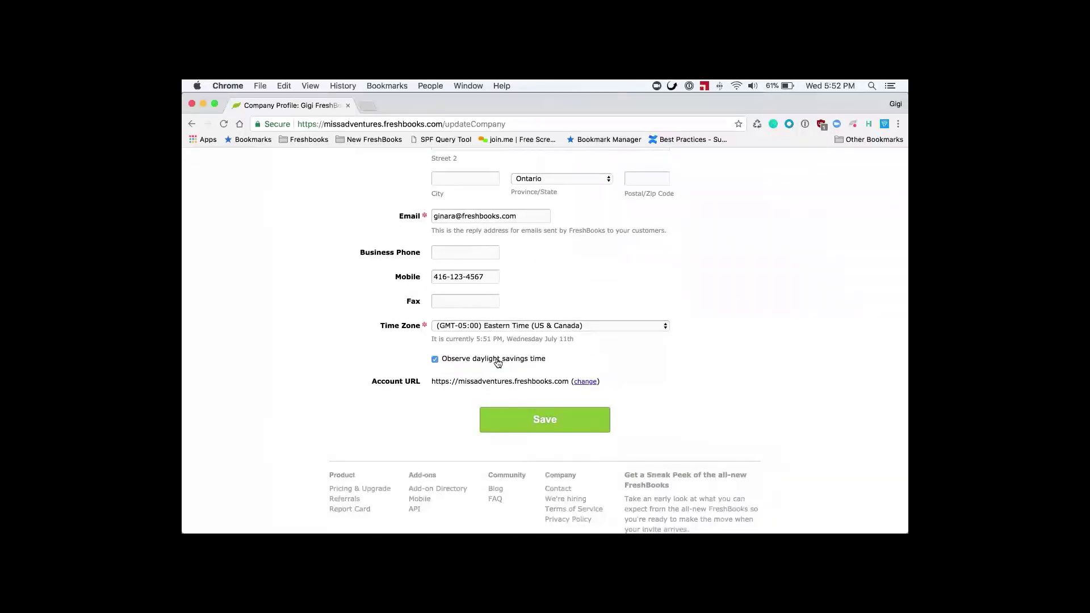
pyautogui.click(528, 421)
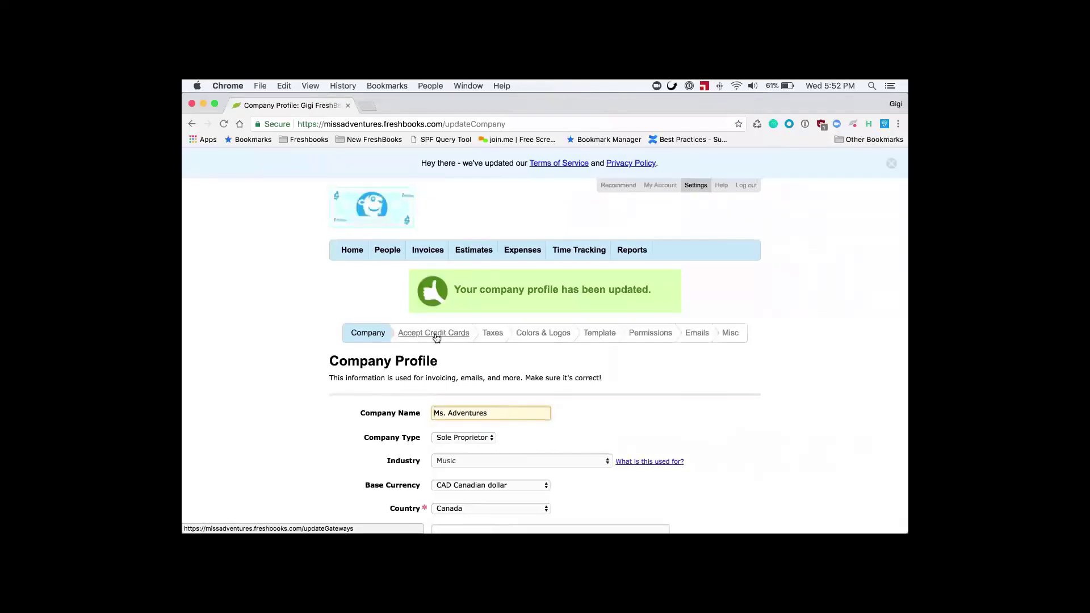
# - Review the configured taxes and the Colors and Logos settings for menu color and company logo
pyautogui.click(496, 333)
pyautogui.scroll(-2, 600, 389)
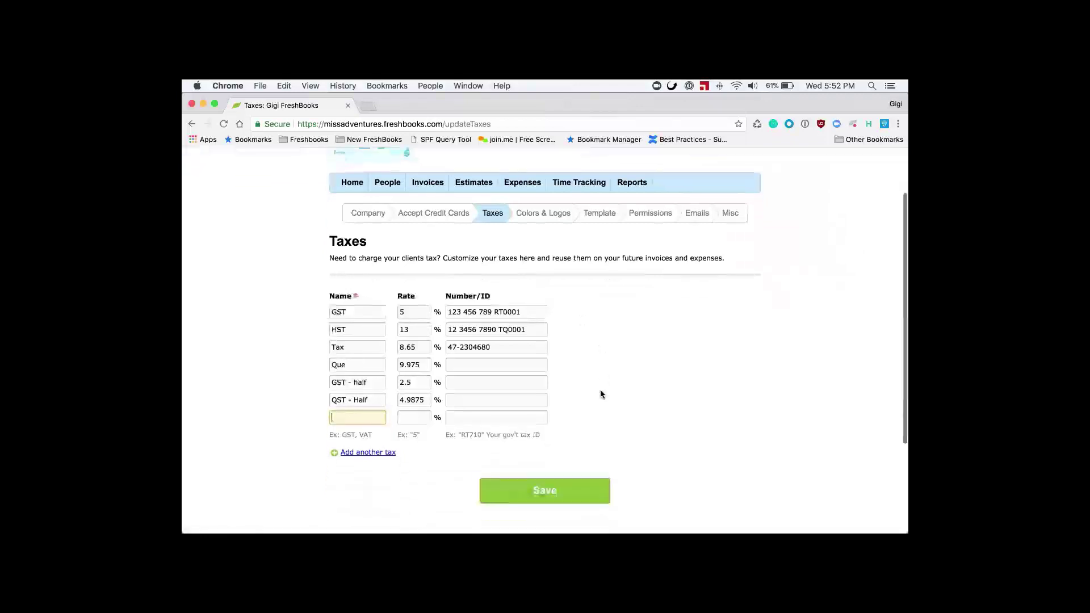
pyautogui.scroll(-1, 601, 394)
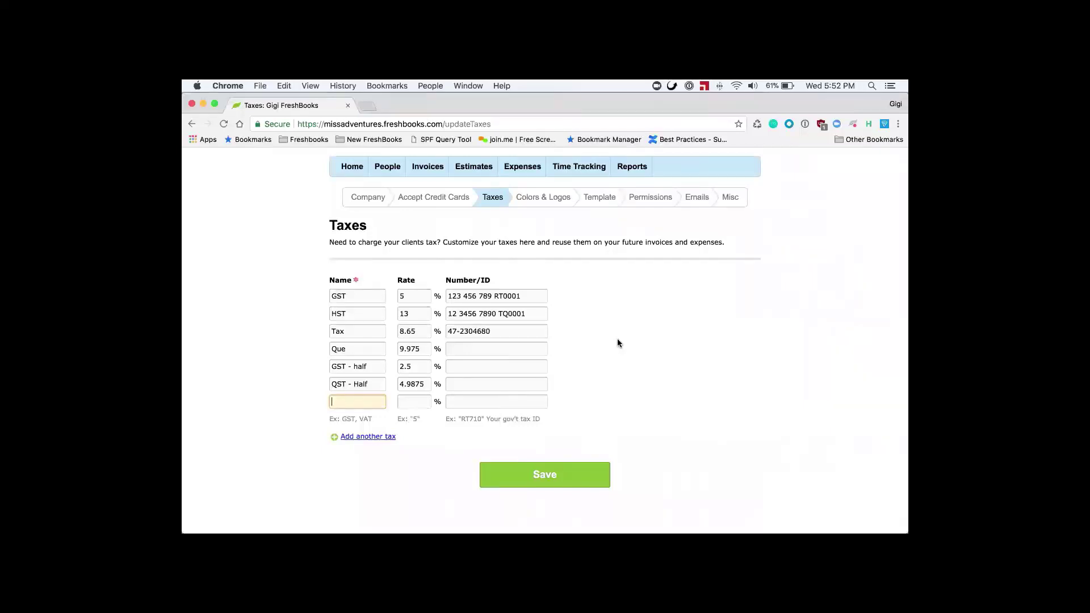
pyautogui.scroll(2, 617, 339)
pyautogui.click(561, 243)
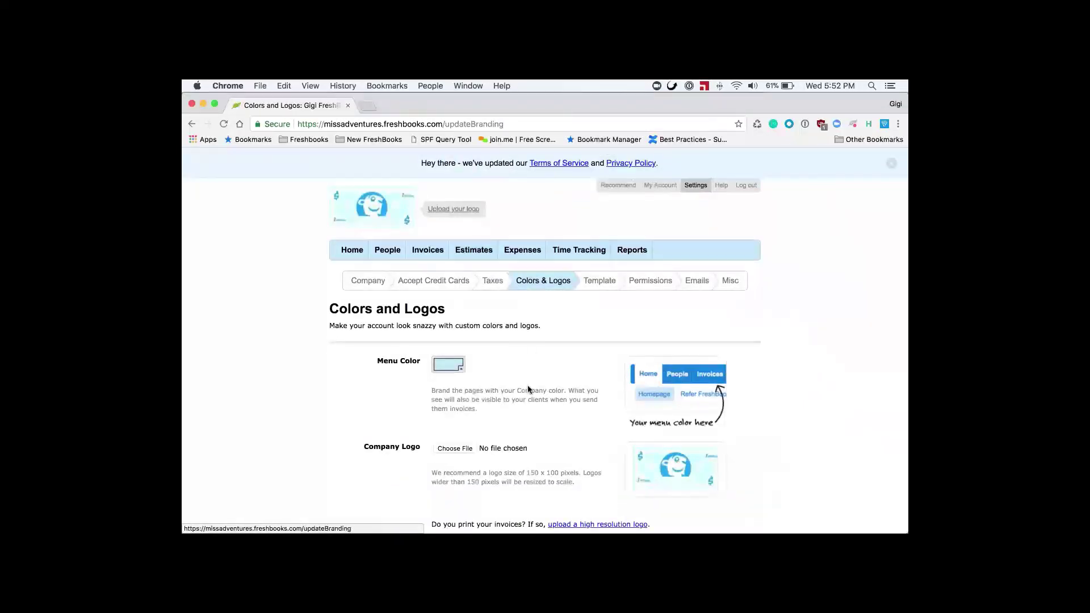
pyautogui.scroll(-3, 528, 389)
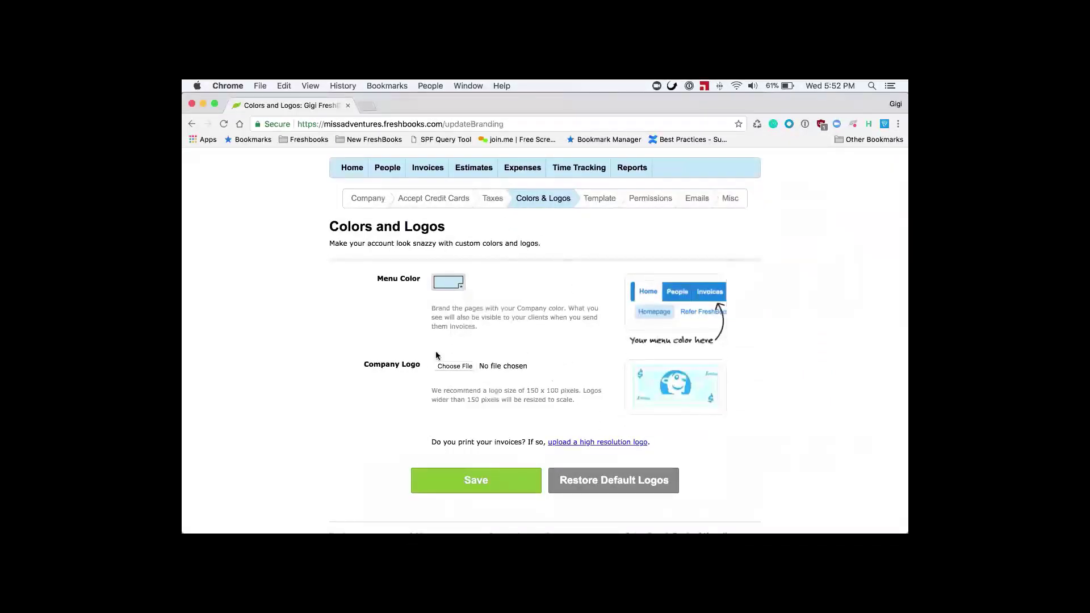
# - Open the Invoice & Estimate Template settings and select the Clean template layout
pyautogui.click(610, 200)
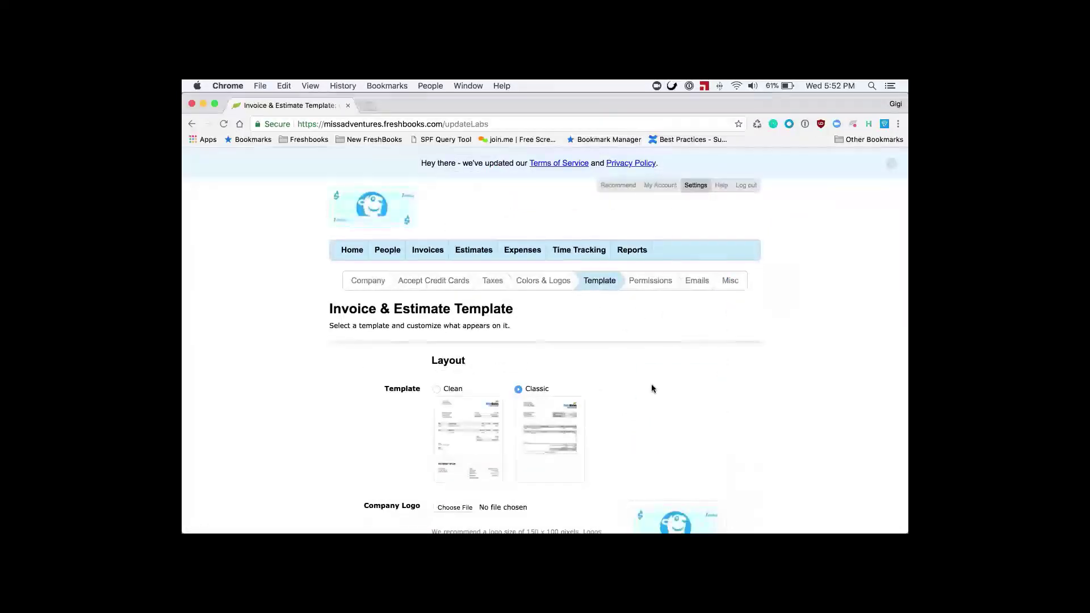
pyautogui.scroll(-3, 651, 383)
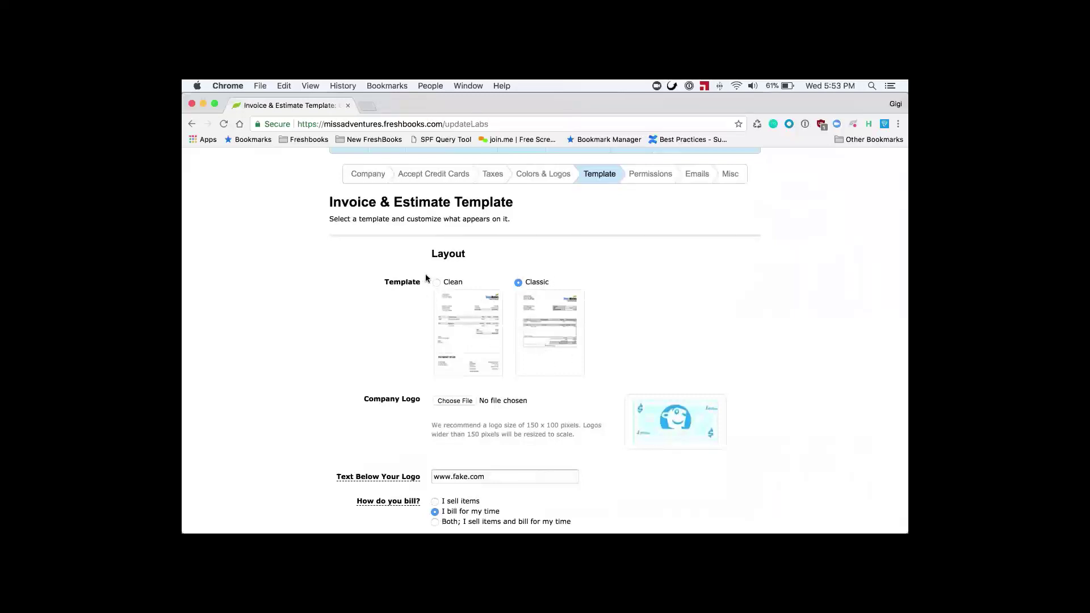
pyautogui.click(438, 282)
pyautogui.scroll(-3, 400, 340)
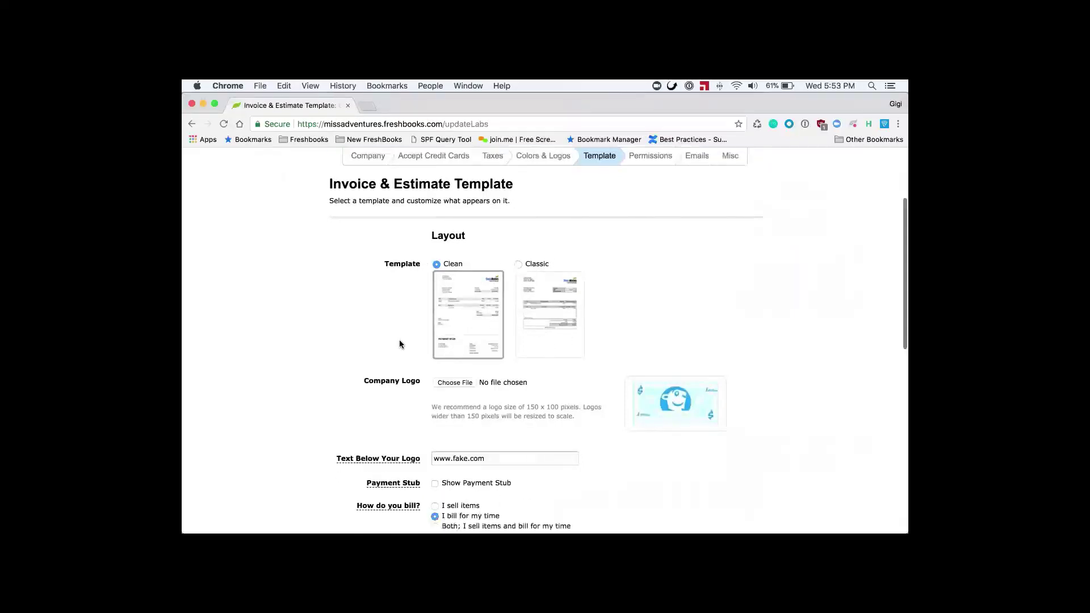
# - Examine the Text Below Your Logo setting and its help tip in the Invoice & Estimate Template layout
pyautogui.moveTo(347, 328)
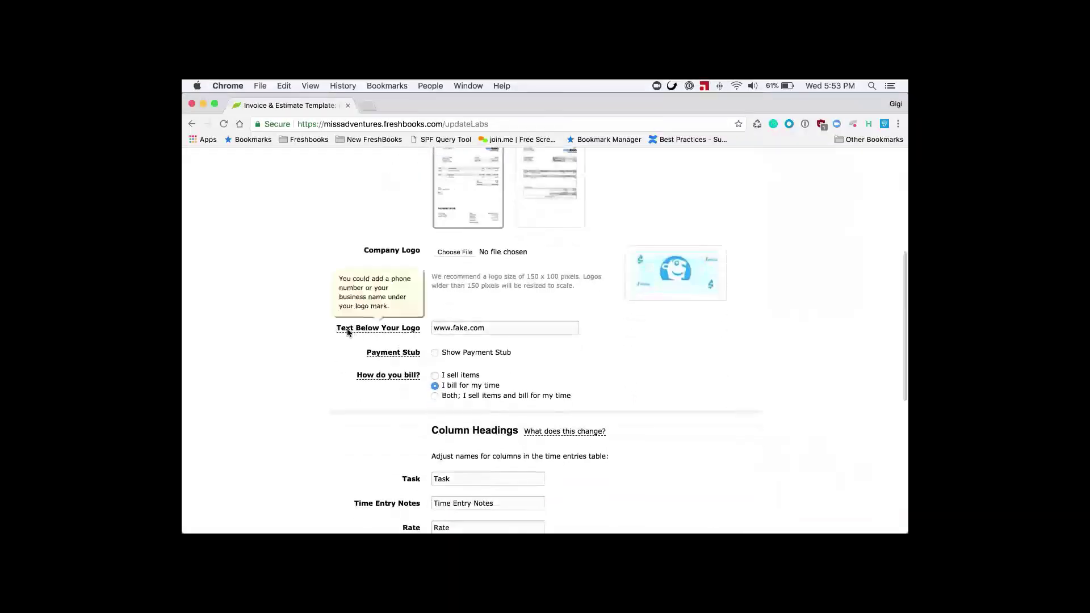
pyautogui.tripleClick(493, 329)
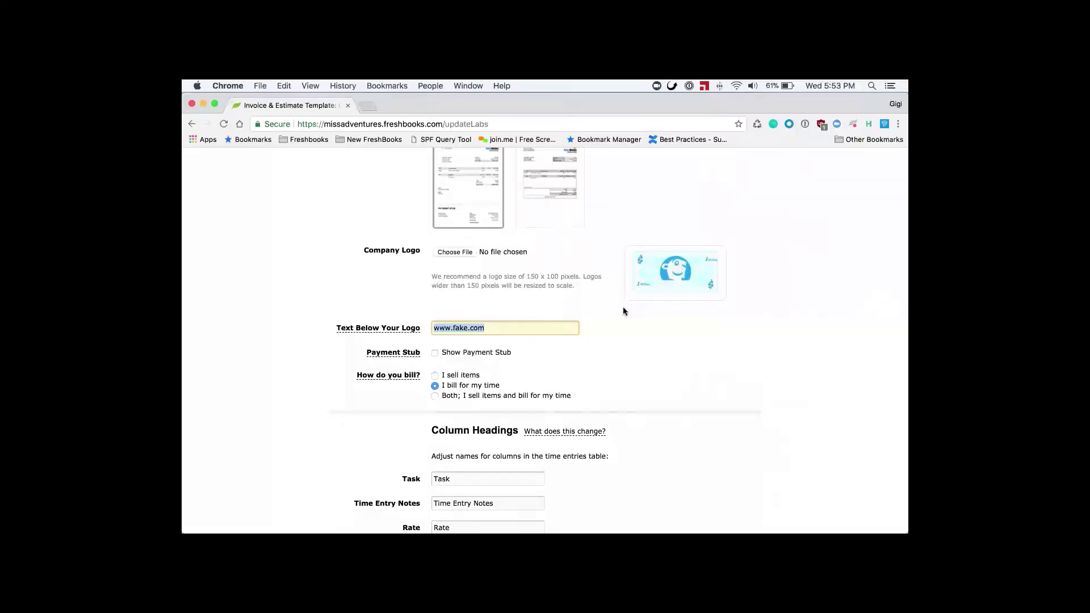
pyautogui.click(526, 356)
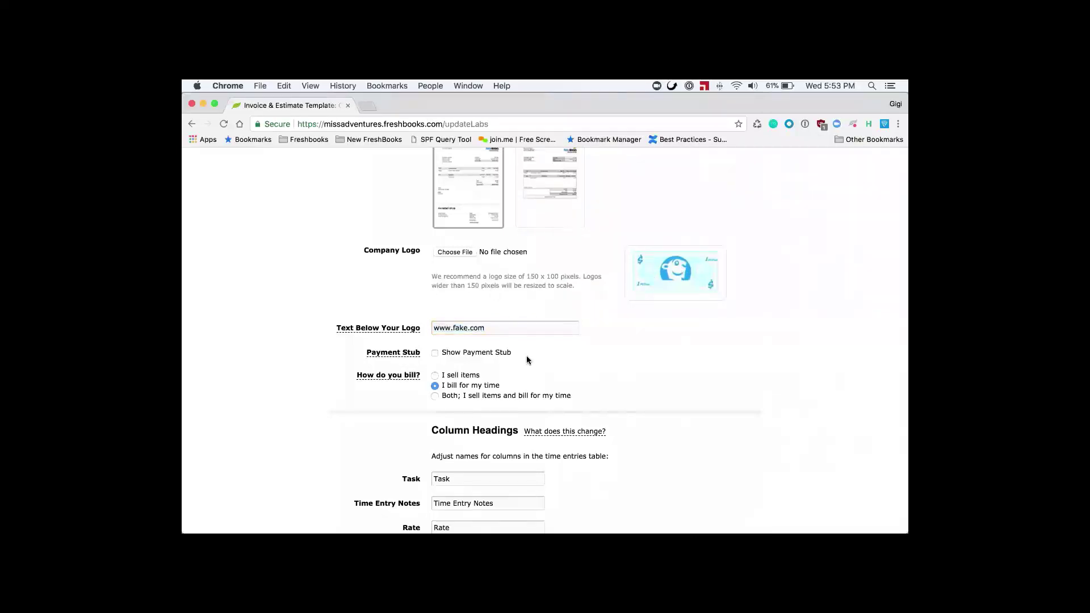
# - Set the billing method to "Both; I sell items and bill for my time" and save the invoice template preferences
pyautogui.scroll(-2, 526, 356)
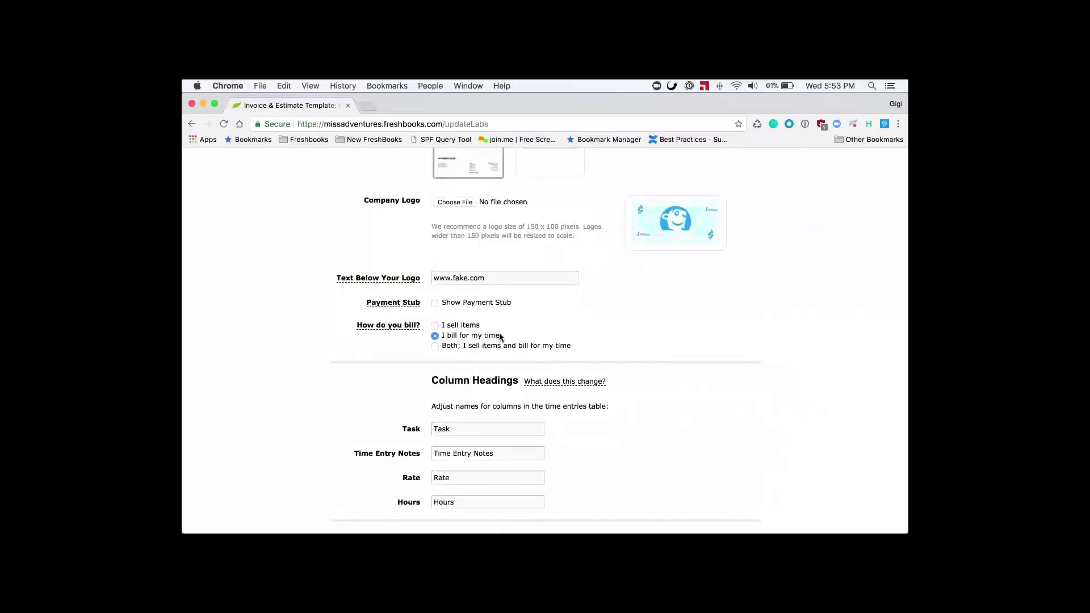
pyautogui.click(435, 346)
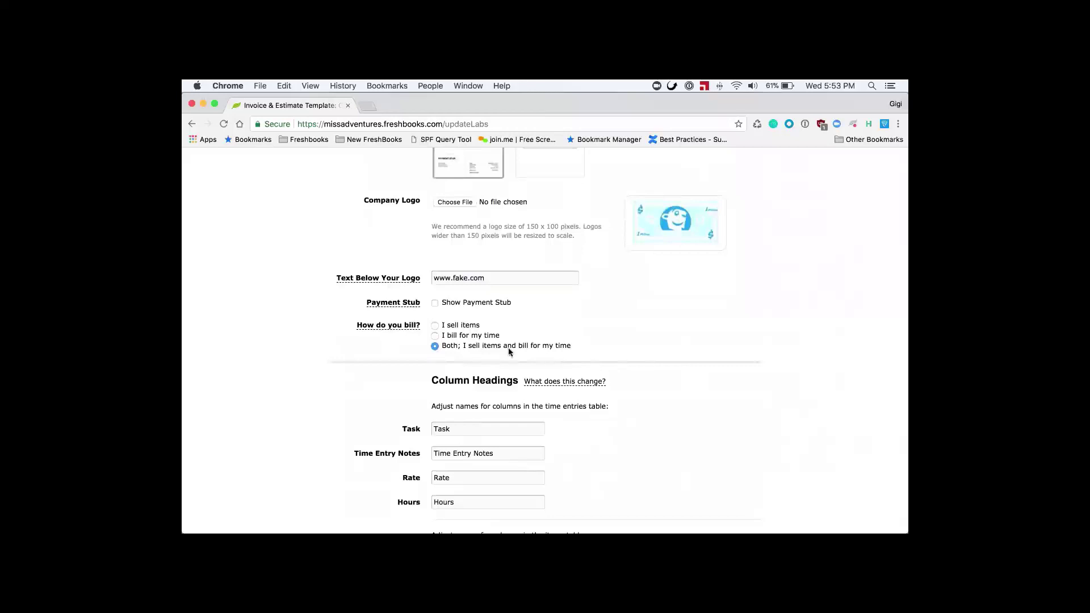
pyautogui.click(435, 326)
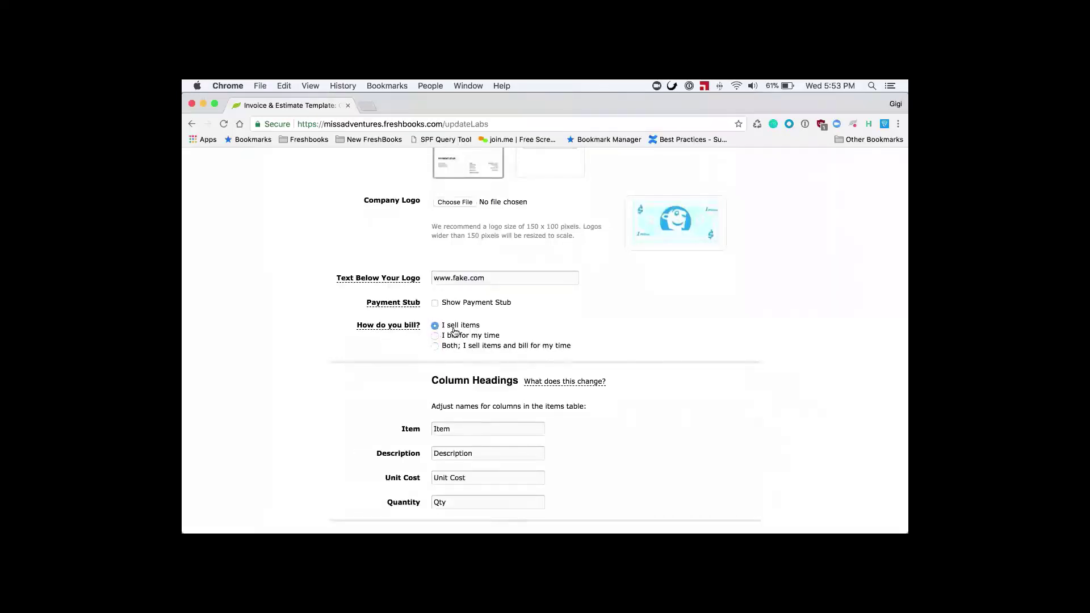
pyautogui.click(435, 346)
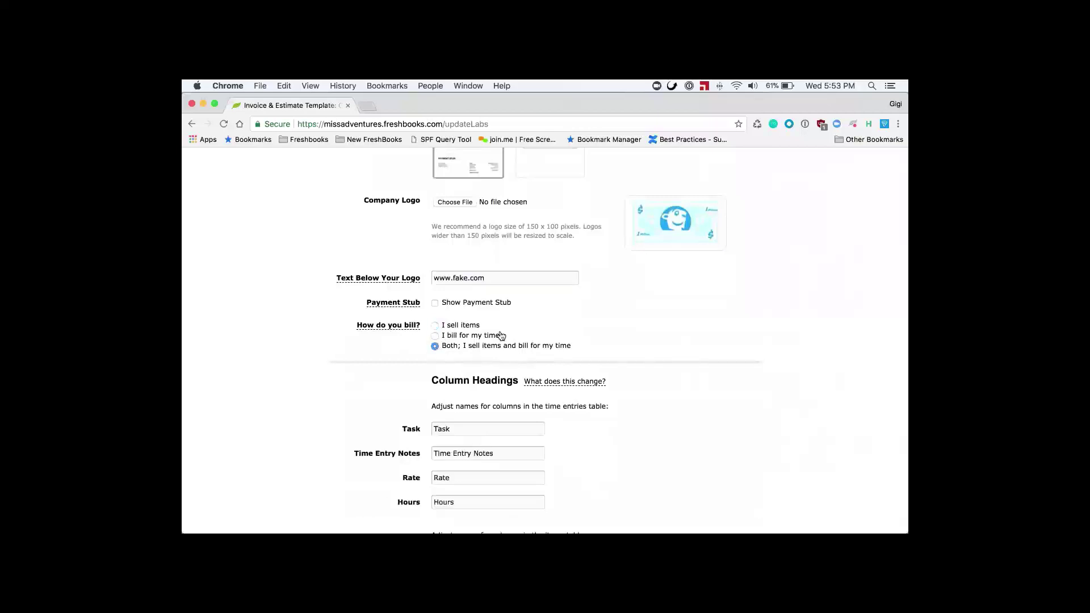
pyautogui.scroll(-5, 631, 445)
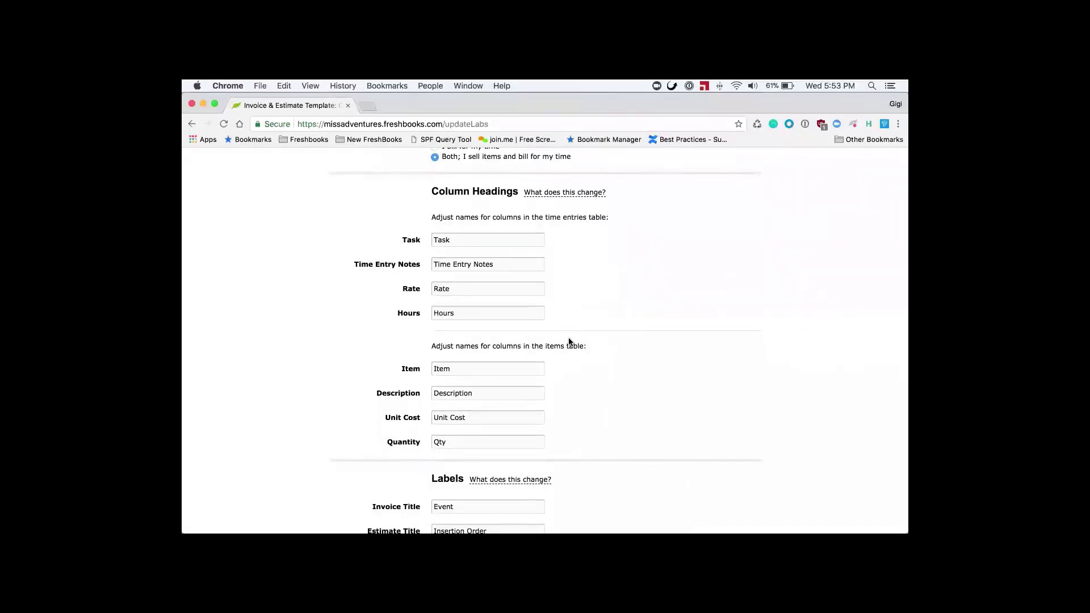
pyautogui.scroll(-4, 570, 341)
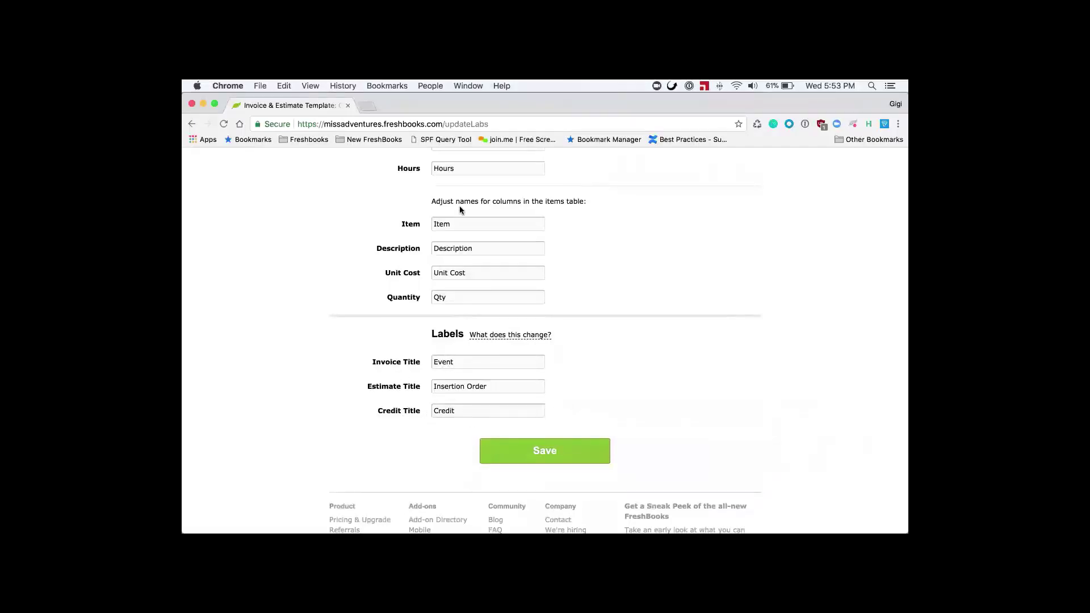
pyautogui.click(551, 451)
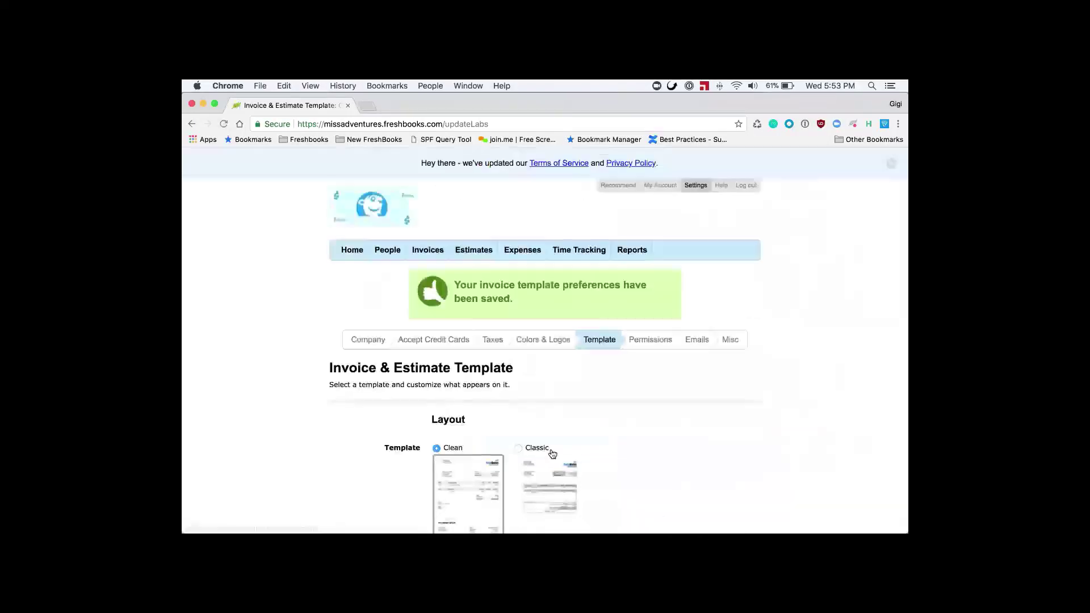
# - Open the Tabs & Permissions settings and enable the Expenses tab for staff
pyautogui.click(648, 339)
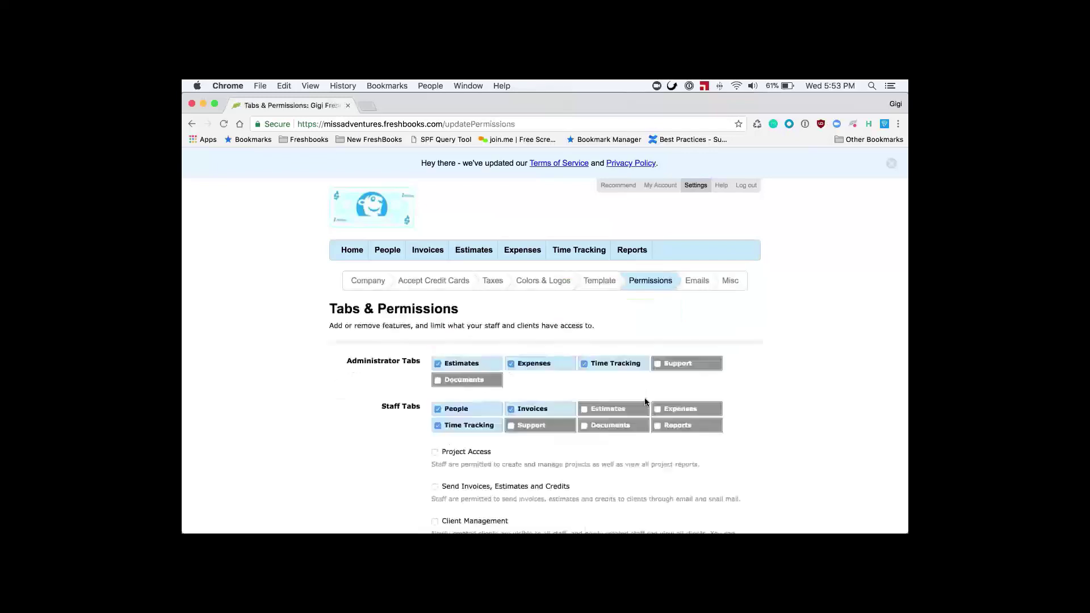
pyautogui.scroll(-3, 750, 409)
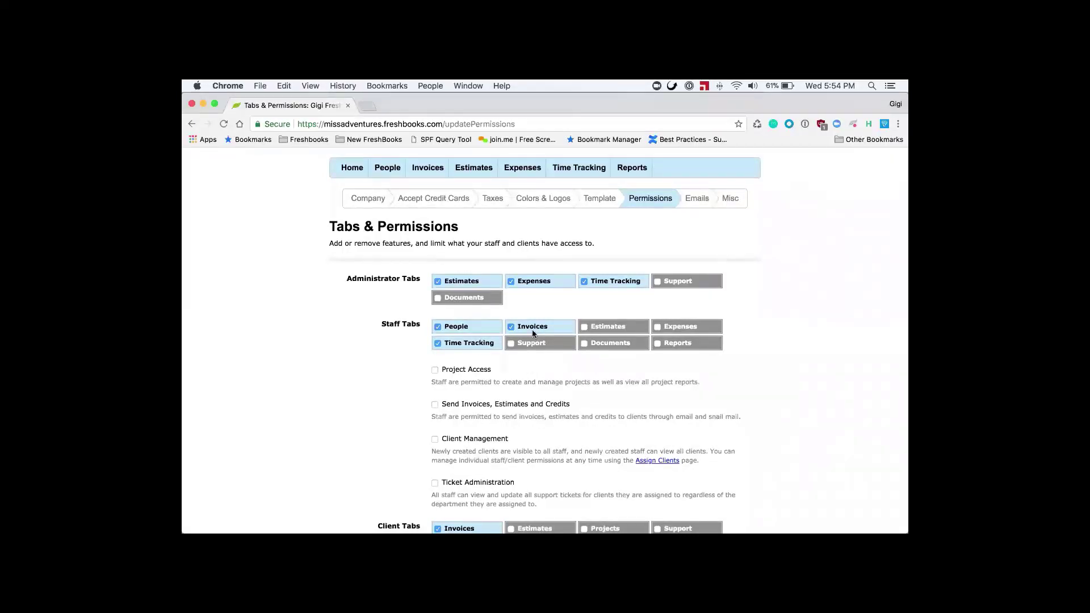
pyautogui.click(658, 329)
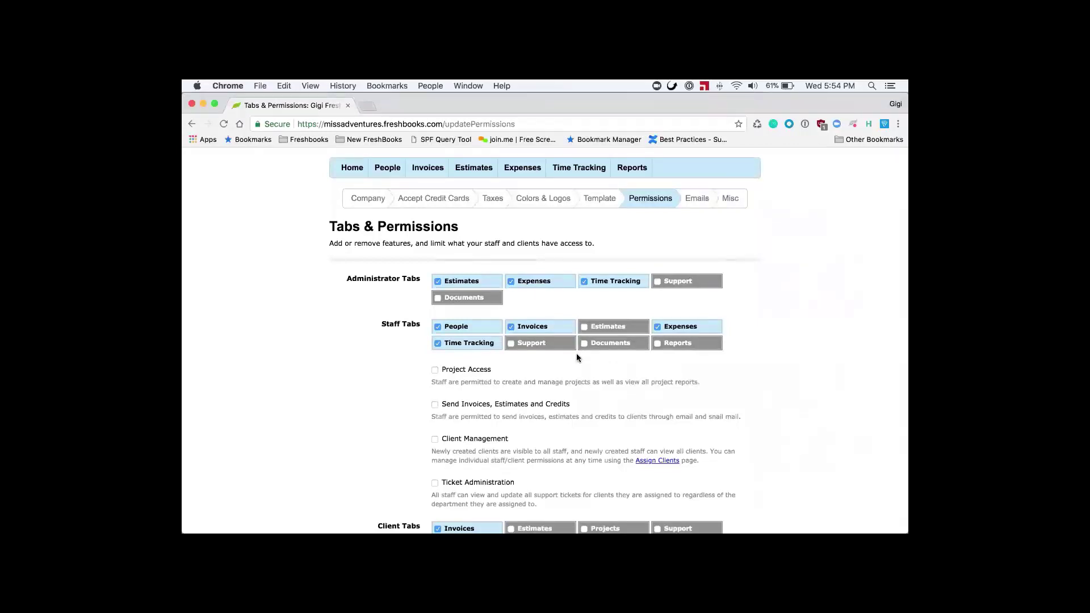
# - Enable the Estimates tab for clients, keep Dispute Invoices enabled, and save the permission settings
pyautogui.scroll(-3, 358, 345)
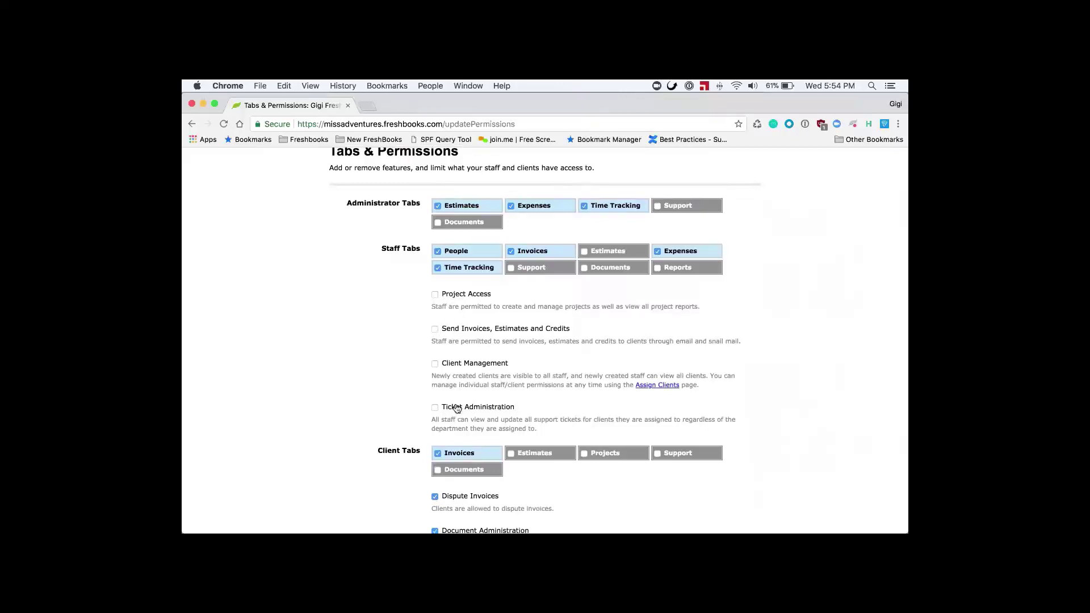
pyautogui.scroll(-5, 544, 383)
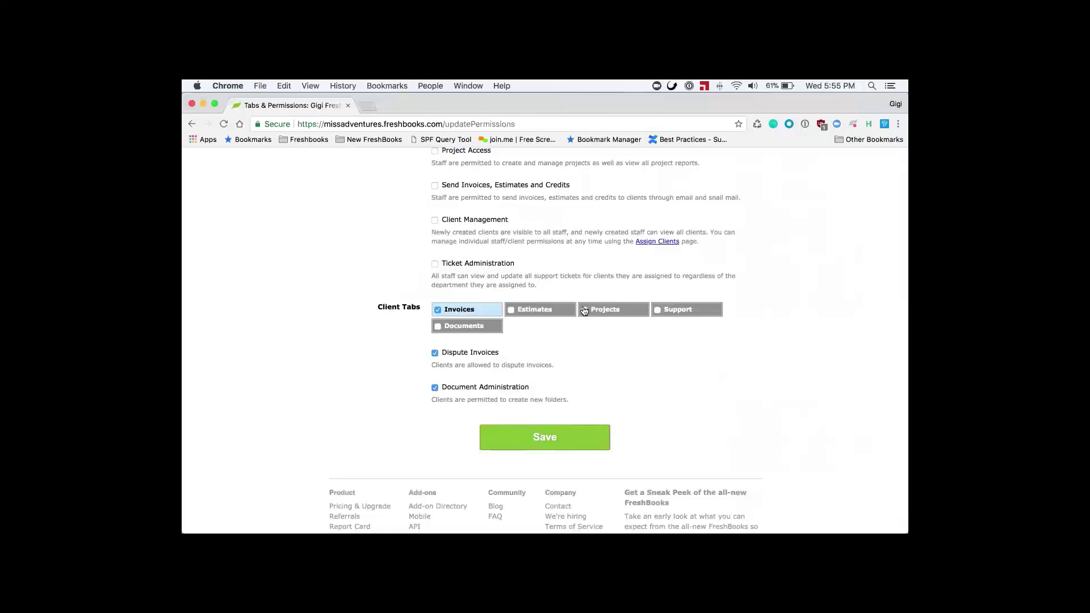
pyautogui.click(511, 311)
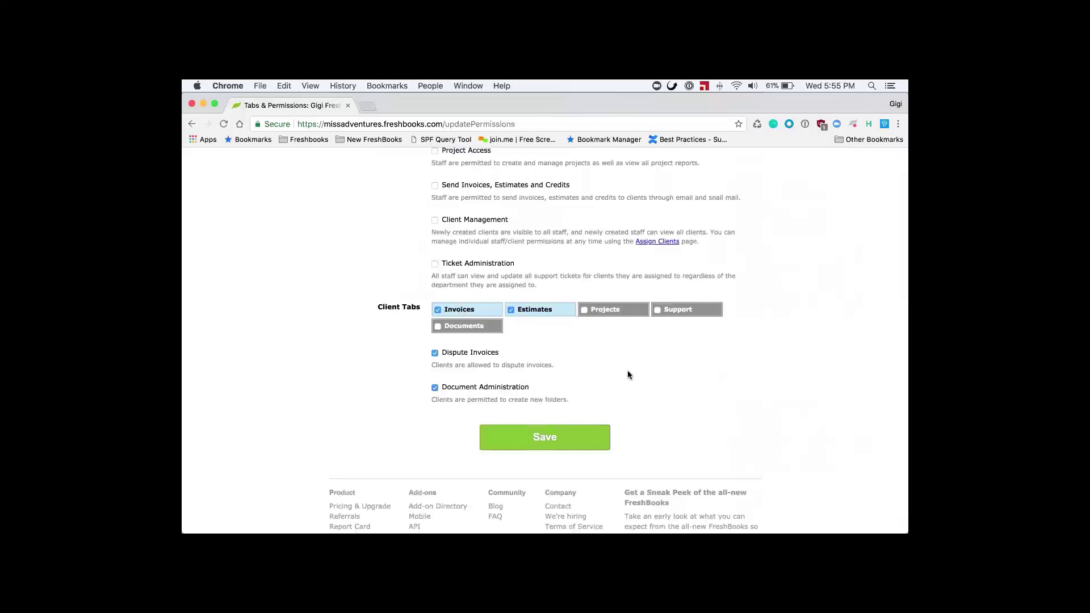
pyautogui.click(434, 354)
pyautogui.click(435, 353)
pyautogui.click(544, 447)
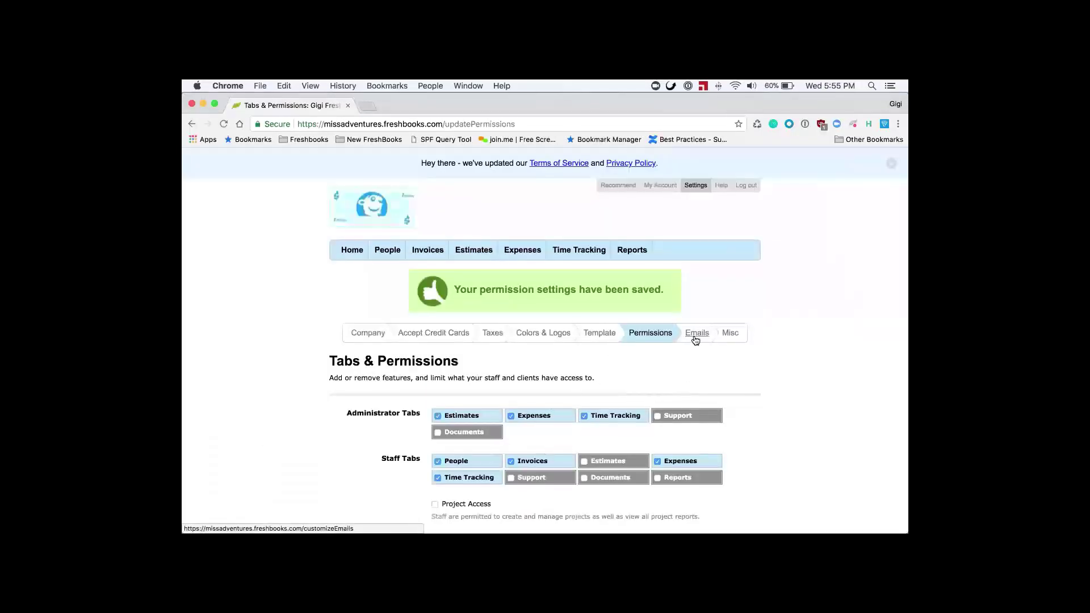
# - Open the email settings and review the Payment Notification email for online payments
pyautogui.click(696, 335)
pyautogui.scroll(-5, 768, 410)
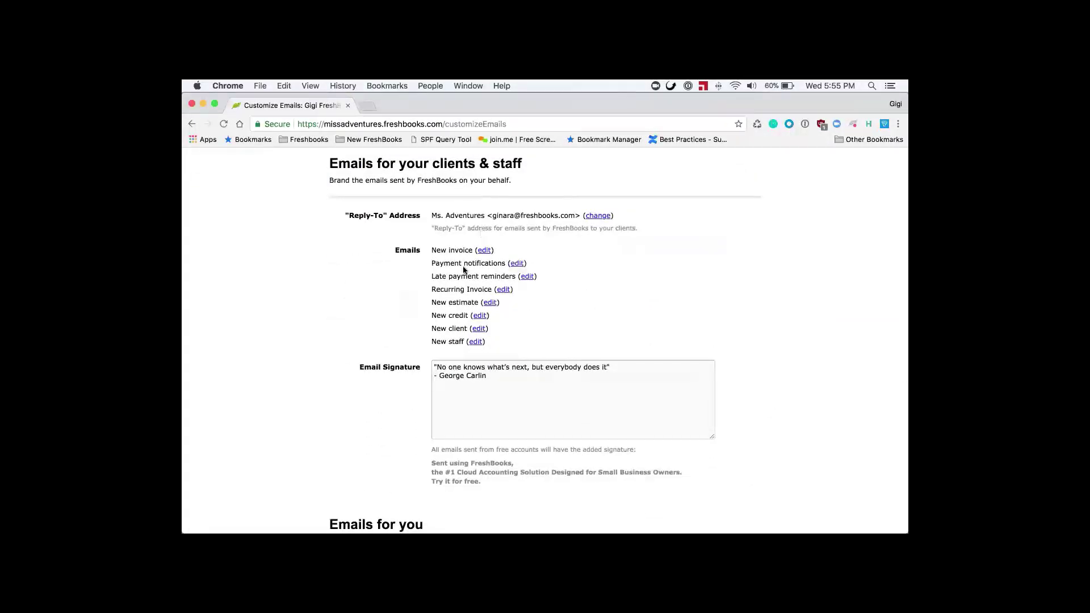
pyautogui.click(517, 264)
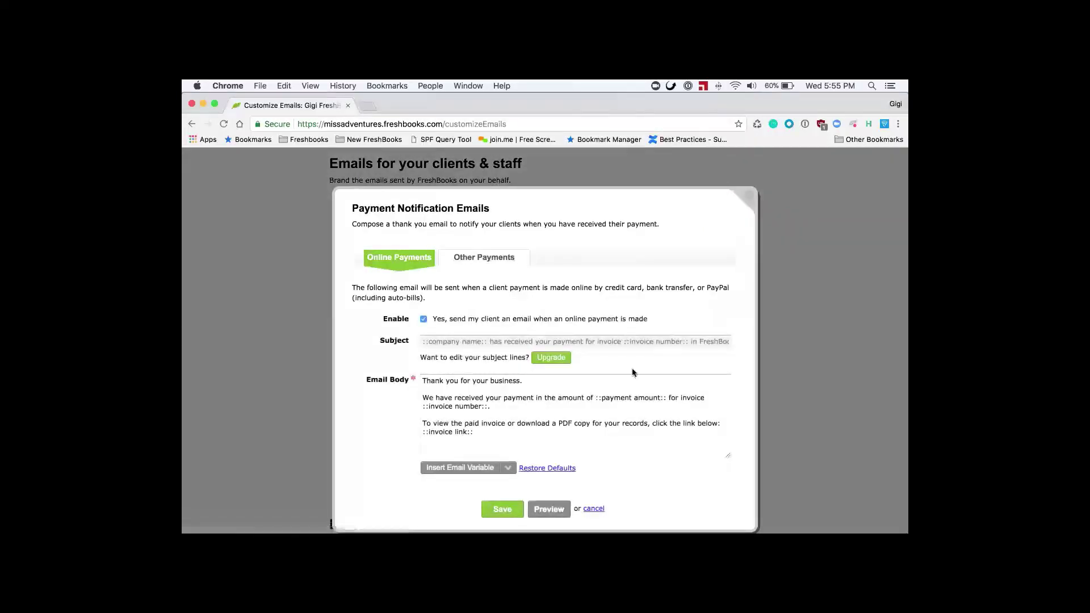
pyautogui.scroll(-2, 625, 369)
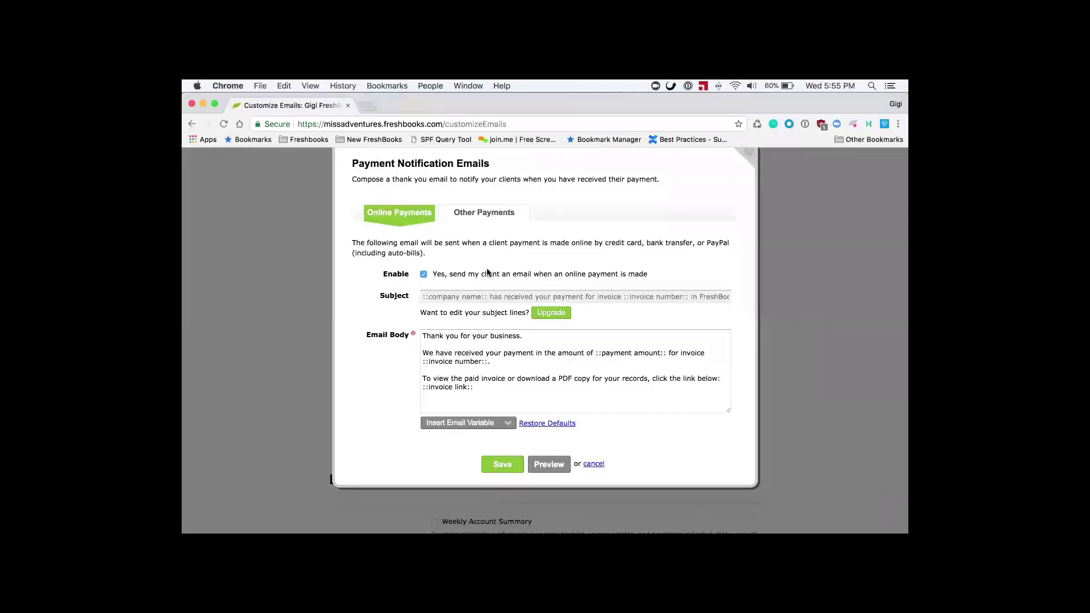
pyautogui.scroll(-1, 519, 367)
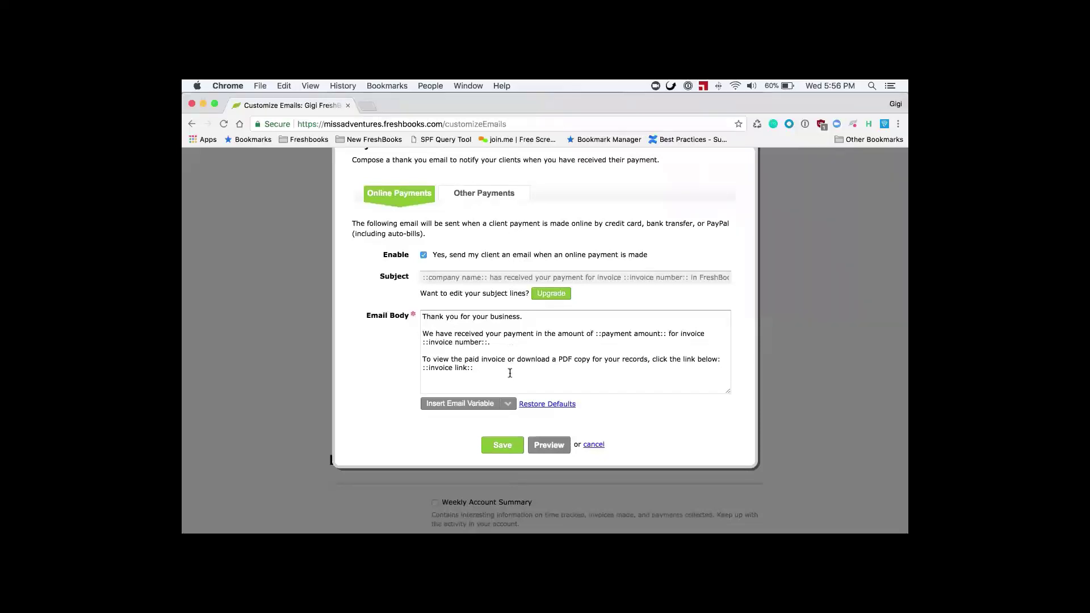
# - Enable the client notification email for other, offline payments, save the customization and close the Payment Notification Emails dialog
pyautogui.click(477, 194)
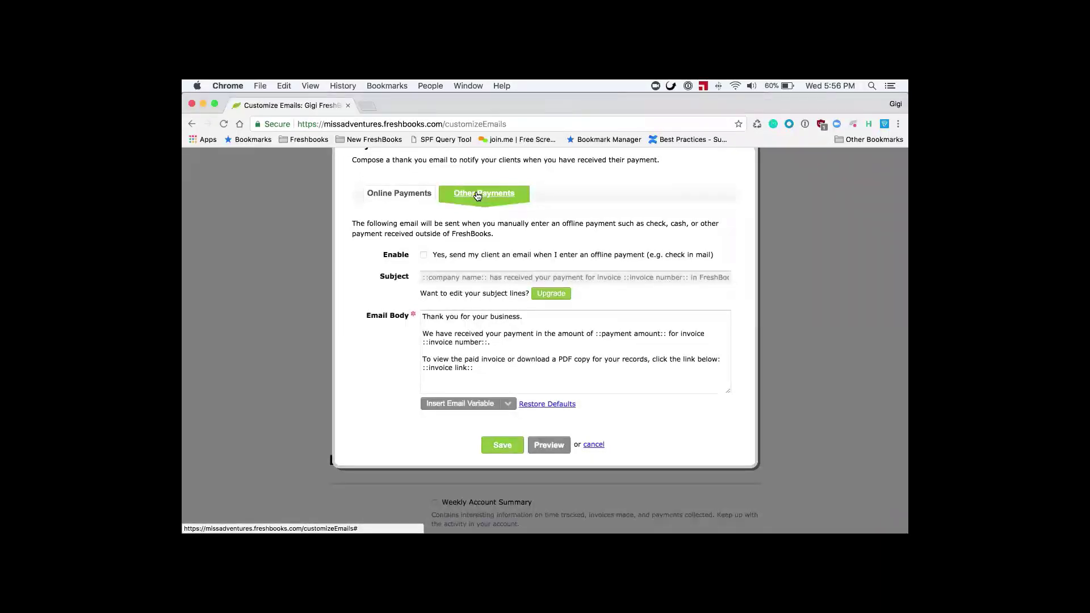
pyautogui.click(424, 254)
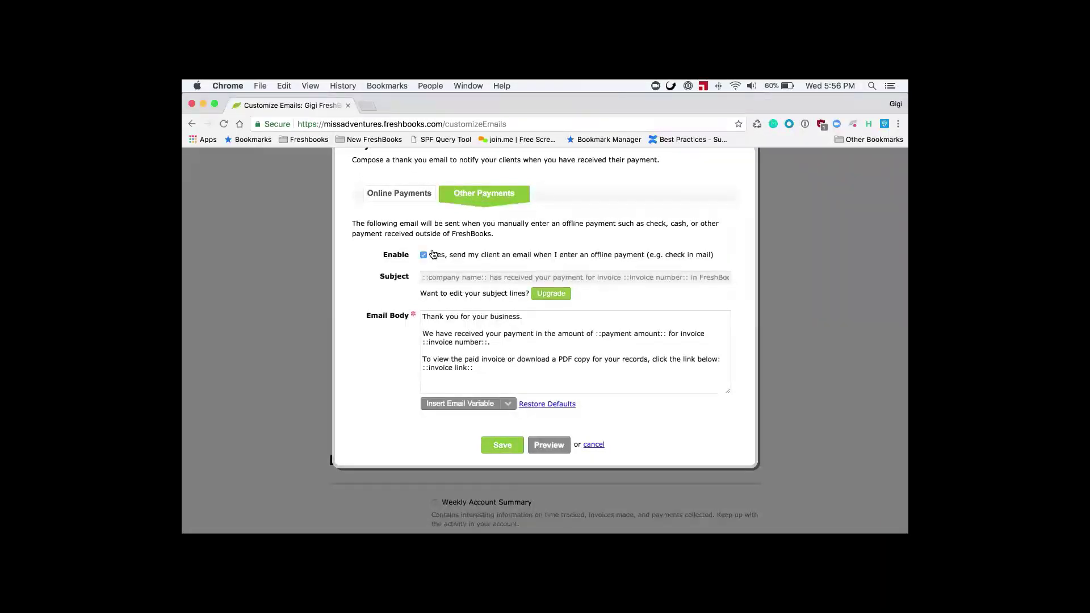
pyautogui.click(491, 376)
pyautogui.click(509, 445)
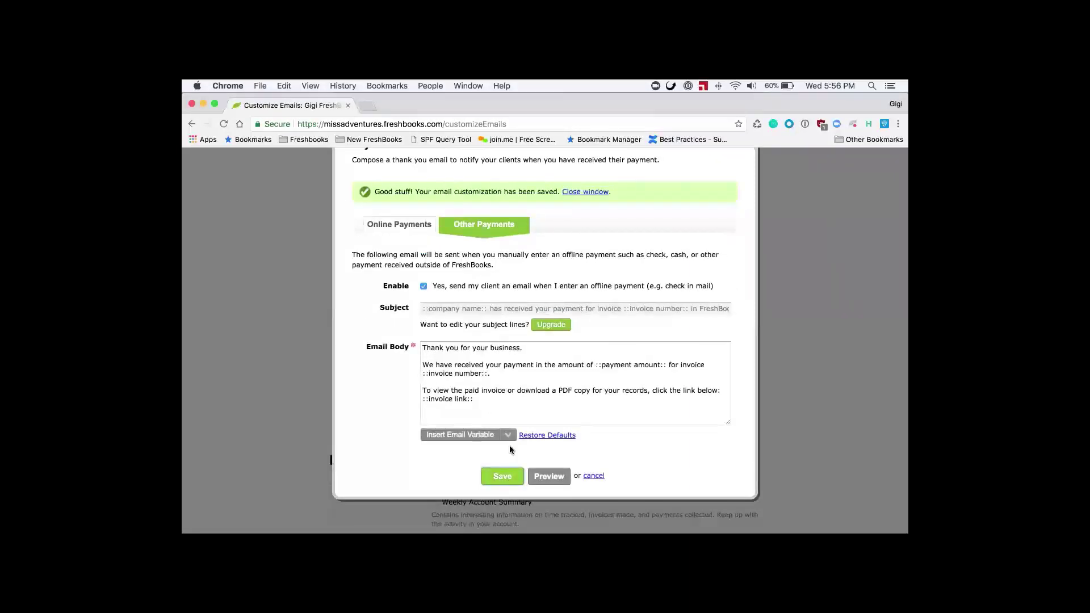
pyautogui.click(590, 476)
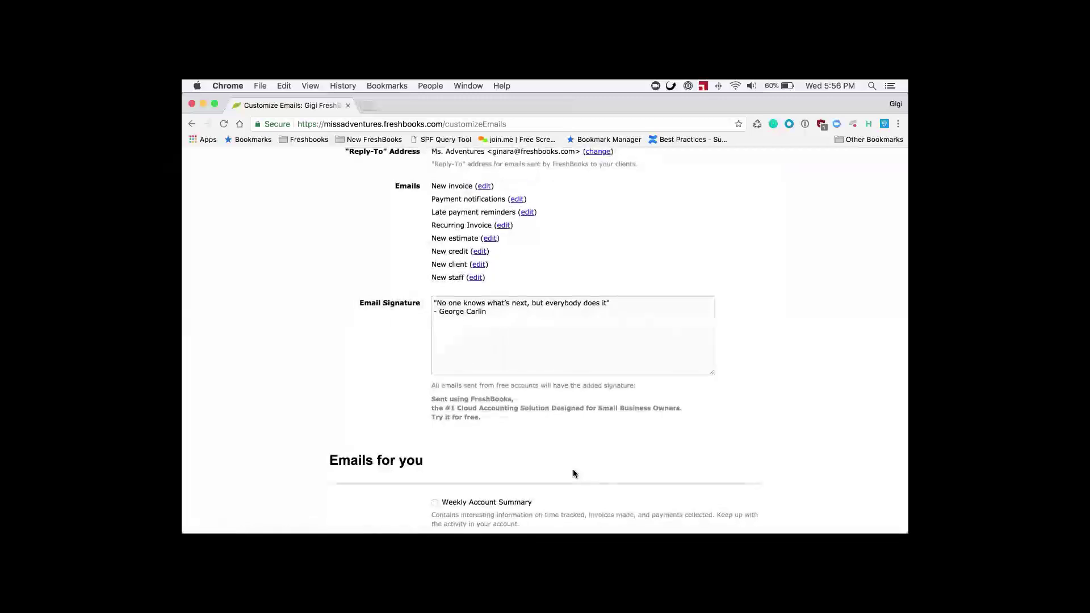
# - Review Late Payment Reminders 1, 2 and 3, and close the dialog without saving
pyautogui.click(527, 213)
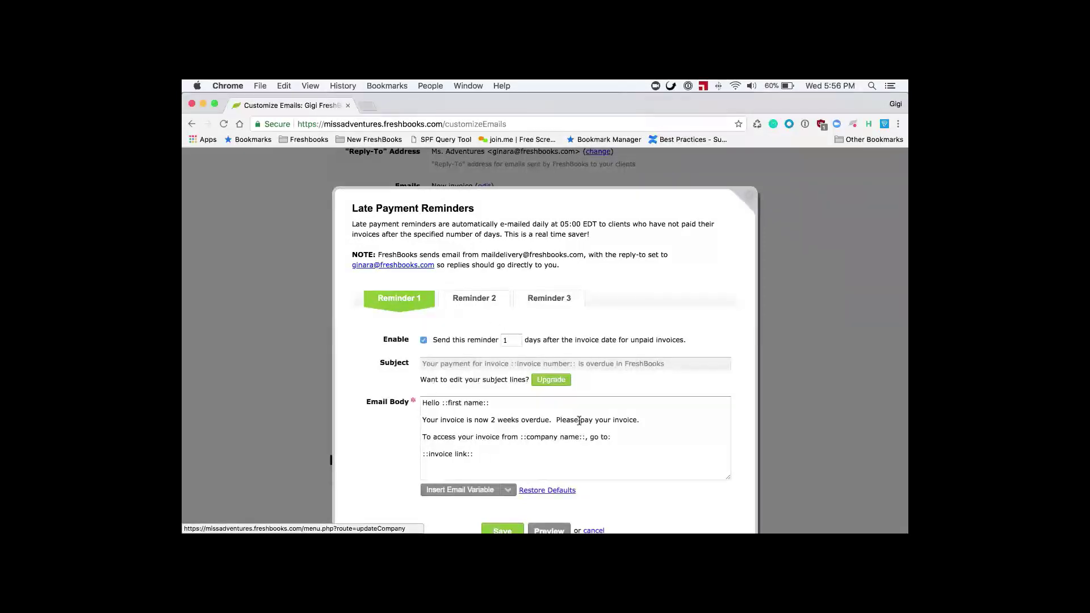
pyautogui.click(480, 301)
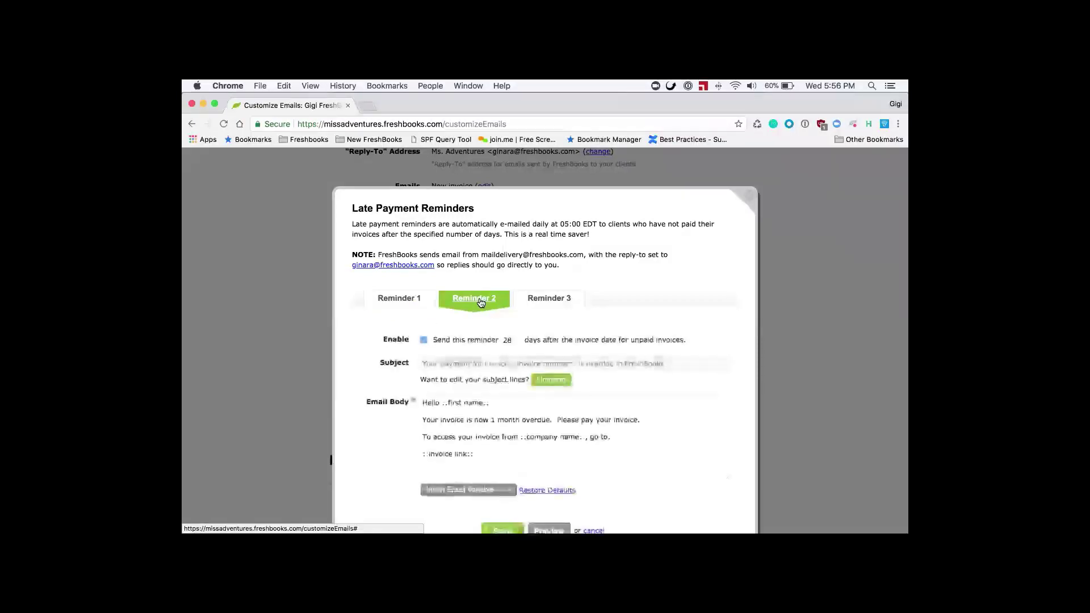
pyautogui.click(554, 302)
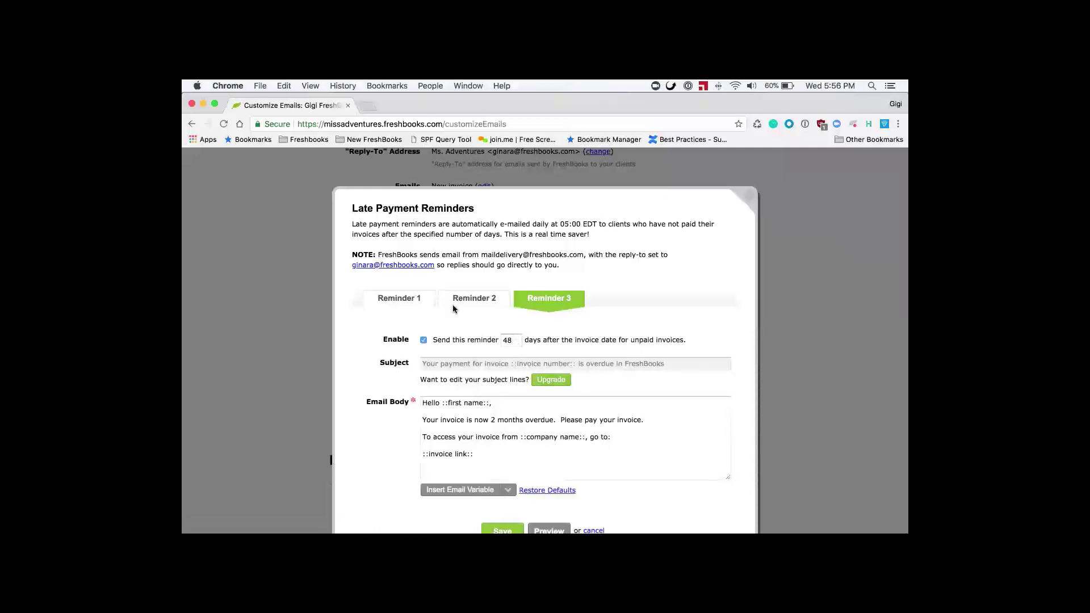
pyautogui.scroll(-4, 588, 341)
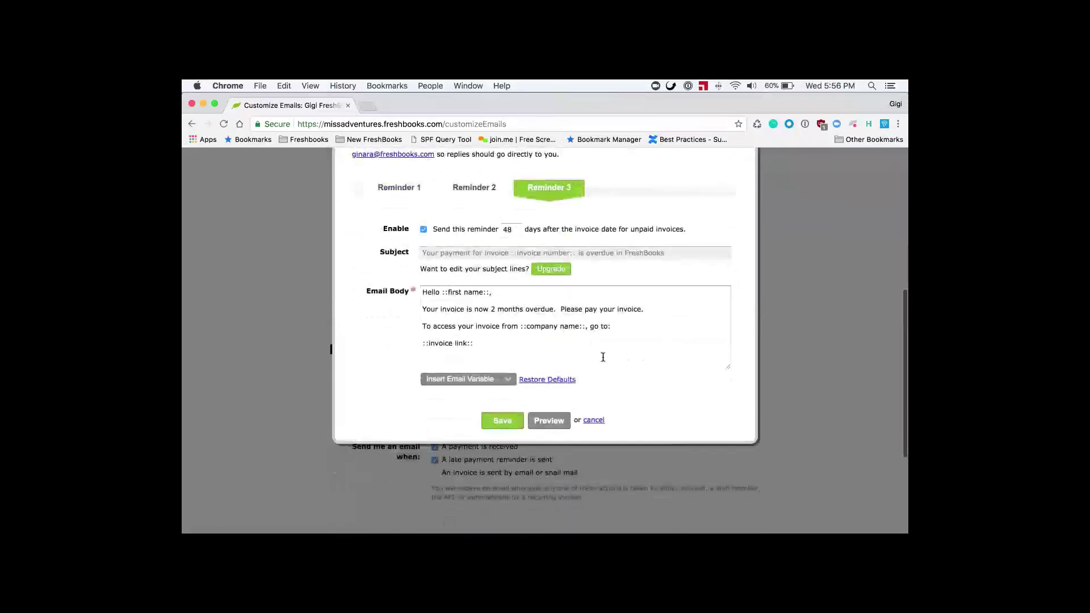
pyautogui.doubleClick(593, 421)
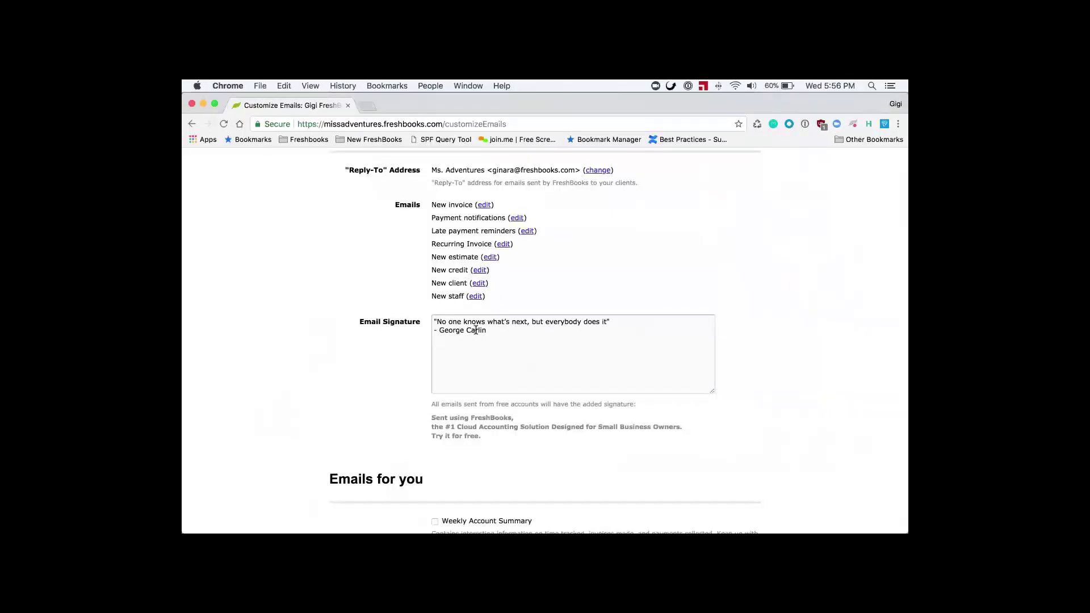
# - Enable the Weekly Account Summary under Emails for you and save the email settings
pyautogui.scroll(-5, 403, 399)
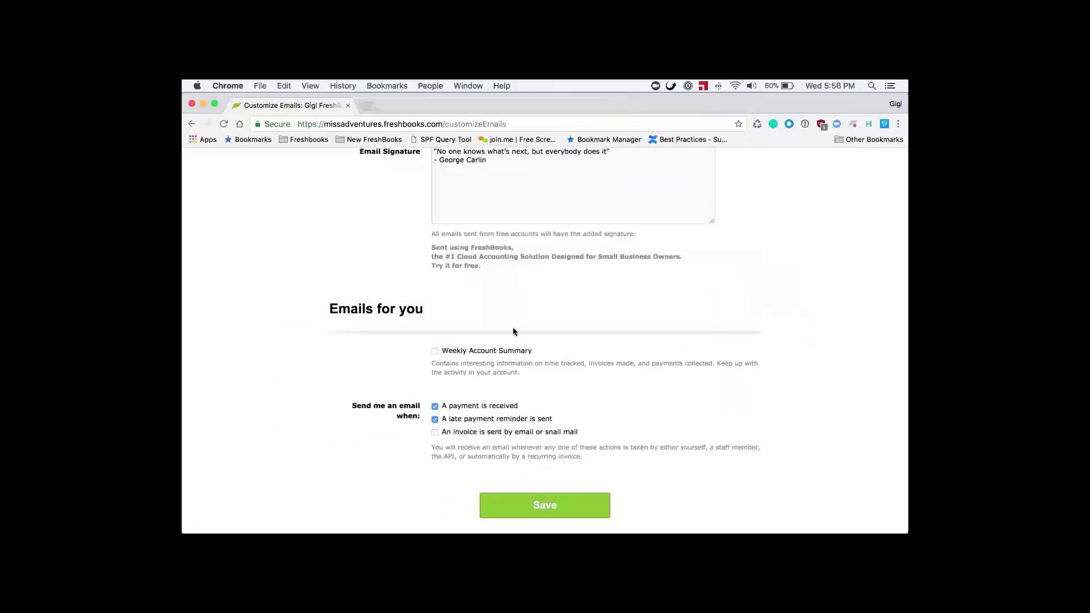
pyautogui.scroll(-2, 542, 372)
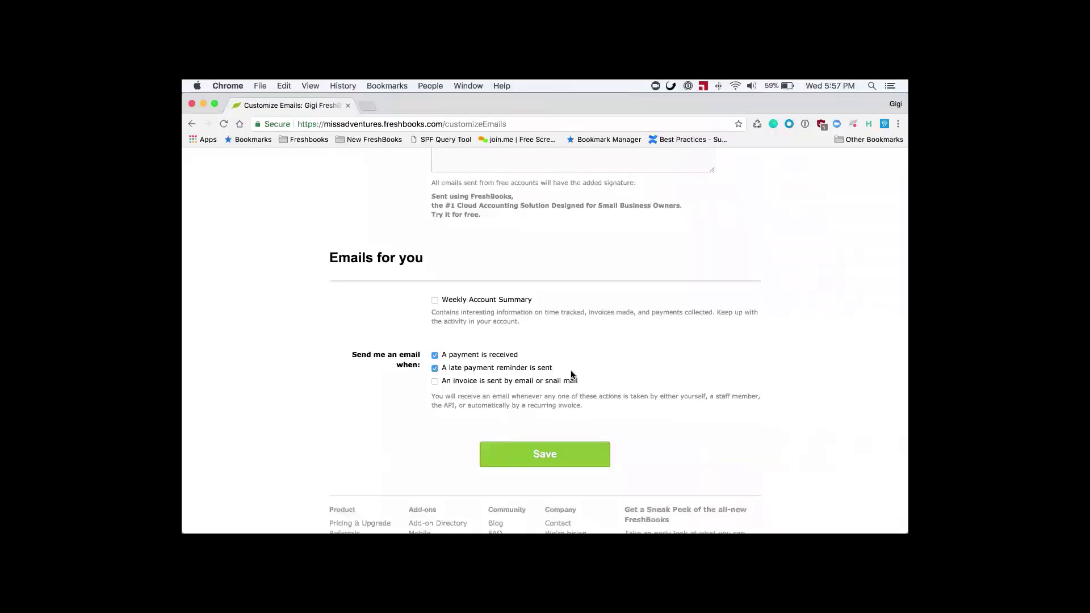
pyautogui.click(436, 300)
pyautogui.click(553, 456)
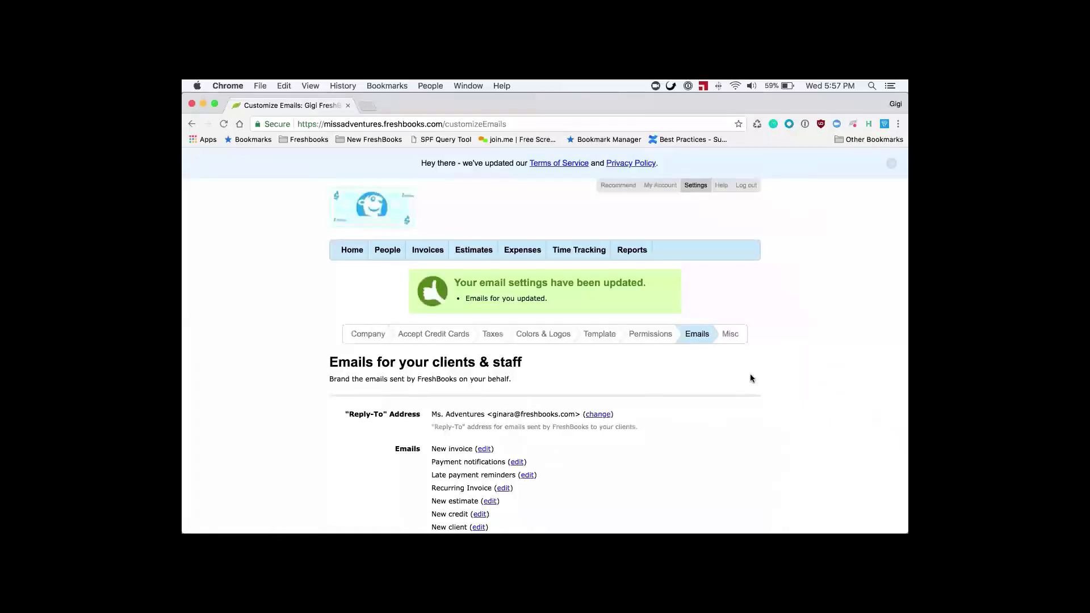
# - Open the miscellaneous settings and review the Lines Per Page setting and the available date formats, keeping mm/dd/yy
pyautogui.click(732, 335)
pyautogui.scroll(-5, 652, 422)
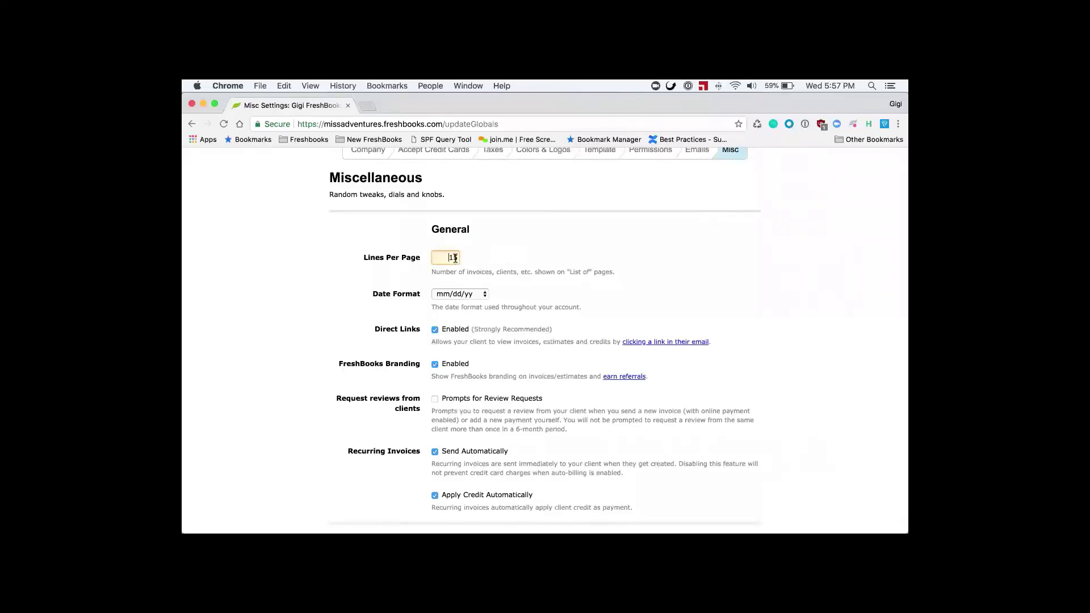
pyautogui.scroll(-2, 571, 291)
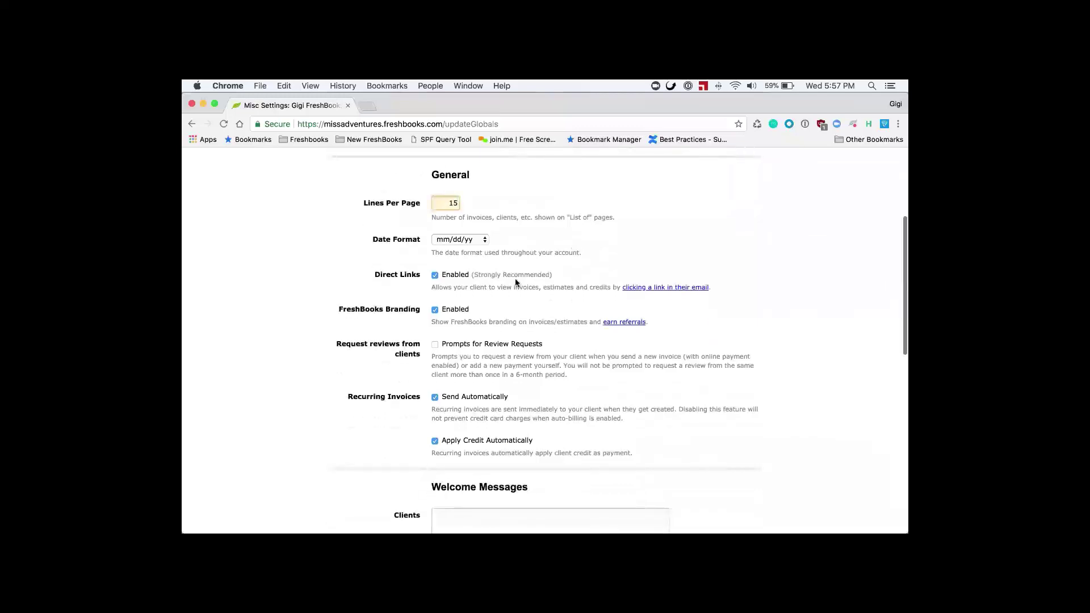
pyautogui.click(480, 240)
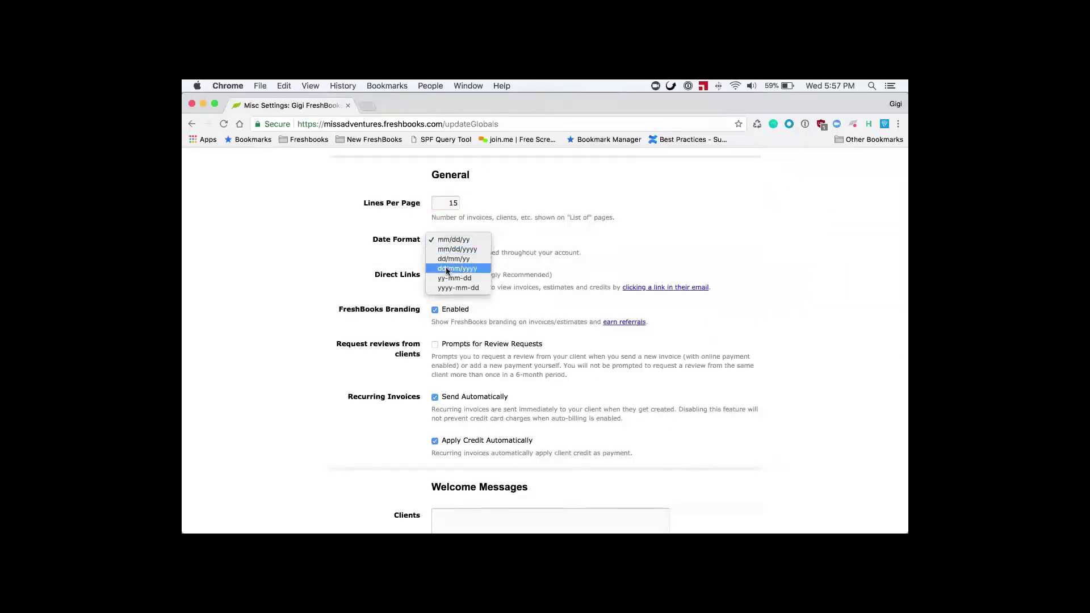
pyautogui.click(549, 264)
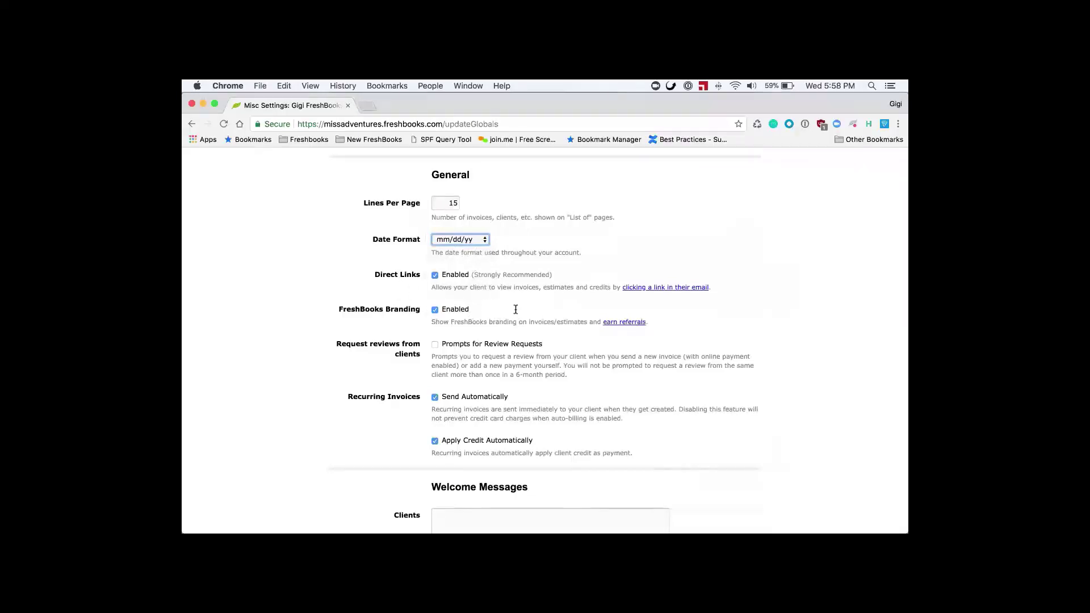
# - Disable FreshBooks Branding and enable Prompts for Review Requests in the general miscellaneous settings
pyautogui.scroll(-2, 519, 313)
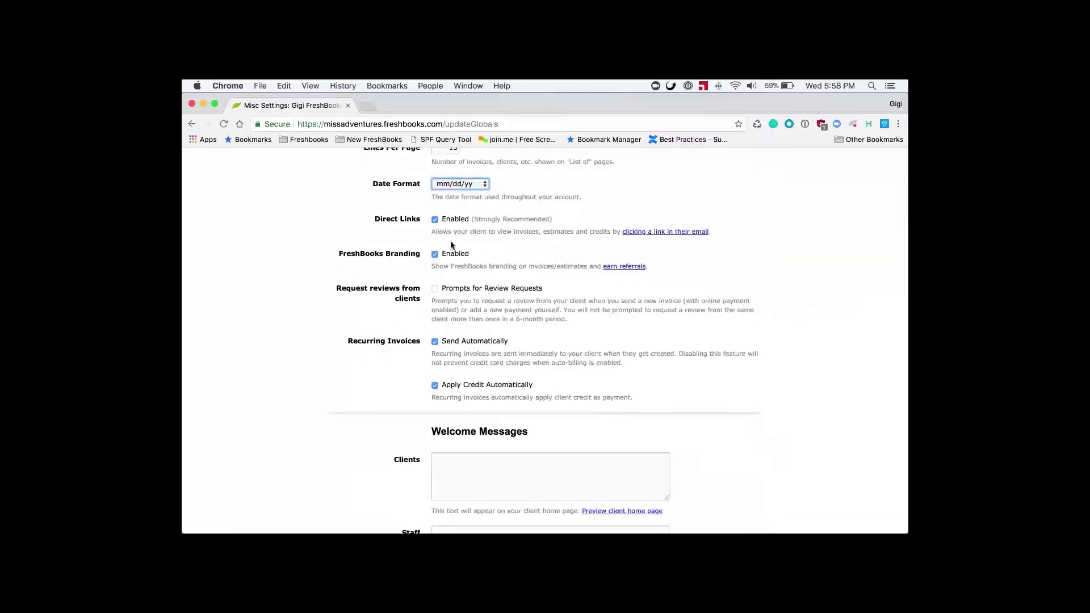
pyautogui.click(435, 256)
pyautogui.scroll(-2, 604, 307)
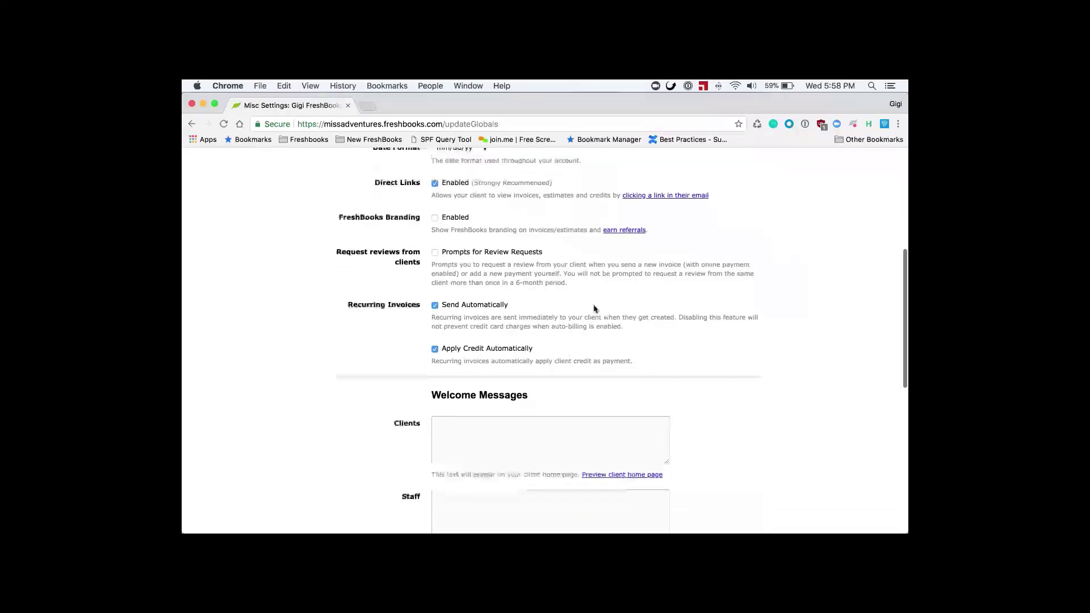
pyautogui.click(434, 253)
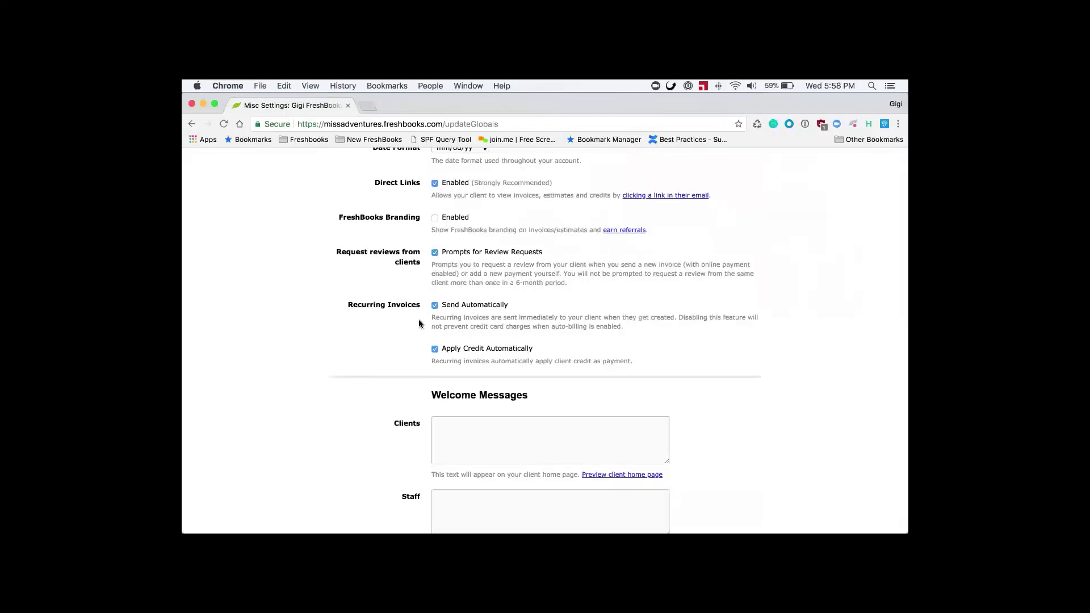
# - Turn off Send Automatically for recurring invoices and save the miscellaneous settings
pyautogui.click(435, 305)
pyautogui.scroll(-5, 404, 380)
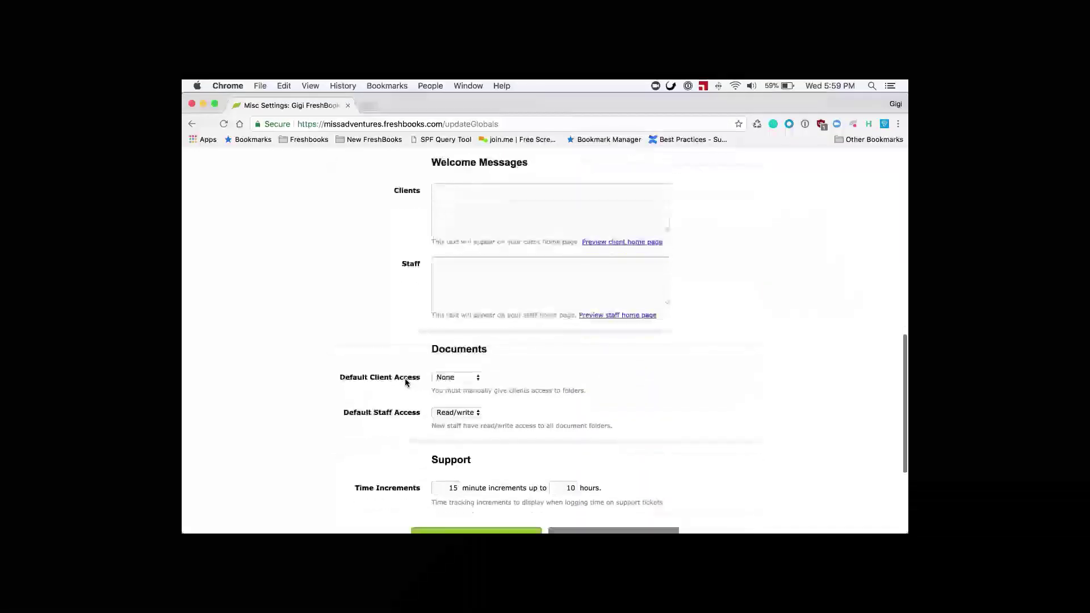
pyautogui.scroll(-3, 405, 381)
pyautogui.click(494, 445)
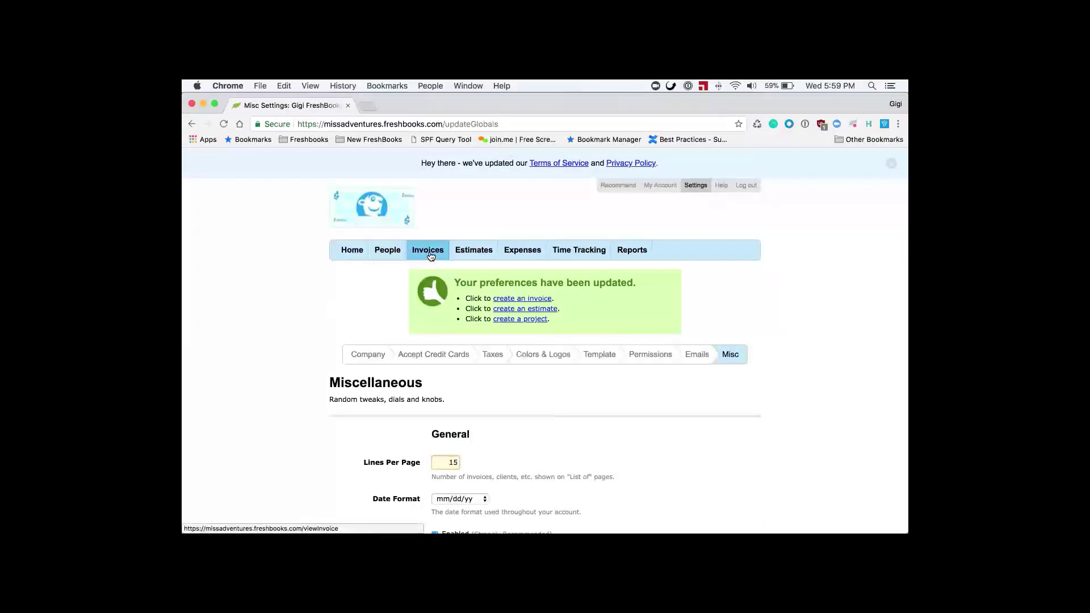
# - Open the ABC corp invoice dated 07/03/18 from the invoice list and review its layout
pyautogui.click(429, 251)
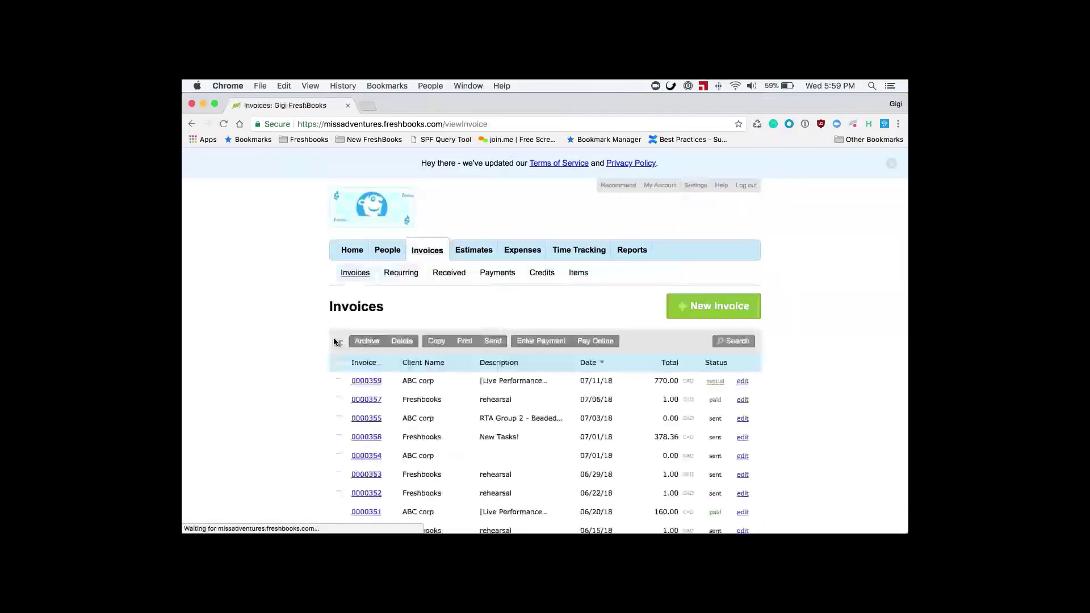
pyautogui.click(363, 420)
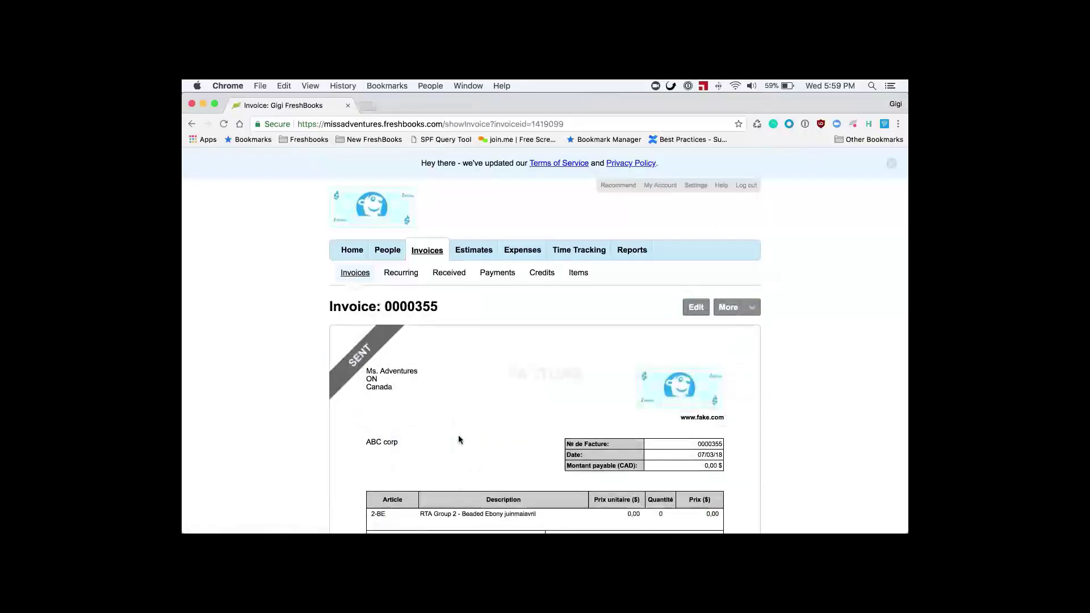
pyautogui.scroll(-2, 468, 446)
pyautogui.scroll(-3, 469, 446)
pyautogui.scroll(5, 470, 445)
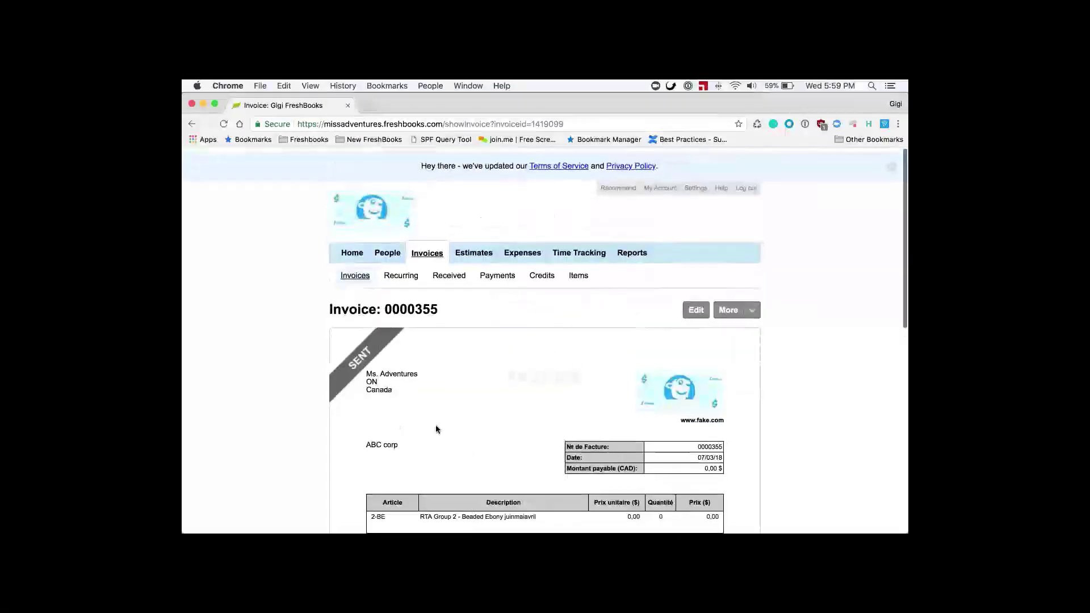
# - Create a new invoice for ABC corp without line items and save it as a draft
pyautogui.click(353, 280)
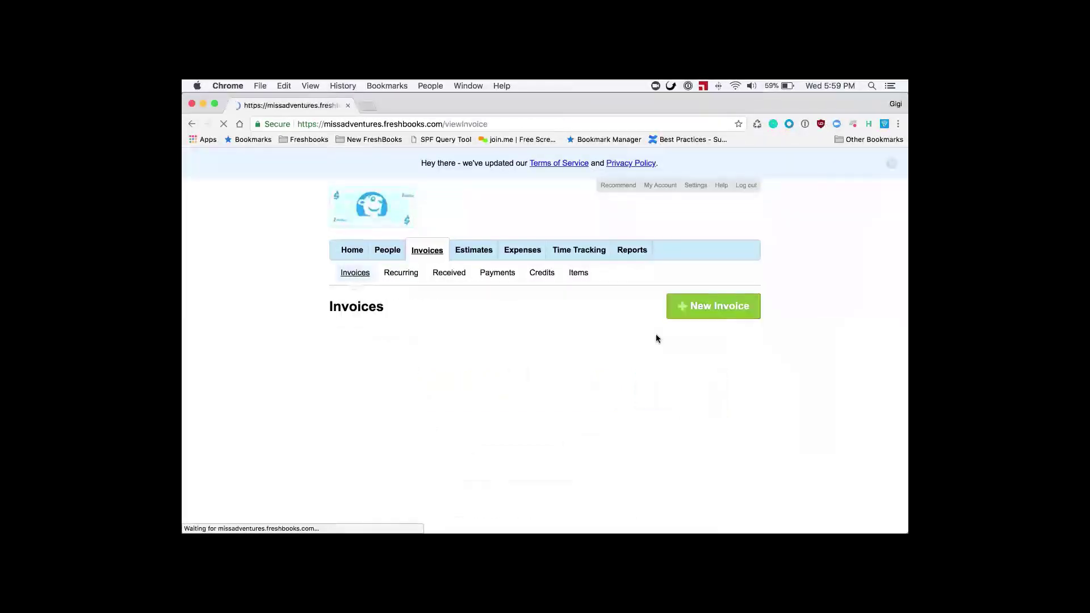
pyautogui.click(708, 300)
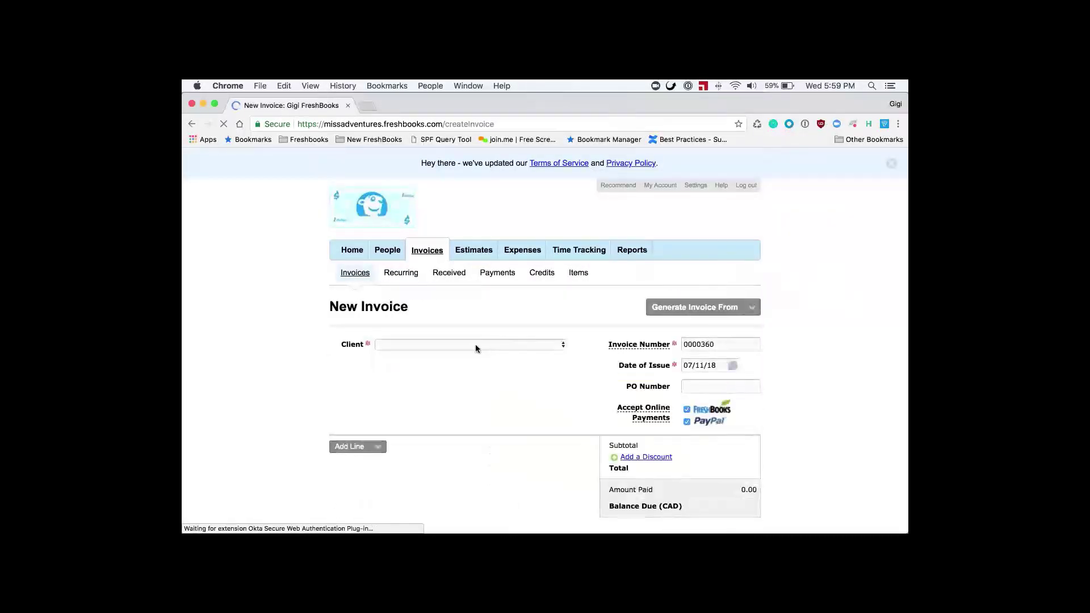
pyautogui.click(471, 346)
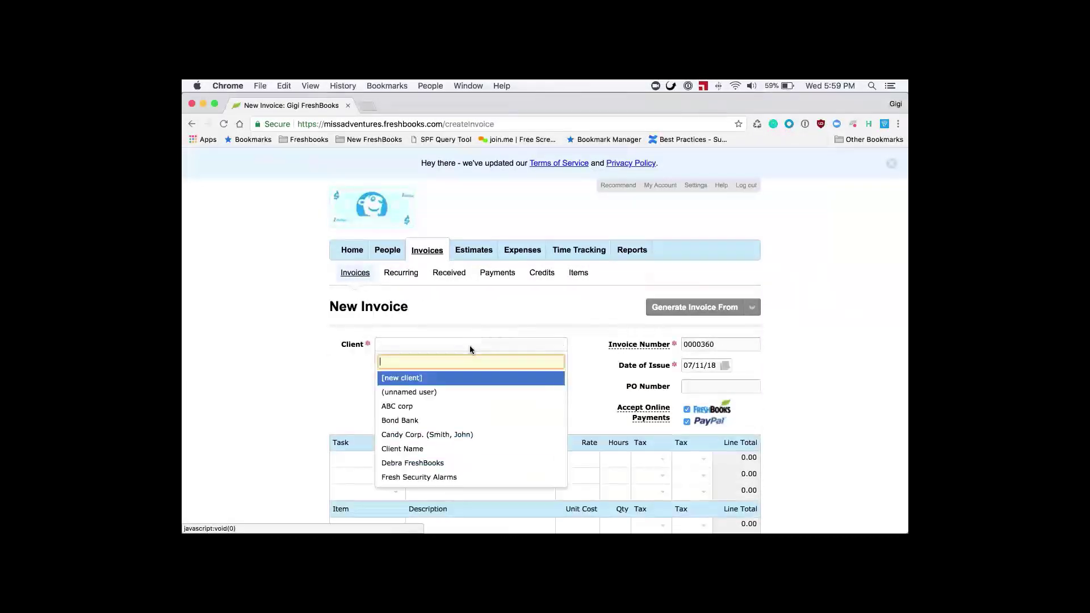
pyautogui.click(439, 406)
pyautogui.scroll(-15, 560, 371)
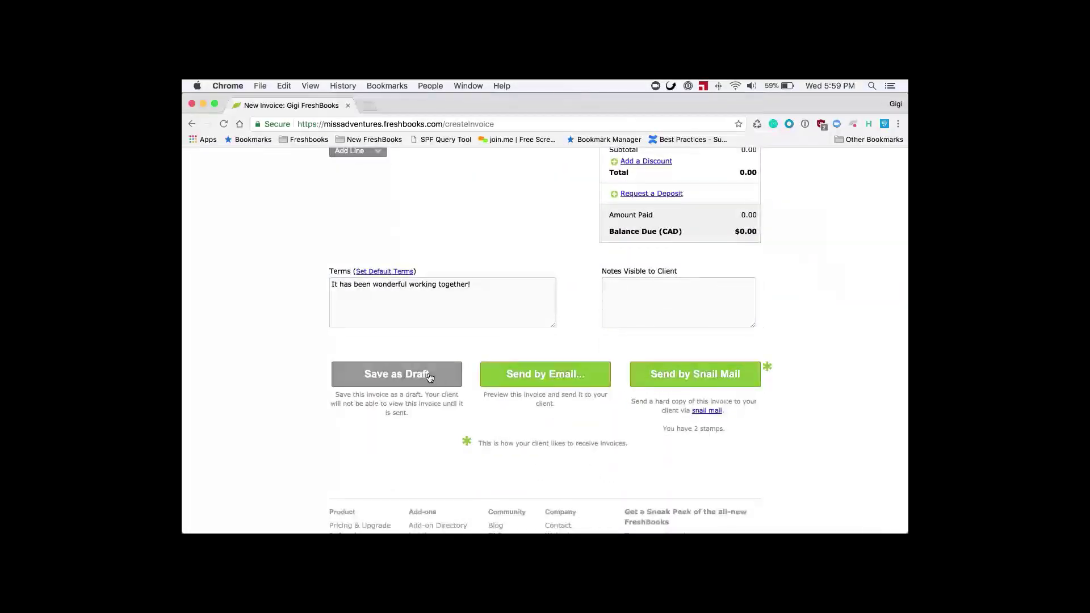
pyautogui.click(429, 374)
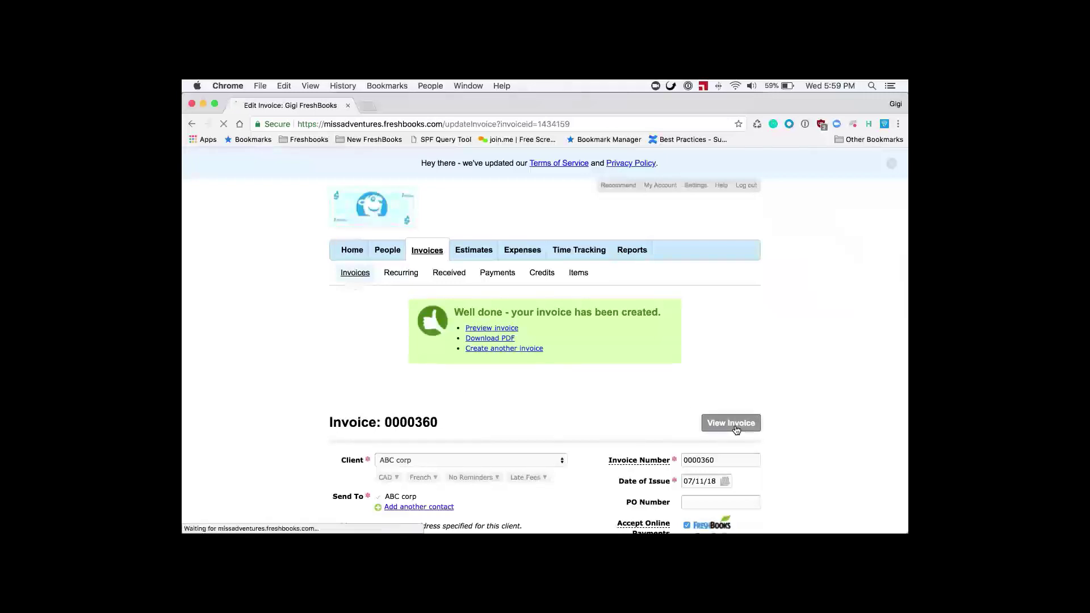
# - View the new ABC corp draft invoice and examine its template, logo, field labels and terms
pyautogui.click(730, 423)
pyautogui.scroll(-5, 508, 404)
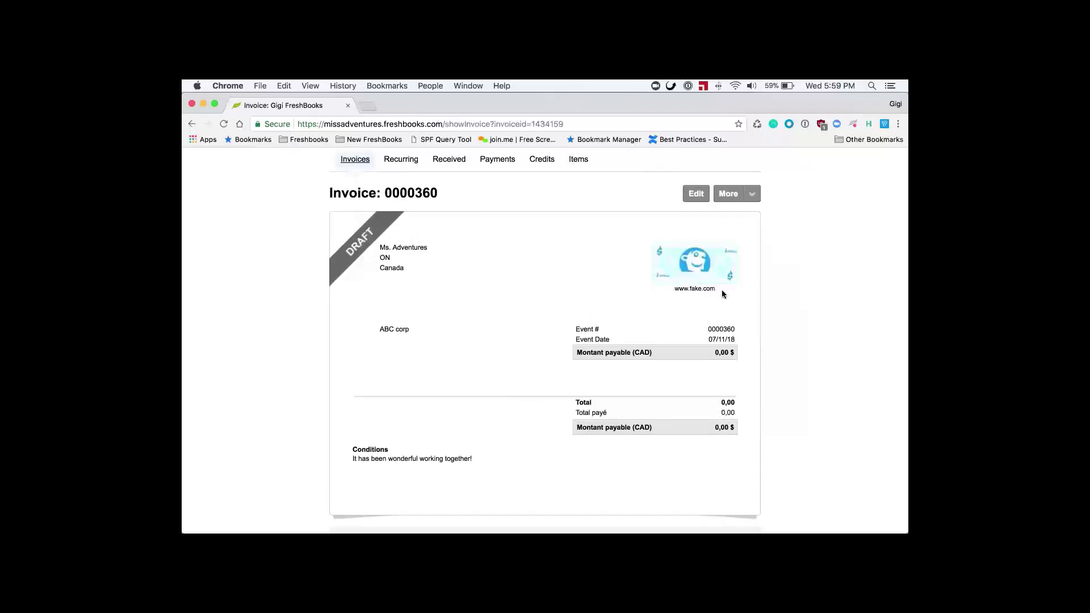
pyautogui.scroll(-3, 531, 349)
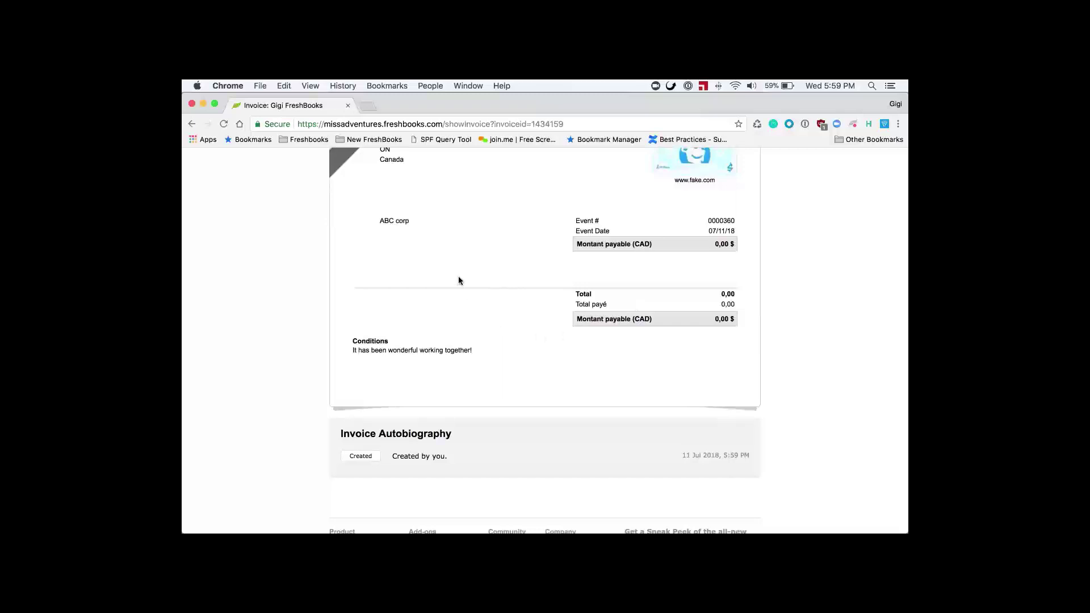
pyautogui.scroll(-2, 458, 279)
pyautogui.scroll(5, 458, 280)
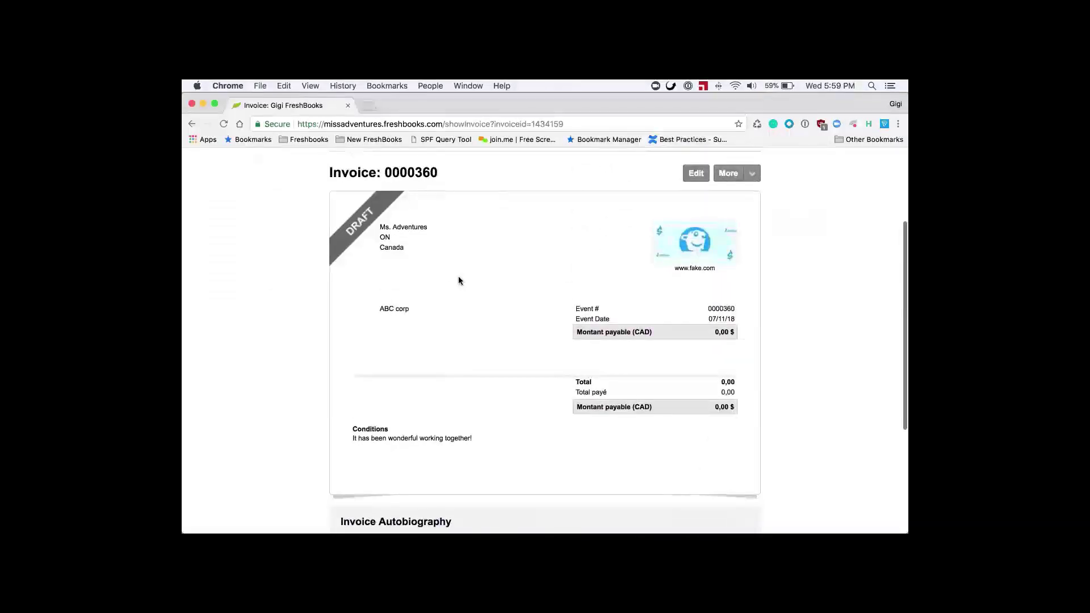
pyautogui.scroll(2, 458, 280)
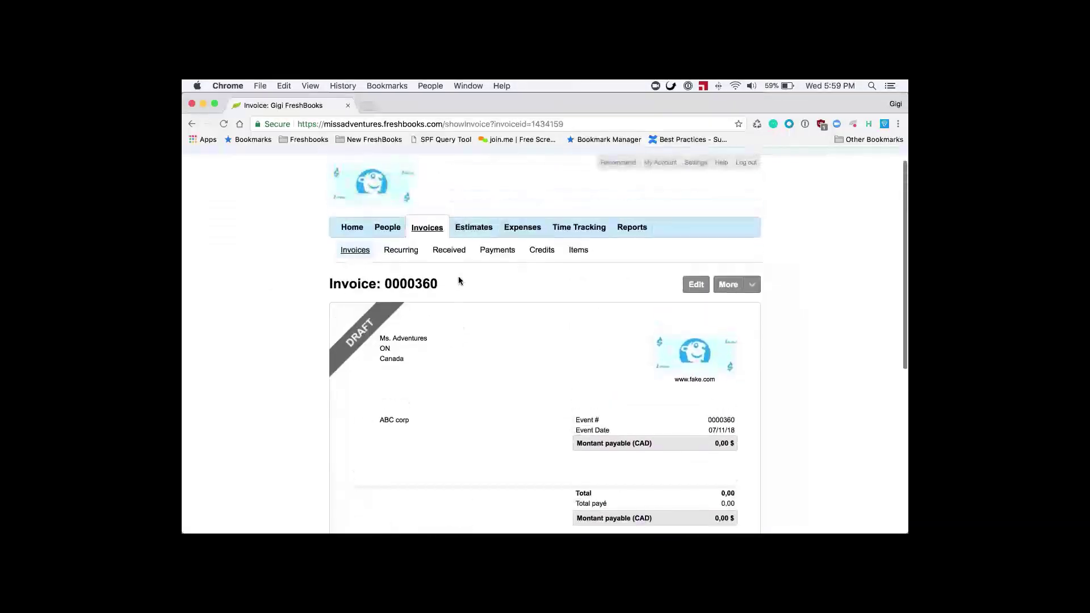
# - Return to the invoice list and look through the invoices, their statuses and the status legend
pyautogui.click(356, 252)
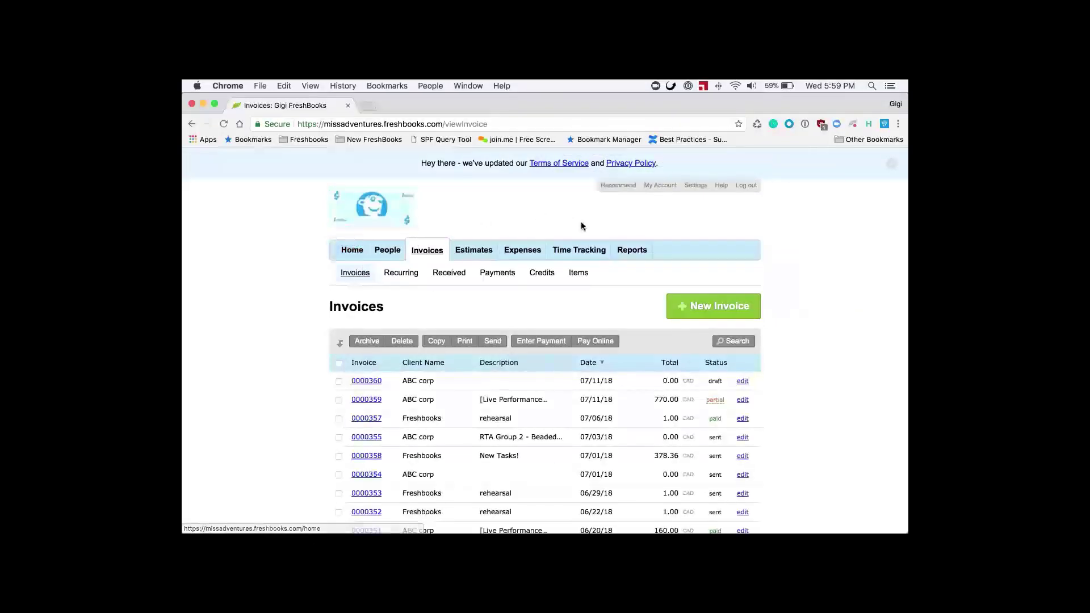
pyautogui.scroll(-5, 823, 385)
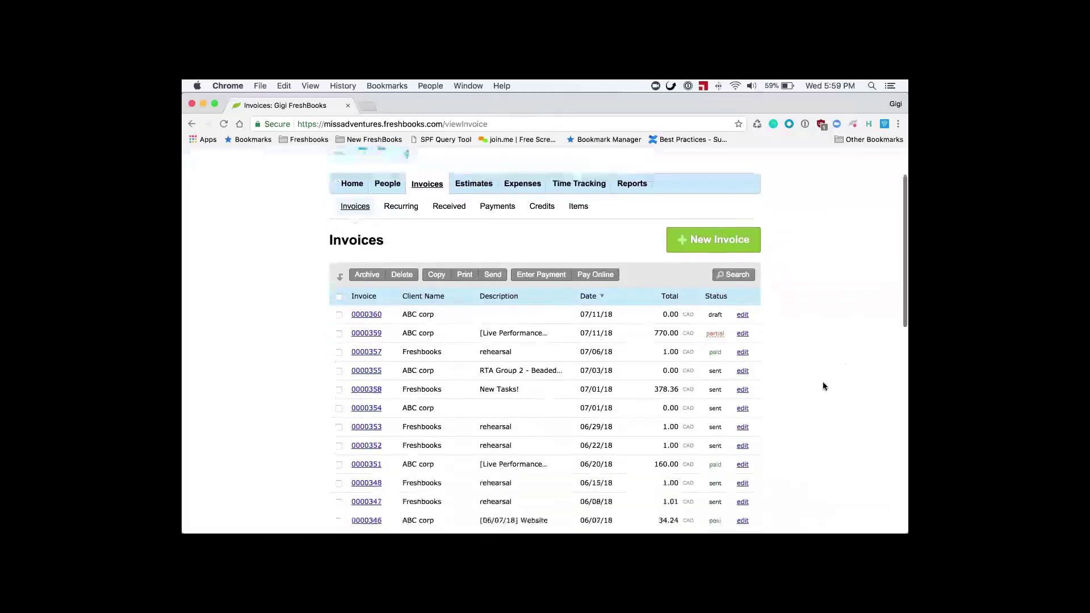
pyautogui.scroll(-3, 823, 386)
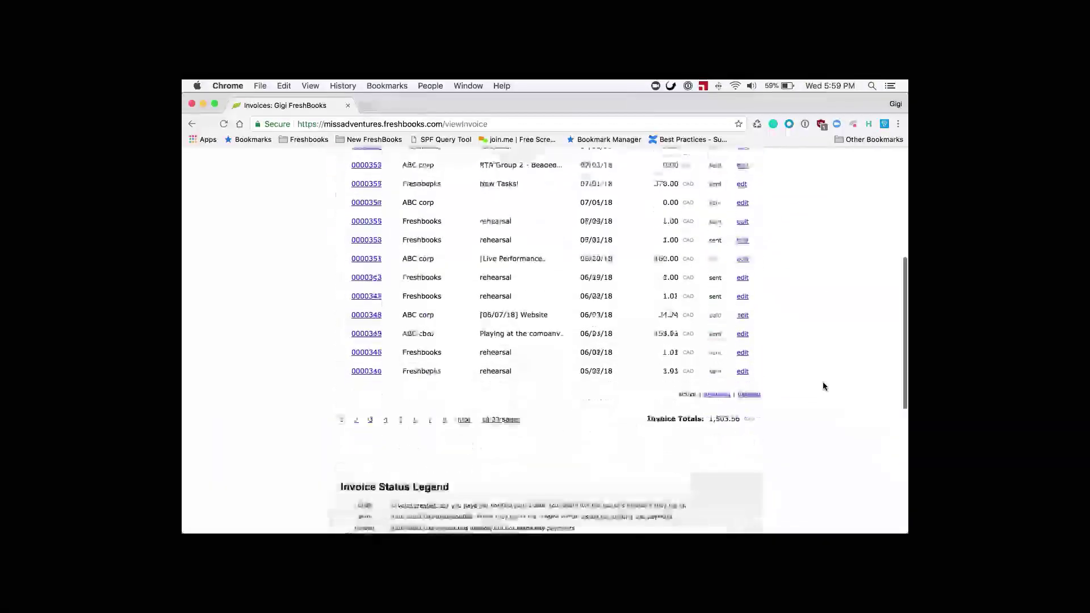
pyautogui.scroll(6, 823, 386)
pyautogui.scroll(3, 824, 386)
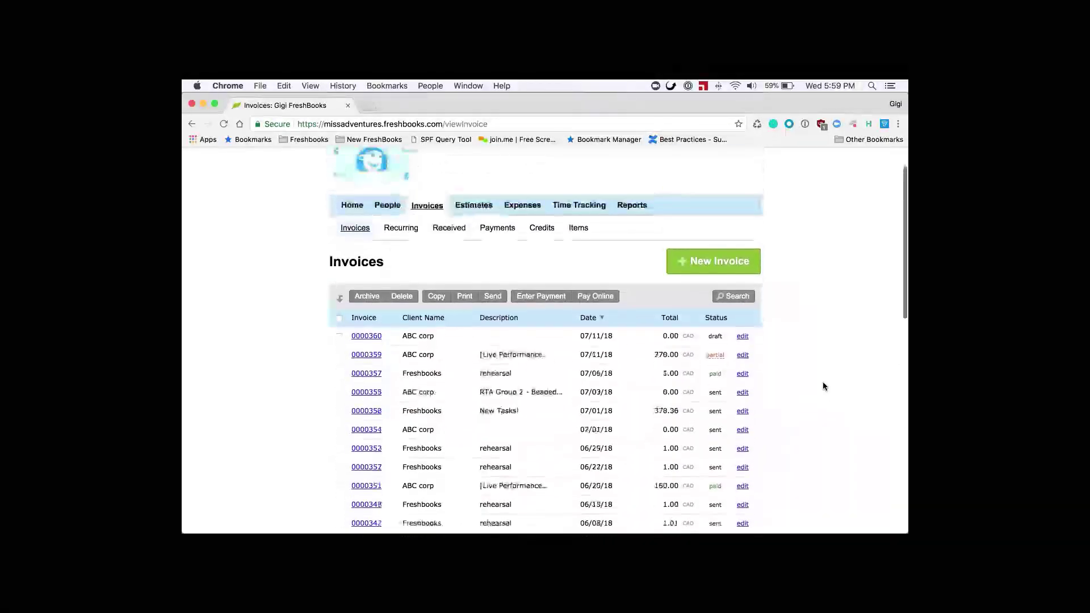